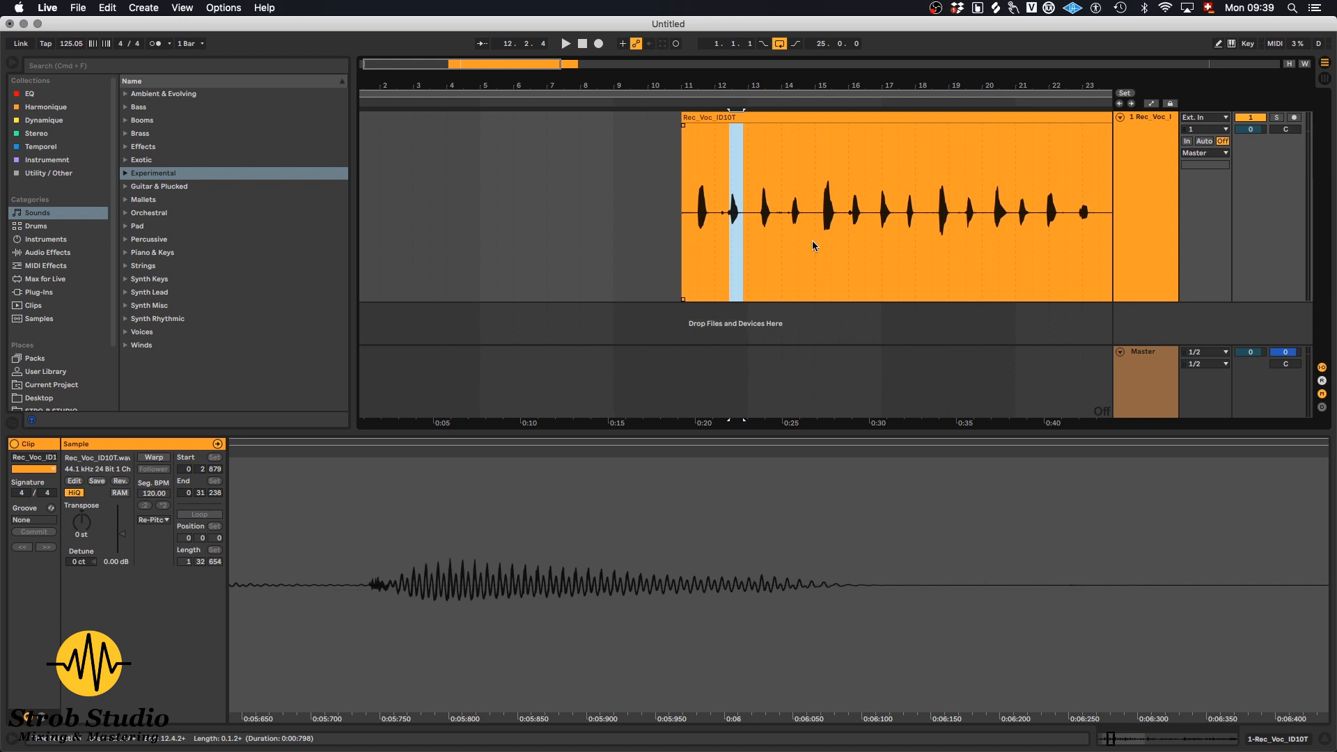
Step: Play the vocal recording from its start at bar 11 and select the quiet hit just before bar 23
scroll(1034, 244, right, 5)
scroll(1034, 243, left, 3)
scroll(660, 213, down, 3)
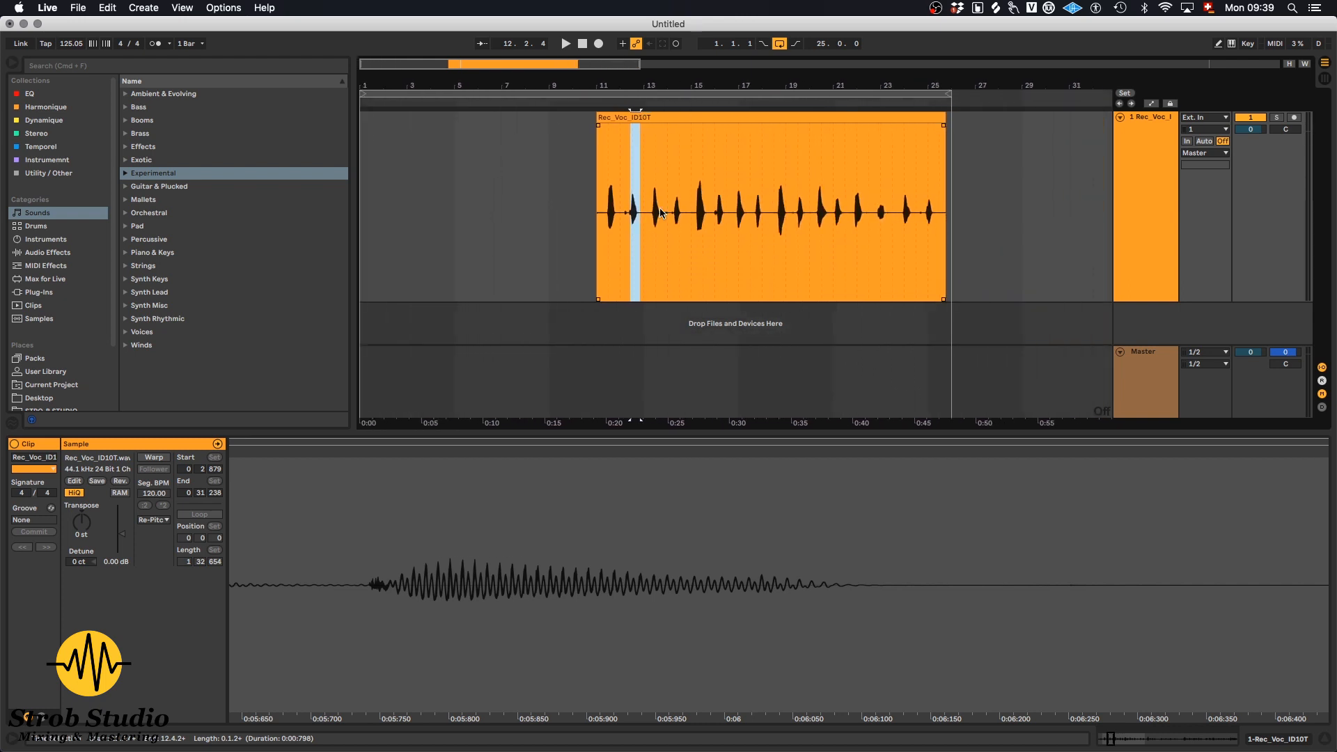
click(596, 216)
key(space)
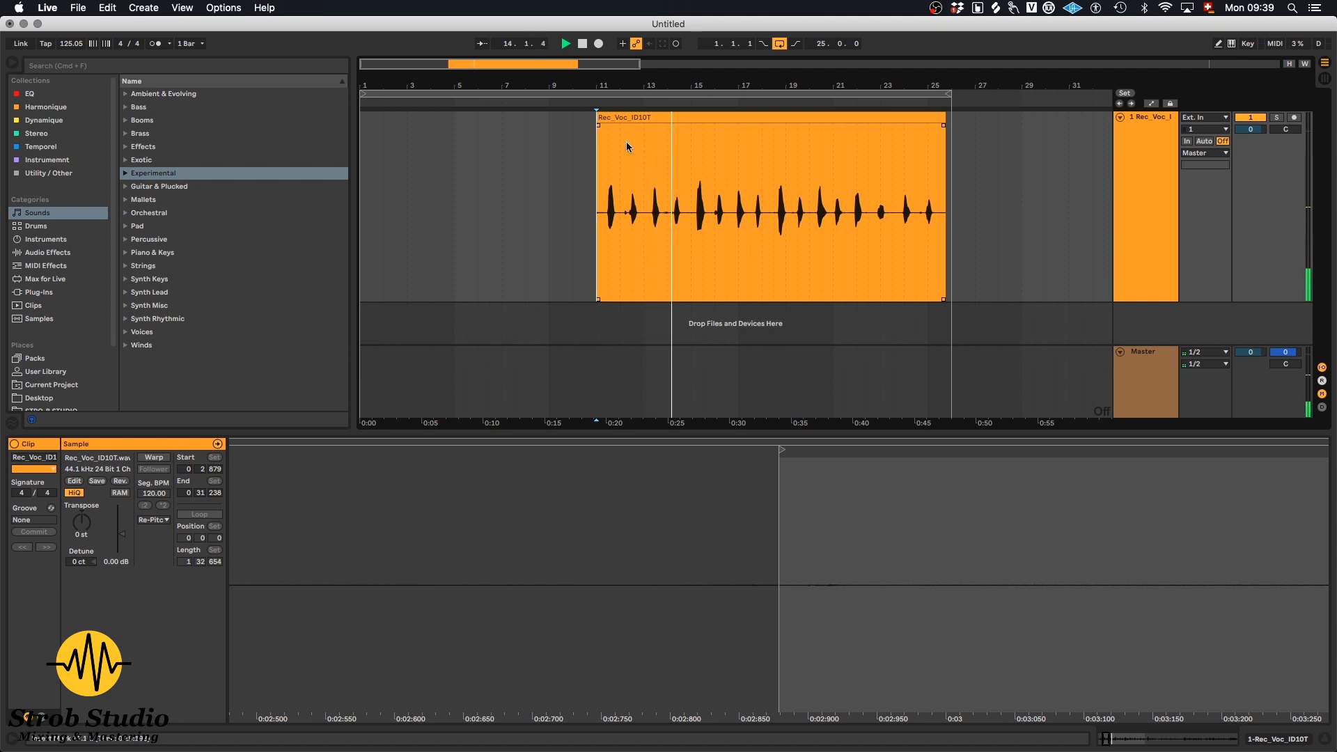
key(space)
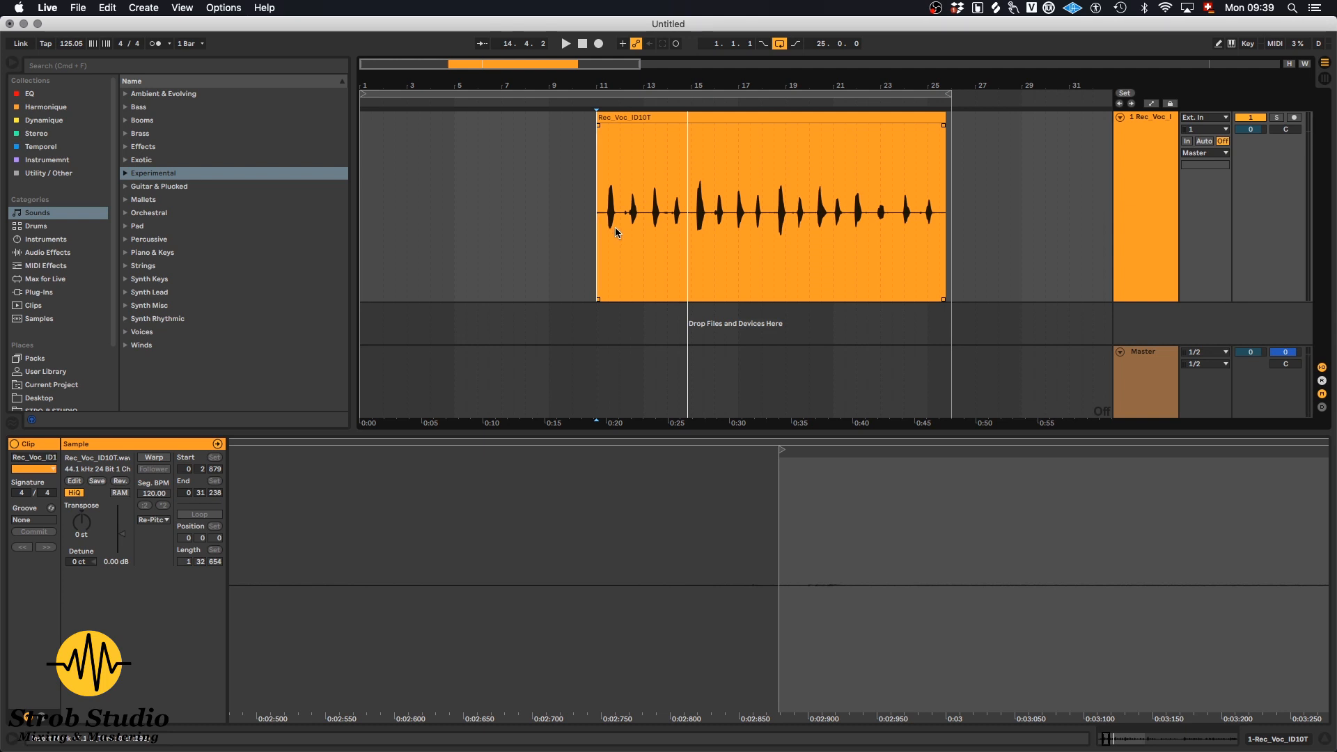
drag(878, 213, 891, 216)
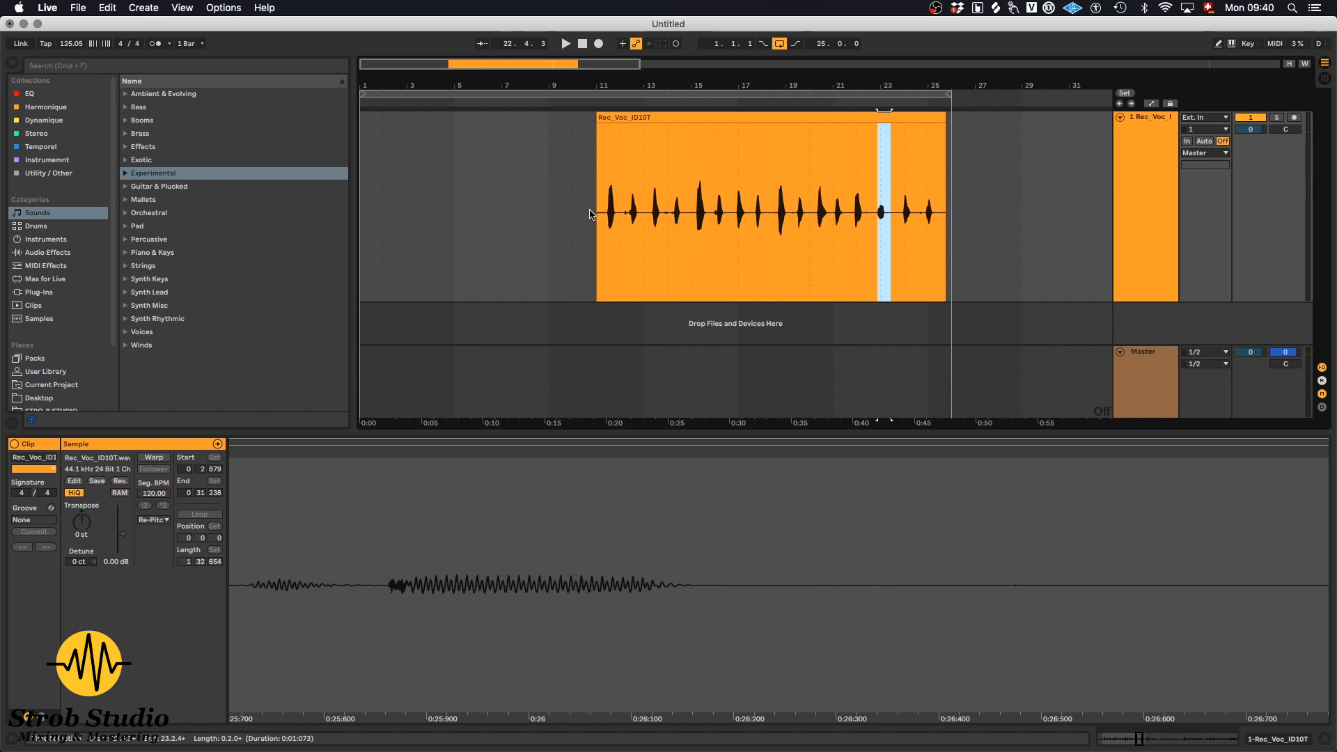
Step: Move the first vocal slice to the start of bar 11 and line up the following slices on the successive bars
scroll(590, 214, up, 10)
click(582, 245)
click(531, 325)
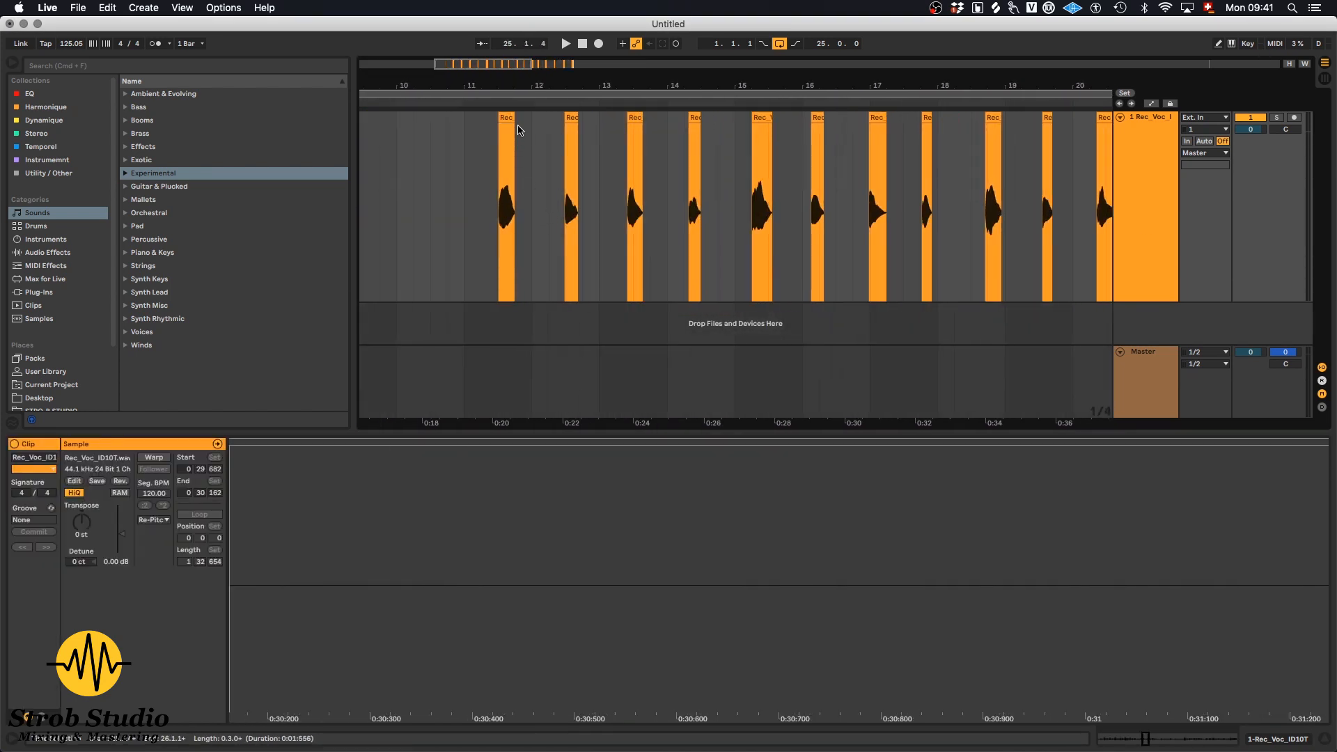
click(510, 119)
drag(508, 115, 476, 117)
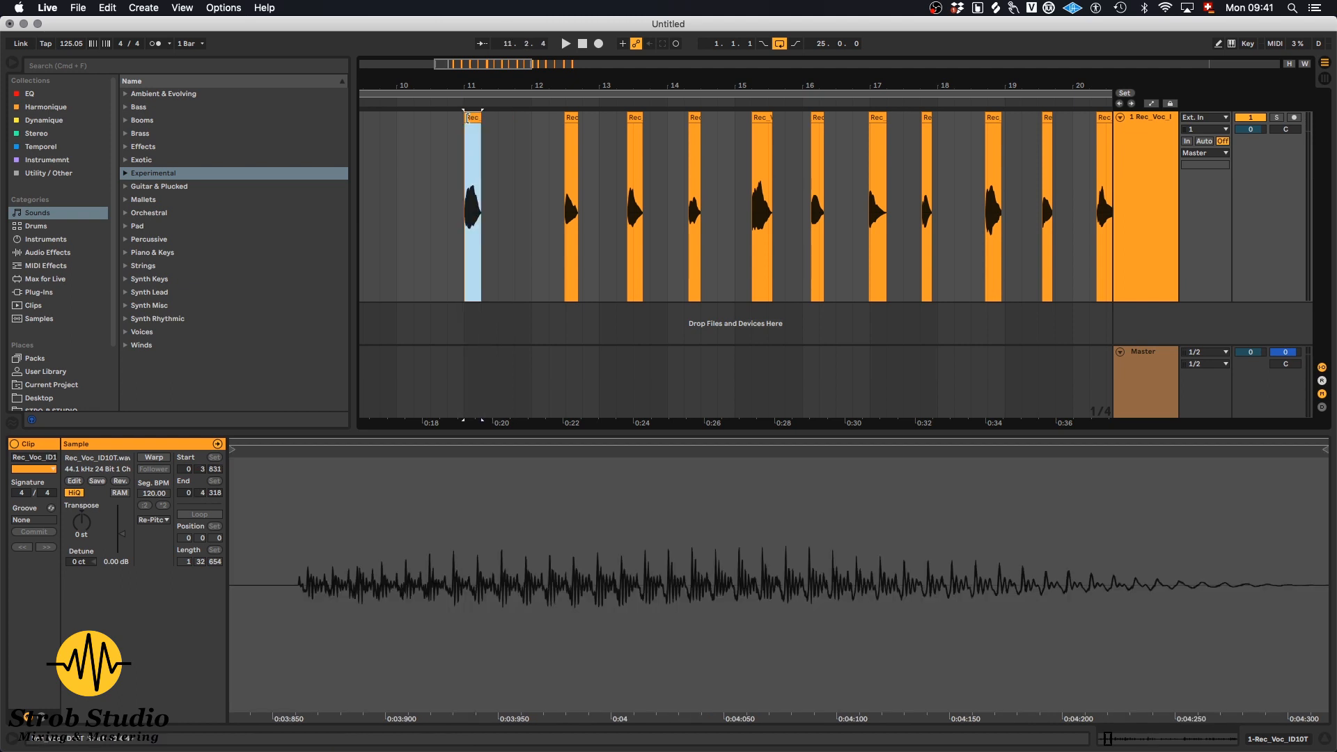
click(572, 115)
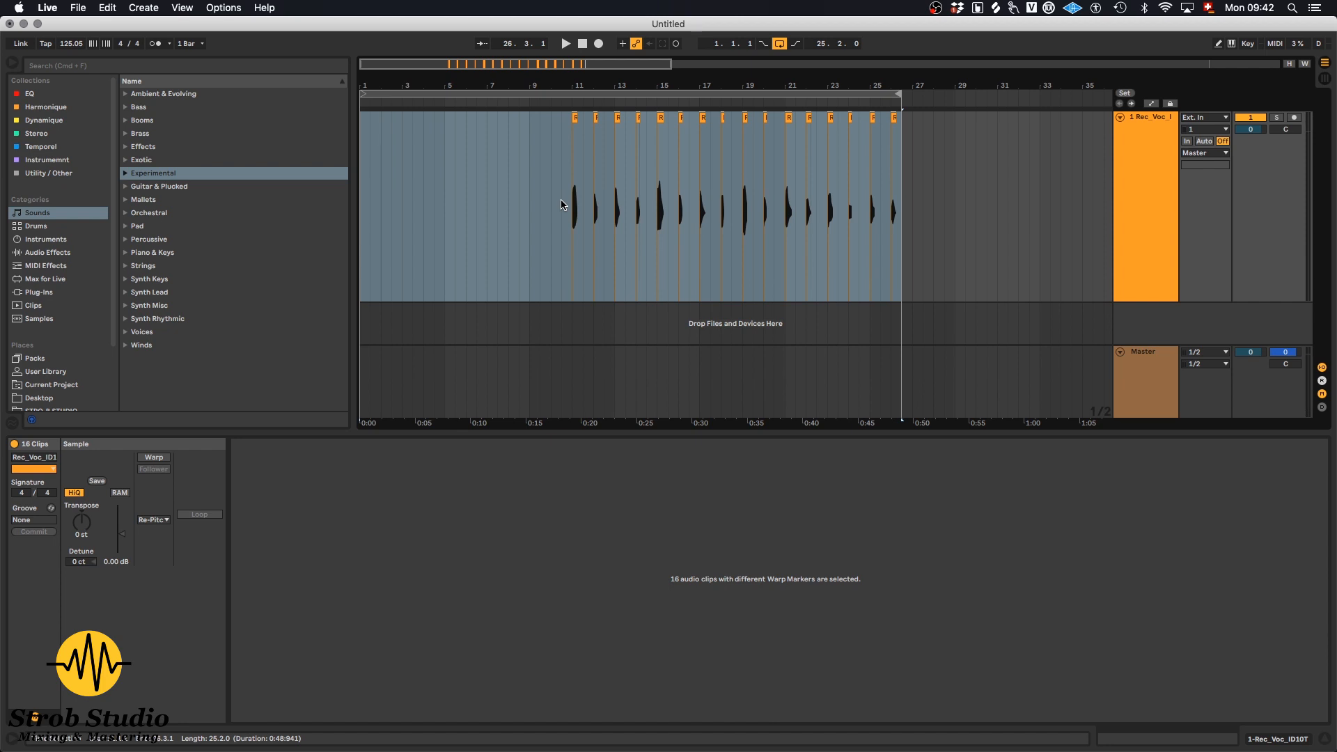
Step: Balance the gain of the vocal slices one by one from bar 12 onward, setting the bar 18 slice to 1.06 dB
scroll(561, 205, up, 5)
click(704, 118)
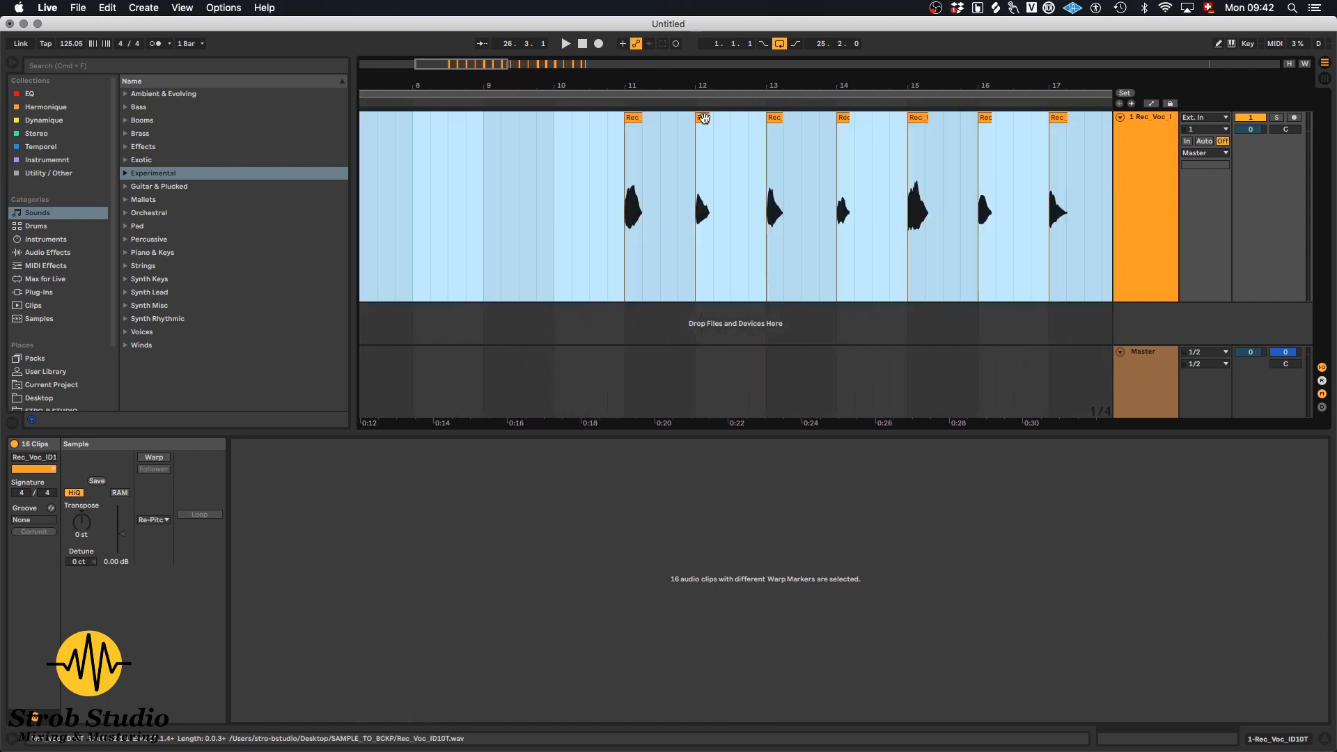
click(704, 119)
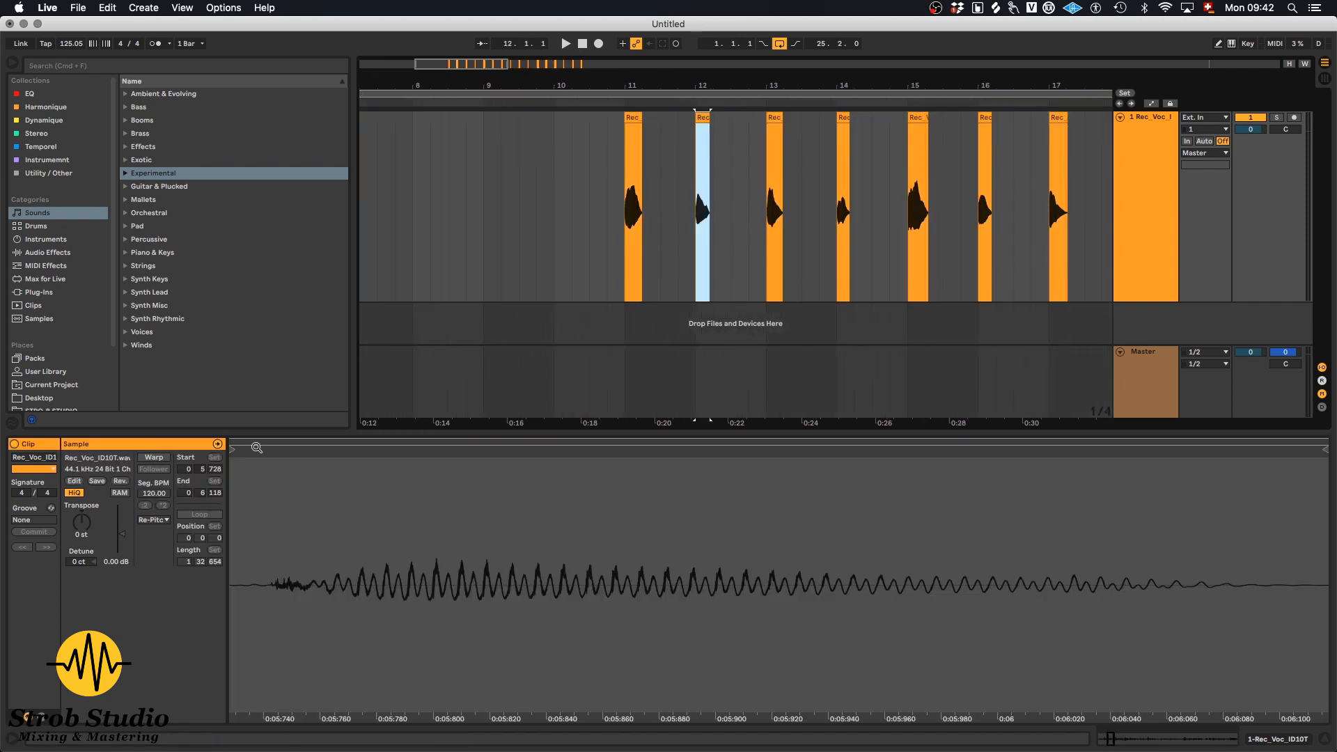
click(127, 537)
key(Right)
key(Right)
key(Right)
key(Right)
key(Right)
key(Right)
key(Right)
key(Right)
key(Right)
key(Right)
key(Right)
key(Right)
key(Right)
key(Right)
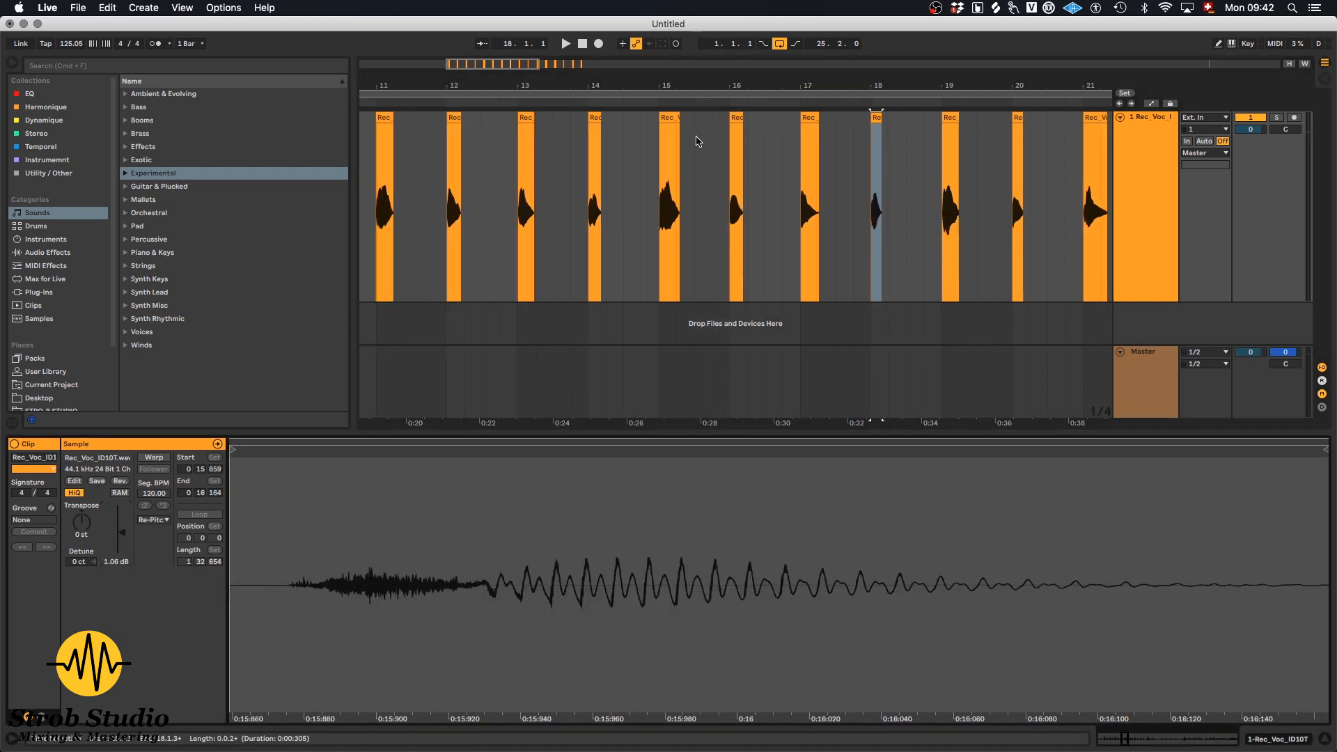
Step: Play the aligned vocal slices from bar 11
key(minus)
click(451, 246)
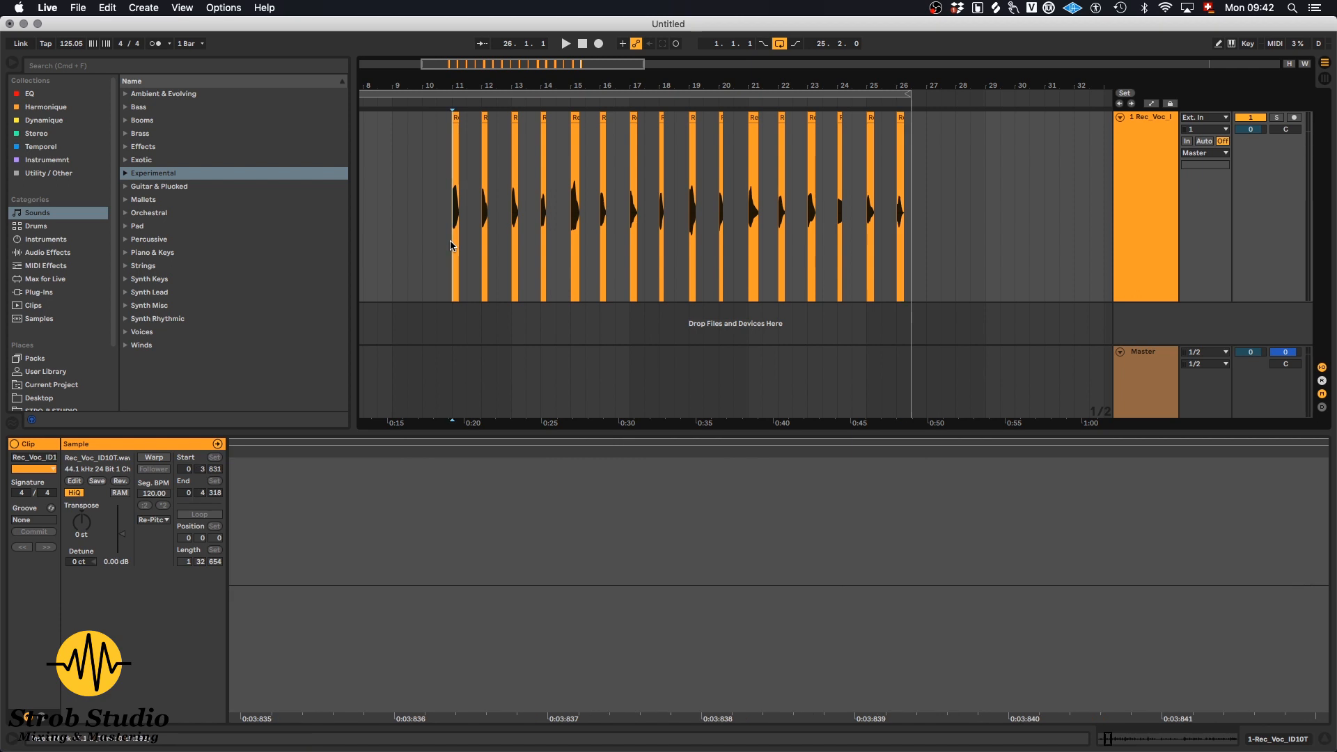
key(space)
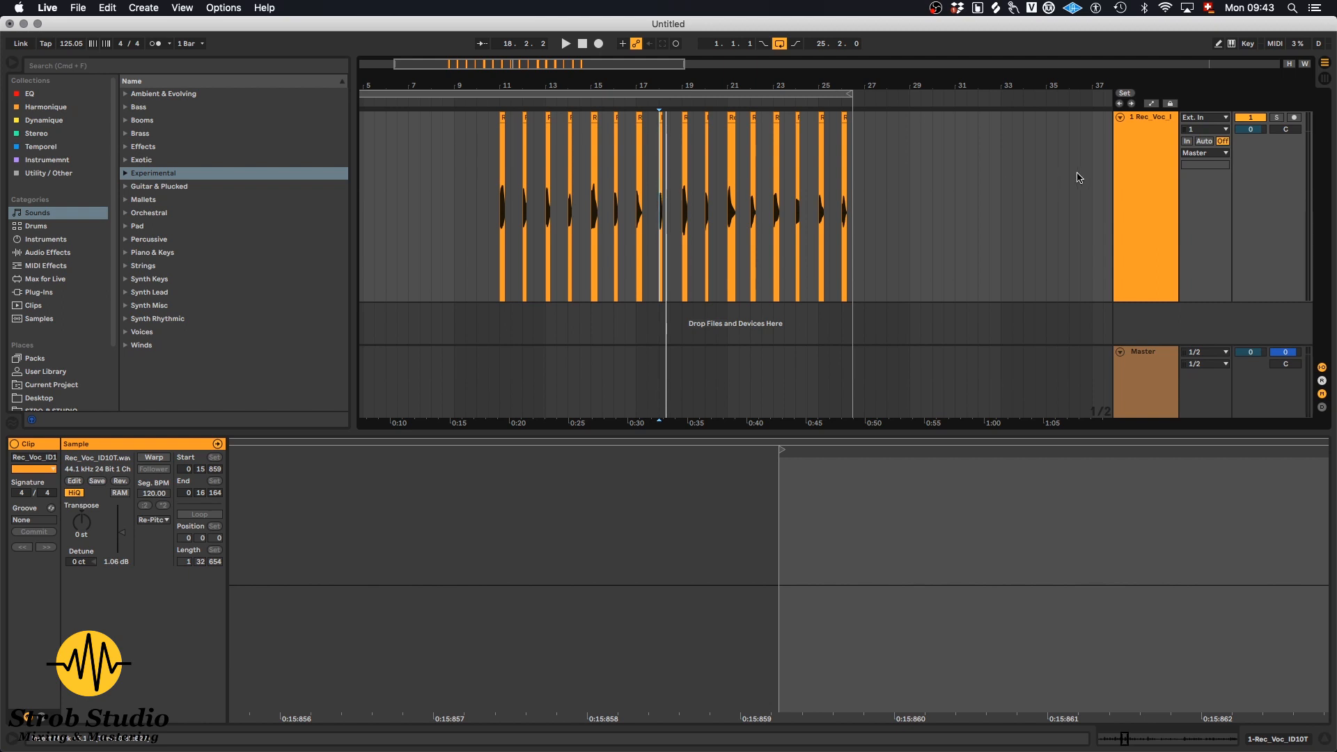
click(1137, 164)
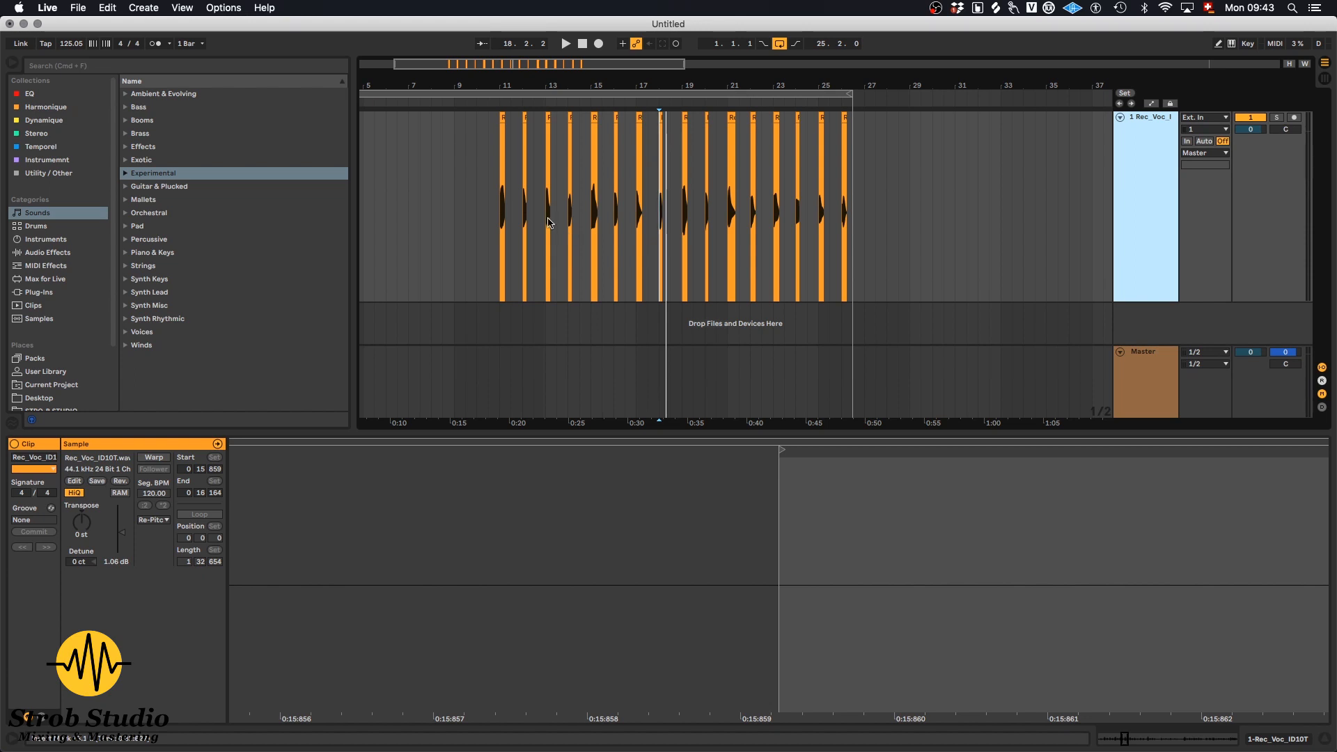
drag(500, 220, 852, 215)
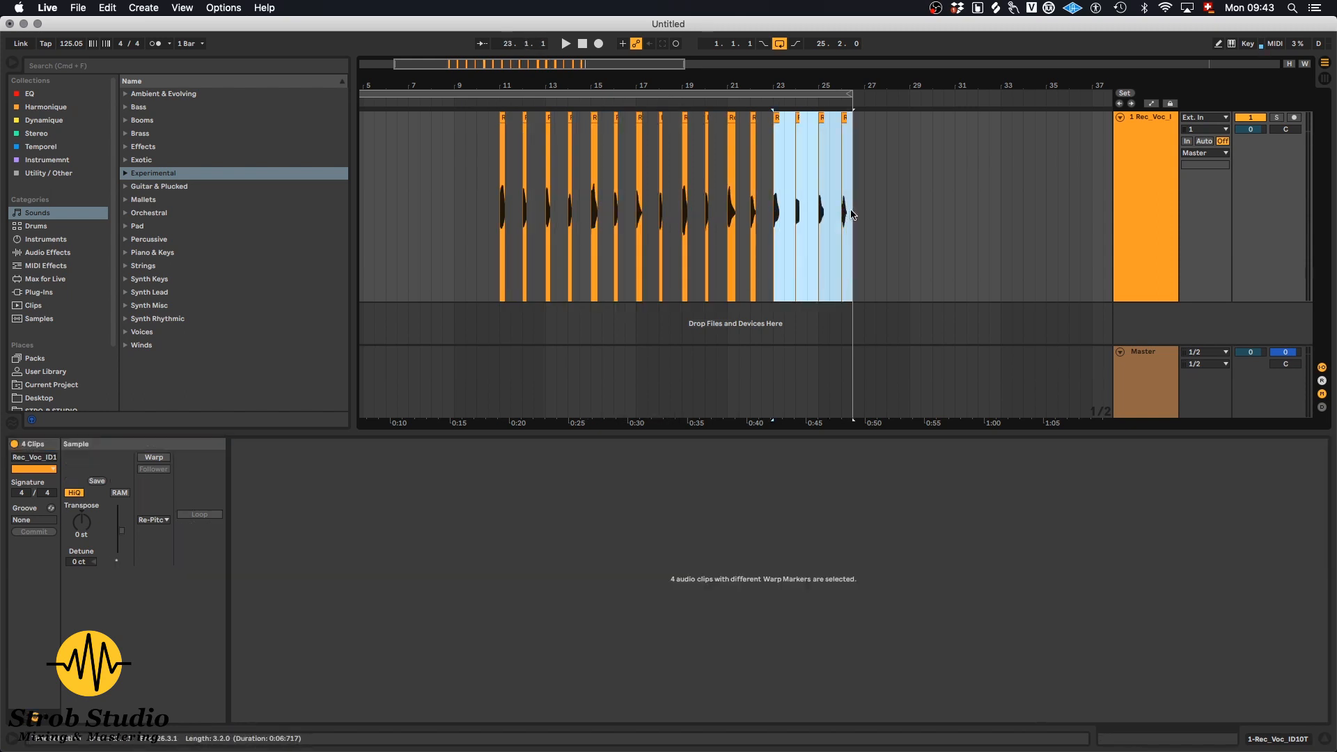
click(1162, 166)
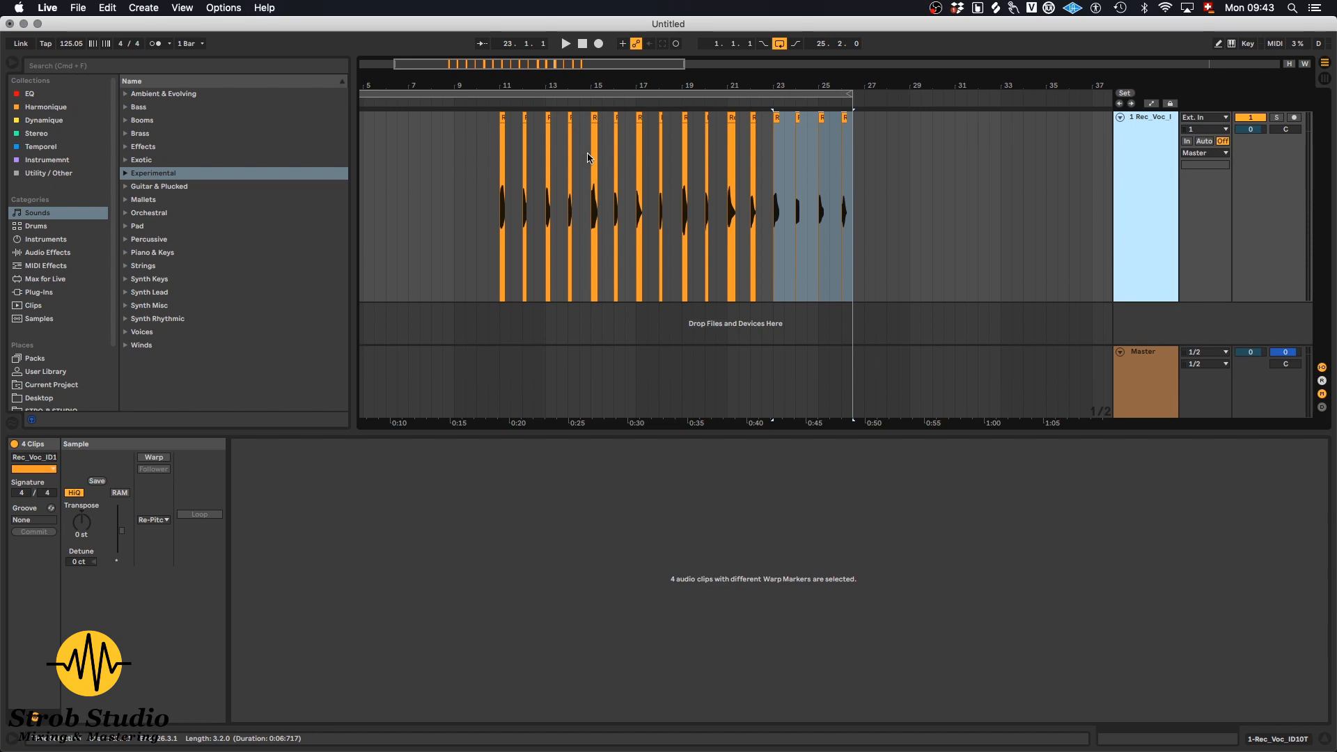
Step: Move the four slices in bars 15 to 18 onto a new audio track, starting at bar 11
drag(591, 158, 680, 154)
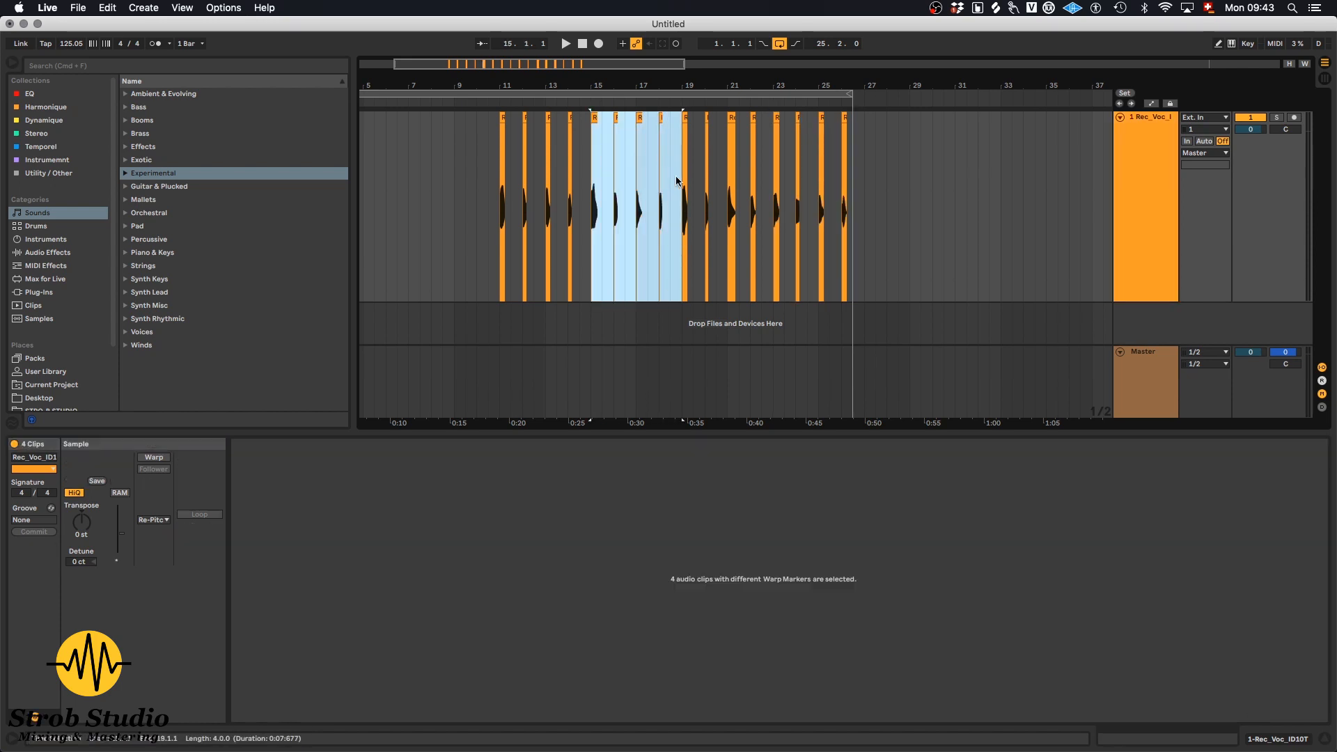
key(Delete)
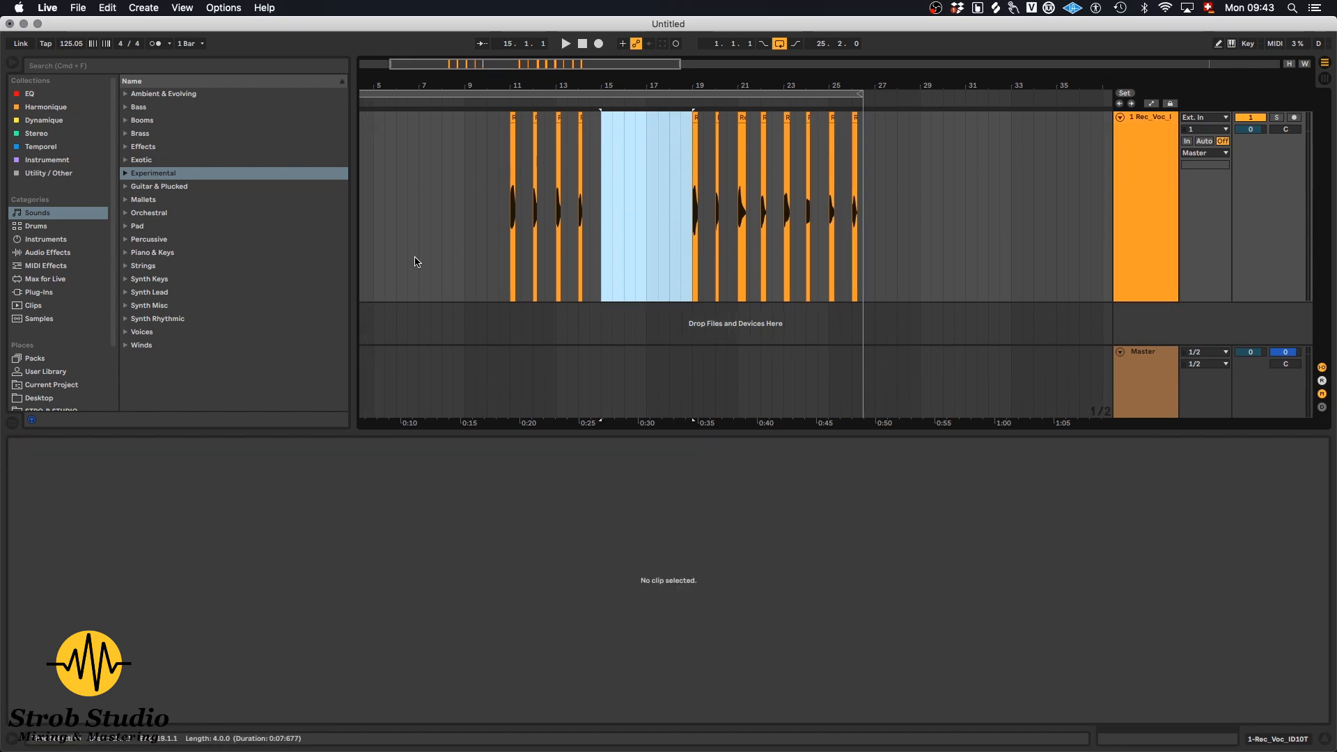
click(511, 327)
key(super+v)
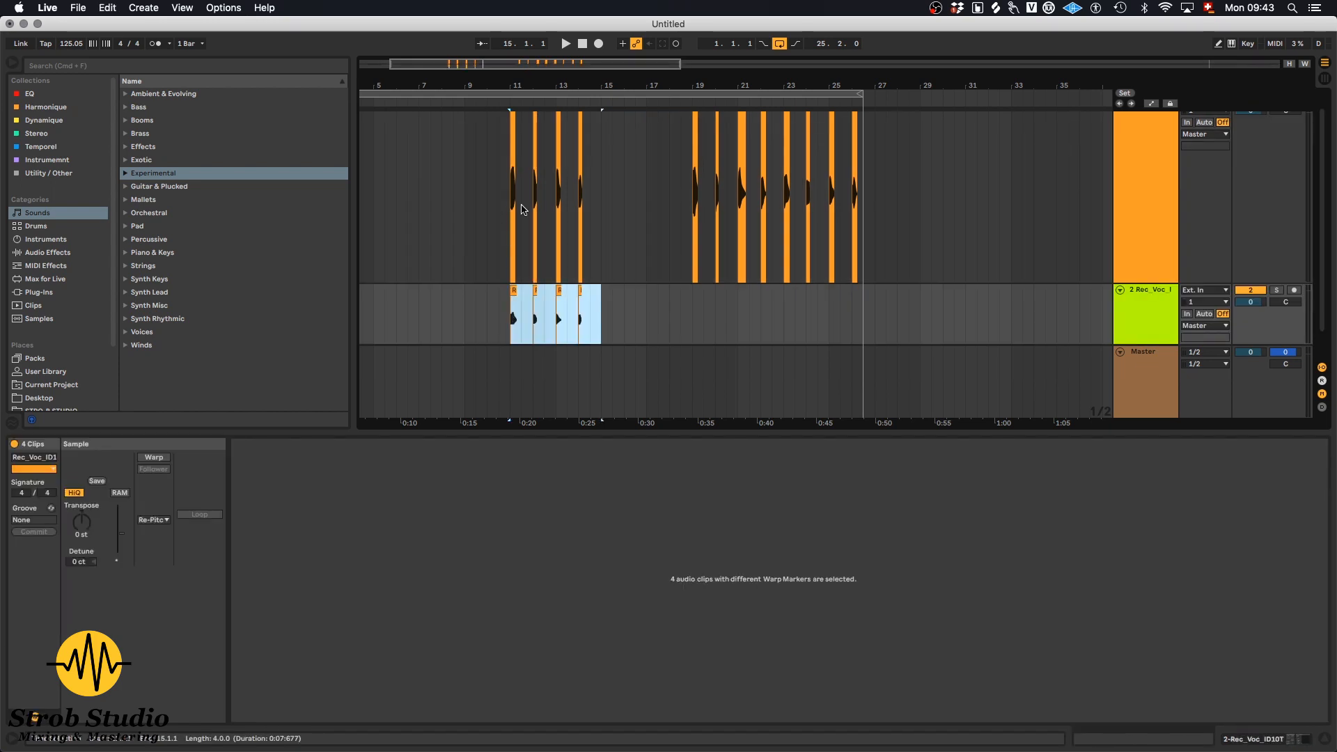
Step: Fit both tracks to the arrangement height and select the first pair of slices at bar 11
scroll(509, 259, up, 10)
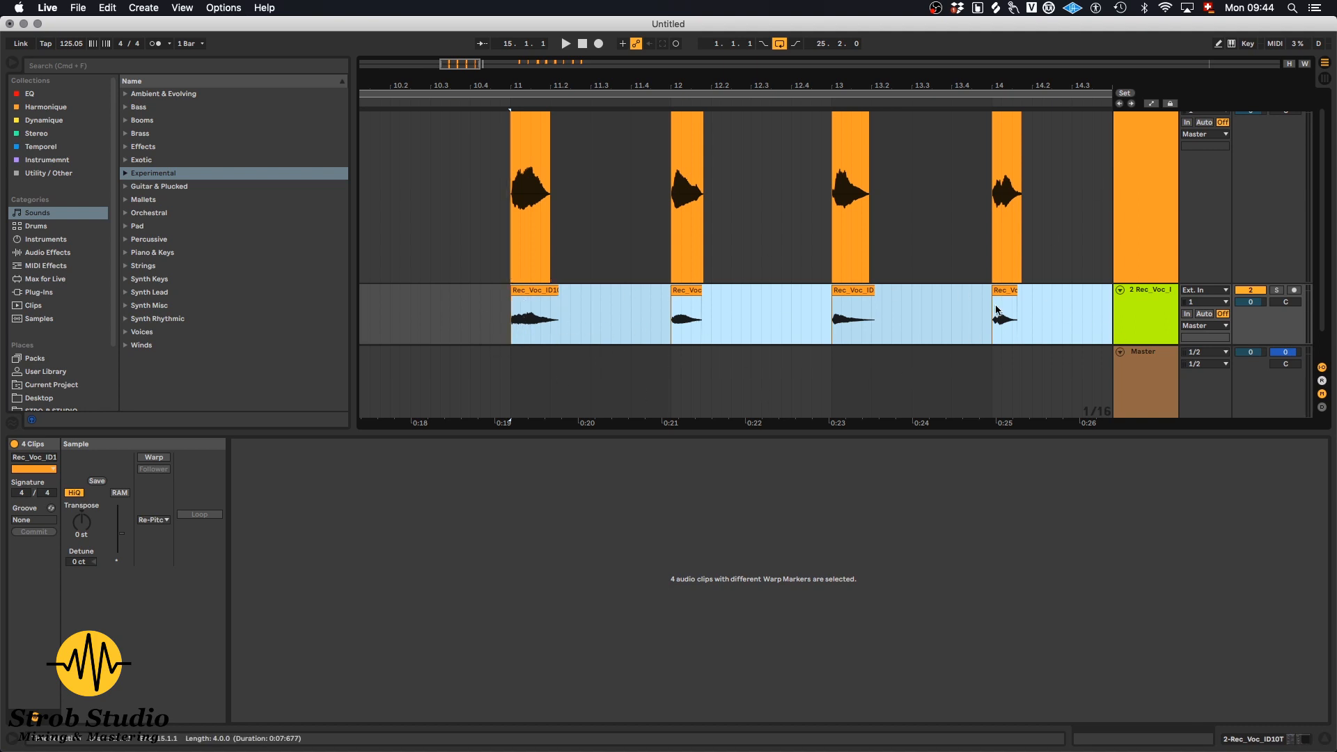
scroll(725, 316, down, 3)
key(h)
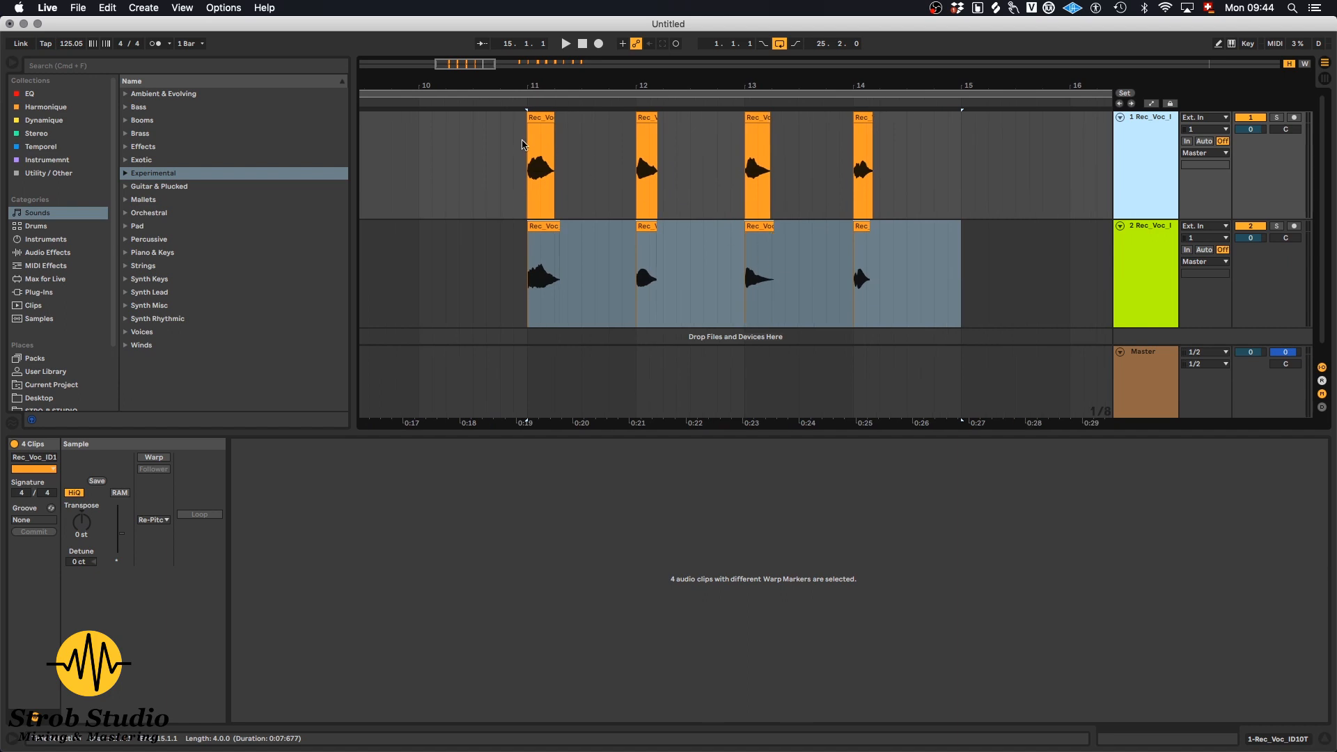
click(516, 142)
mouse_move(530, 76)
mouse_down()
mouse_move(525, 234)
mouse_move(505, 214)
mouse_move(789, 237)
mouse_up()
scroll(789, 237, up, 2)
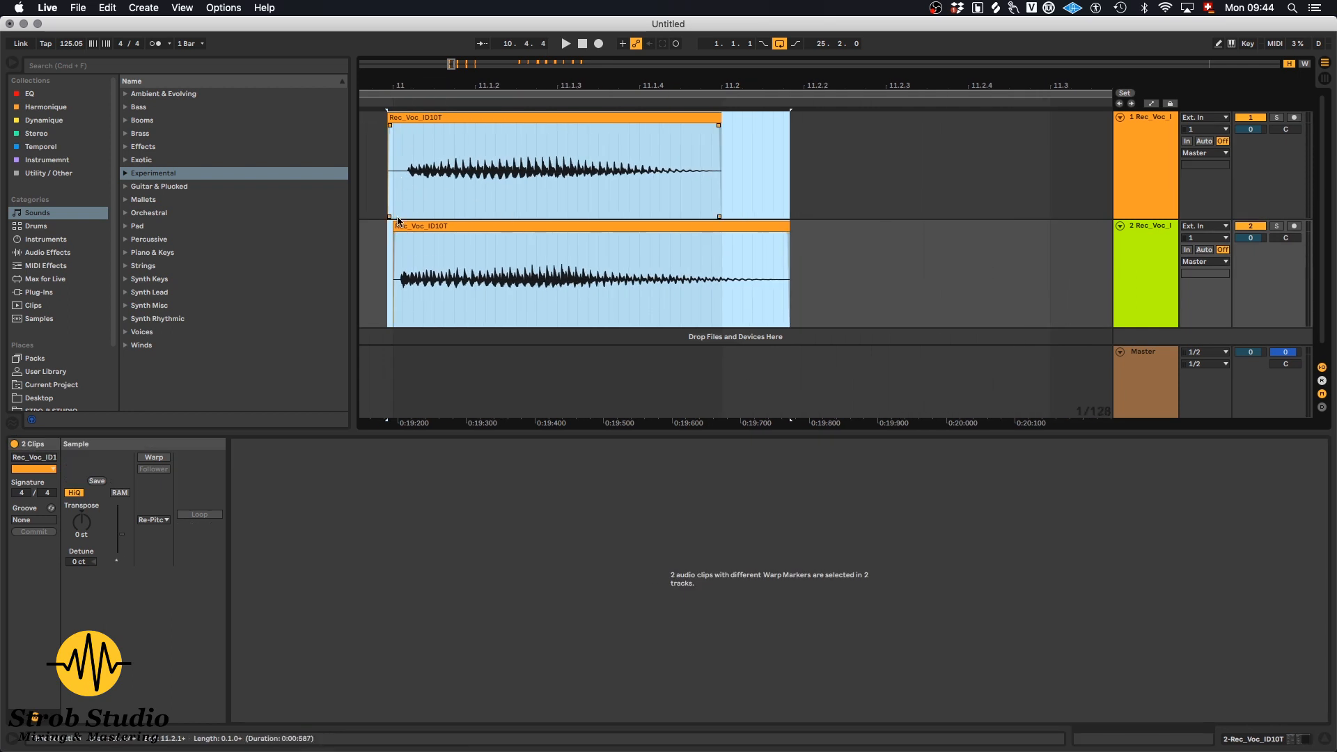
Step: Trim the leading silence of both first slices and align them to start exactly at bar 11
scroll(390, 145, up, 5)
drag(418, 229, 438, 229)
click(494, 226)
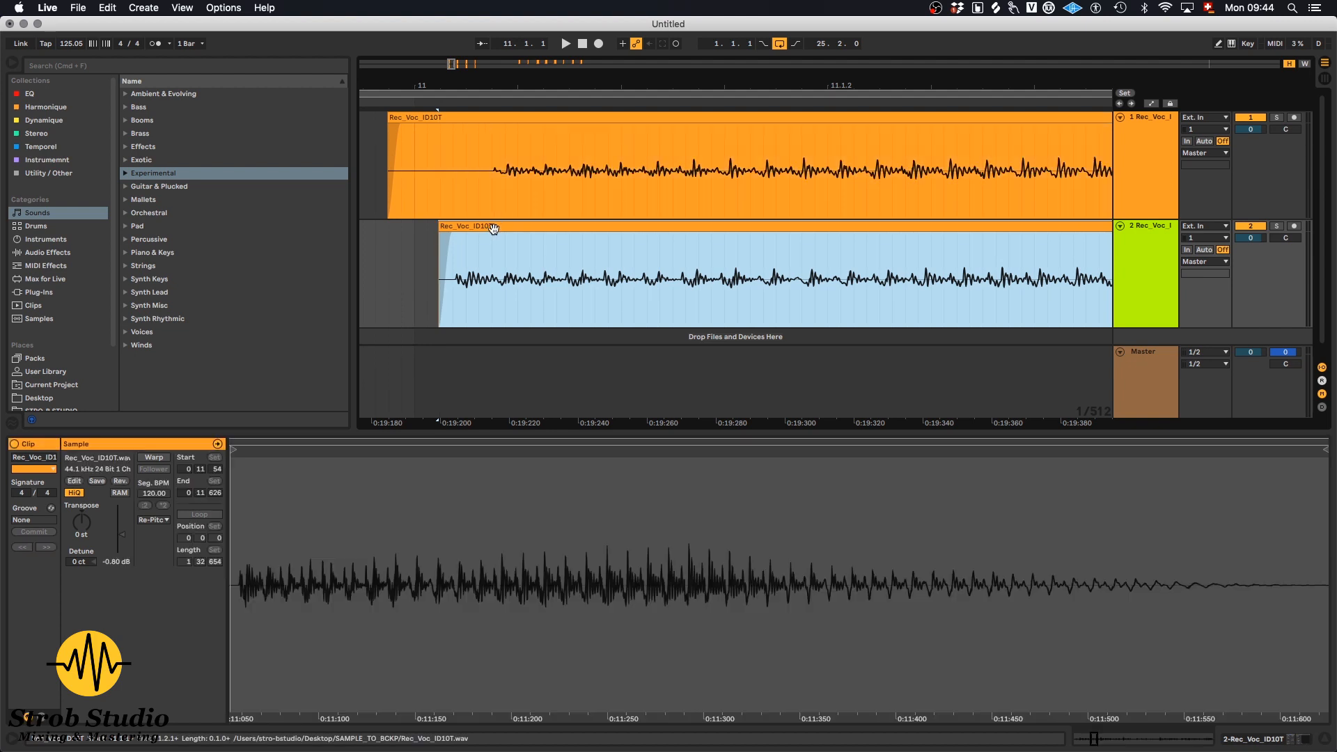
key(super+z)
key(super+z)
drag(390, 113, 477, 118)
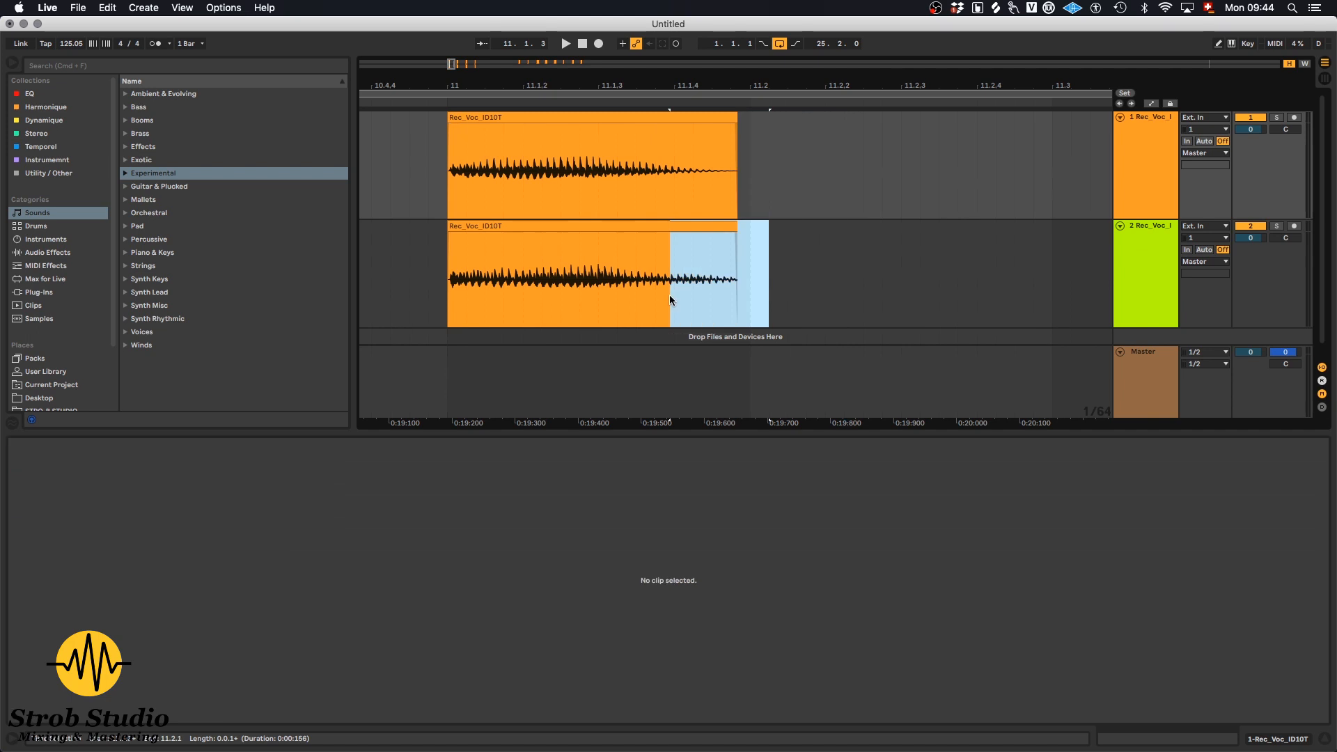
Step: Fade out the selected tail of the second track's first slice and play both layers from bar 11
key(super+alt+f)
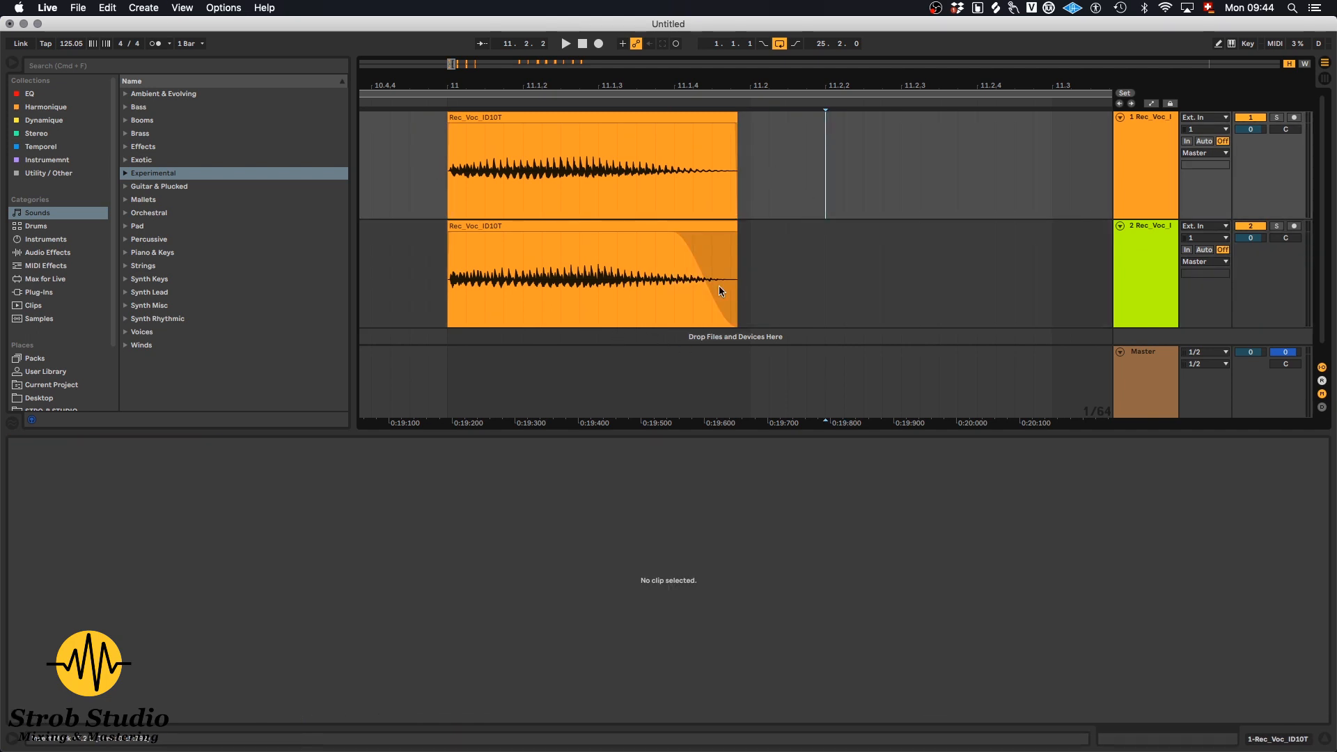
click(446, 178)
key(space)
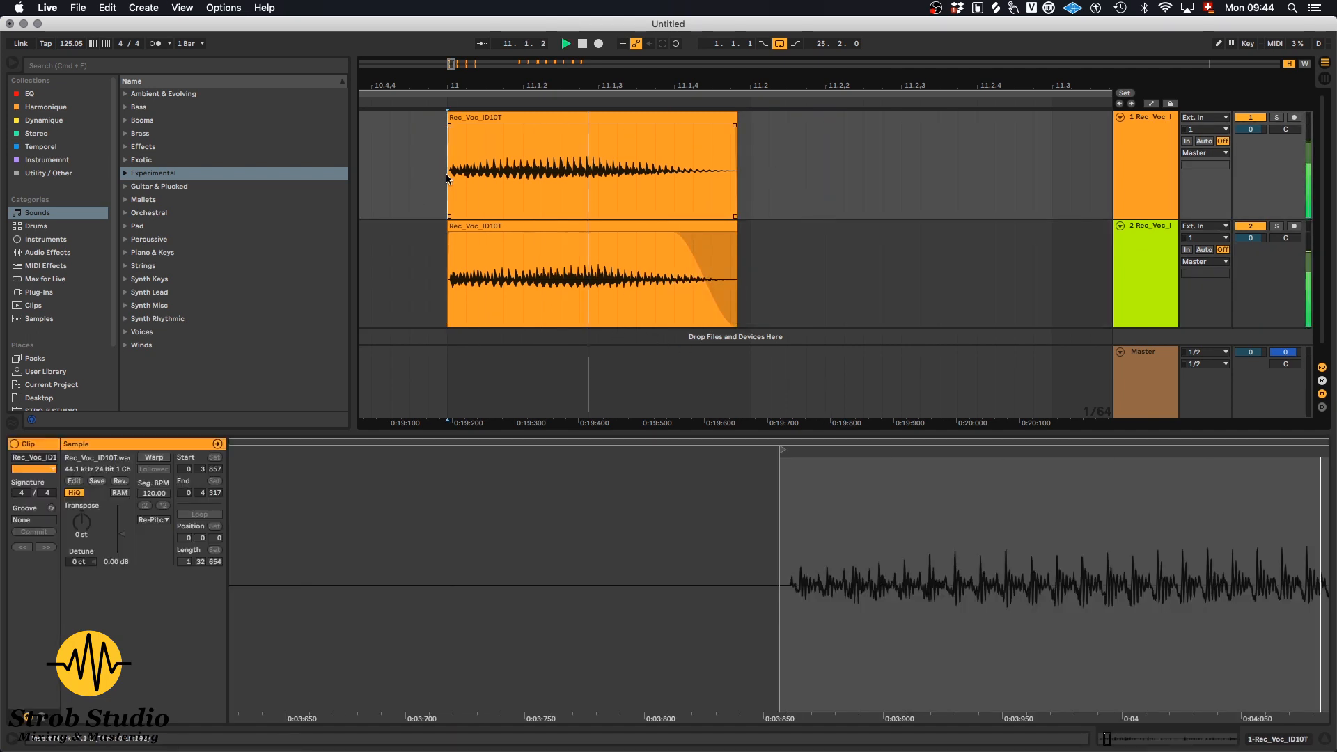
Step: Pan the first track to 50L and the second track to 50R, and play the slice pair from bar 11
click(1155, 159)
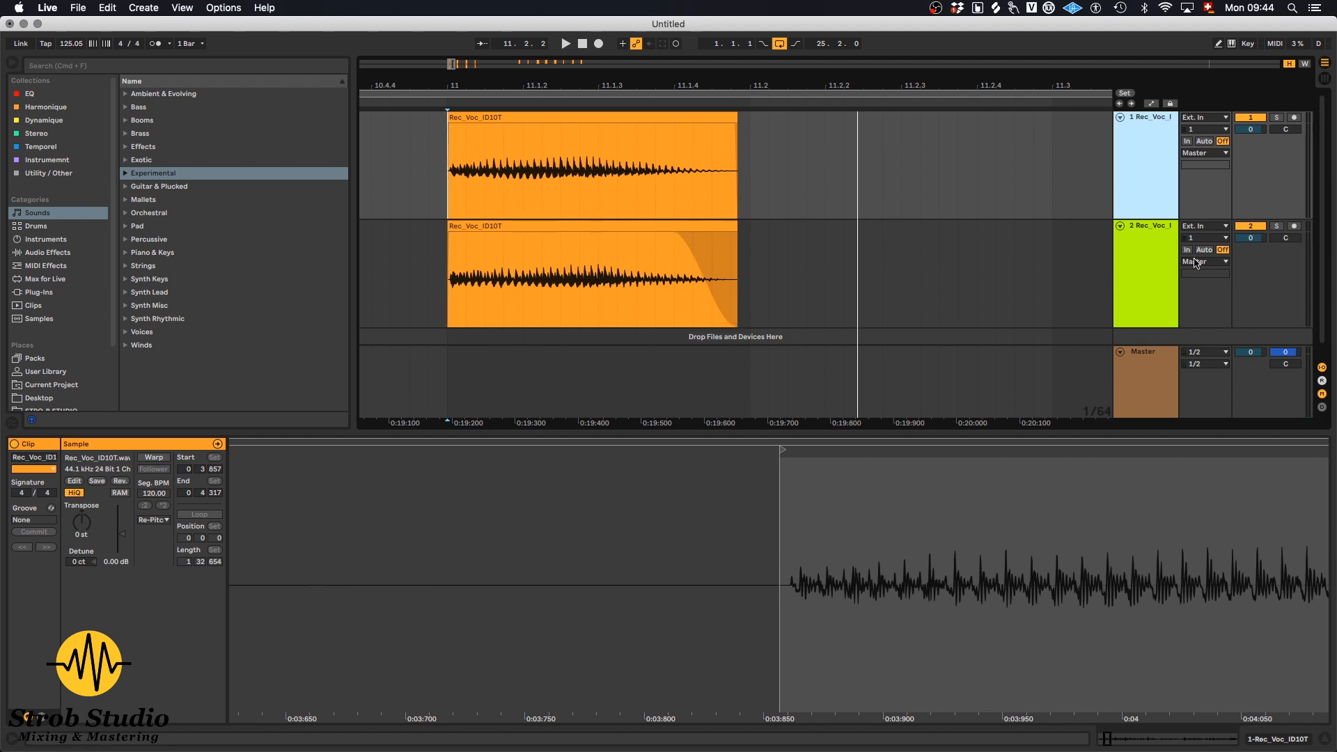
click(1287, 239)
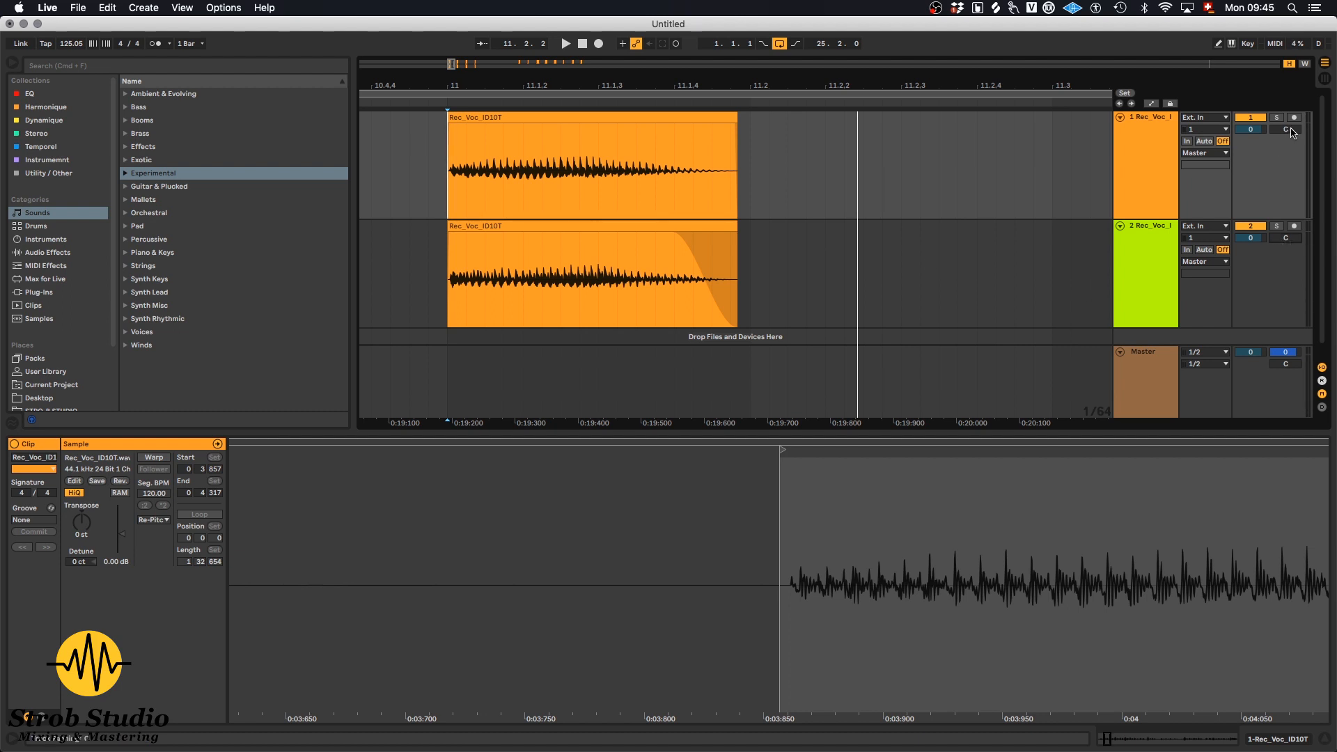
mouse_move(575, 218)
drag(1276, 131, 1224, 465)
drag(1283, 240, 1284, 209)
click(561, 173)
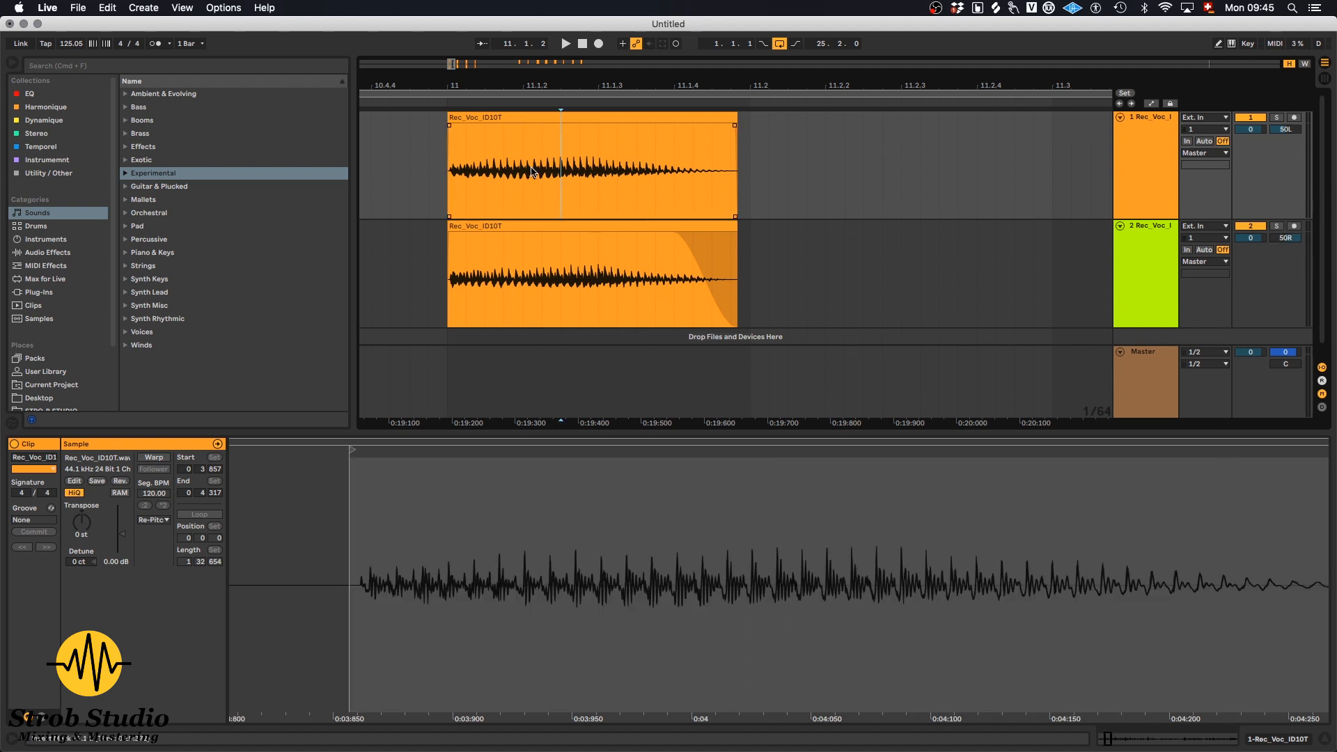
click(436, 169)
key(space)
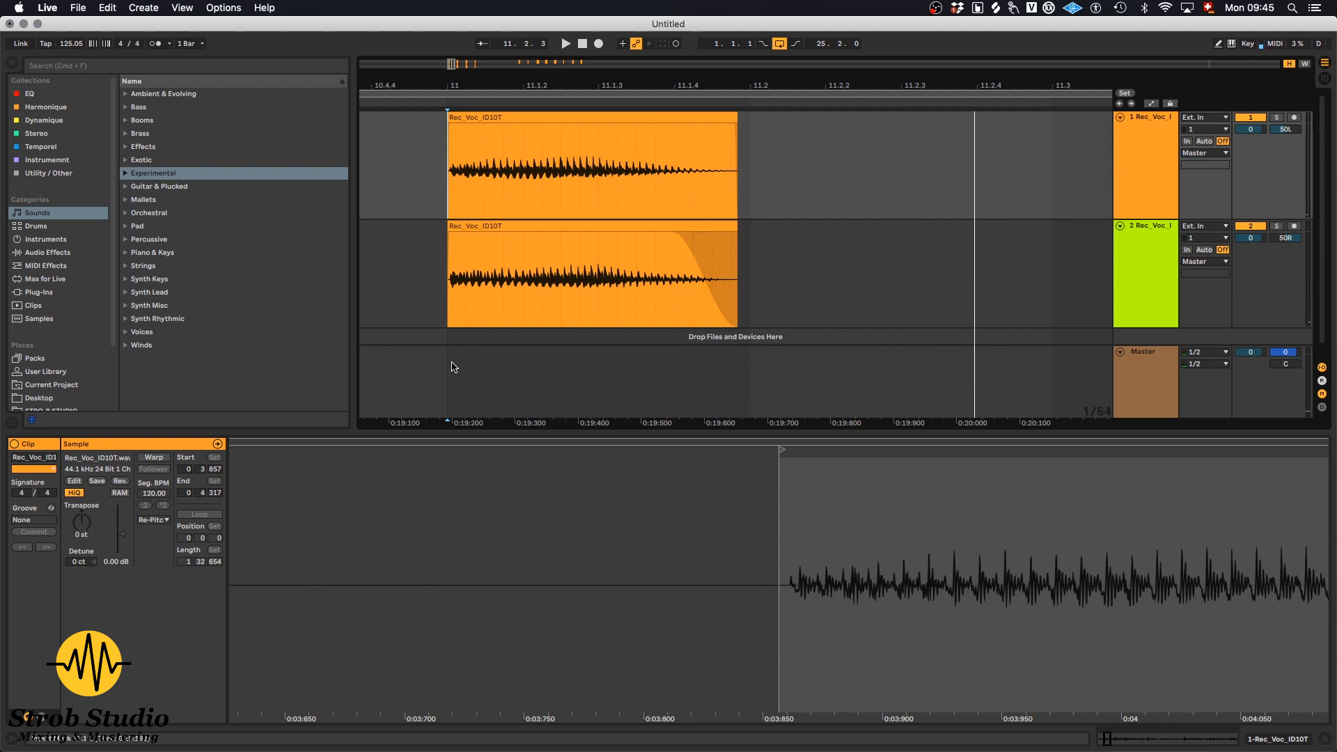
Step: Narrow the panning to 30L on the first track and 31R on the second while listening to the pair
scroll(454, 367, up, 3)
drag(1292, 136, 1296, 99)
drag(1287, 236, 1285, 271)
key(space)
drag(1288, 241, 1288, 263)
drag(1287, 131, 1295, 110)
key(space)
Step: Inspect the waveforms of the two layered slices and play them from bar 11 with the narrower panning
scroll(462, 171, up, 3)
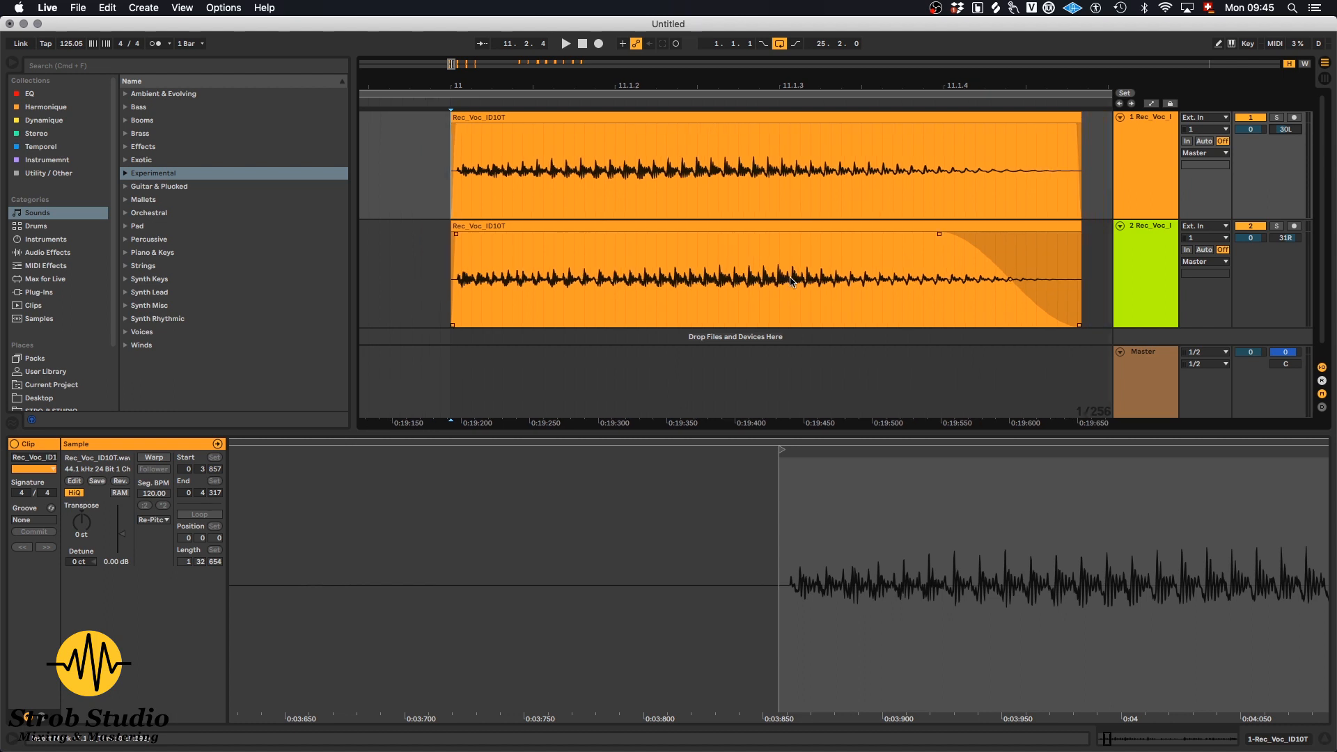
scroll(792, 282, down, 3)
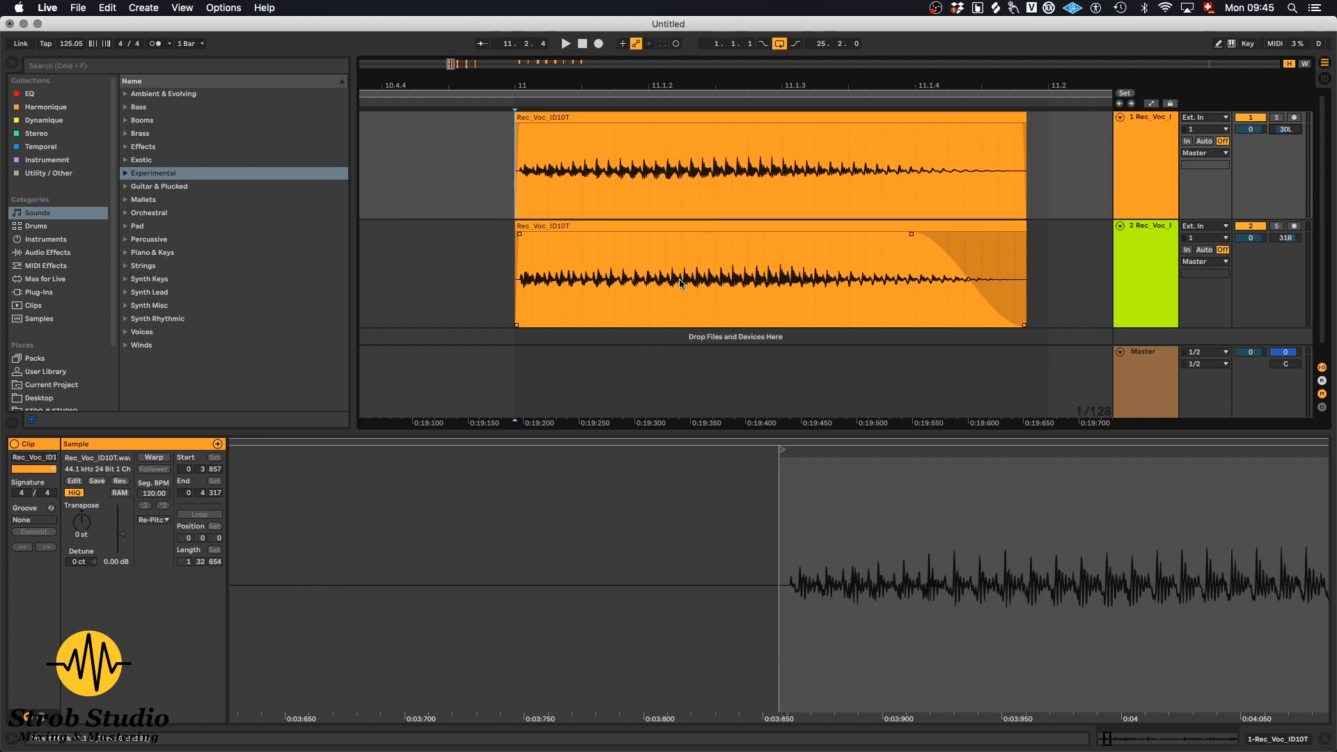
click(513, 167)
scroll(584, 168, up, 6)
scroll(583, 169, down, 5)
key(space)
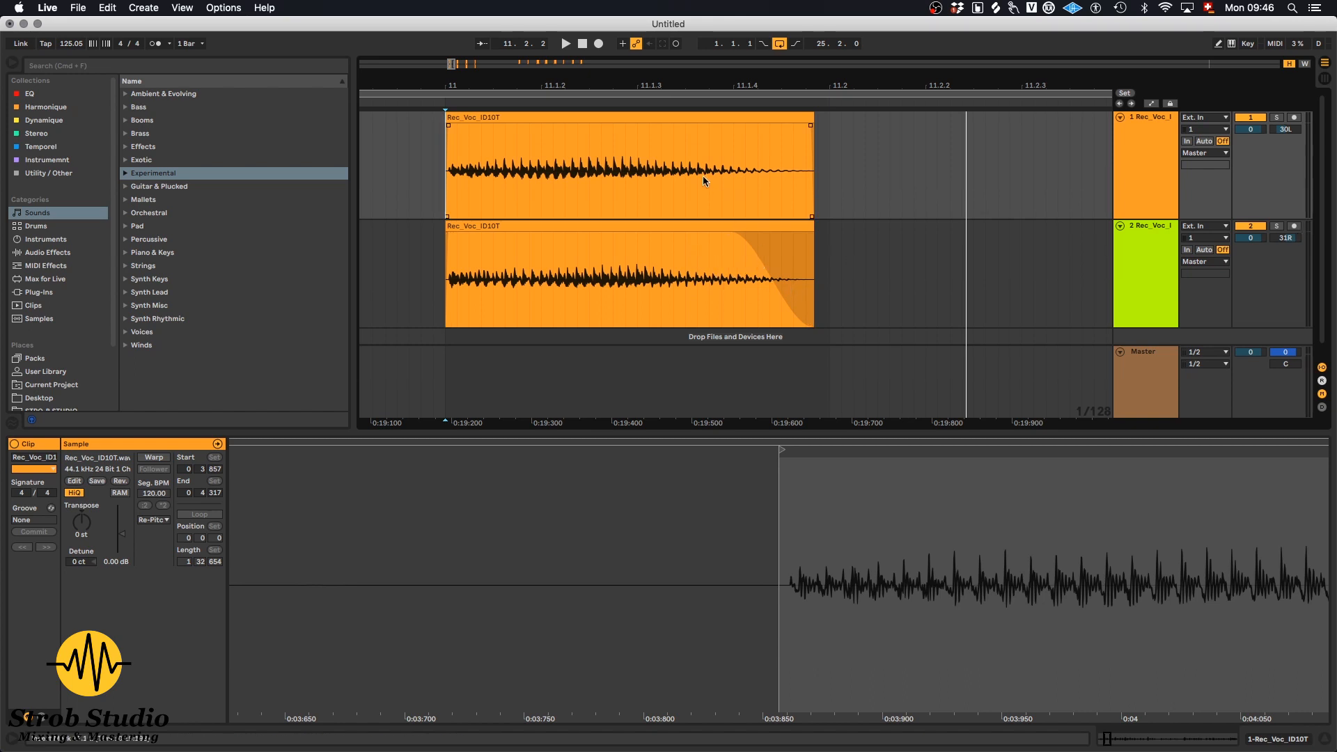
Step: Start the fade-out of the second track's first slice earlier and bend its curve downward for a faster drop
scroll(696, 261, up, 5)
drag(766, 234, 722, 234)
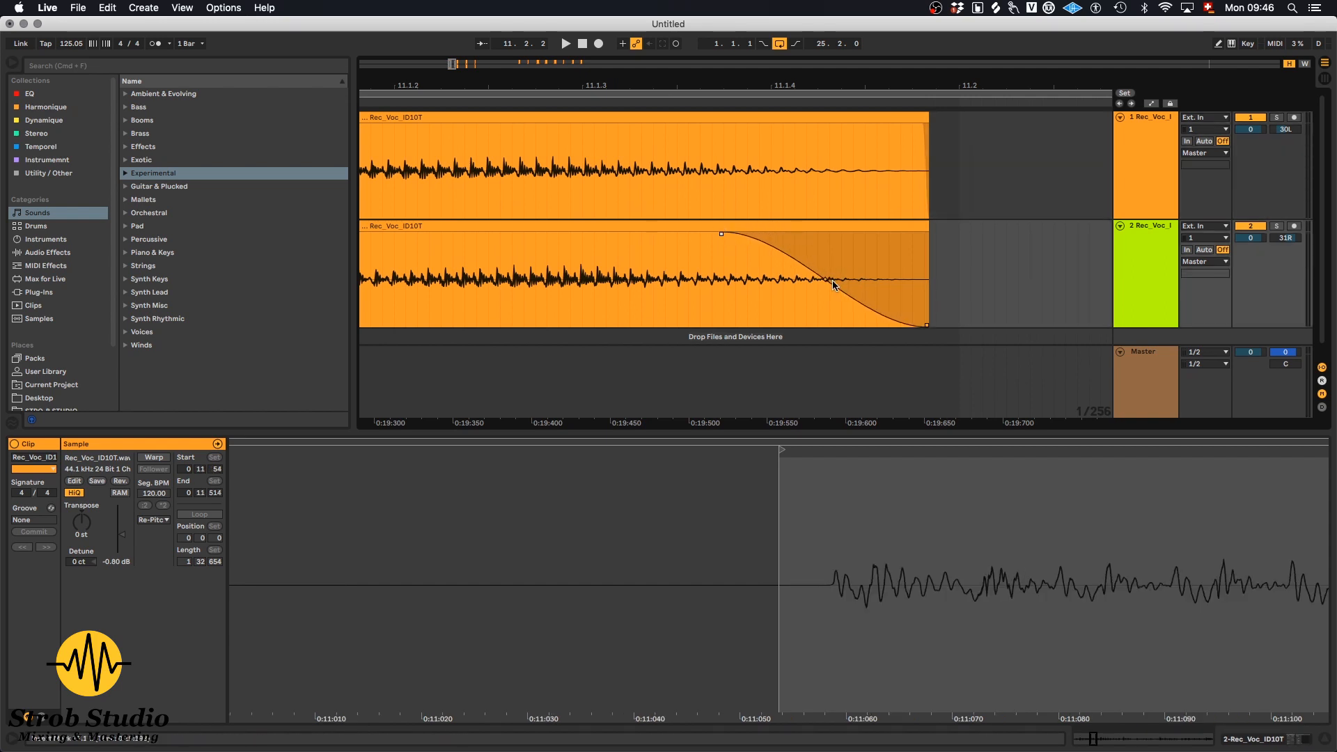
drag(825, 279, 813, 291)
Step: Add a curved fade-out to the first track's slice and further lengthen and steepen the second track's fade-out
drag(921, 126, 779, 124)
drag(854, 173, 853, 178)
drag(721, 235, 711, 235)
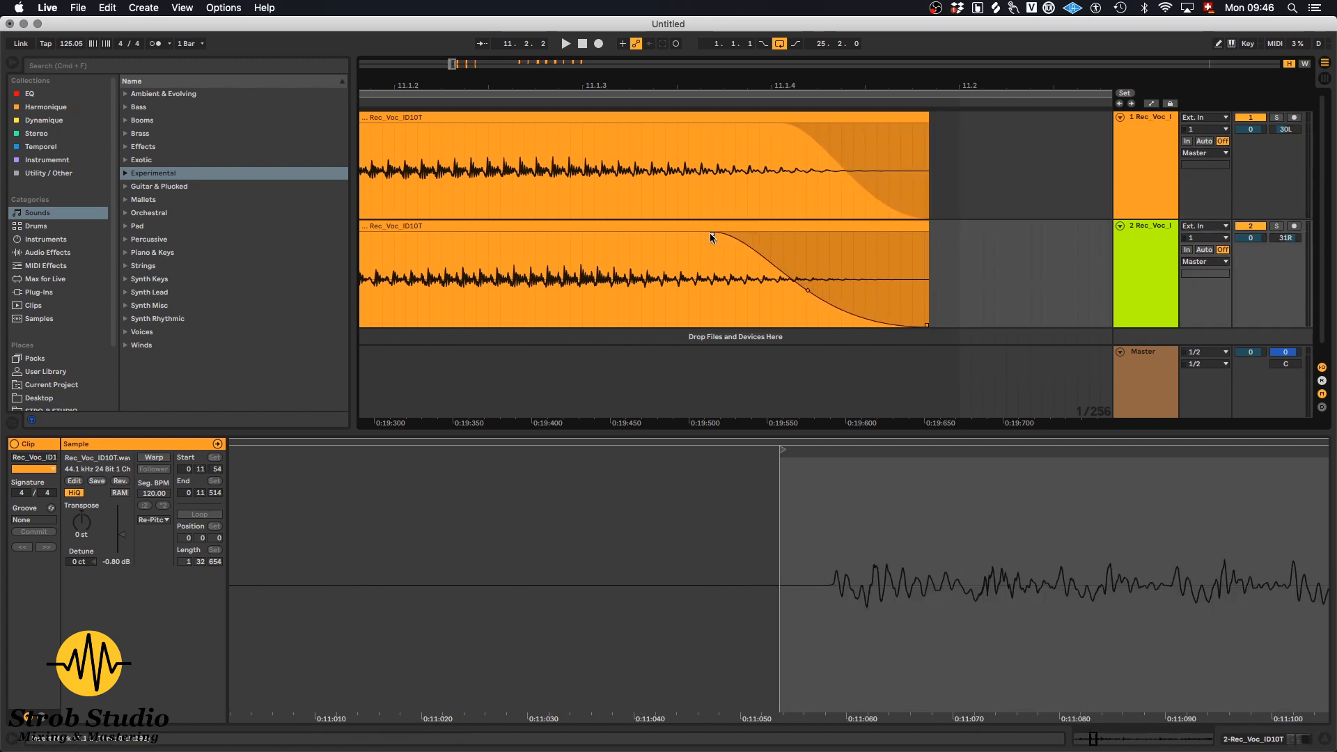
drag(807, 289, 807, 296)
scroll(711, 293, down, 5)
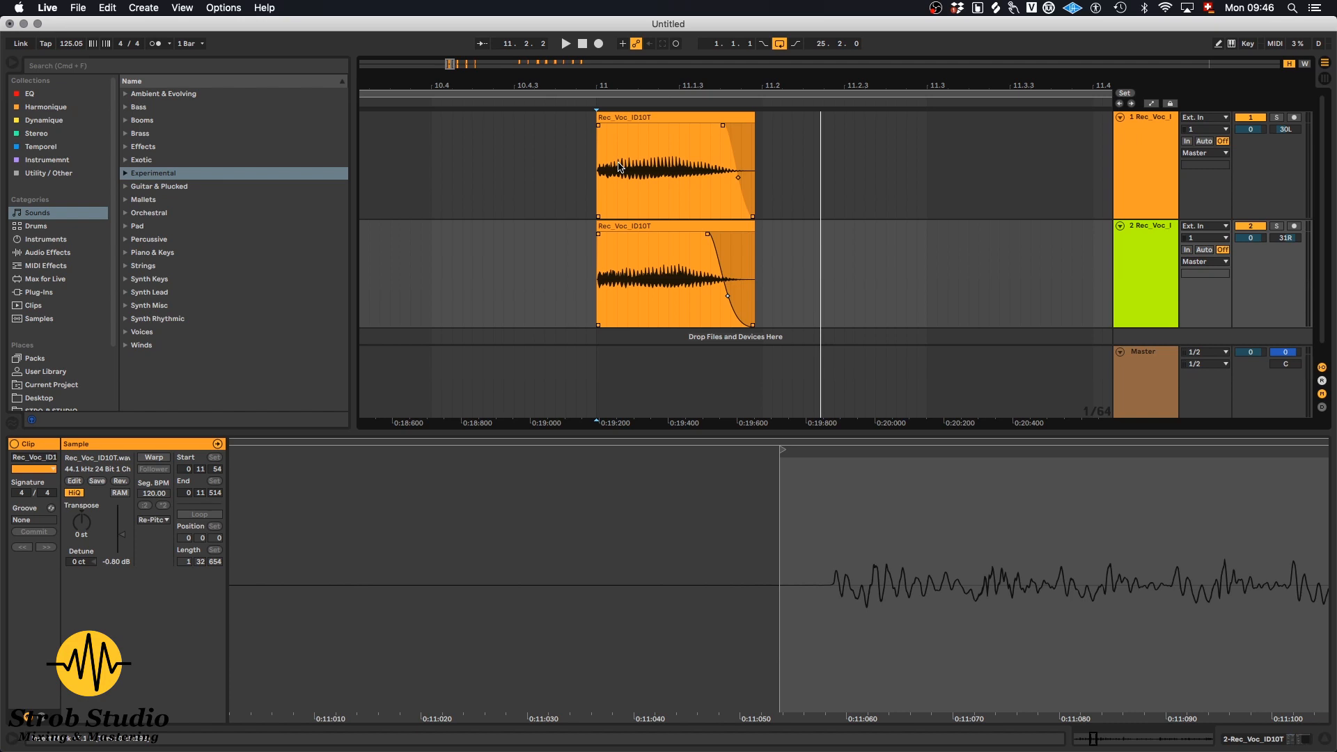
Step: Play the faded pair of slices from bar 11 on both tracks
click(597, 170)
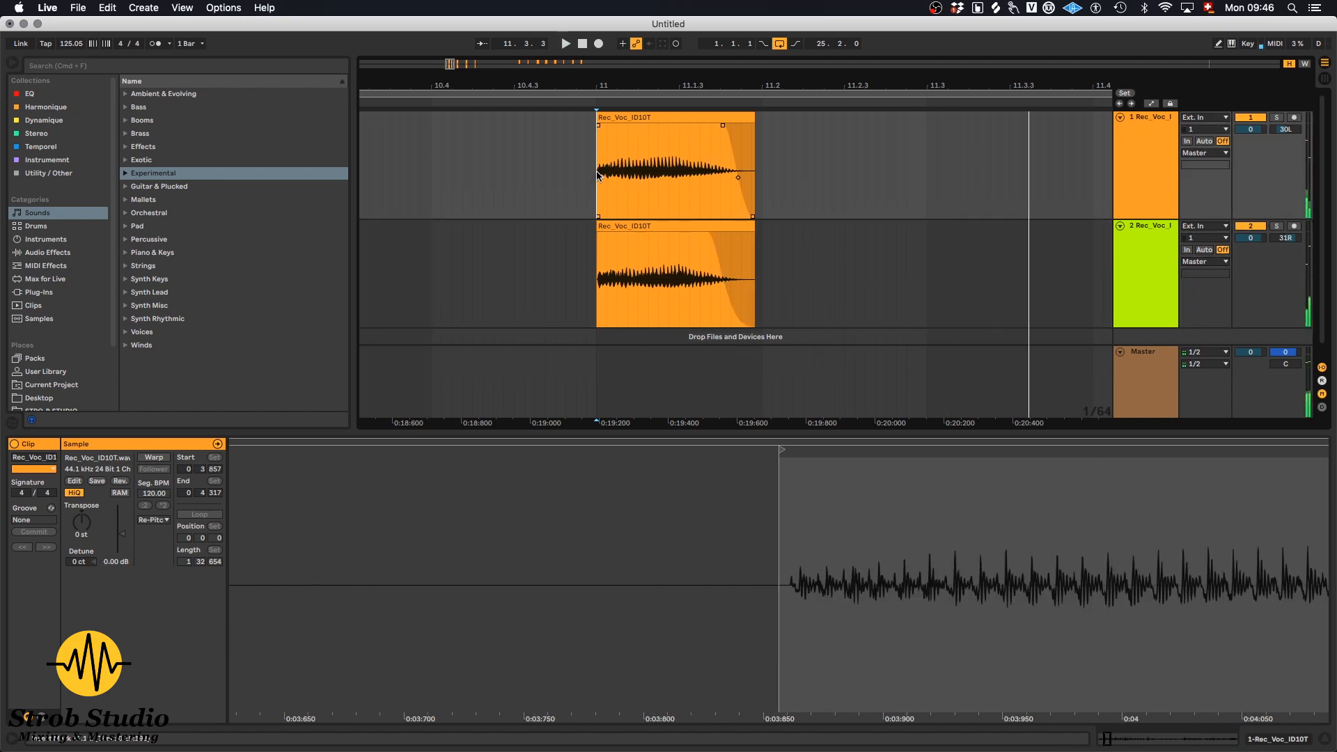
scroll(851, 249, down, 3)
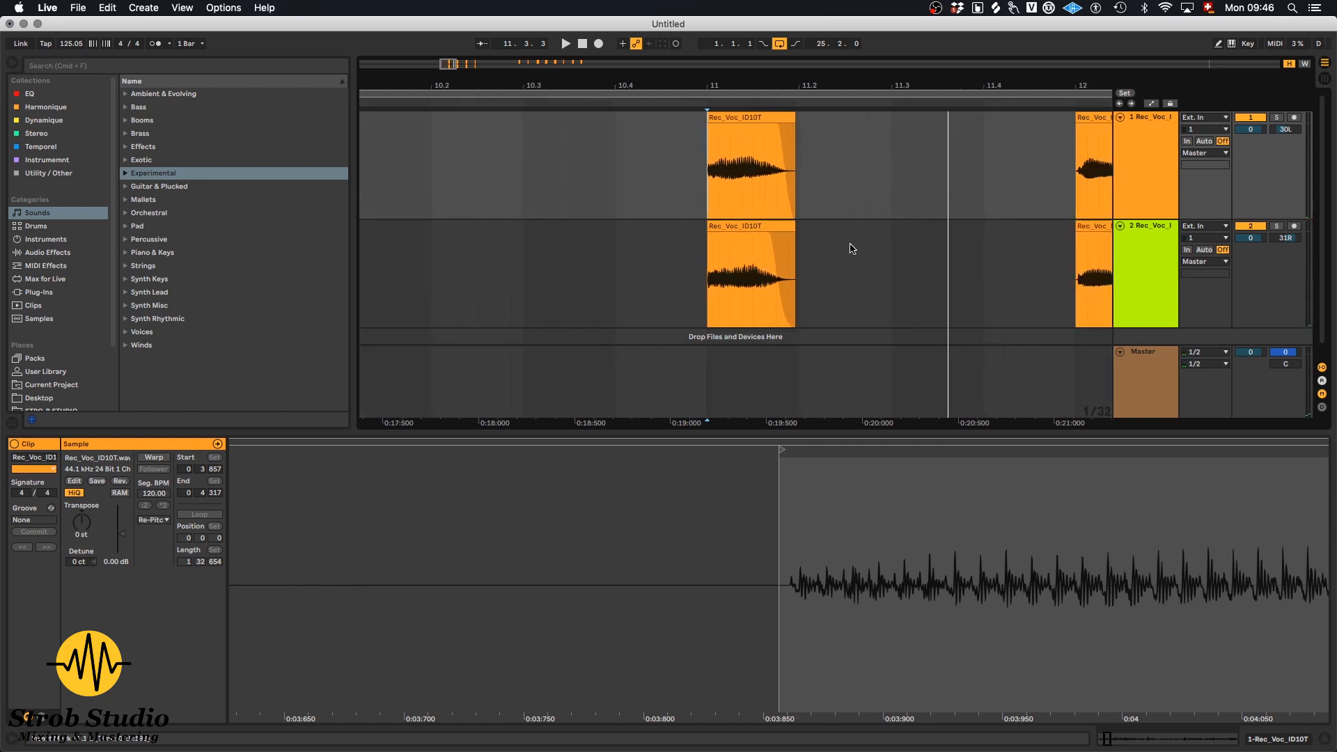
scroll(852, 249, down, 3)
Step: Align the layered slices at bars 12 to 14 and give them short fade-ins and curved fade-outs
click(974, 223)
key(z)
drag(967, 232, 952, 236)
key(s)
shift+click(917, 126)
scroll(917, 127, up, 3)
drag(866, 213, 884, 216)
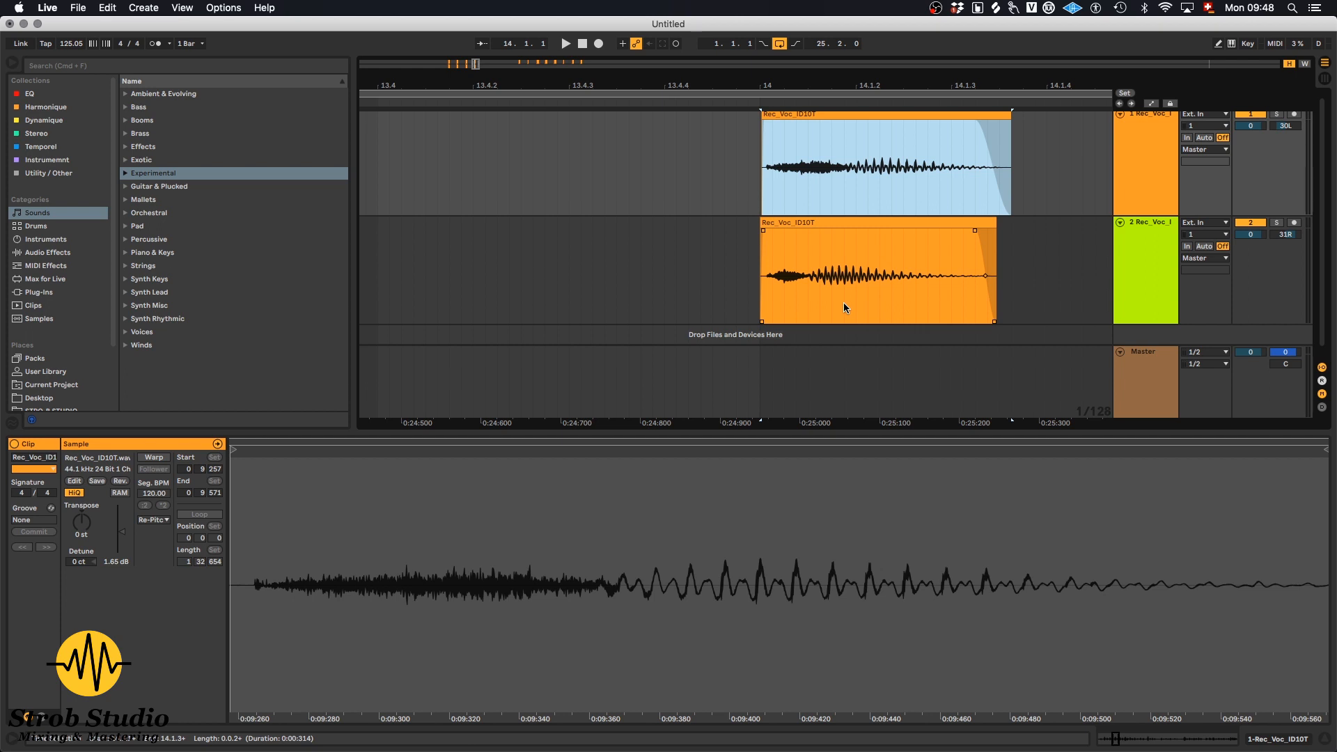
Step: Compare the waveforms of the two layered slices at bar 14, examining the length of their opening consonants
drag(877, 117, 882, 120)
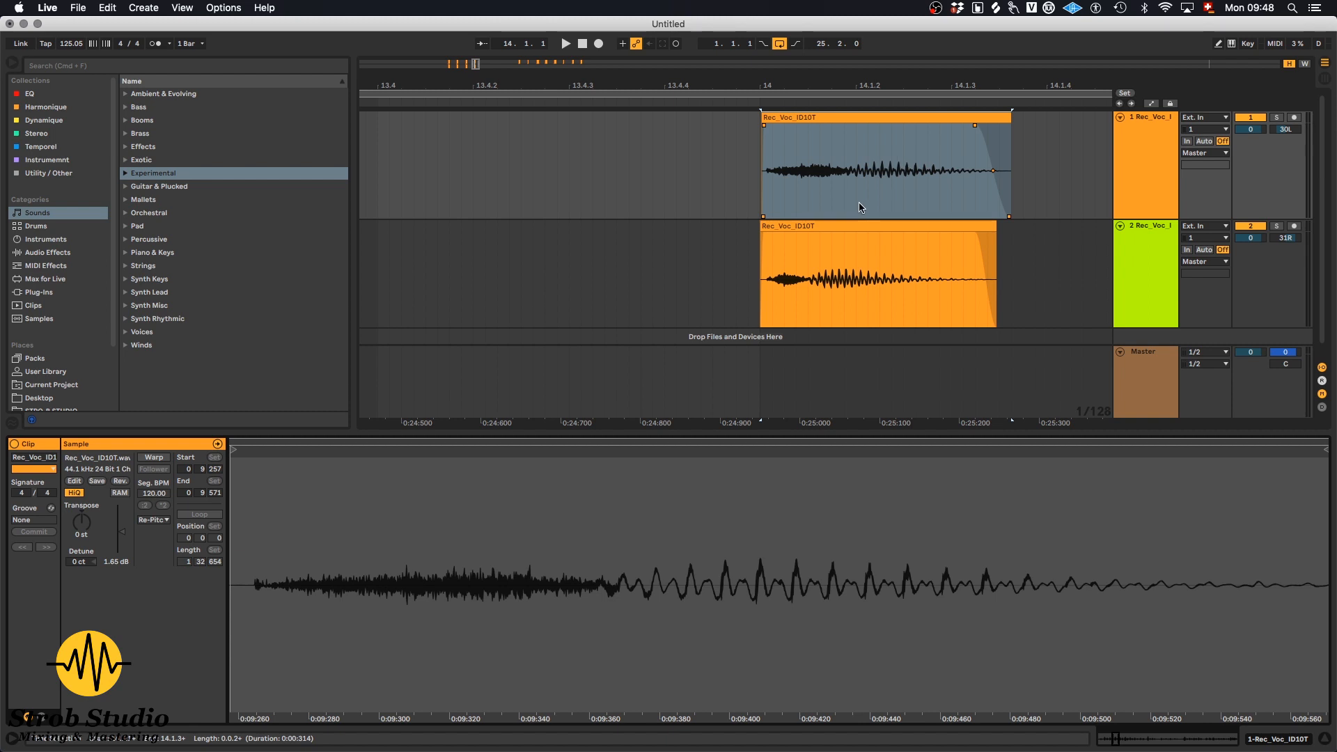
scroll(878, 175, up, 3)
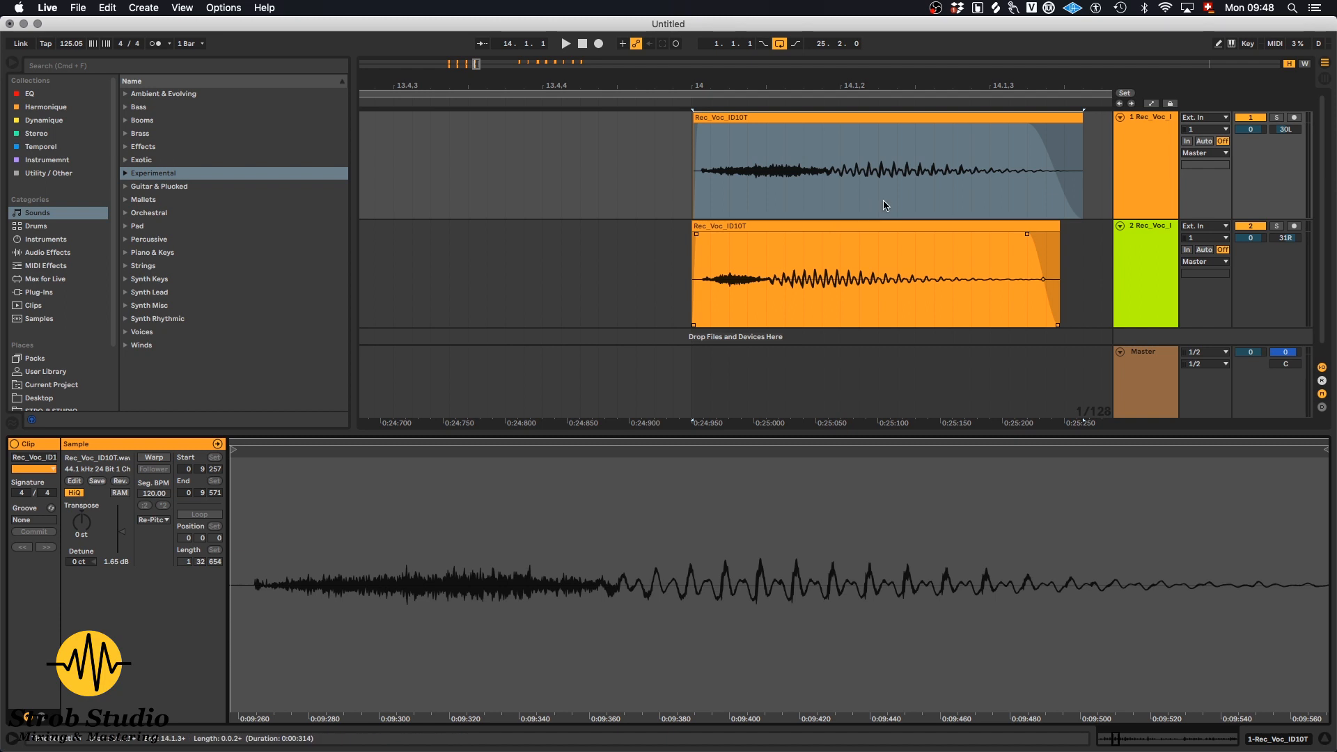
mouse_move(820, 226)
mouse_down()
mouse_move(854, 229)
mouse_move(803, 231)
mouse_move(824, 228)
mouse_up()
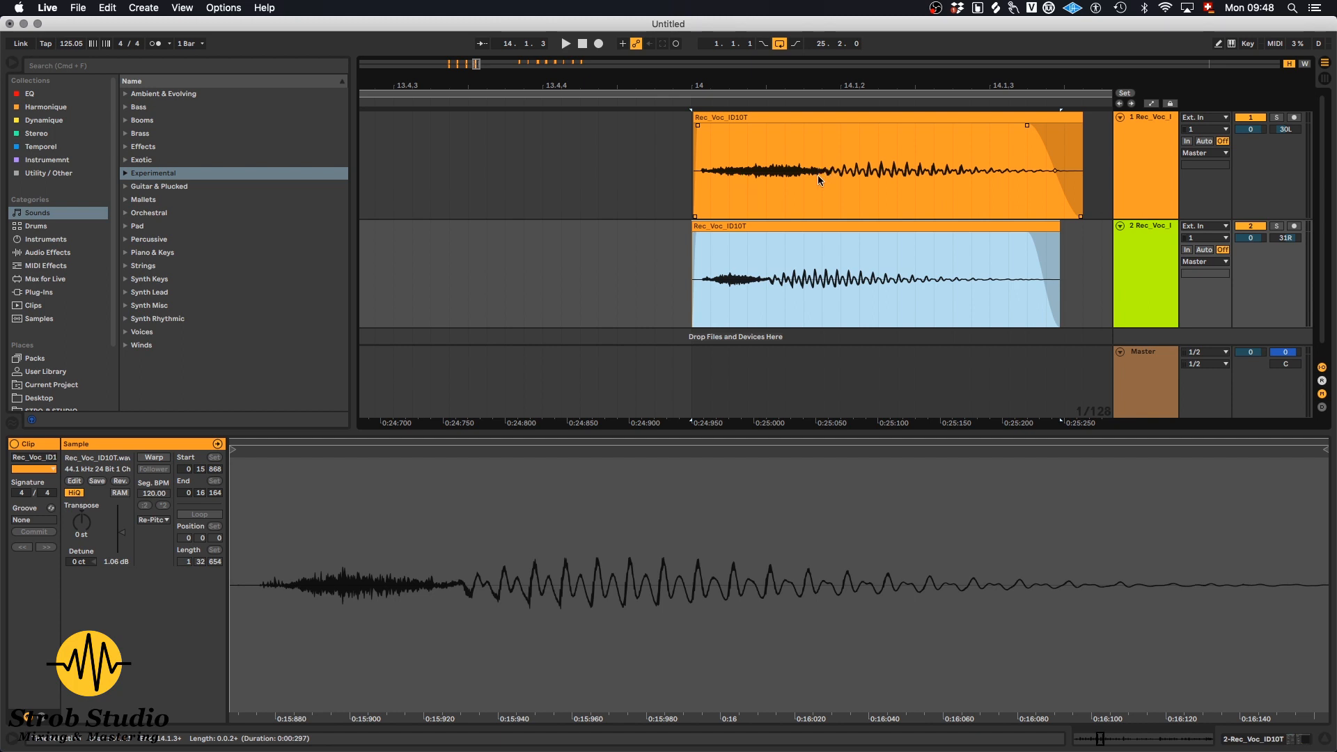
Step: Warp the first track's bar 14 slice in Complex Pro mode and shorten its opening consonant to match the second track's slice
click(859, 145)
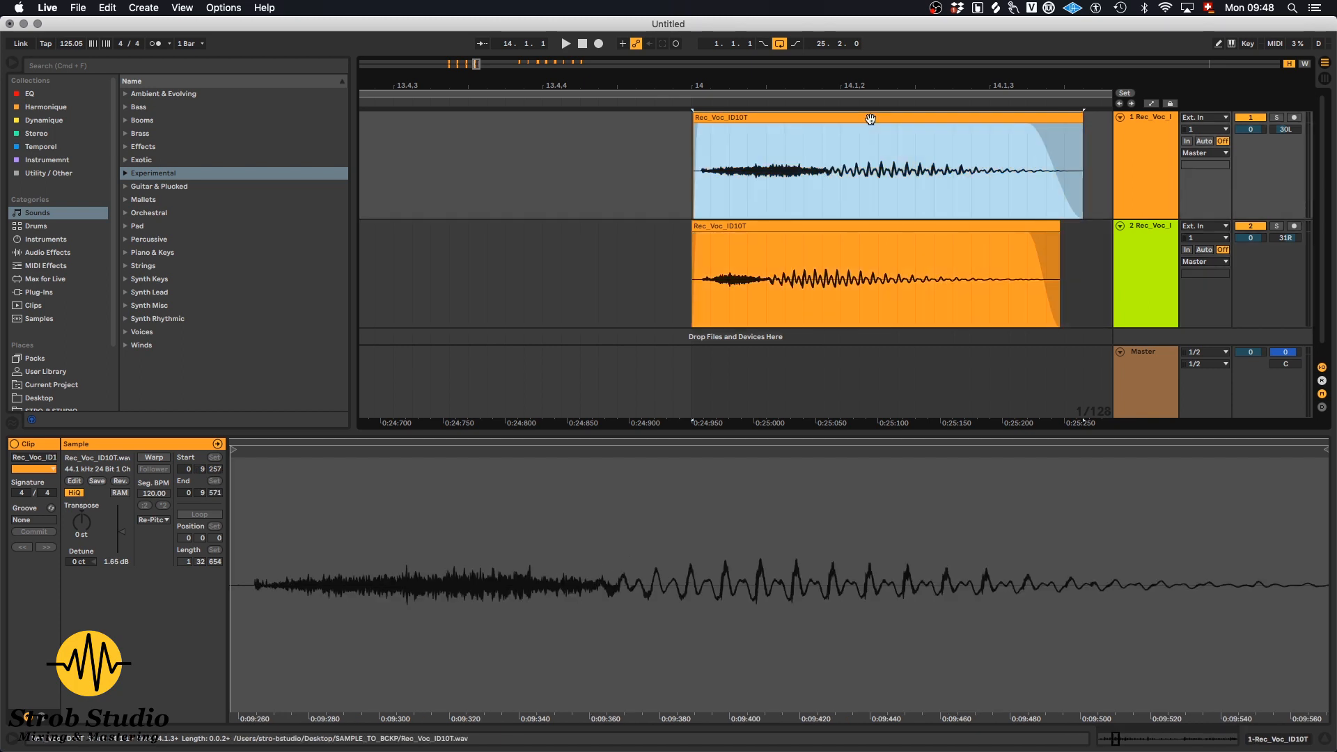
click(154, 458)
click(154, 520)
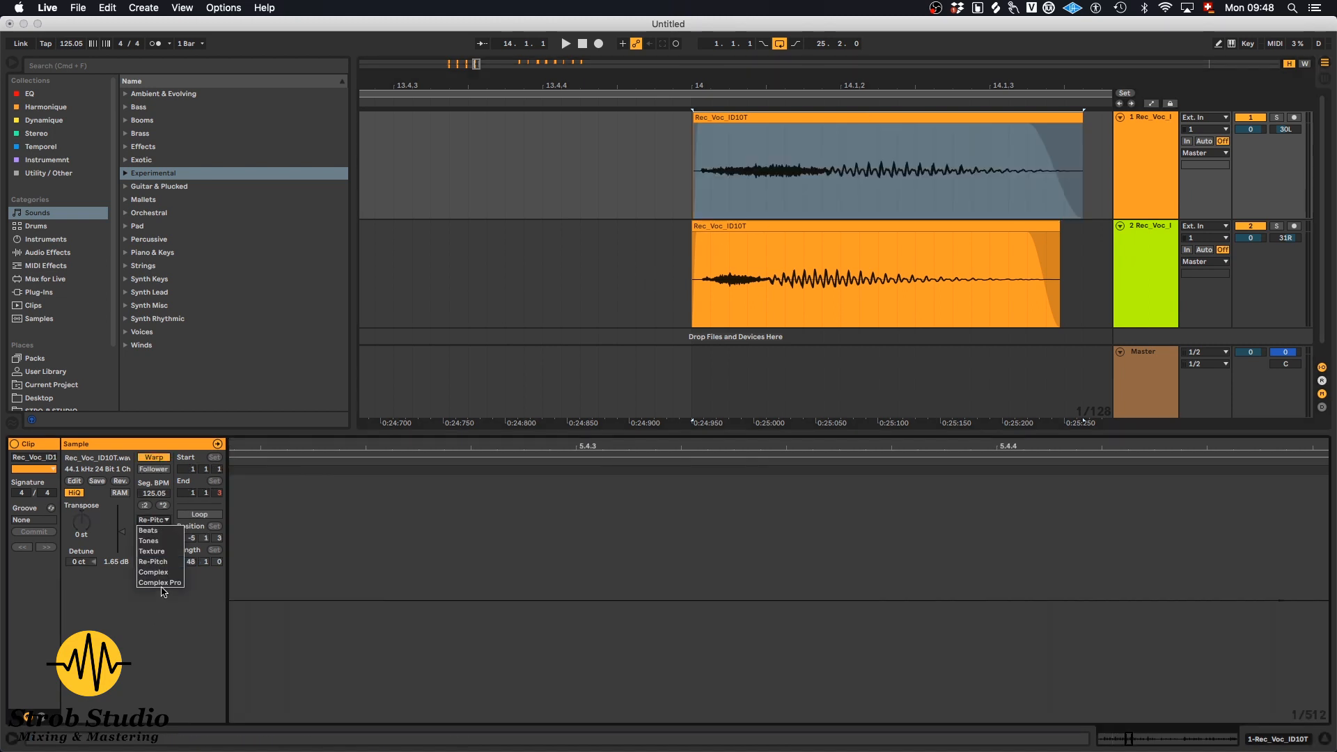
click(162, 585)
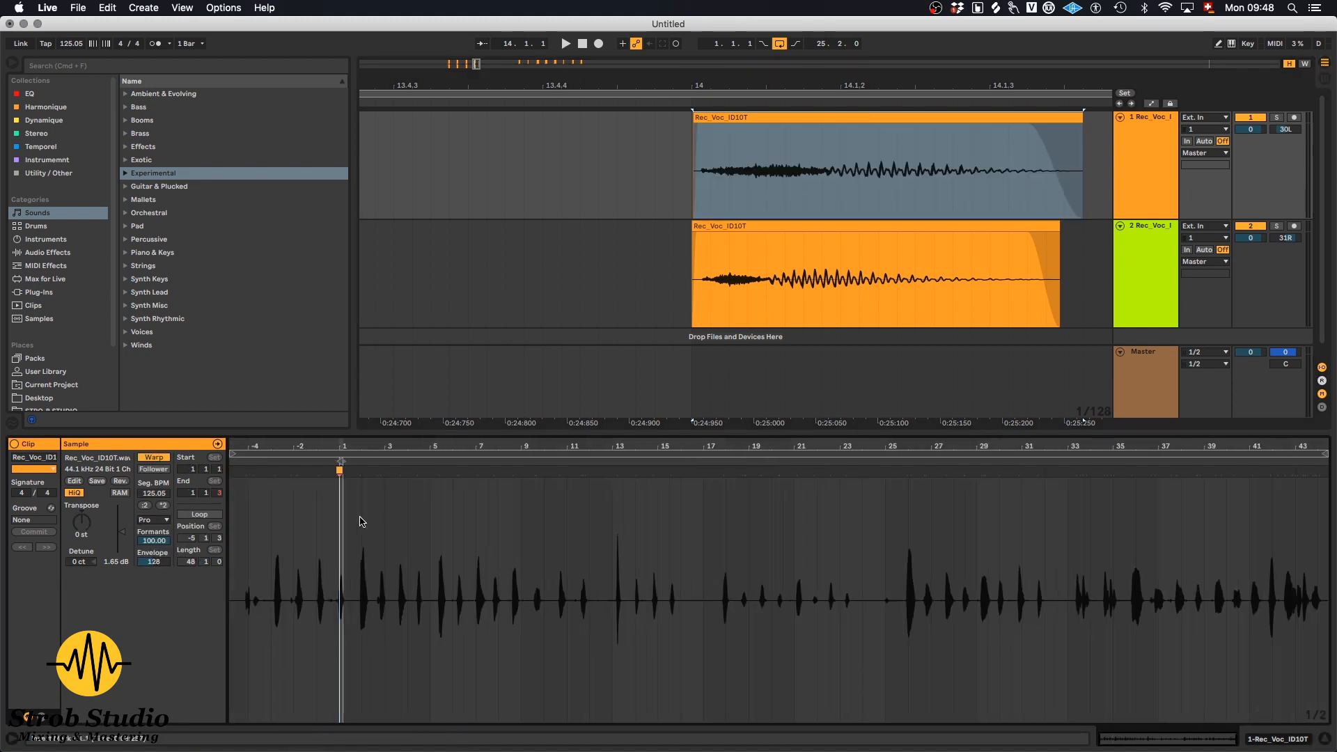
drag(476, 470, 422, 470)
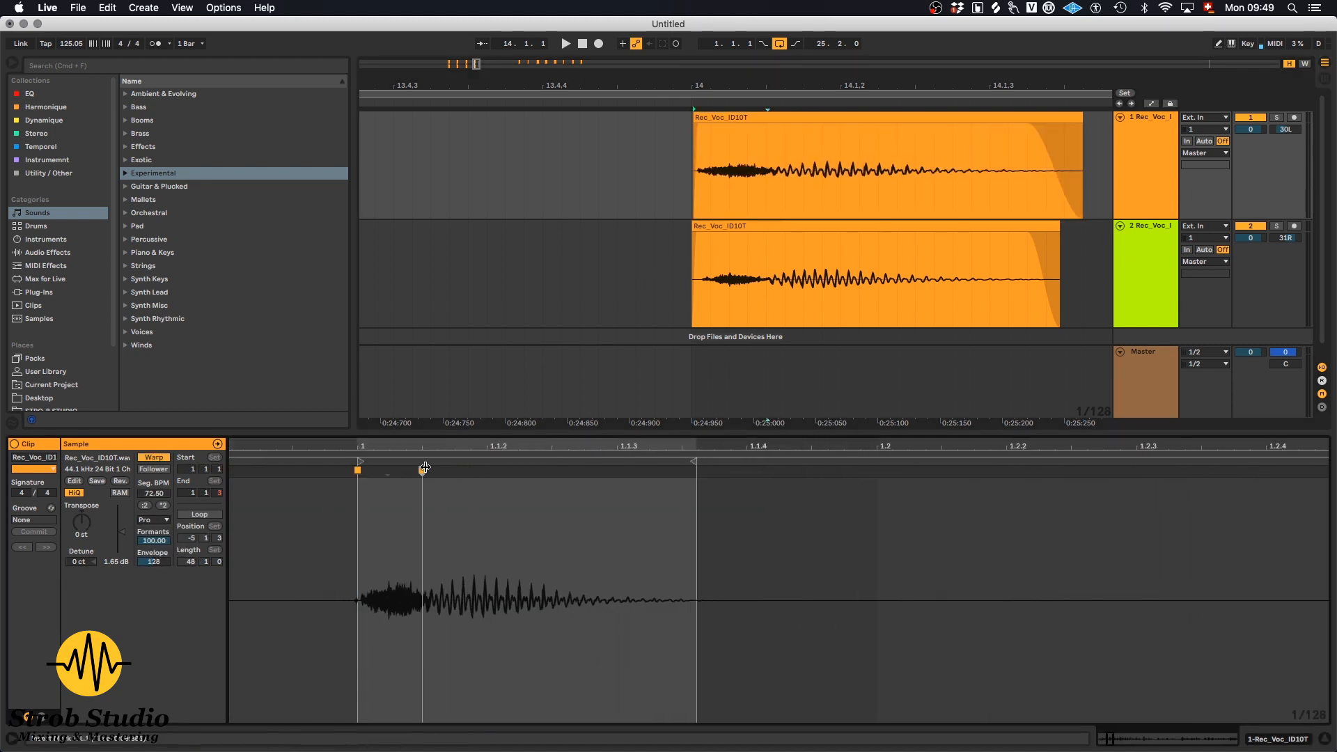
Step: Play the bar 14 pair to check the warped consonant against the second track
key(space)
key(space)
click(809, 223)
key(space)
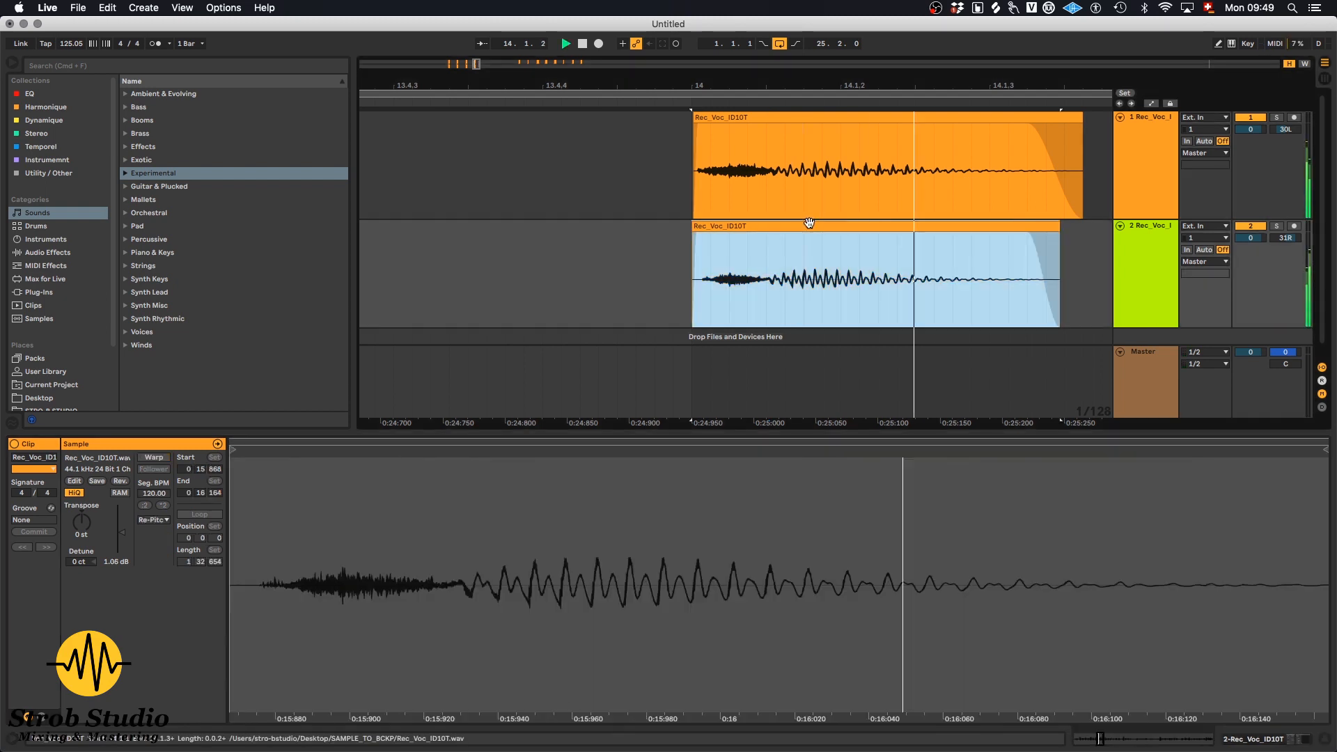
key(space)
Step: Trim the end of the first track's bar 14 slice close to the second track's slice end and play the pair
click(1125, 167)
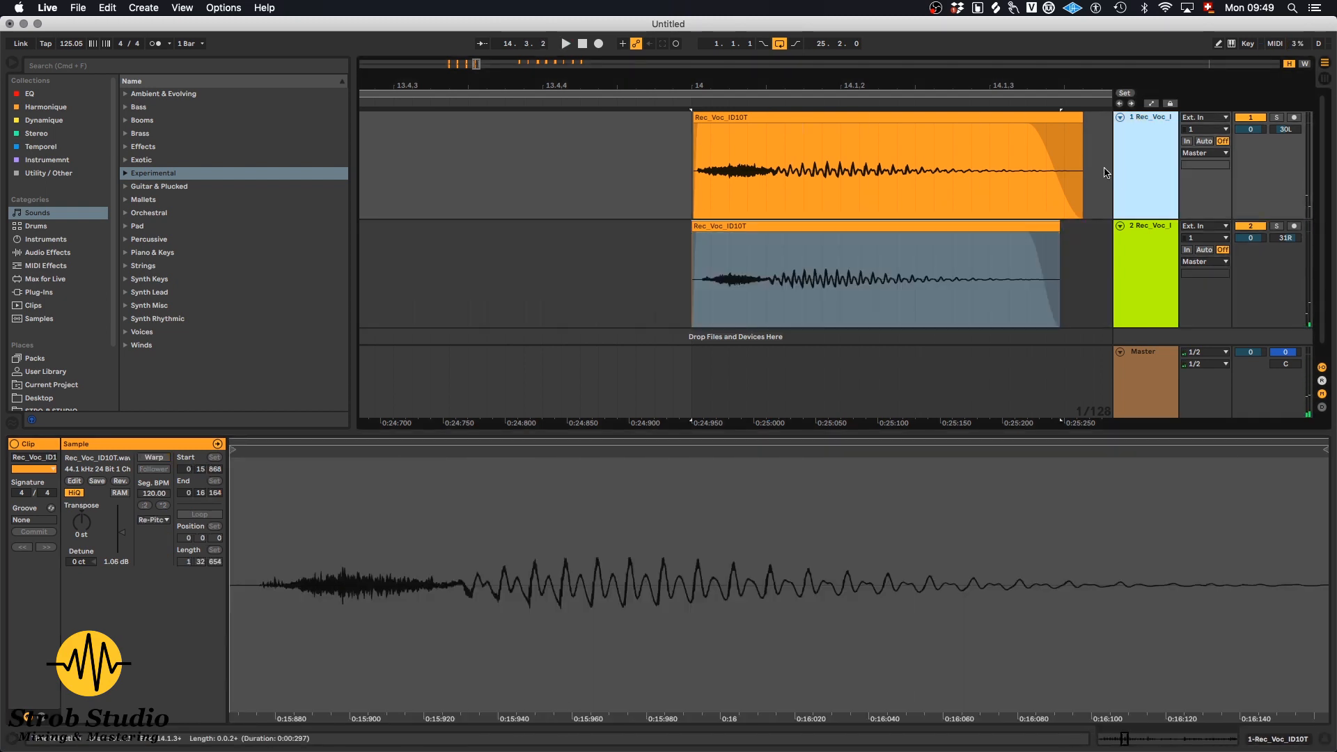
drag(1083, 116, 1054, 118)
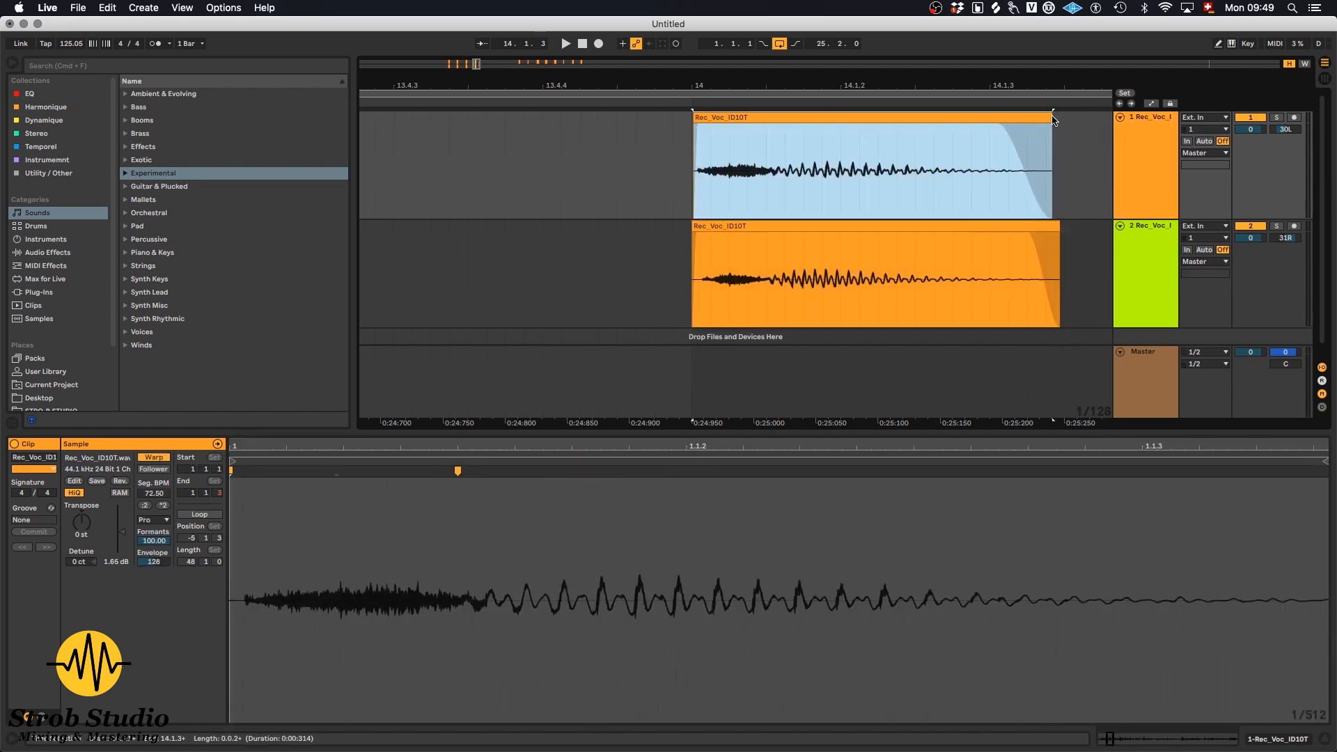
click(695, 173)
key(space)
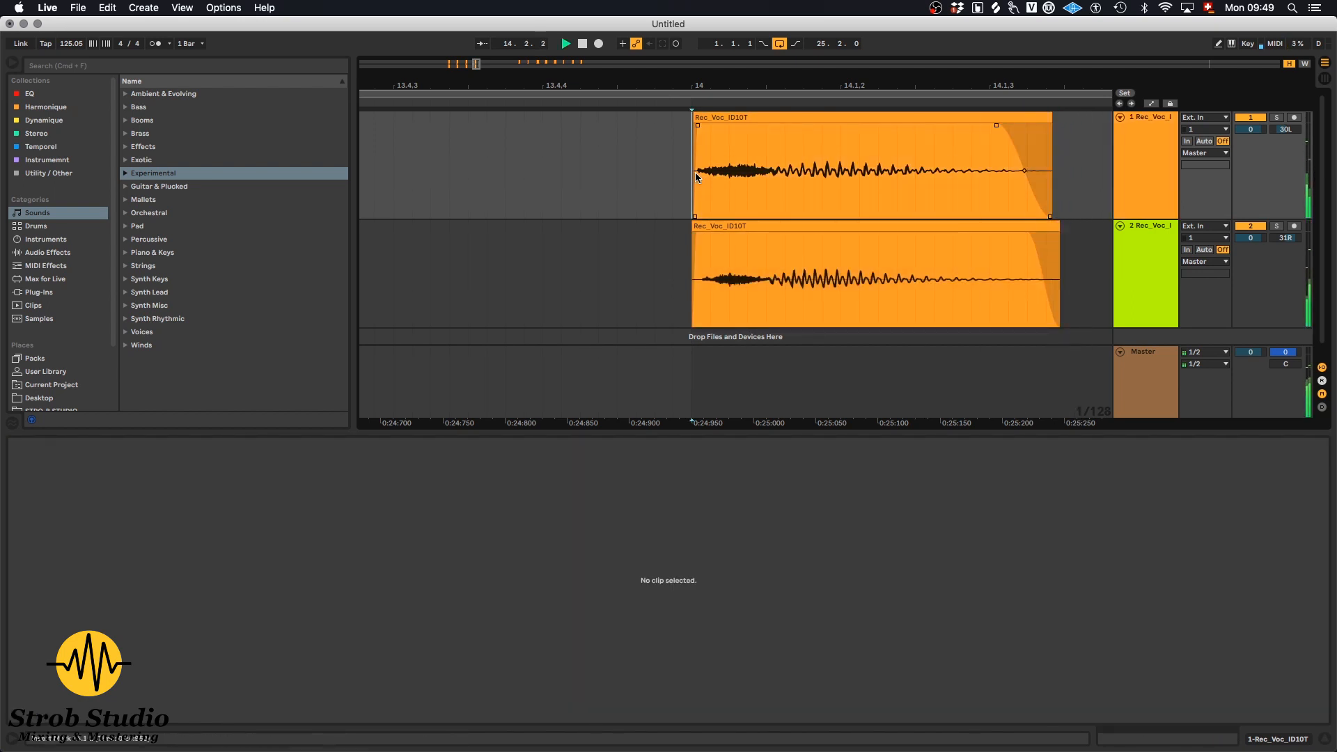
key(space)
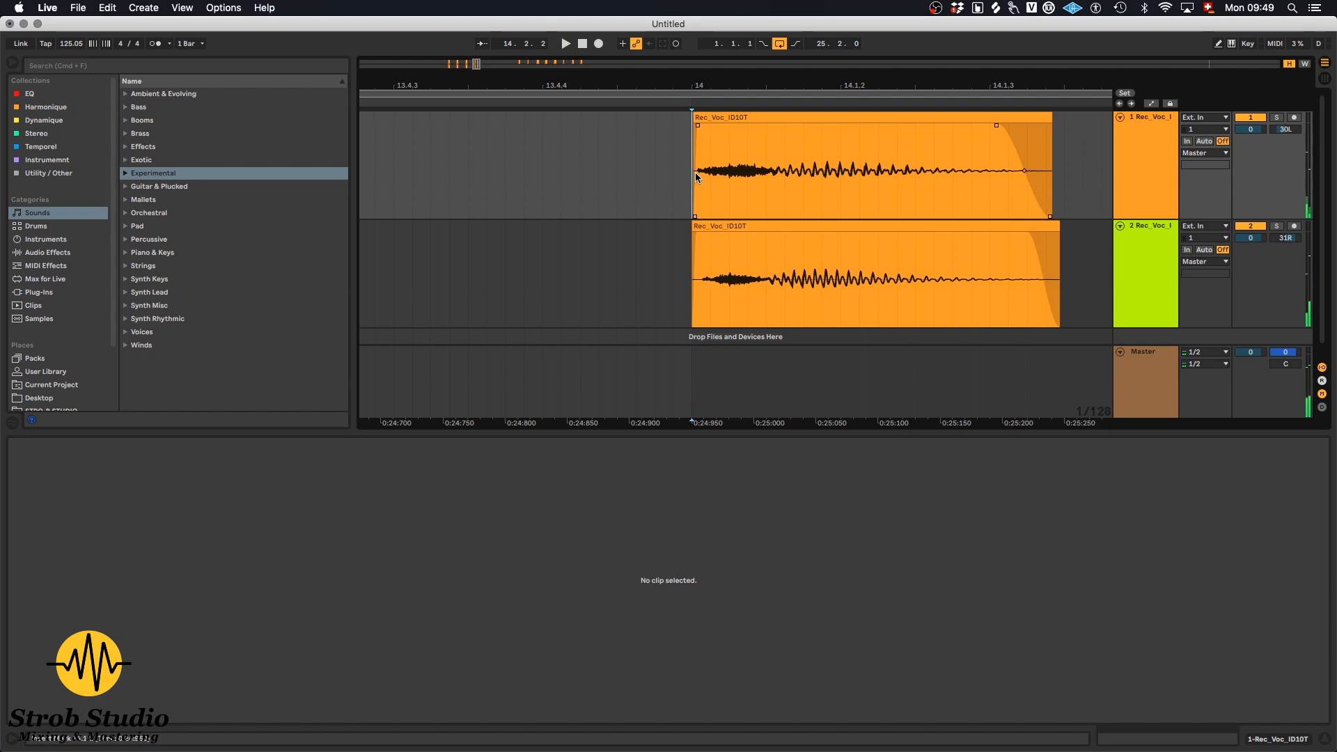
Step: Delete the leftover slices from bar 18 to bar 29 on the first track
scroll(695, 172, down, 6)
scroll(725, 212, right, 6)
scroll(725, 212, down, 5)
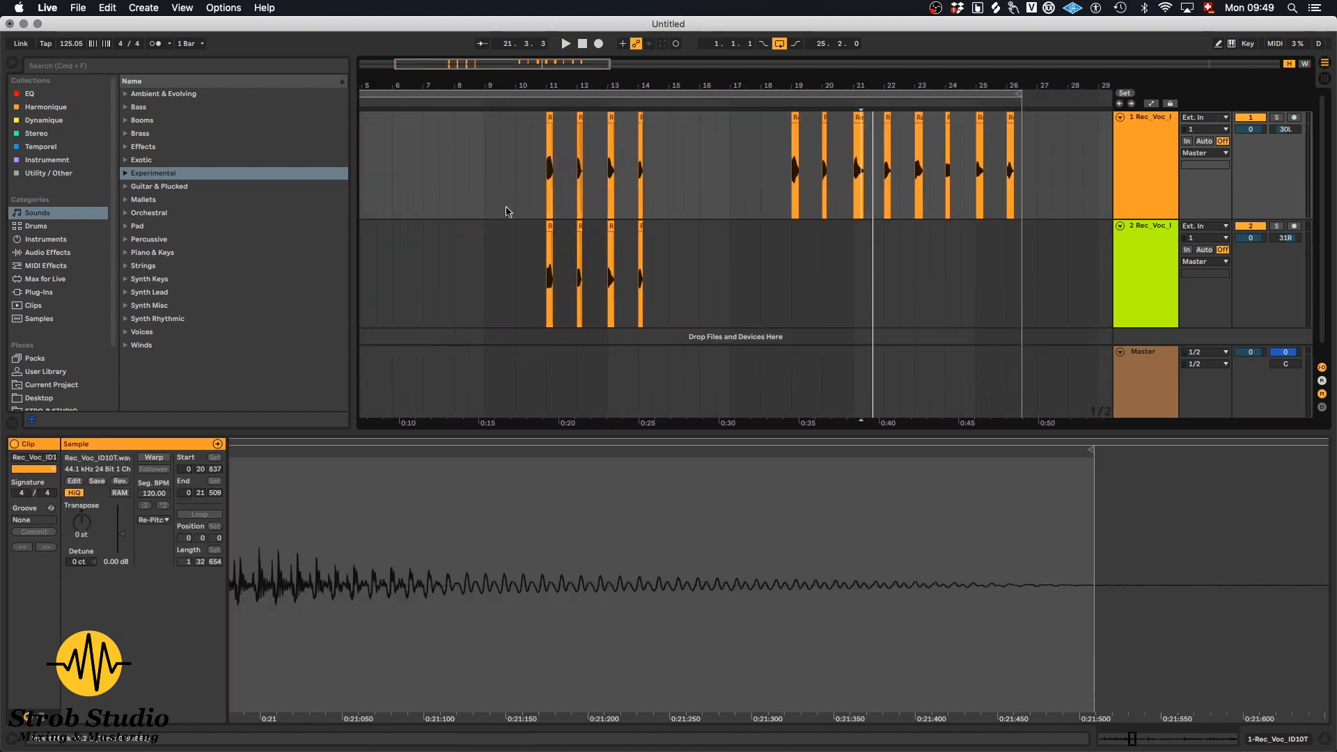
drag(502, 179, 673, 304)
drag(761, 165, 1099, 165)
key(Delete)
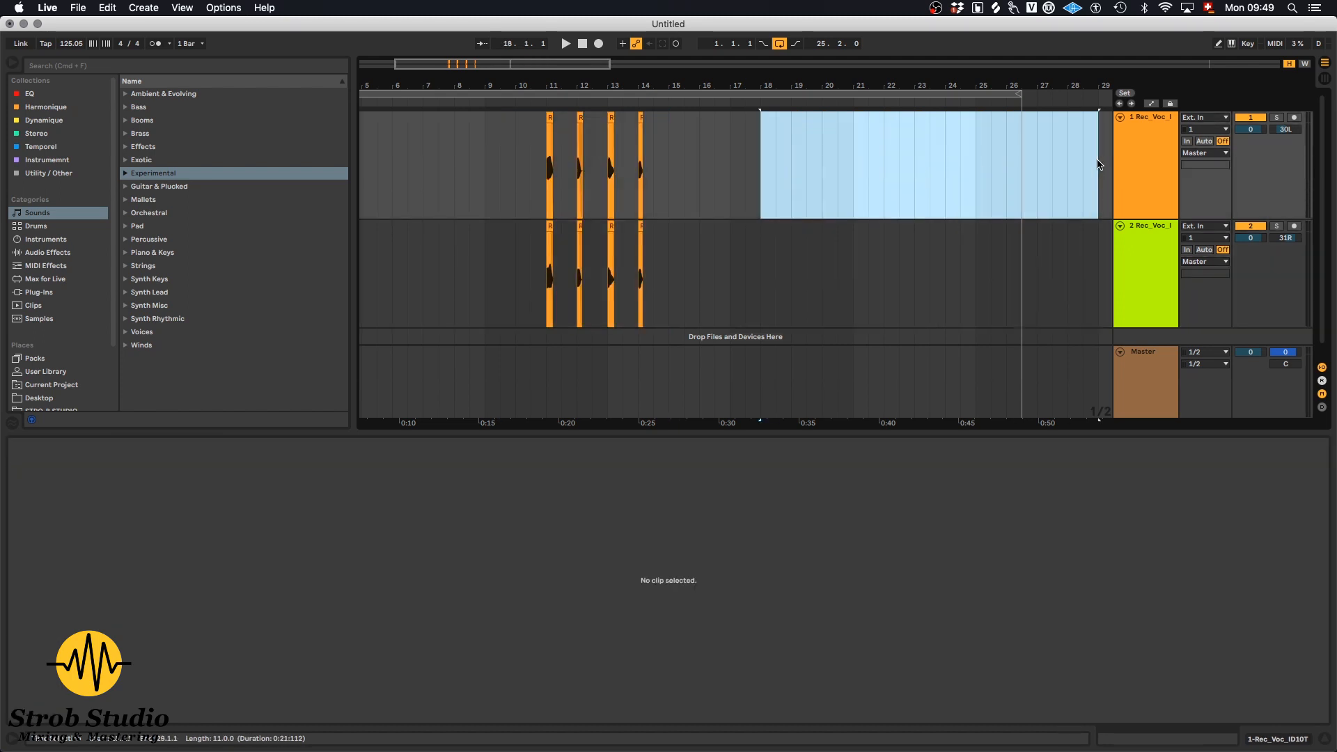
Step: Play the four layered slices from bar 11 through bar 14
scroll(556, 187, up, 5)
scroll(550, 186, right, 1)
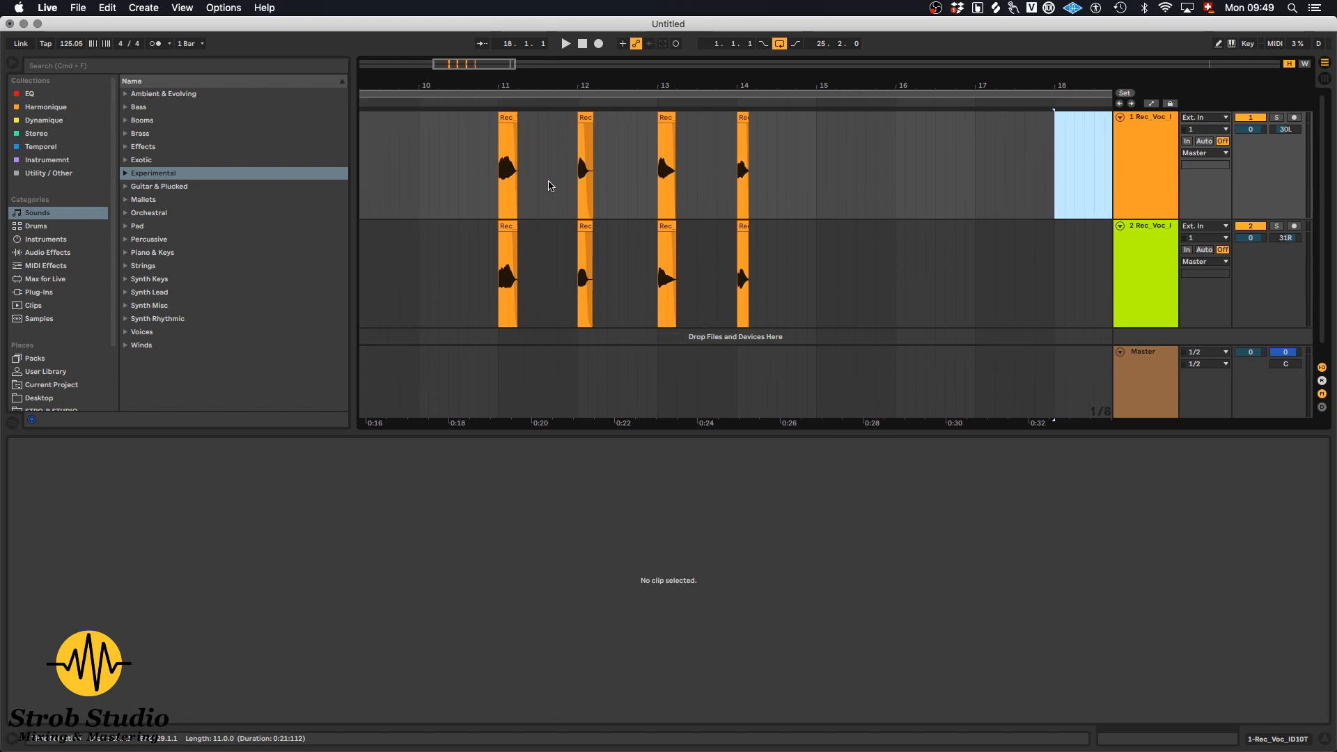
scroll(550, 186, right, 1)
click(490, 169)
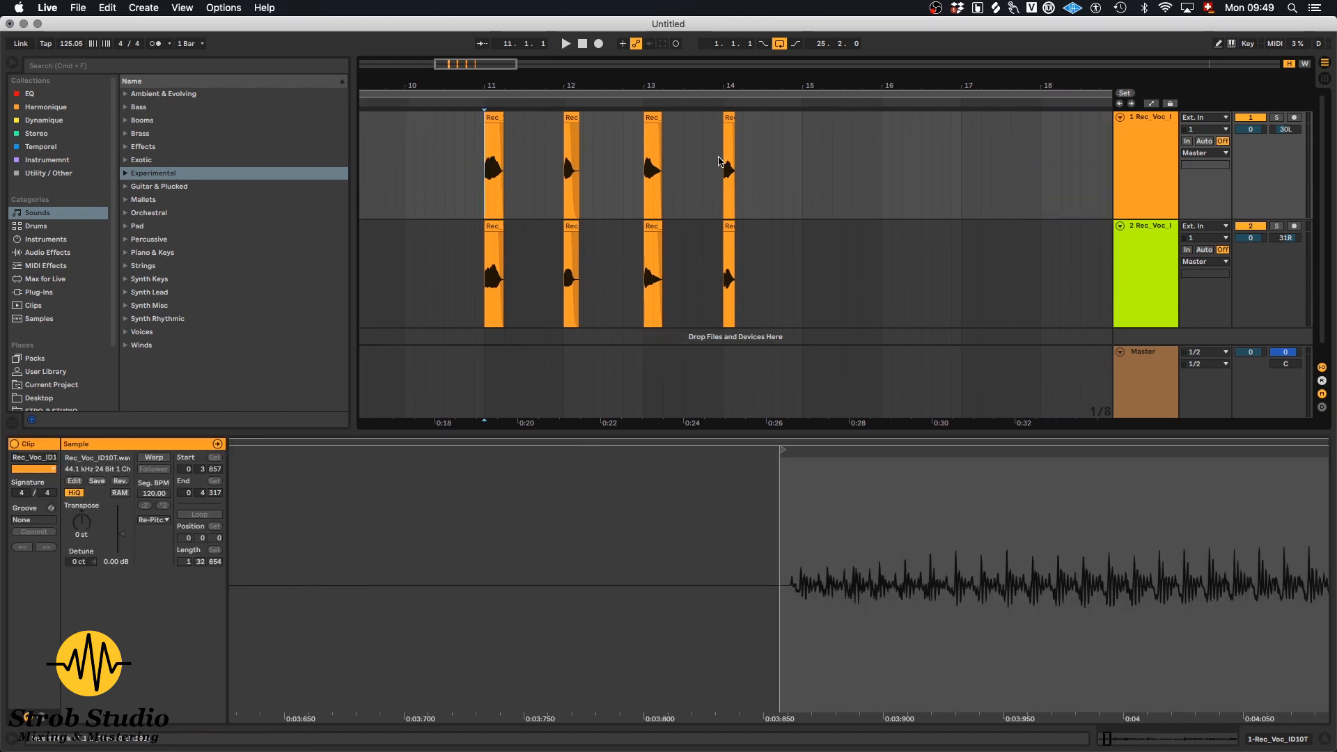
key(space)
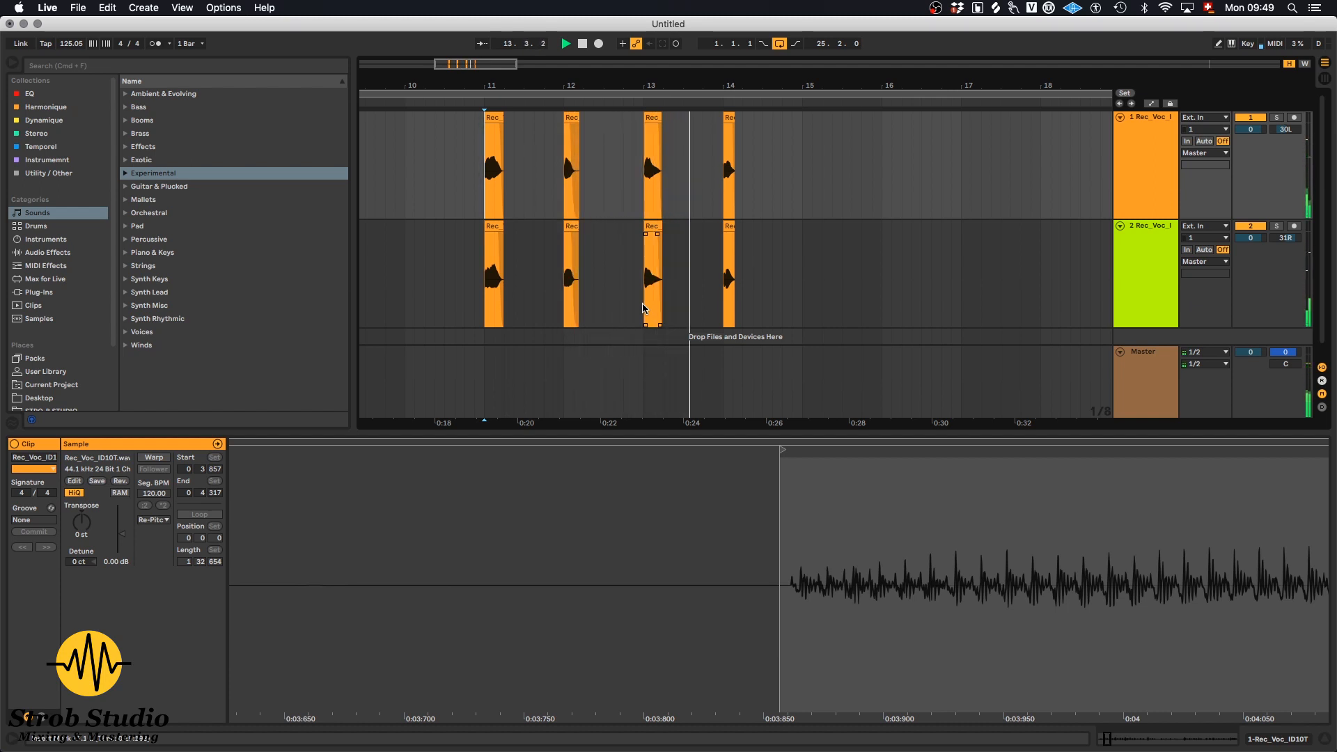
key(space)
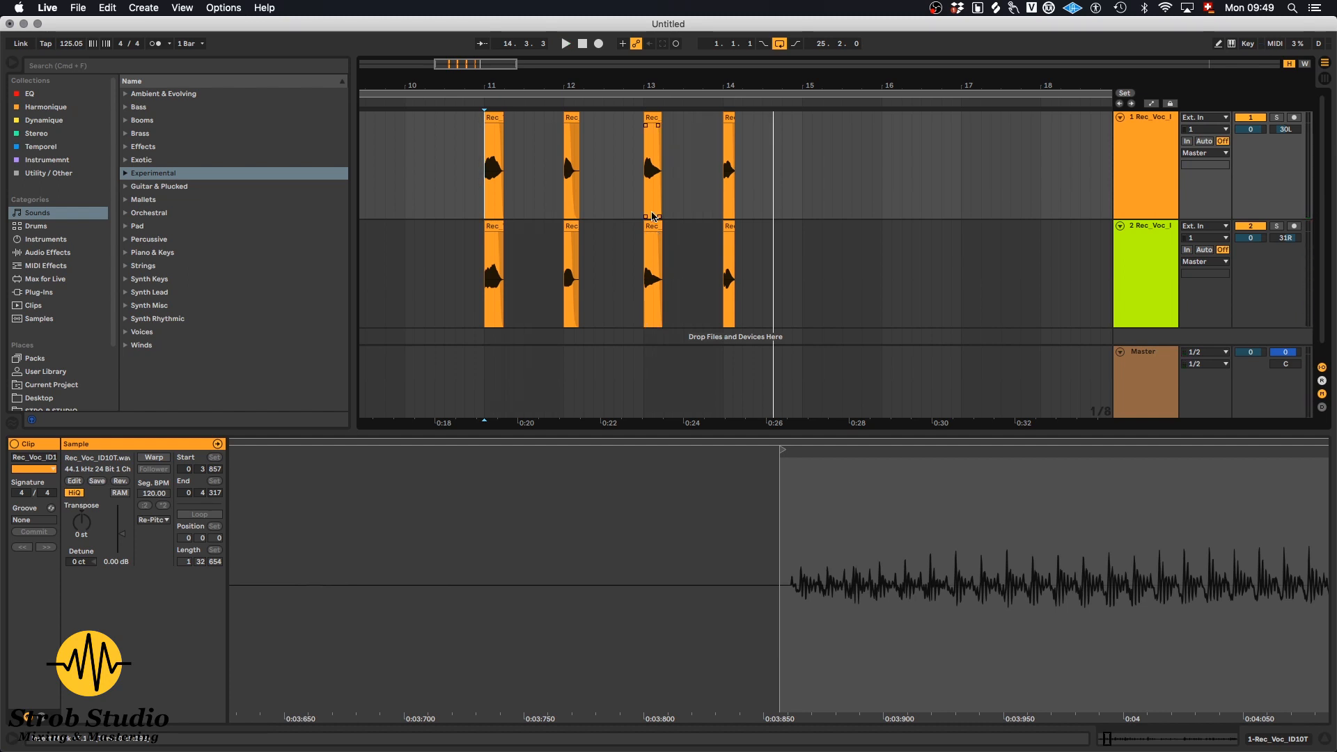
Step: Examine the bar 13 pair closely for the timing offset between matching waveform peaks, then compare their overall shapes
scroll(645, 198, up, 10)
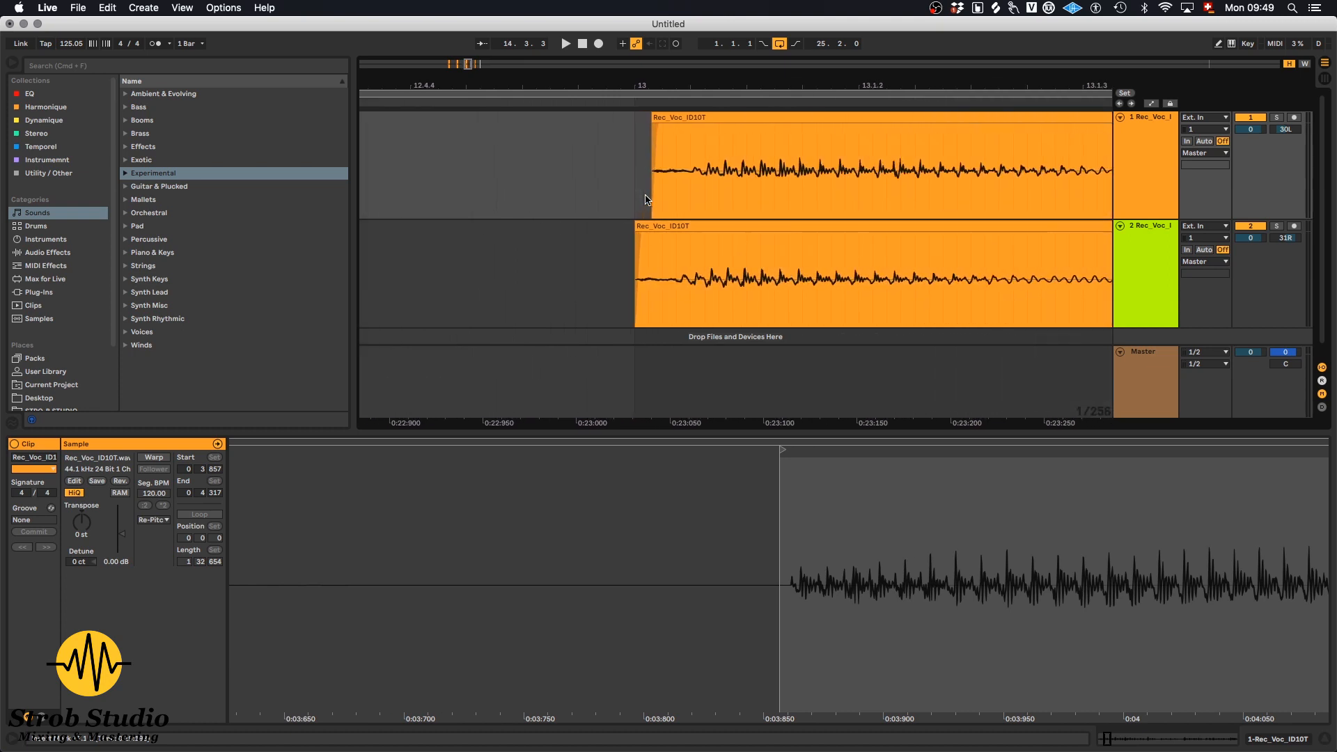
scroll(704, 238, up, 3)
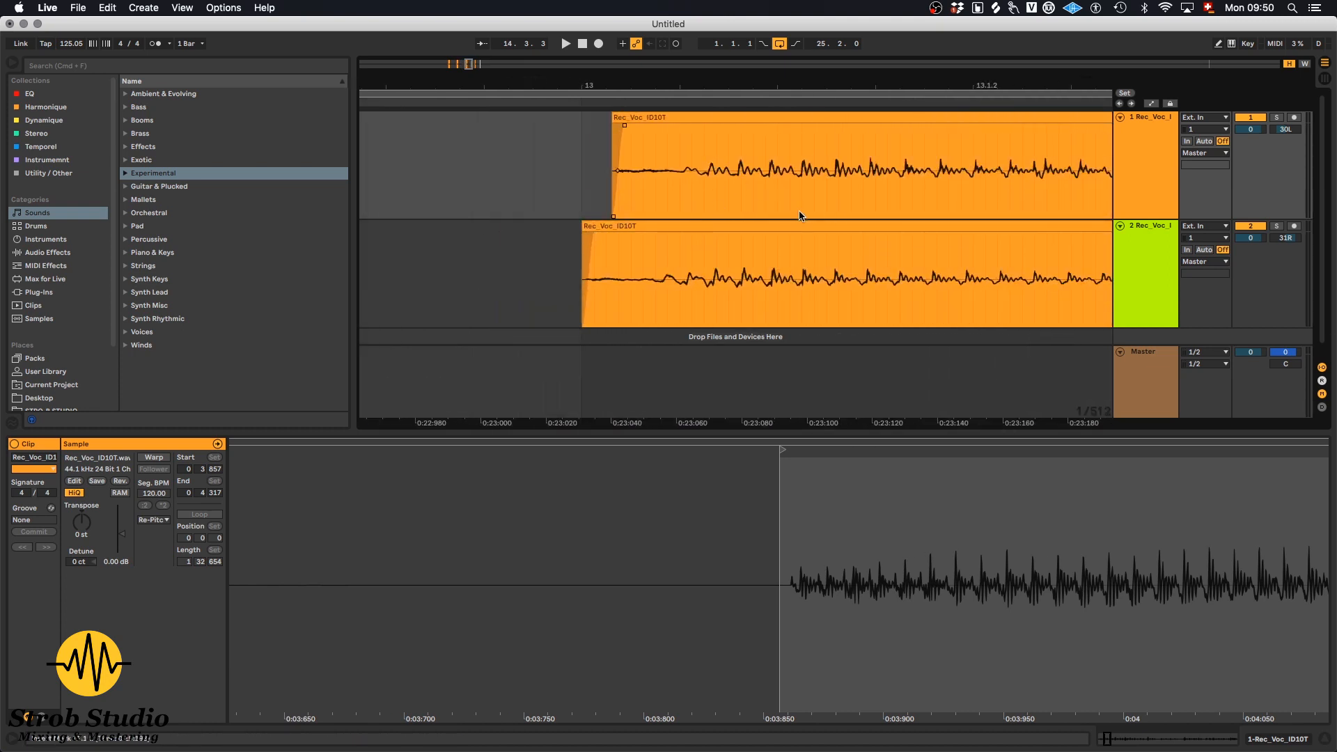
scroll(783, 214, up, 3)
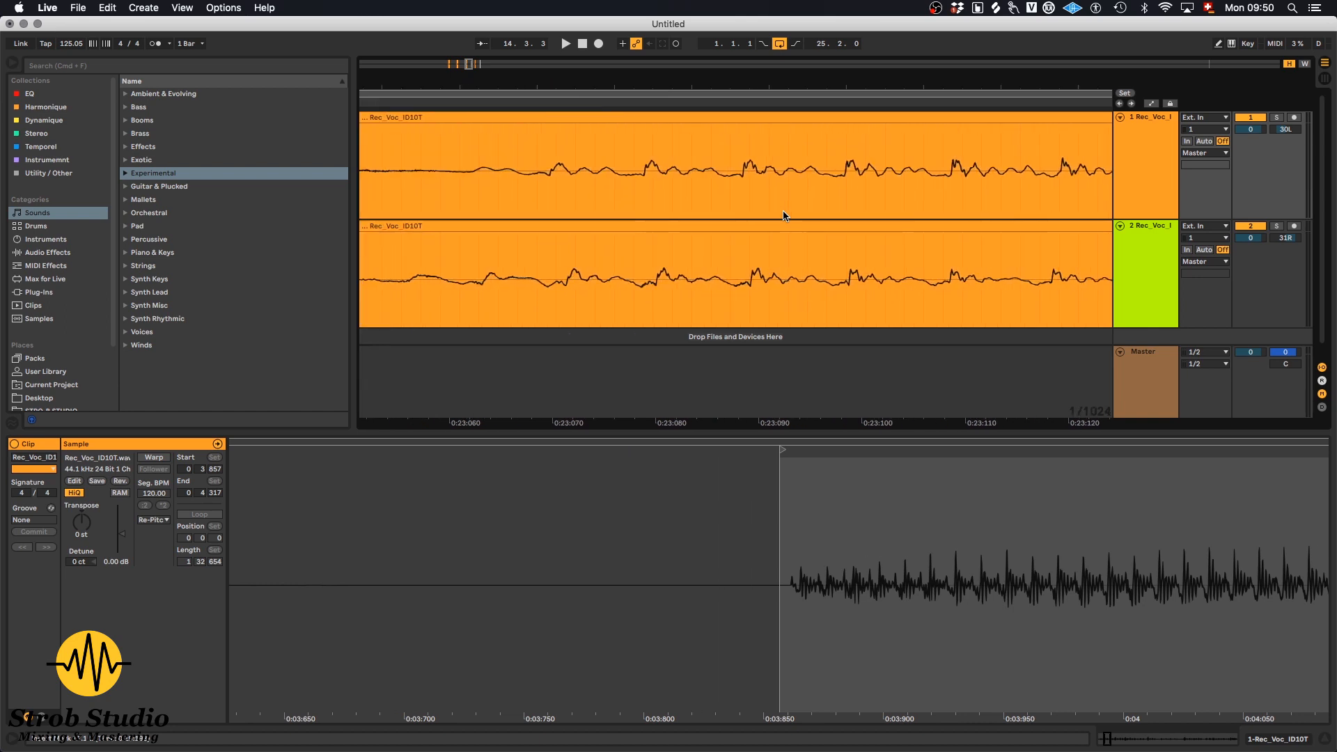
scroll(782, 212, up, 3)
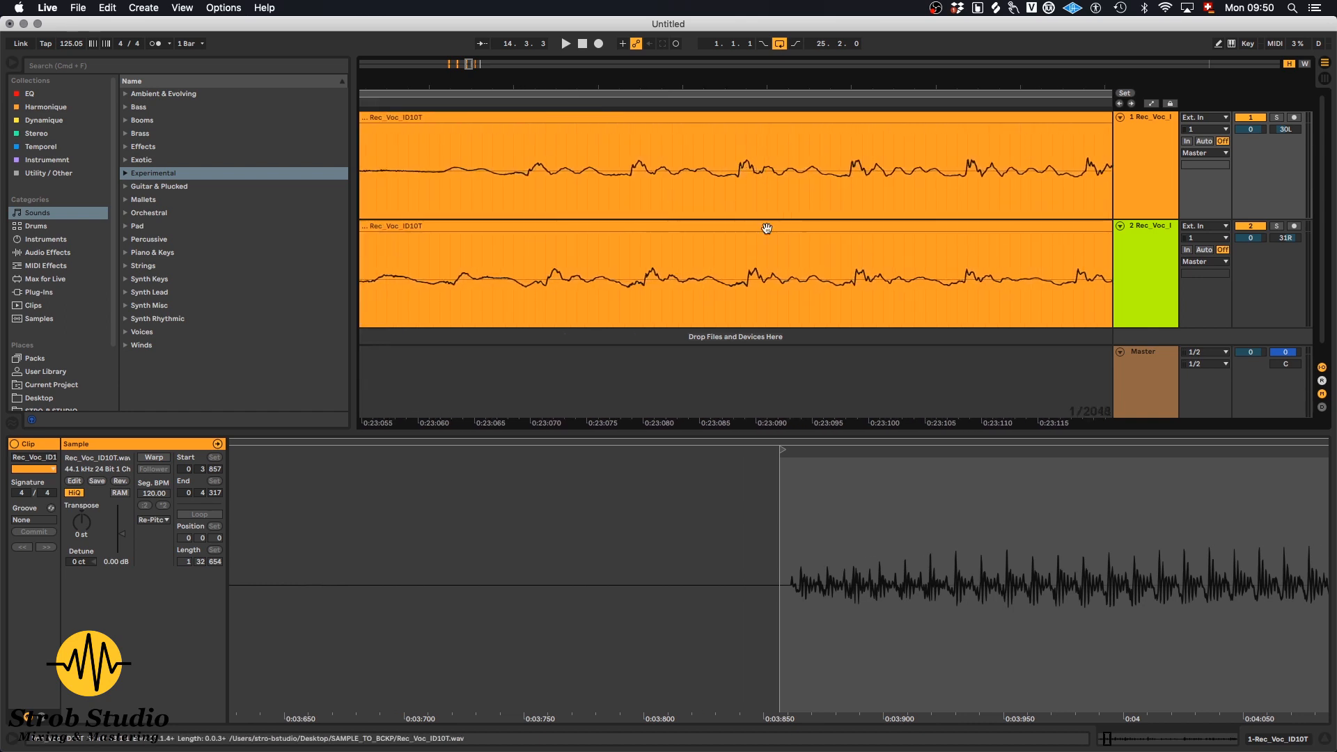
scroll(739, 230, up, 3)
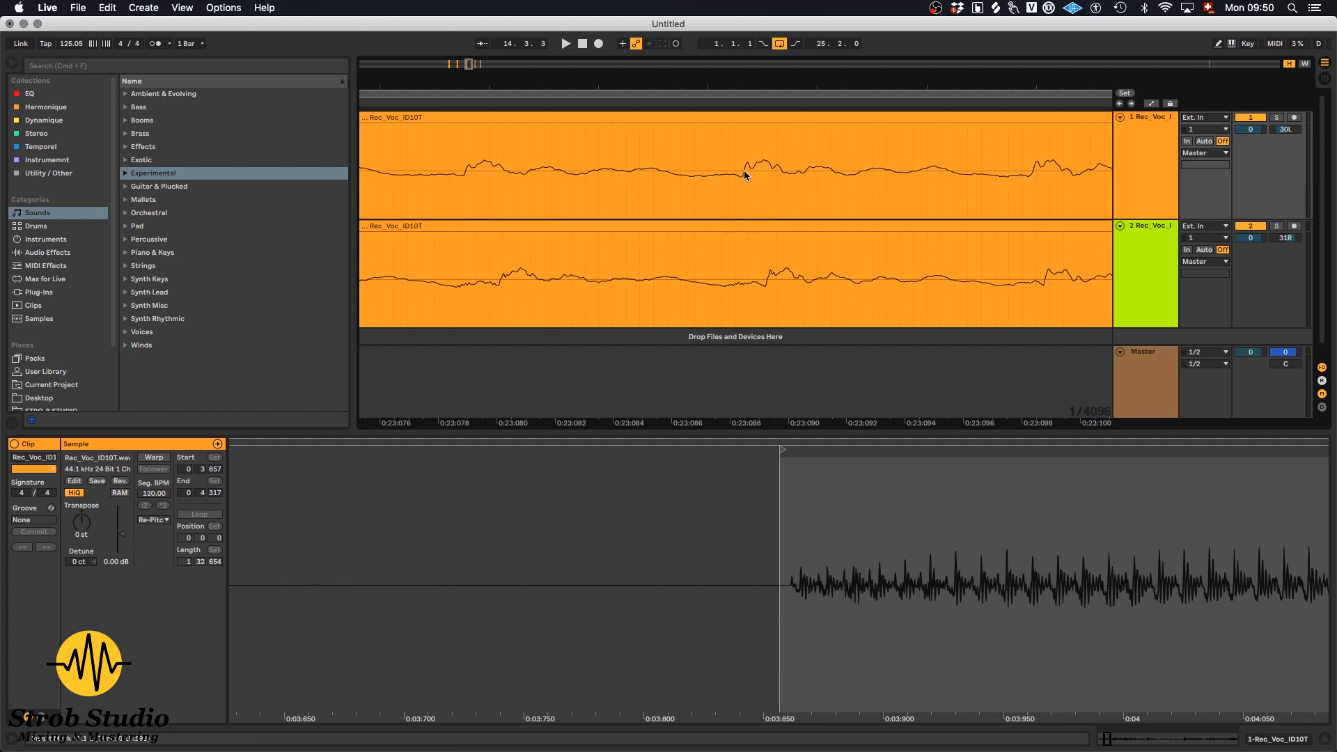
drag(742, 167, 790, 265)
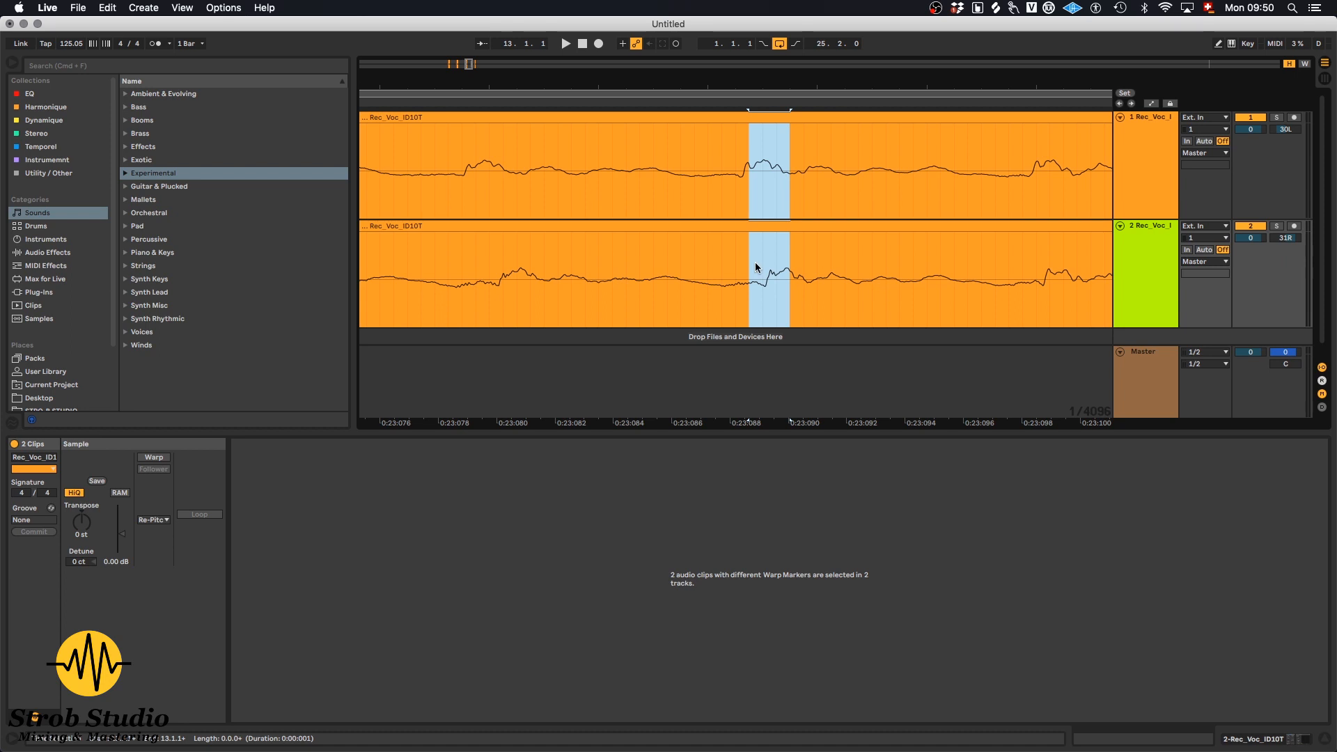
scroll(755, 262, down, 2)
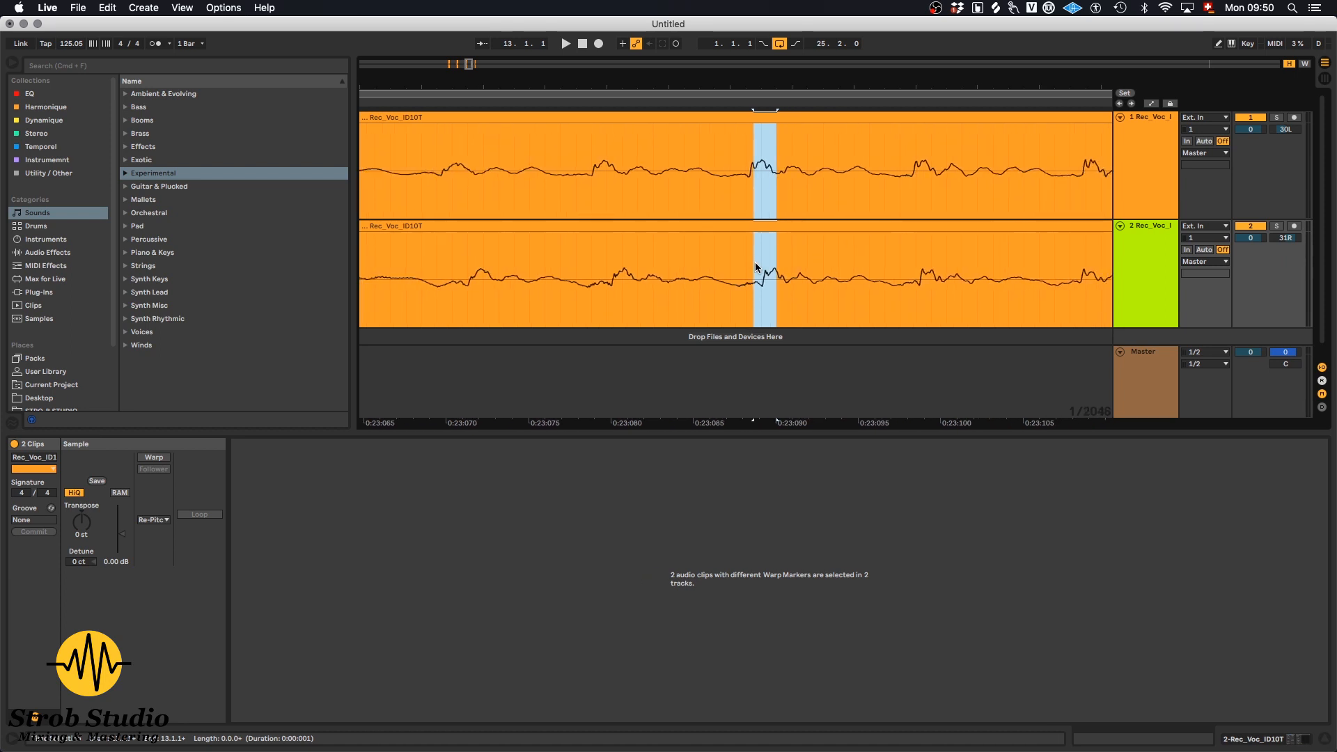
scroll(909, 271, down, 2)
scroll(909, 270, up, 5)
scroll(996, 174, down, 10)
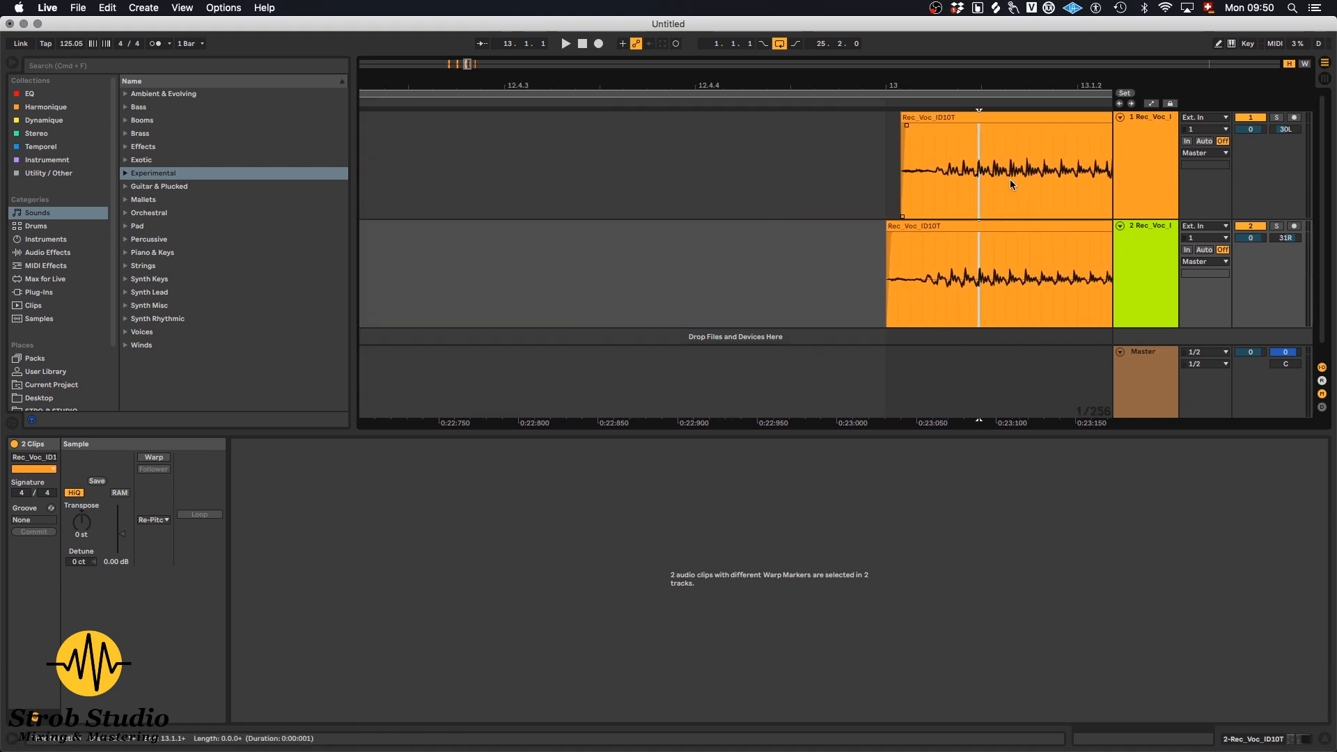
scroll(1052, 198, right, 10)
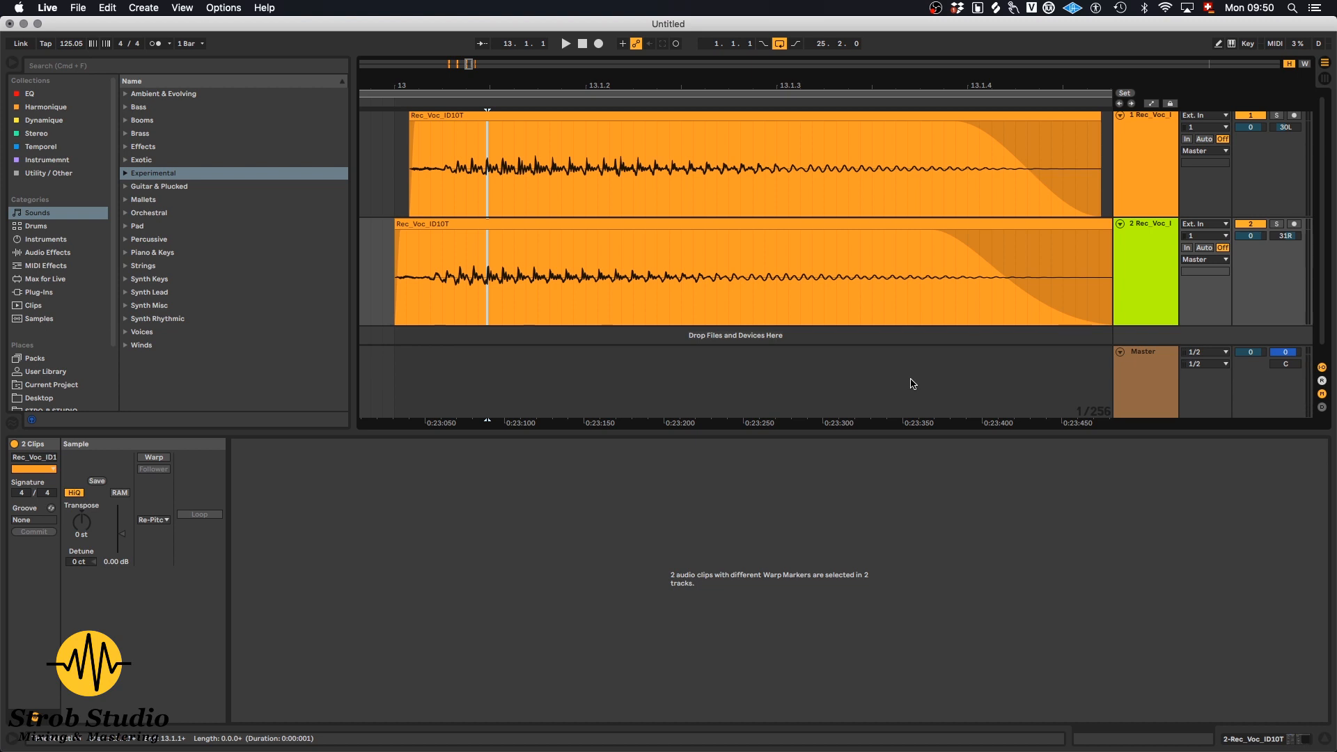
scroll(526, 169, up, 10)
Step: Move the layered pairs from bars 12, 13 and 14 onto beats 11.2, 11.3 and 11.4 respectively
key(super+4)
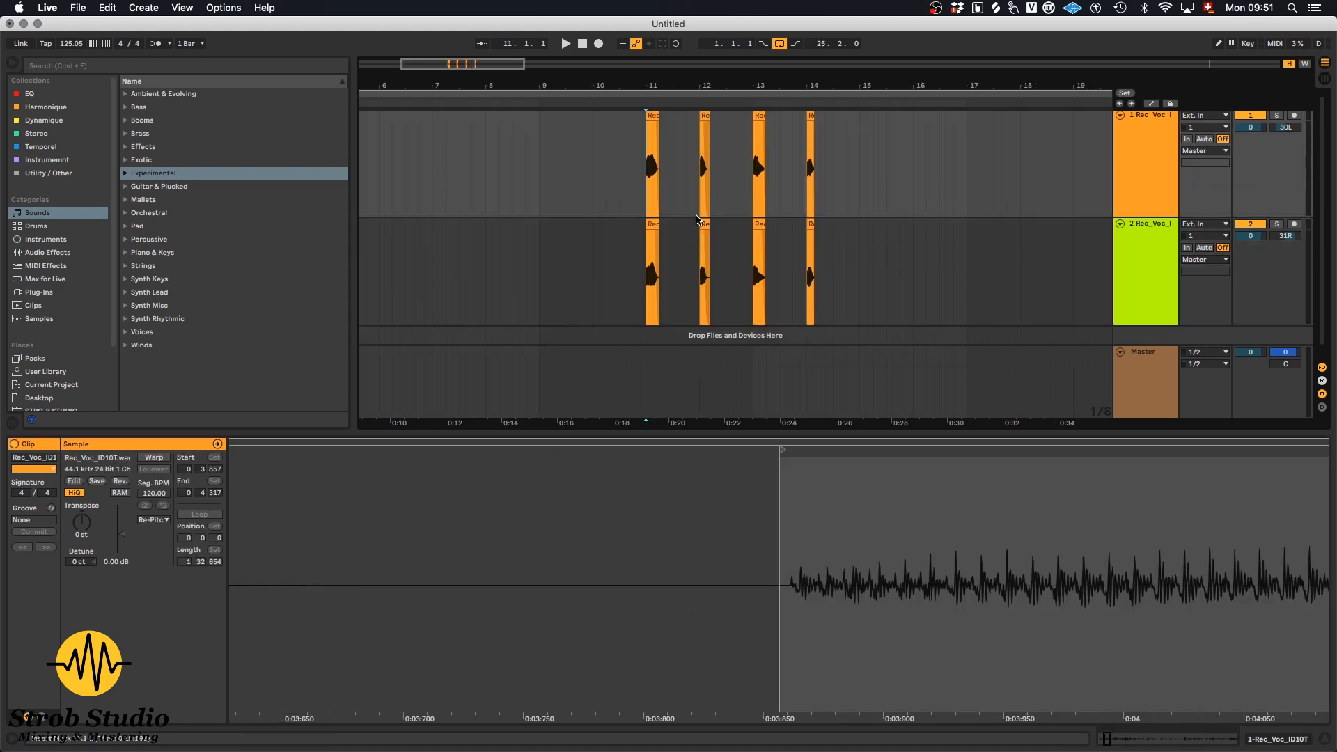
scroll(697, 210, up, 3)
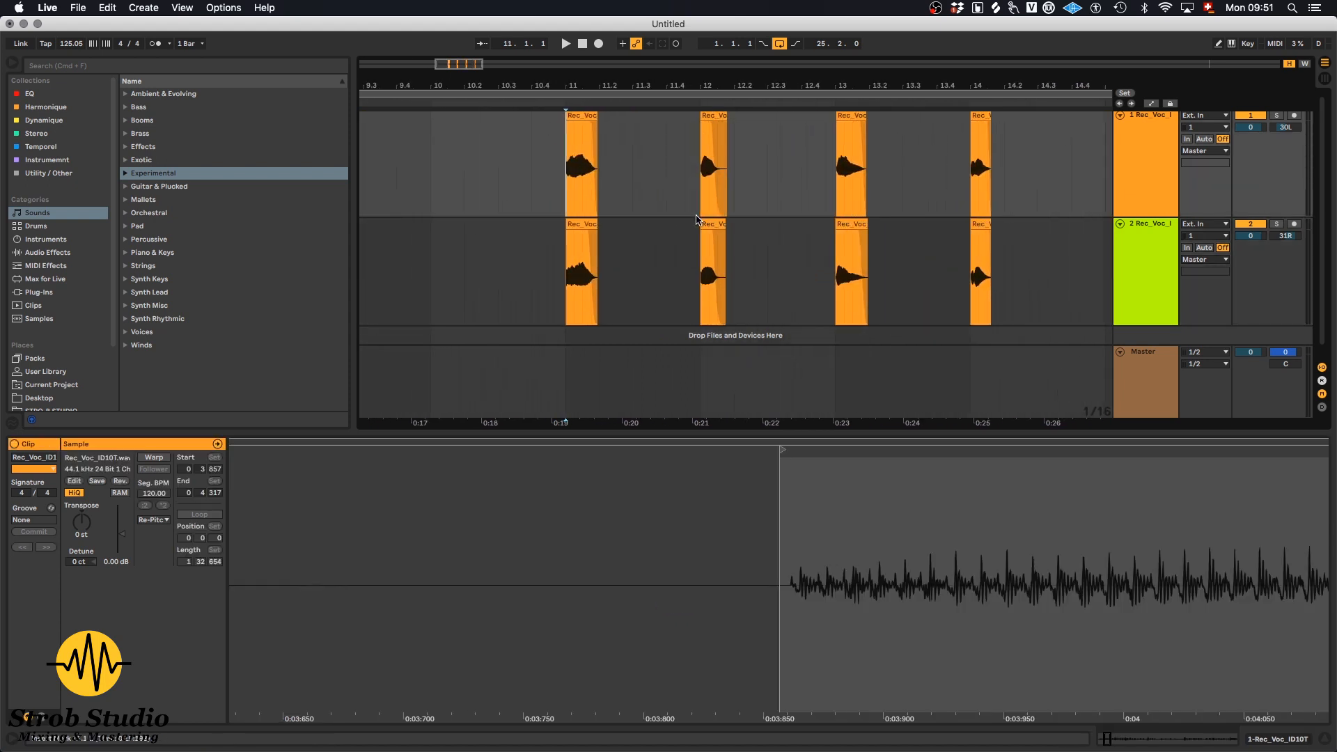
drag(708, 191, 618, 237)
drag(889, 167, 647, 224)
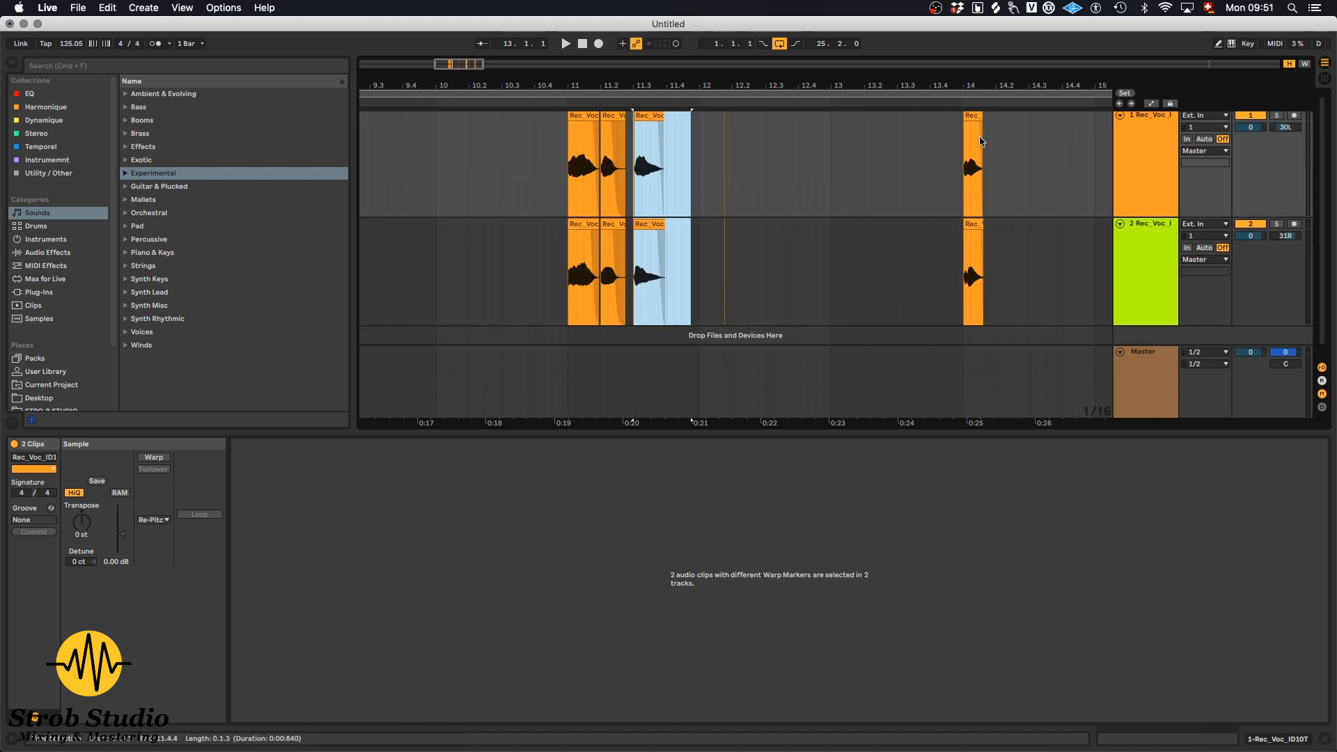
drag(966, 166, 676, 219)
Step: Loop bar 11 across the four layered pairs, from 11.1.1 for one bar, and start playback
scroll(677, 218, up, 5)
drag(427, 160, 733, 287)
key(super+l)
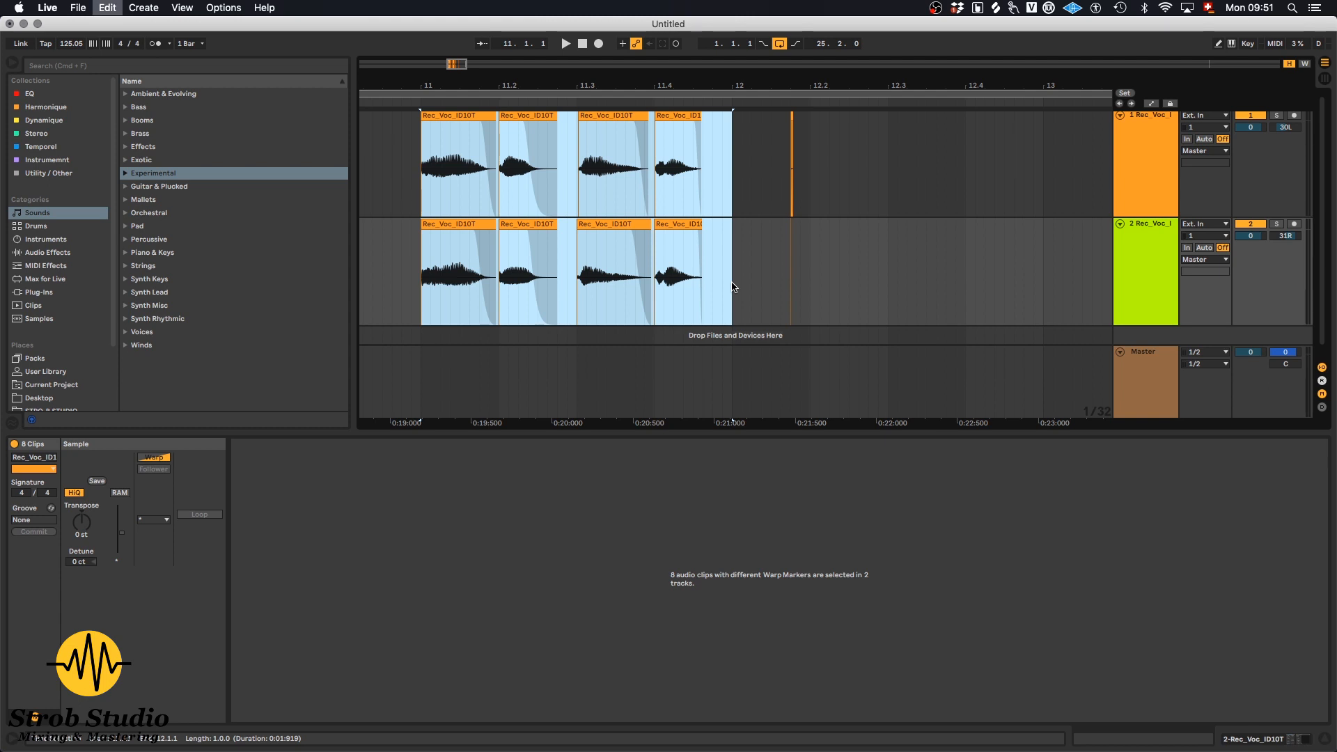
key(space)
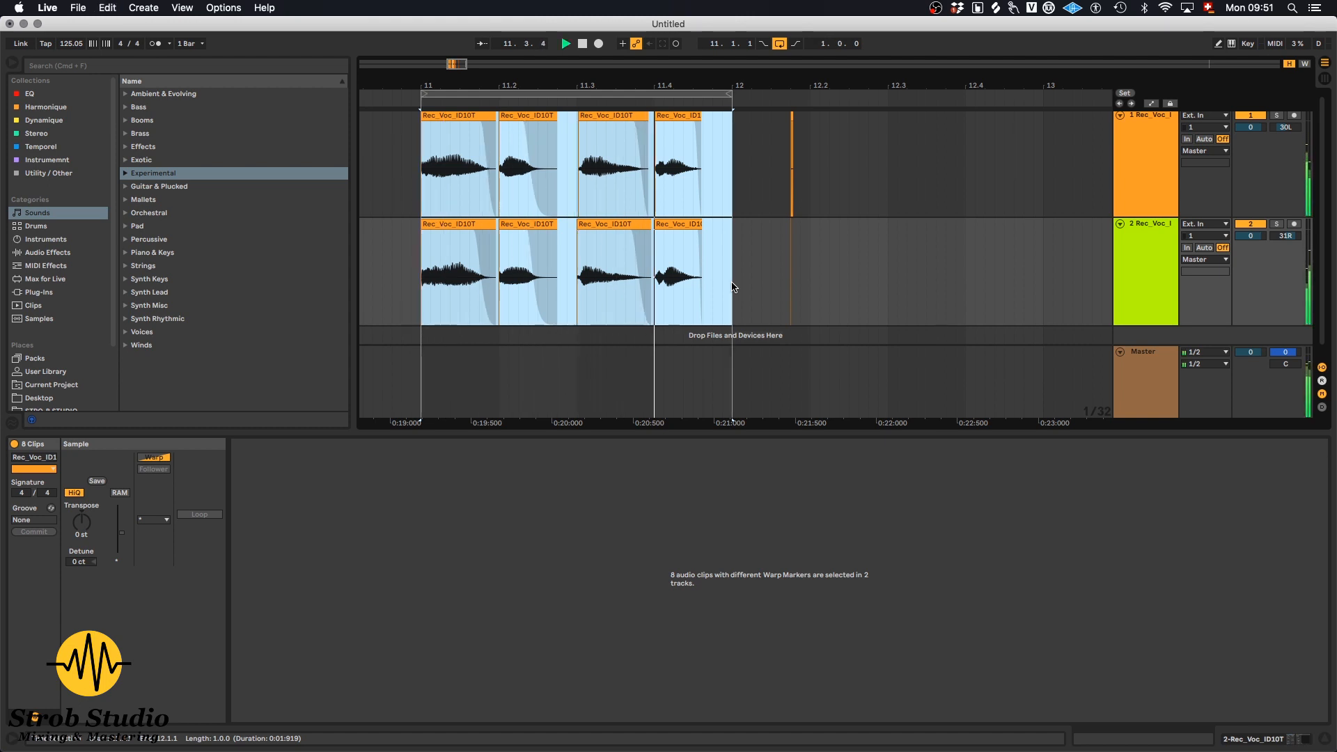
Step: Rename the upper vocal track to L and the lower vocal track to R
drag(762, 187, 829, 314)
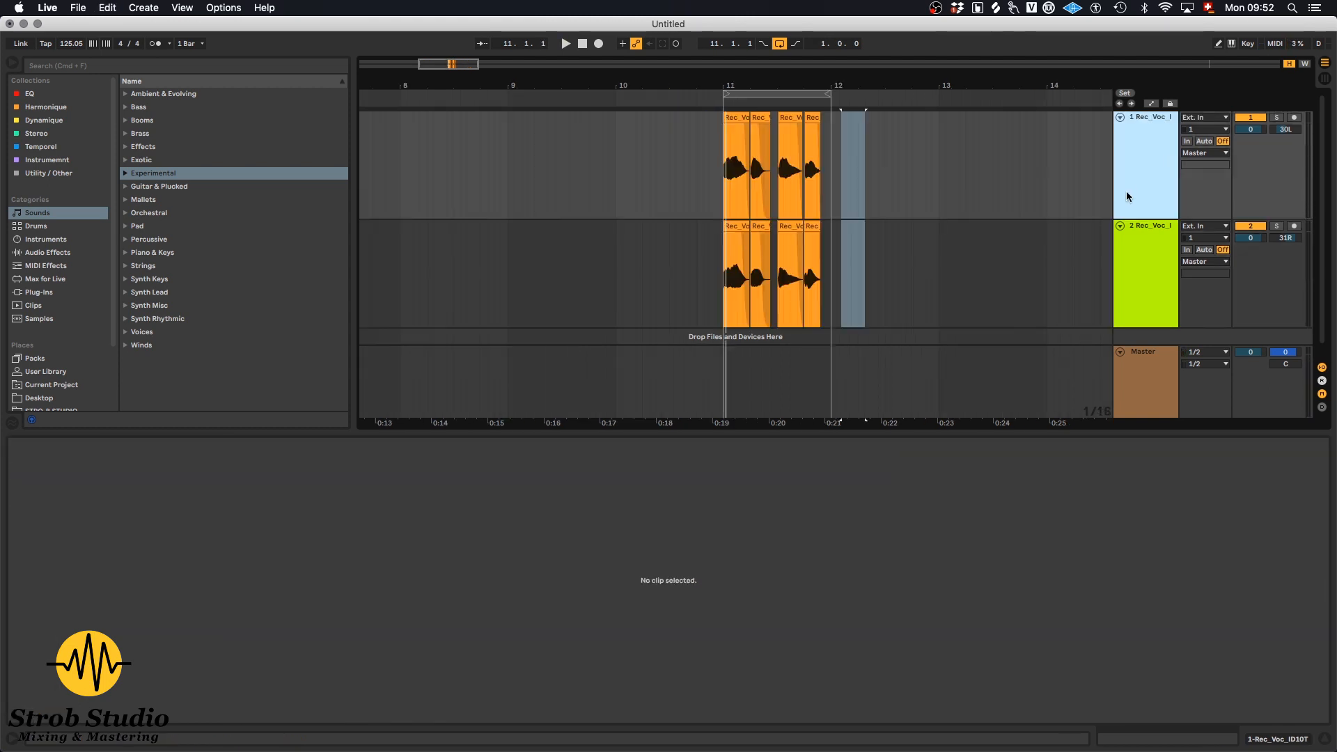
key(super+r)
text(L)
key(Tab)
text(R)
key(Return)
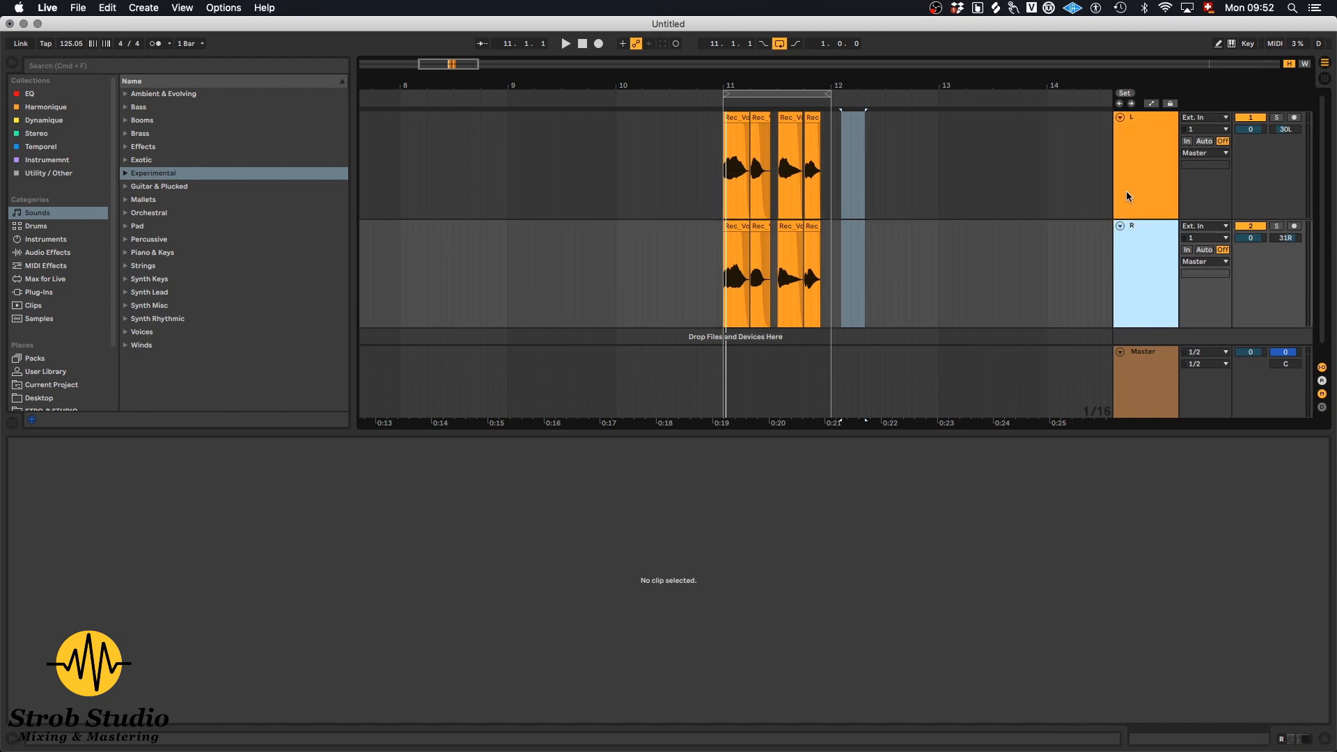
Step: Group the L and R tracks together under the name VOC GRP
click(973, 245)
click(1130, 287)
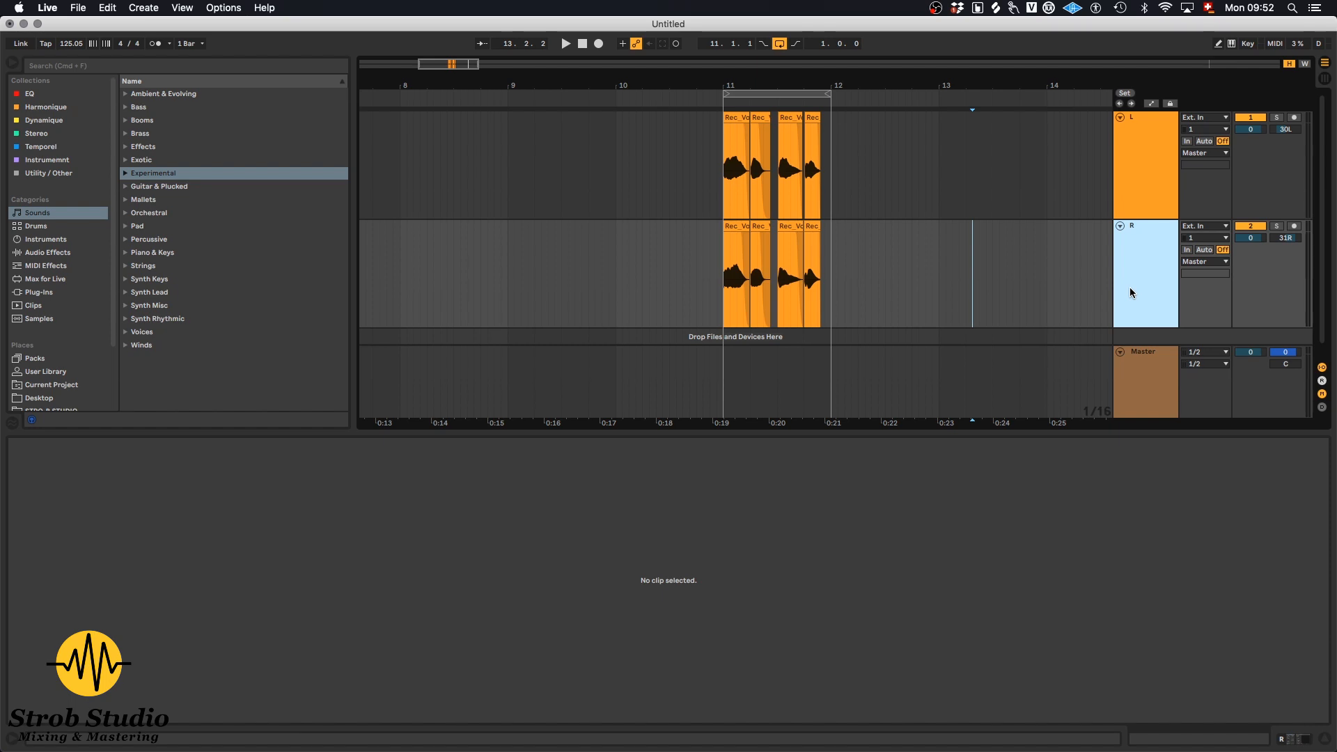
scroll(796, 168, down, 3)
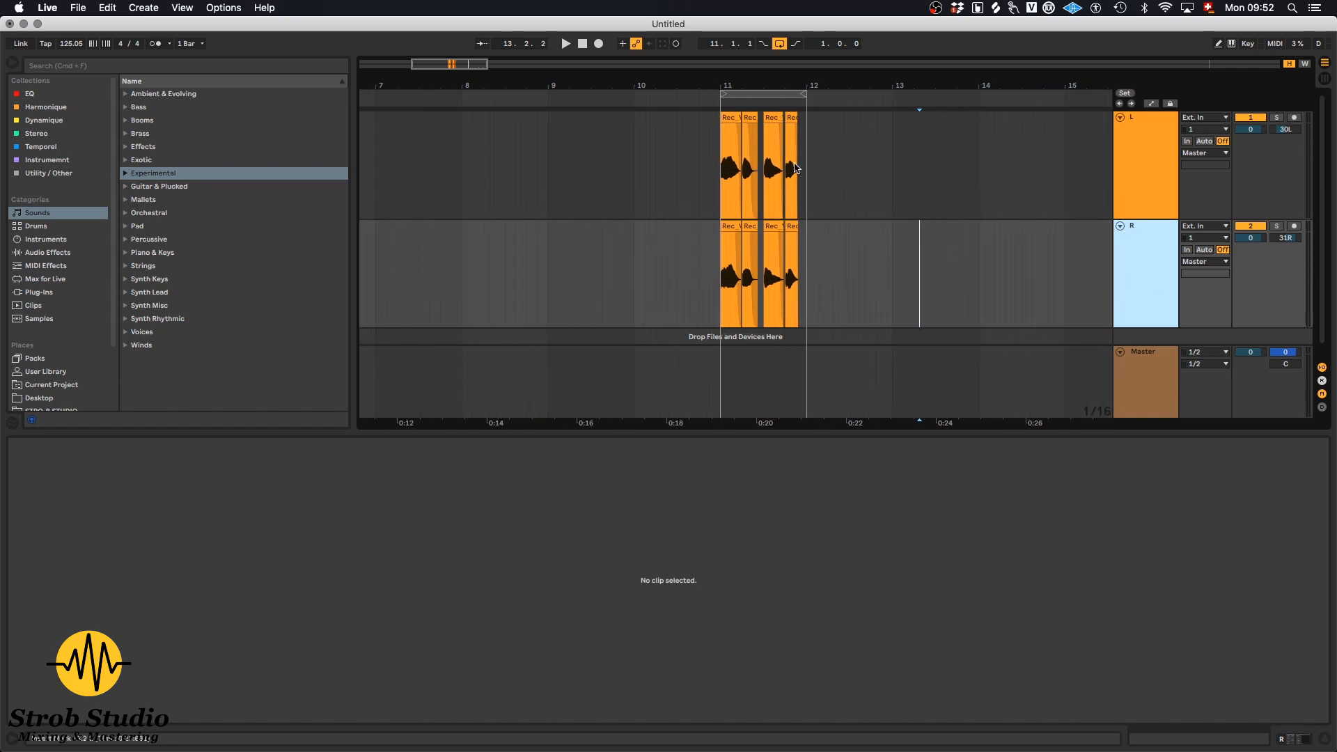
click(1130, 174)
shift+click(1149, 319)
key(super+g)
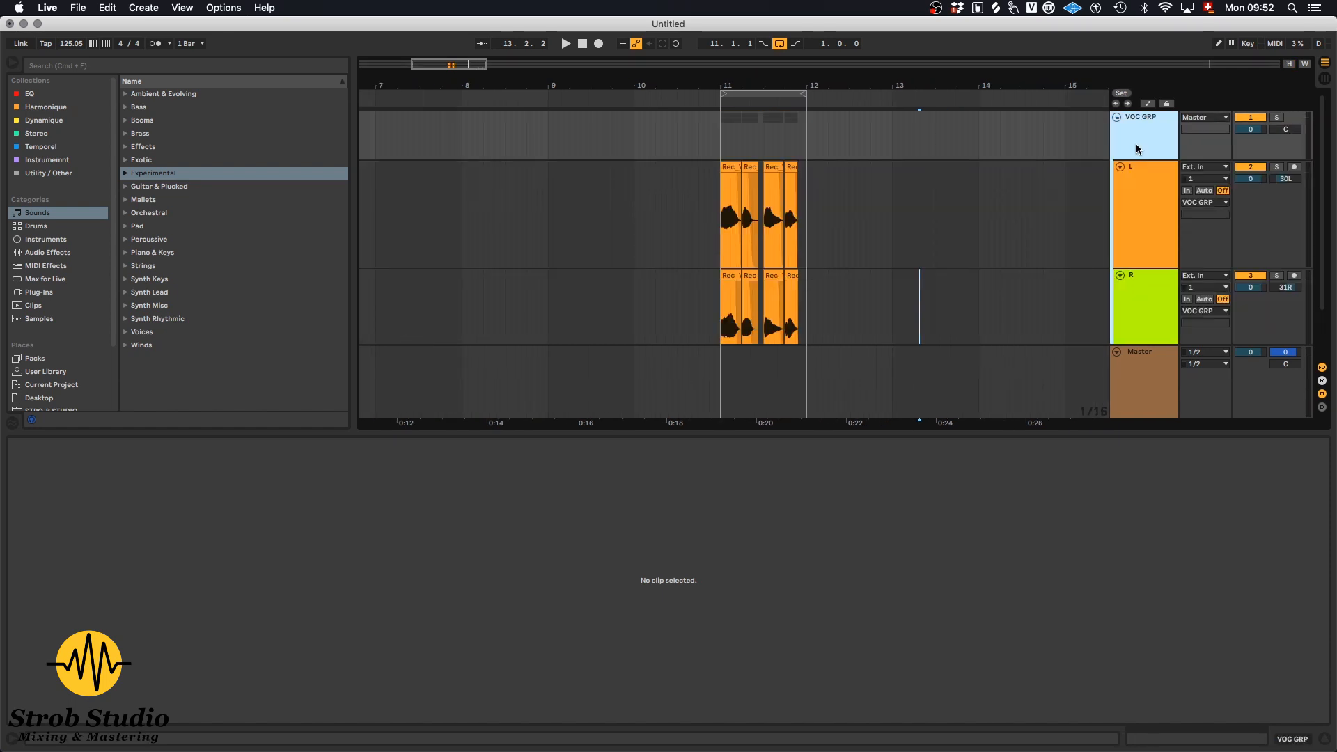
click(1169, 210)
click(1154, 291)
click(1153, 226)
click(1149, 303)
click(1147, 237)
click(1146, 294)
click(1143, 249)
click(1146, 301)
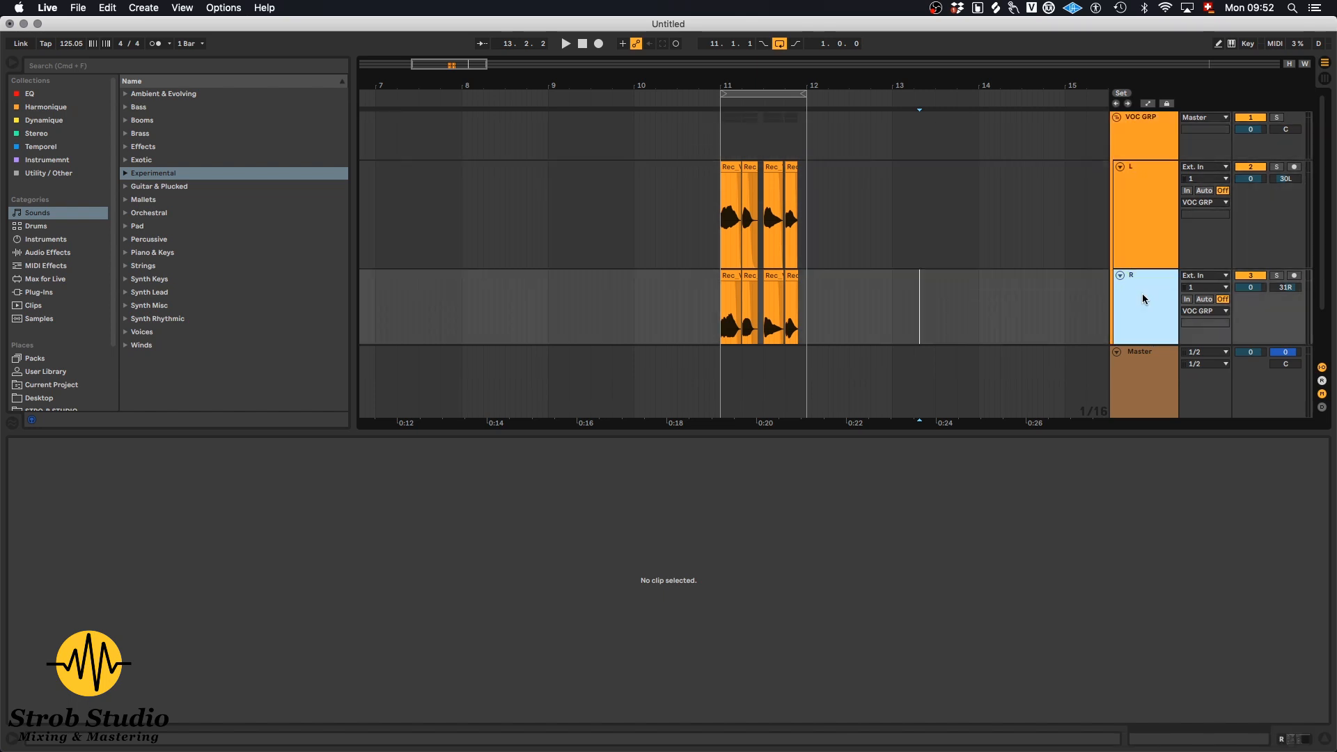
Step: Insert a new audio track below the vocal group and rename it // Proc, with the device view hidden
click(1143, 130)
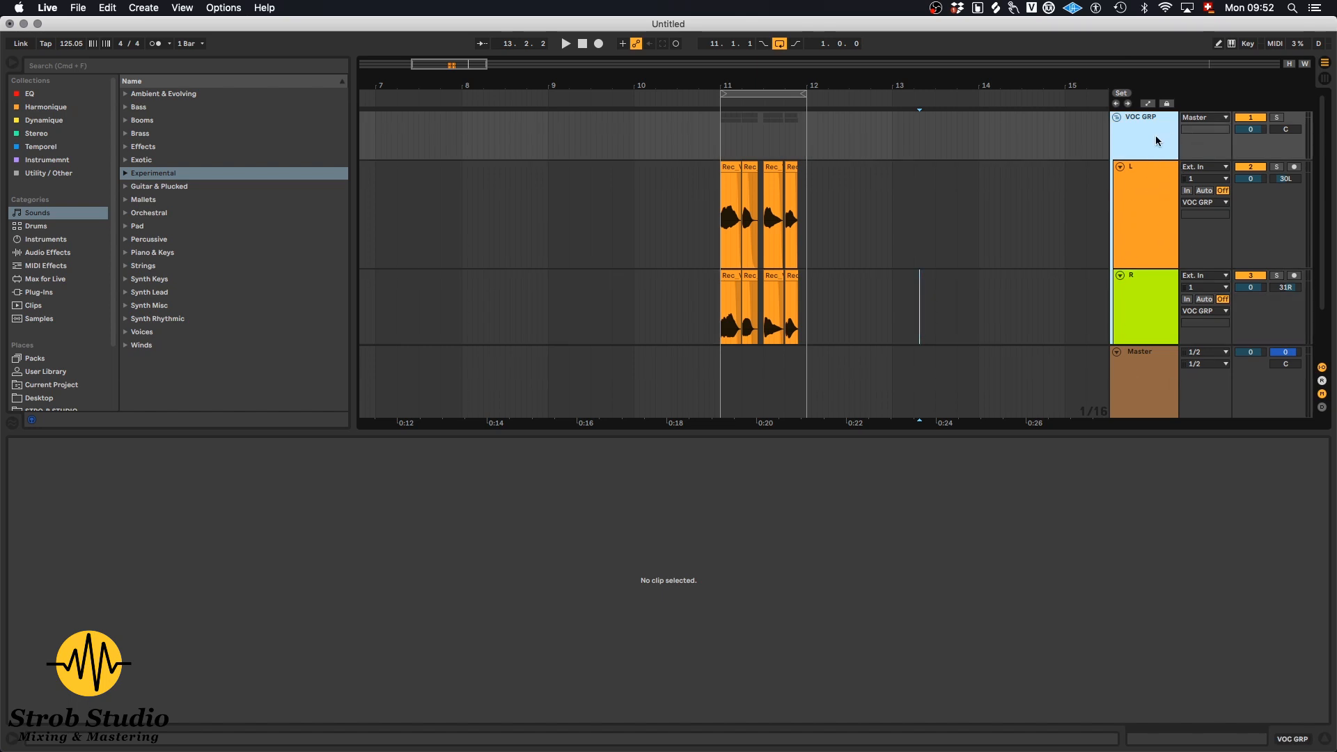
key(super+alt+l)
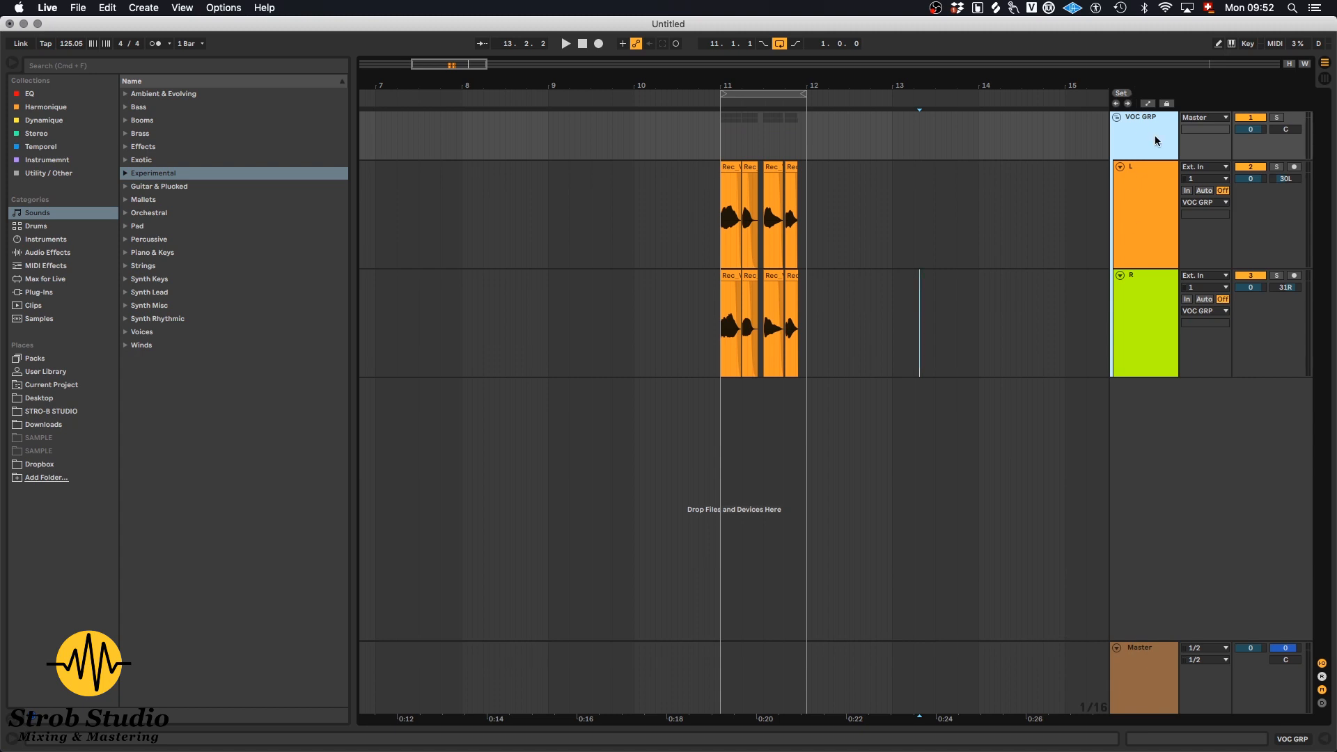
key(super+t)
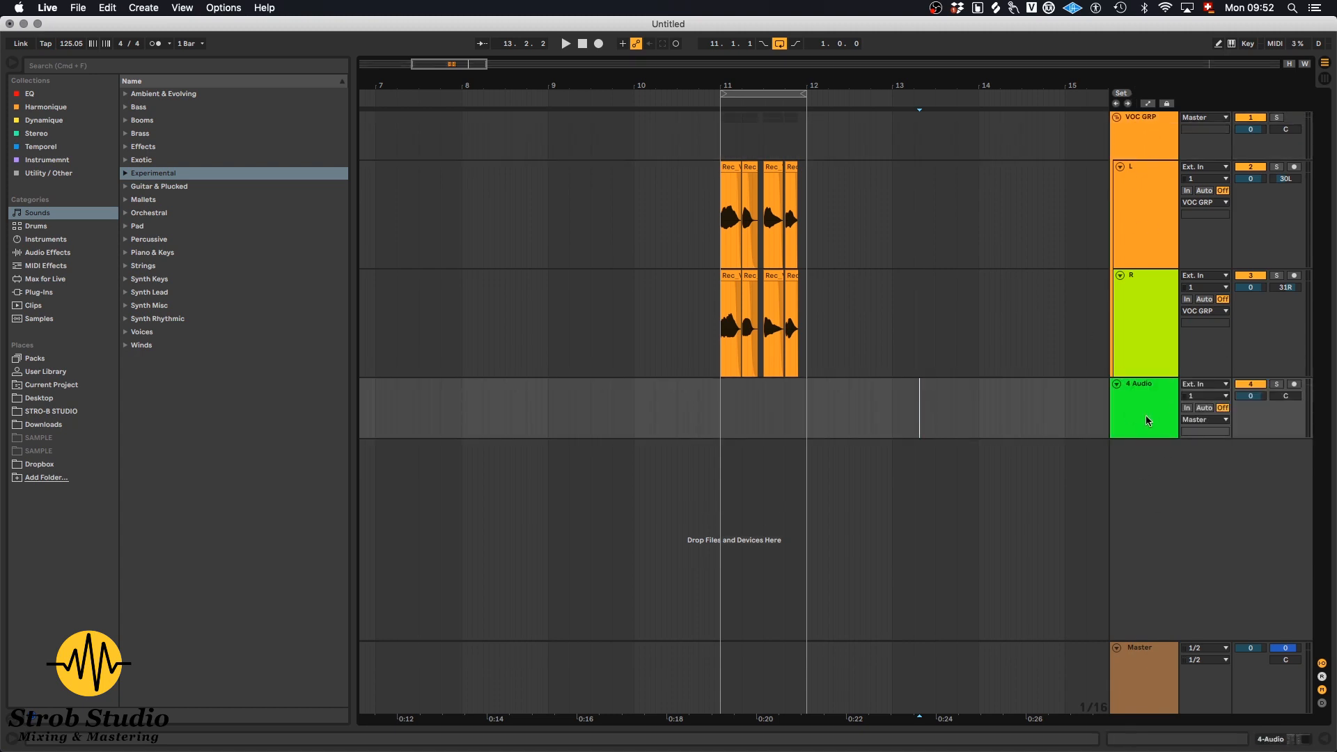
key(super+r)
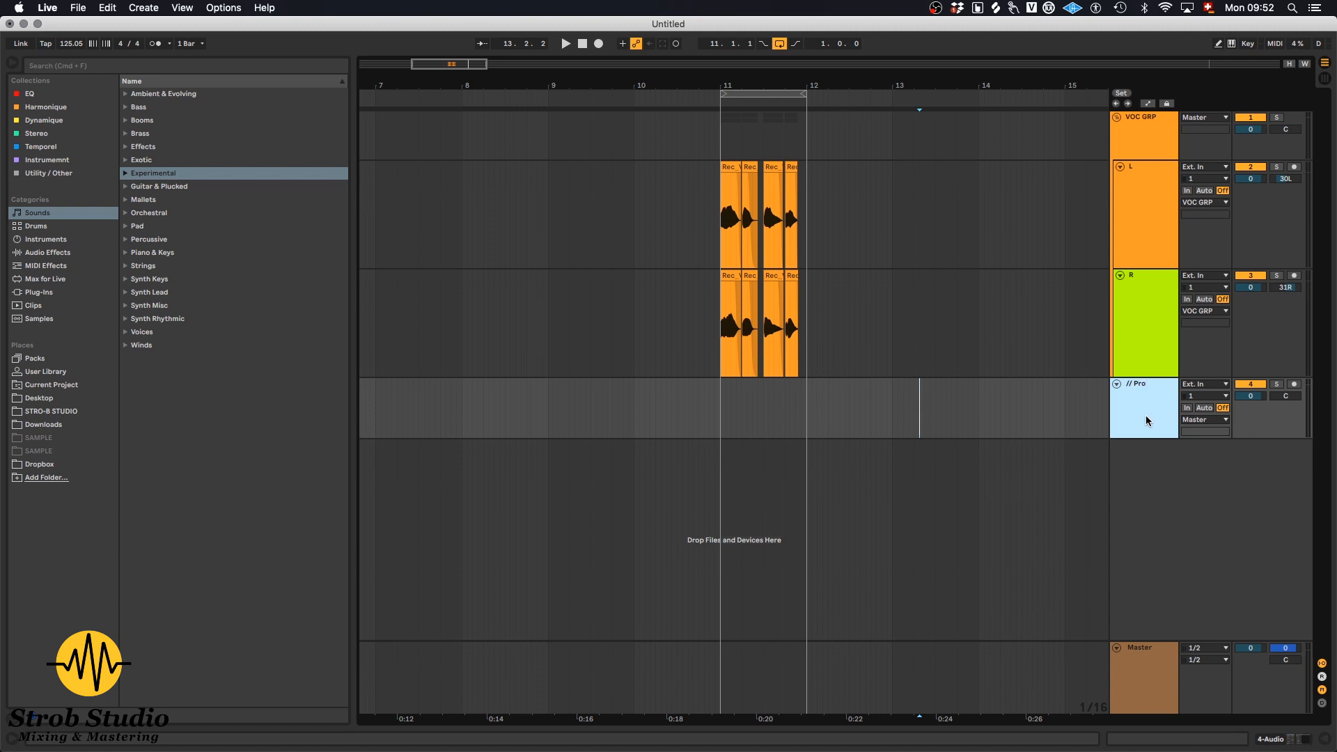
key(Return)
Step: Feed the // Proc track from VOC GRP with monitoring set to In, and increase the height of the VOC GRP track
click(1204, 384)
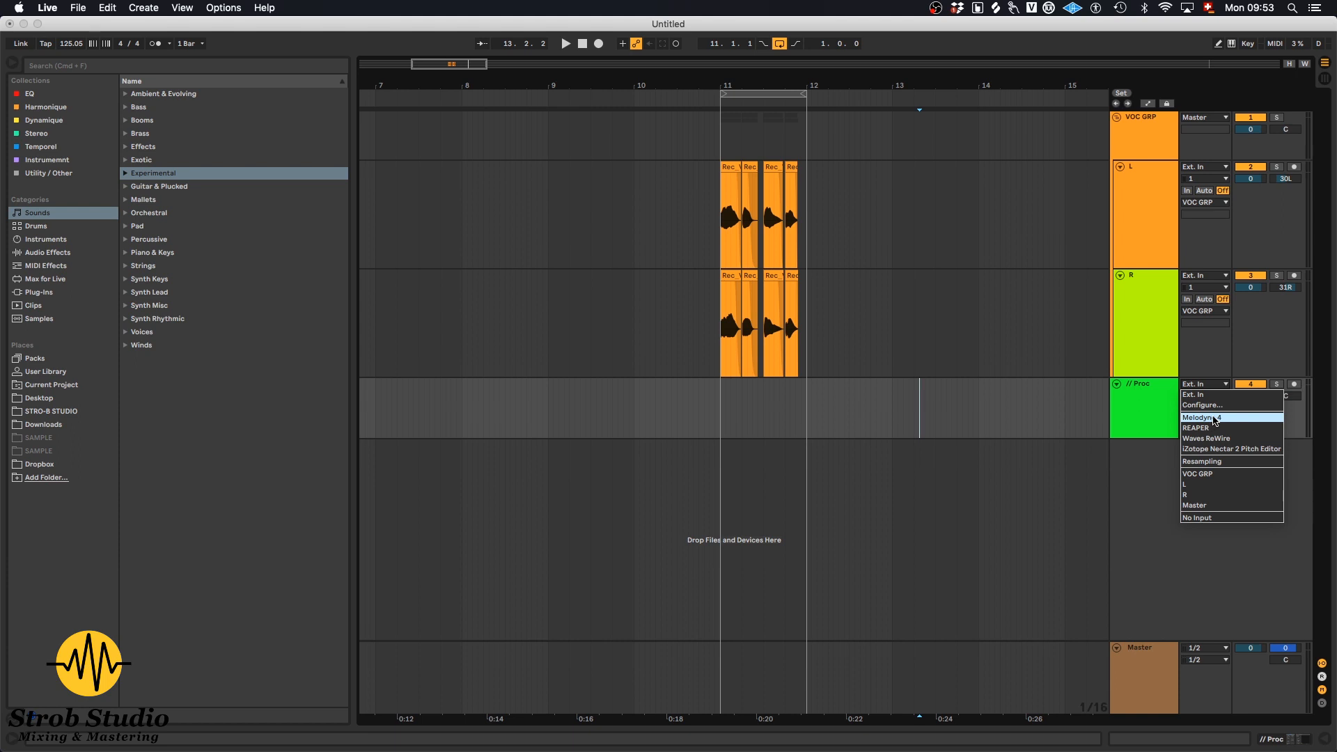
click(1217, 476)
click(1187, 408)
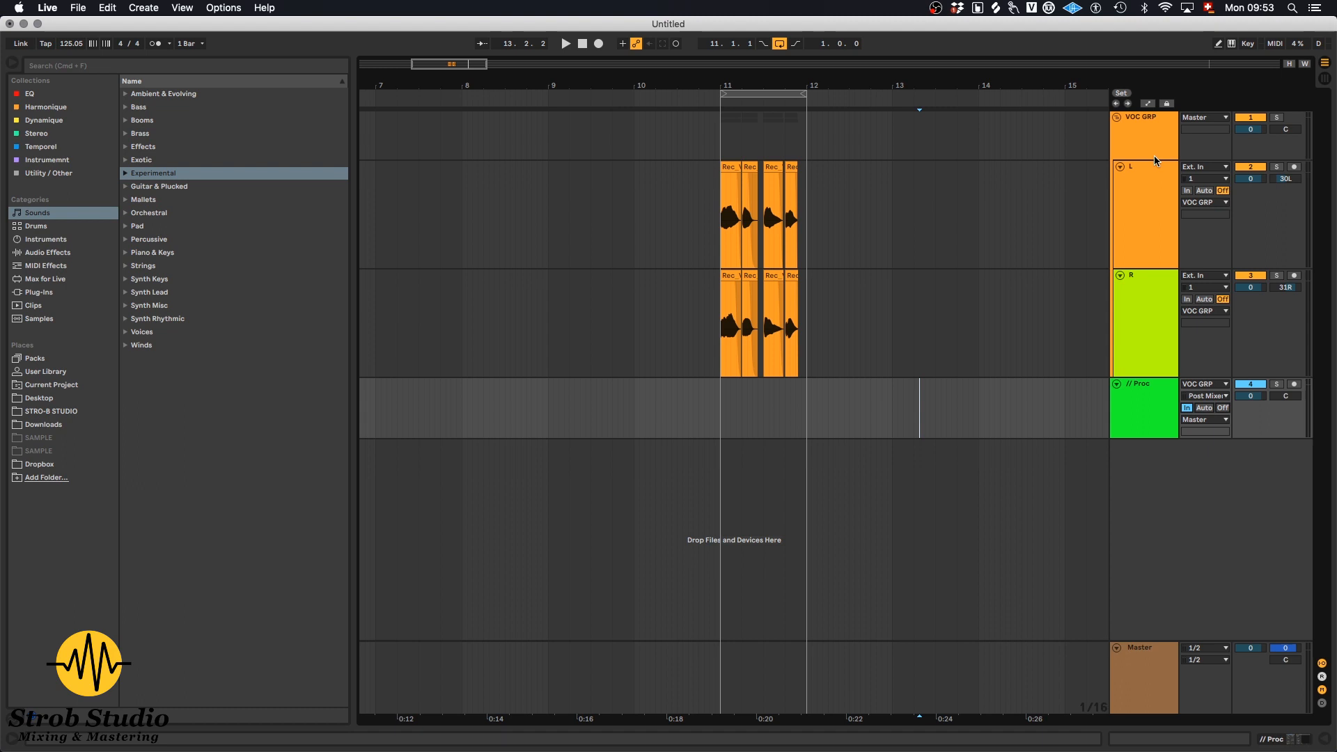
drag(1154, 160, 1152, 207)
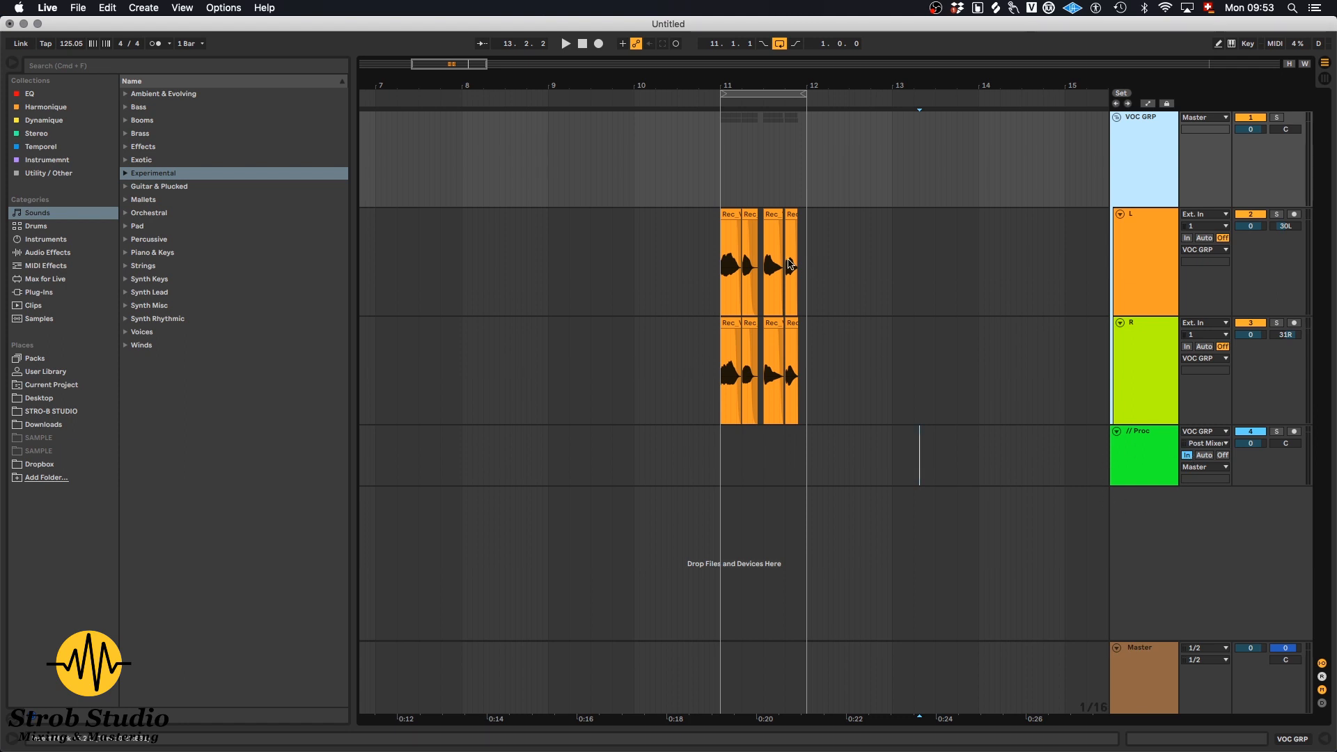
Step: Search the browser for "pro q 3" and add FF Pro-Q 3 to the VOC GRP track
click(718, 168)
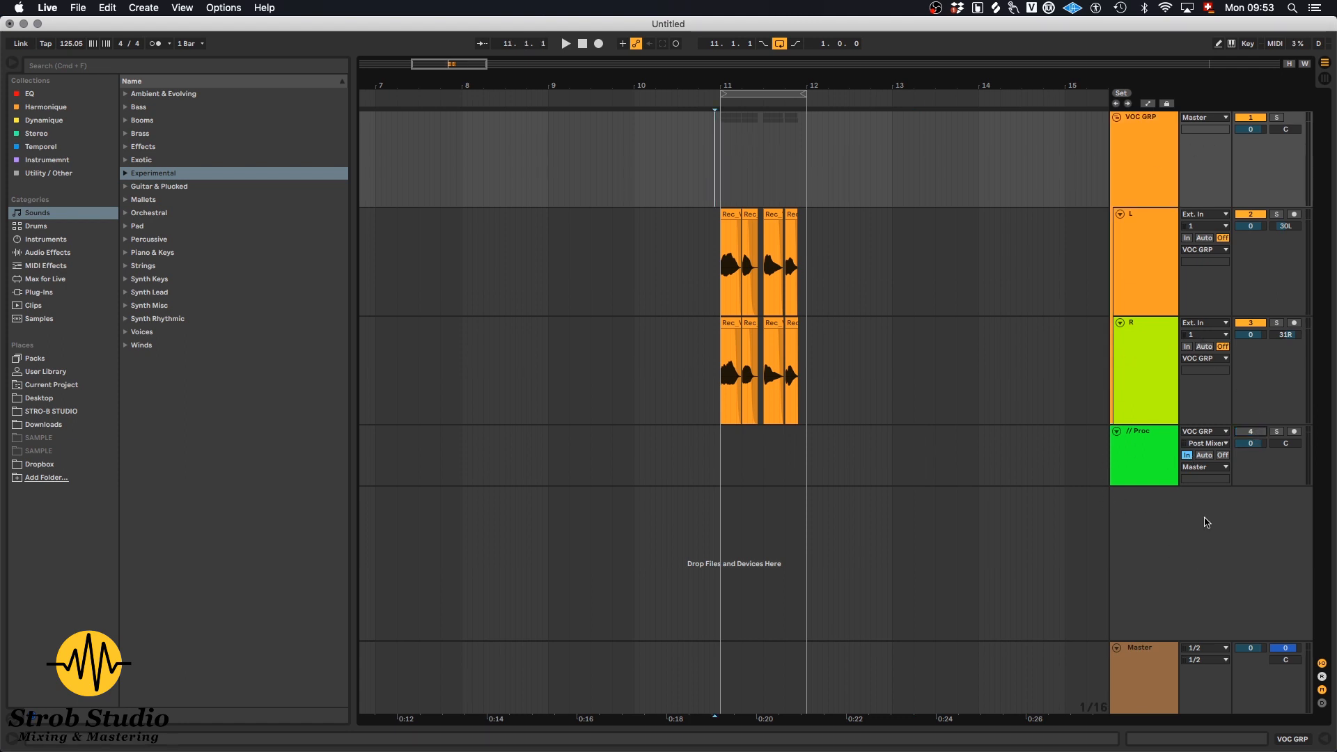
click(1161, 251)
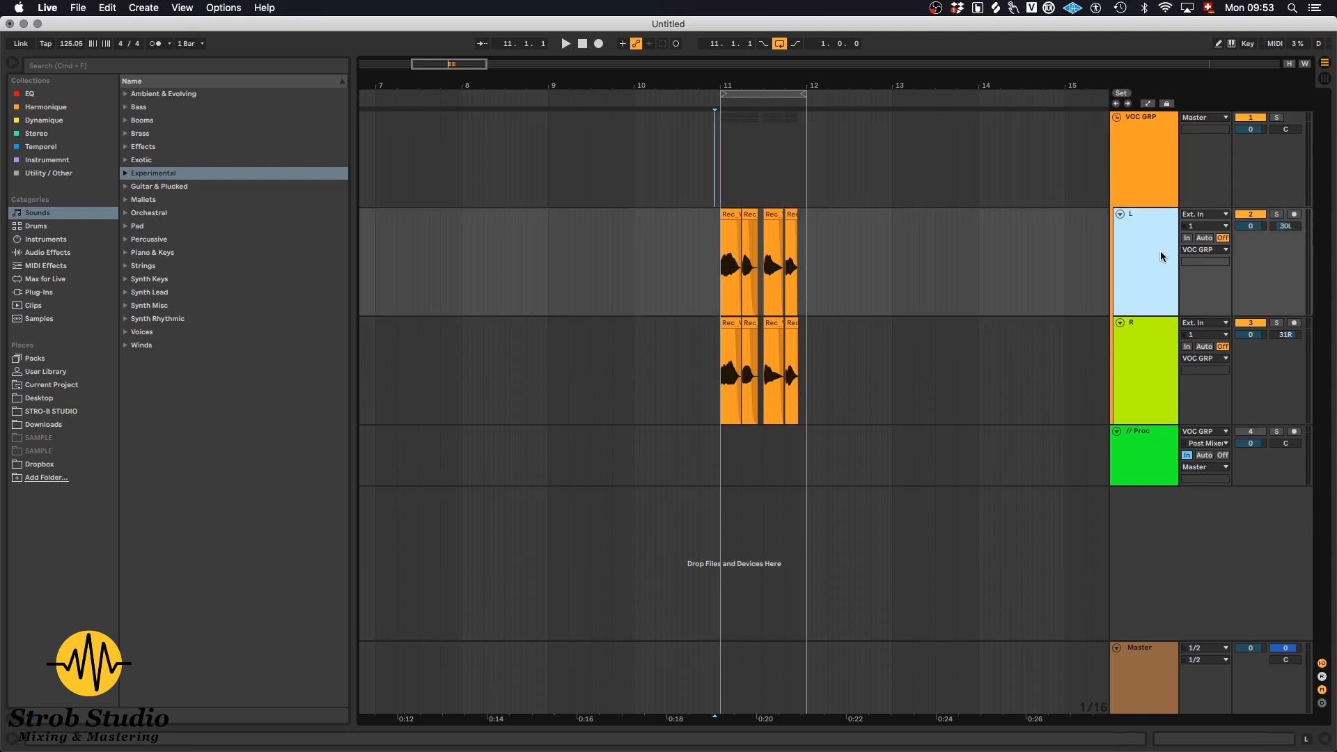
click(1153, 202)
key(Tab)
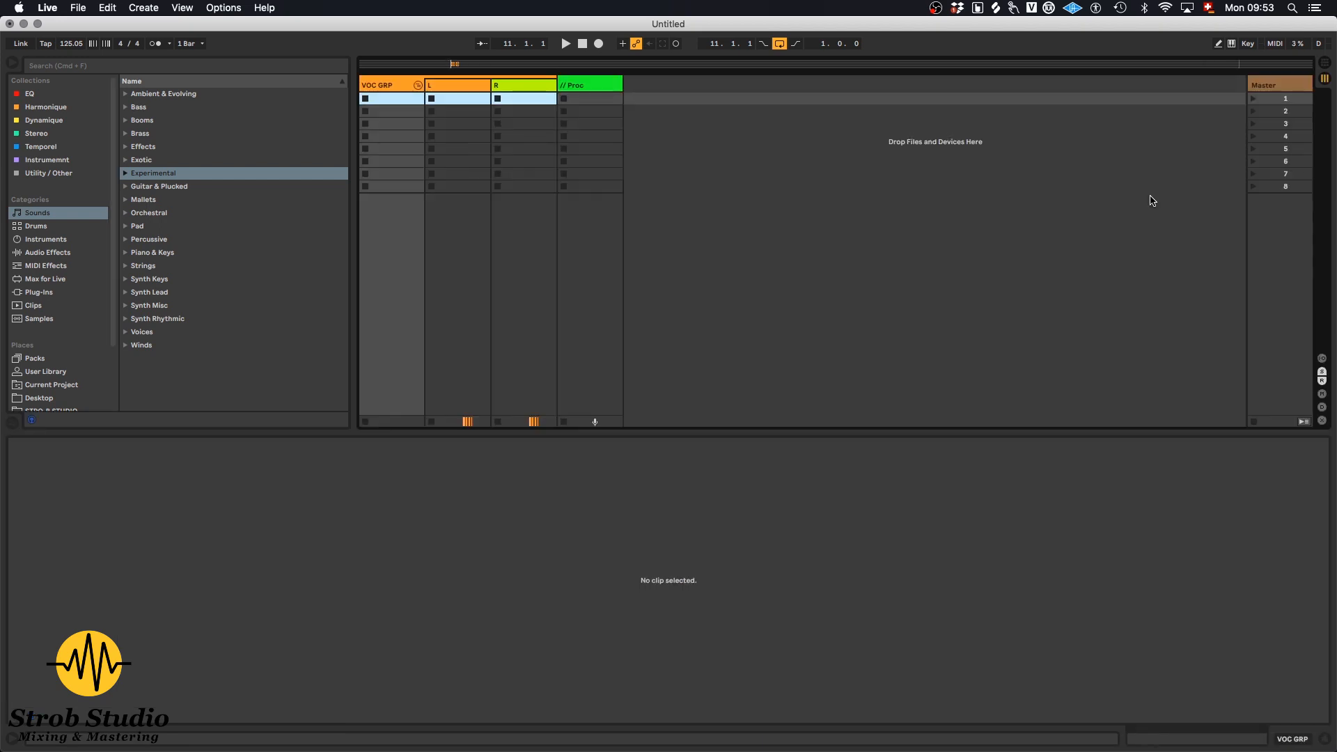
key(super+f)
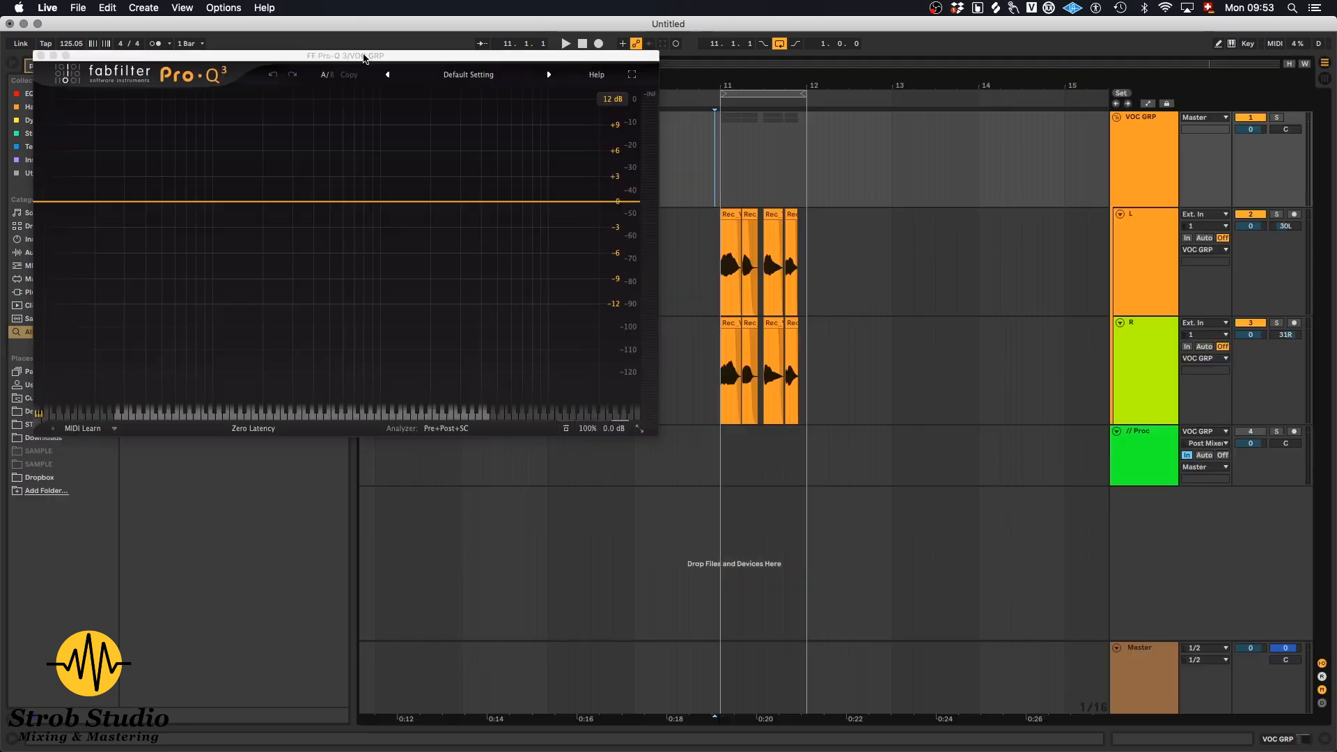
drag(364, 59, 979, 290)
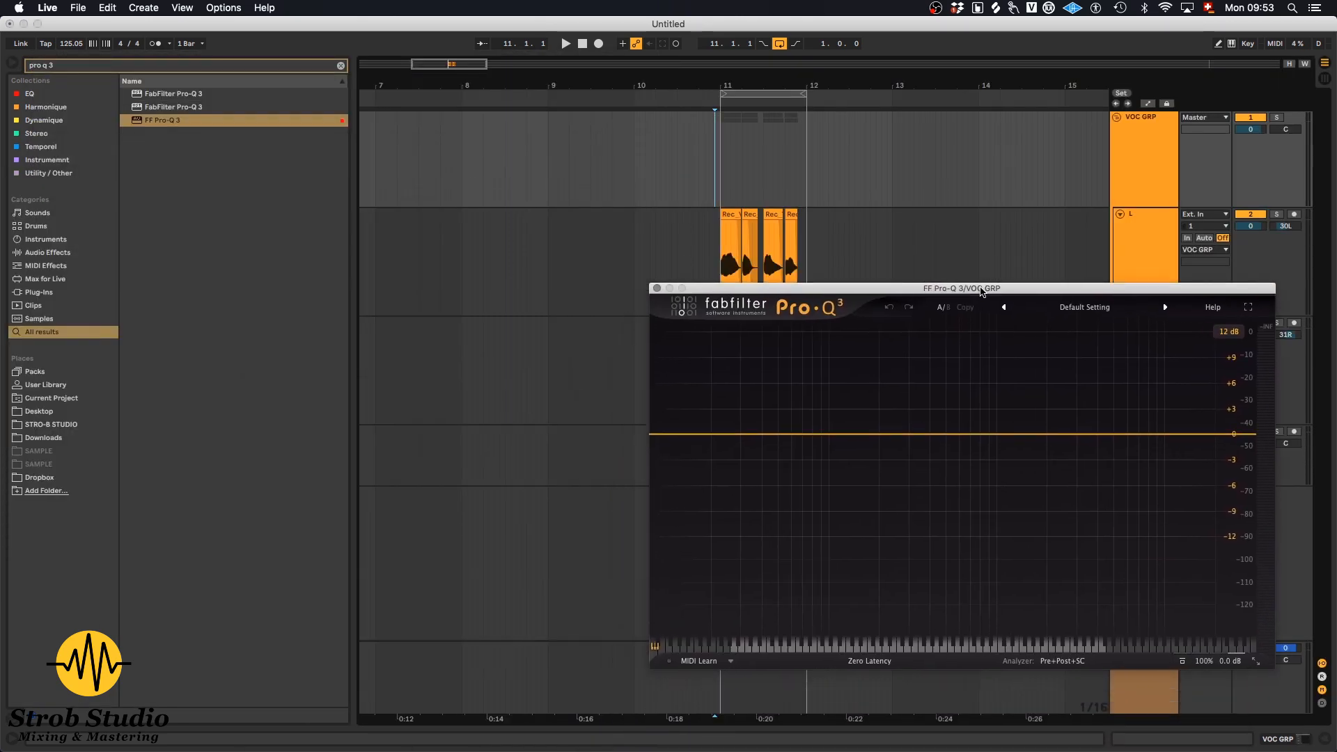
Step: Add a low cut at about 46.5 Hz with a 30 dB/oct slope in Pro-Q 3 while playing the loop
key(space)
double_click(773, 436)
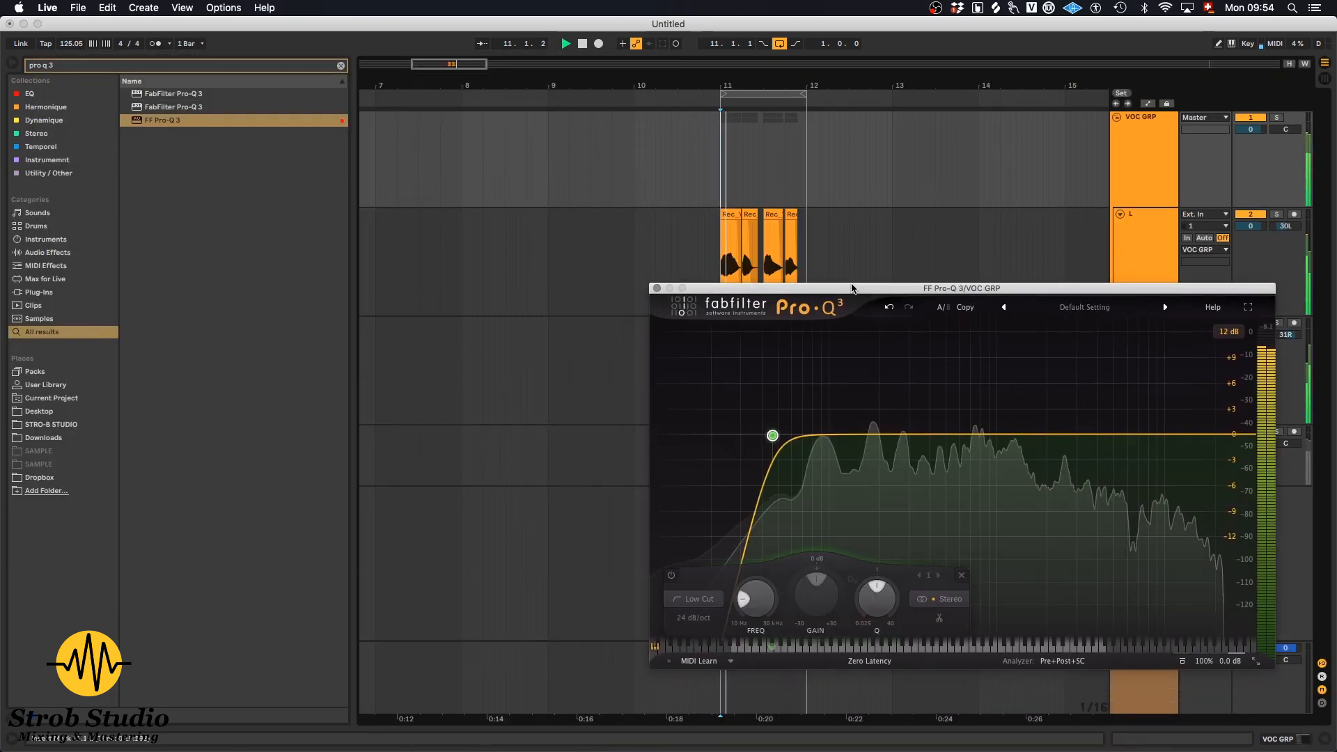
key(space)
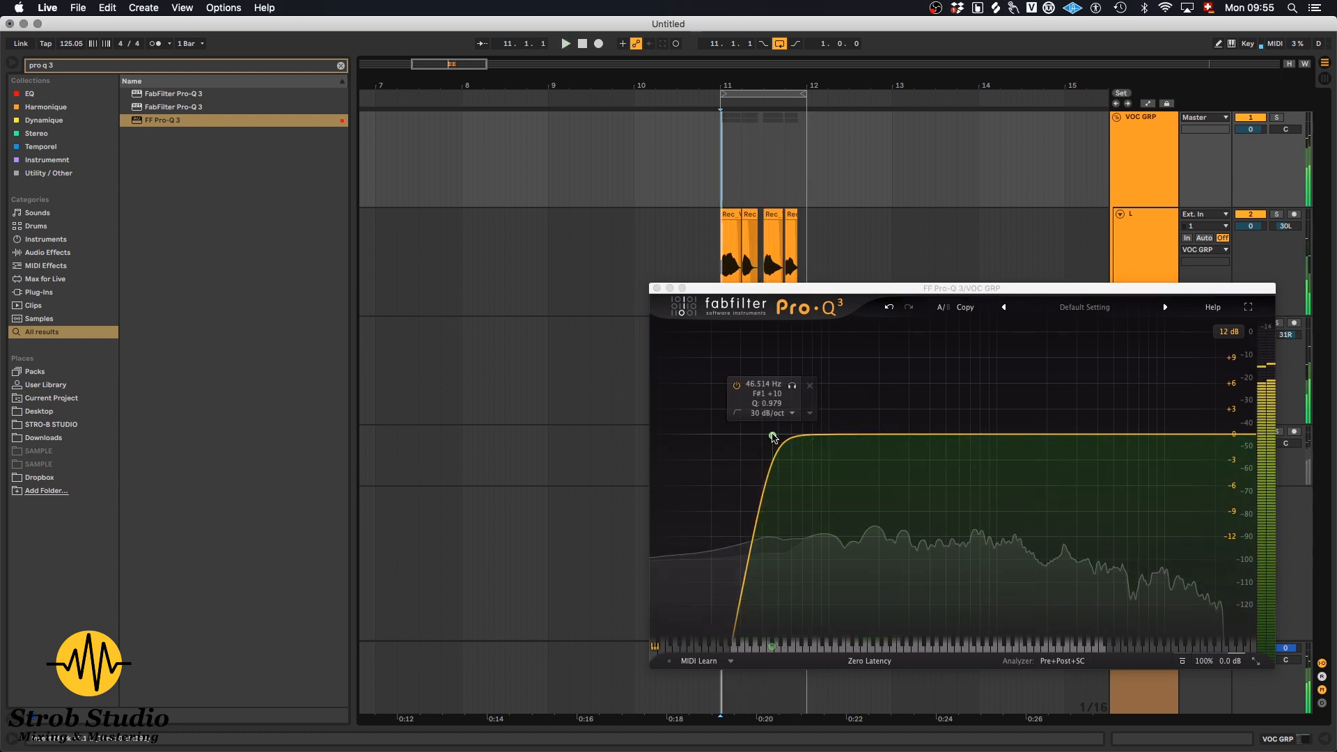
double_click(813, 434)
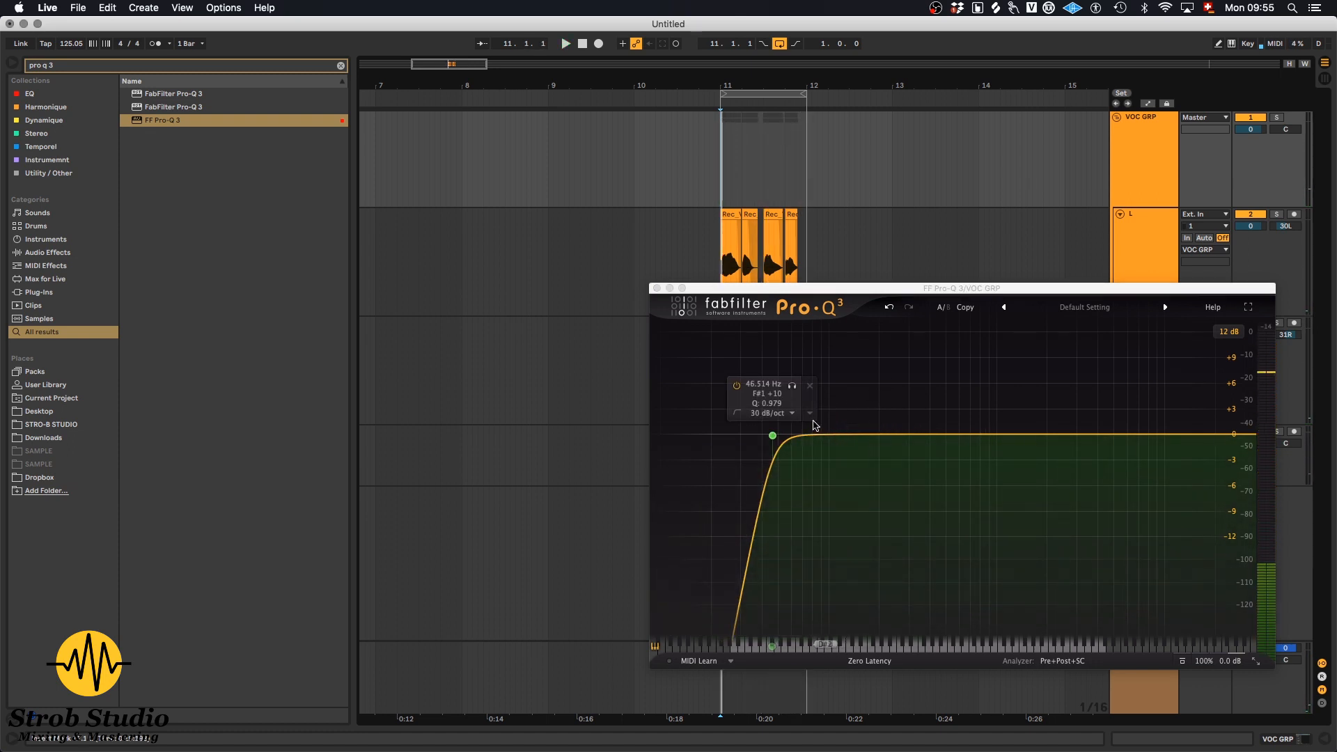
key(space)
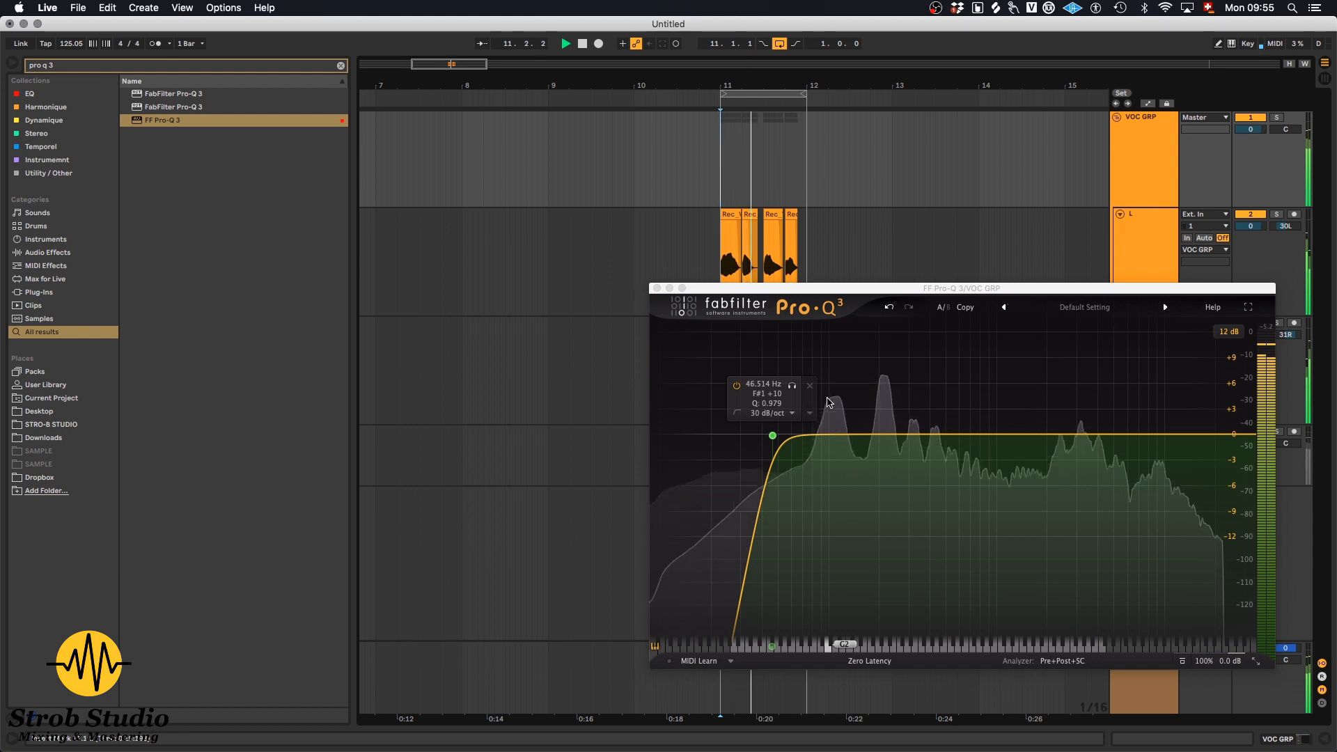
key(space)
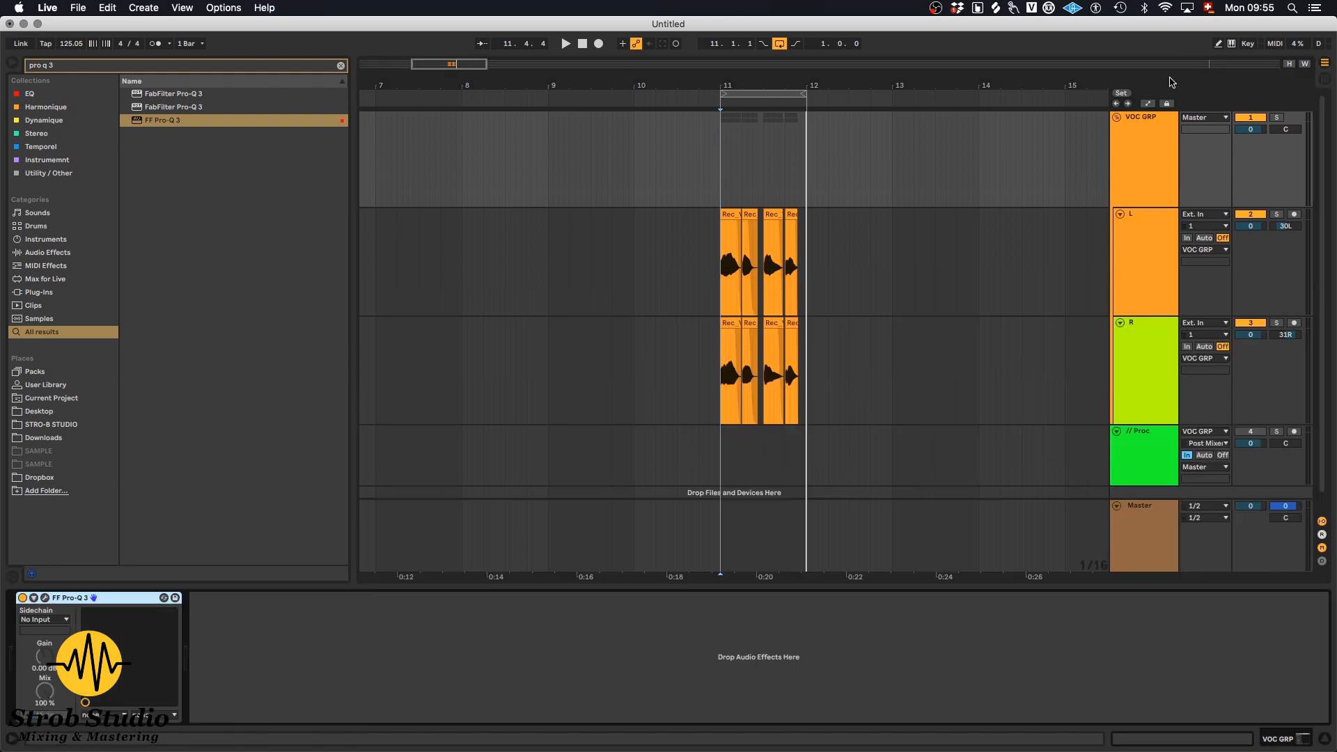
Step: Compare the L, R and VOC GRP tracks, and play the loop through the group's equalizer
click(1142, 300)
click(1147, 359)
click(1169, 192)
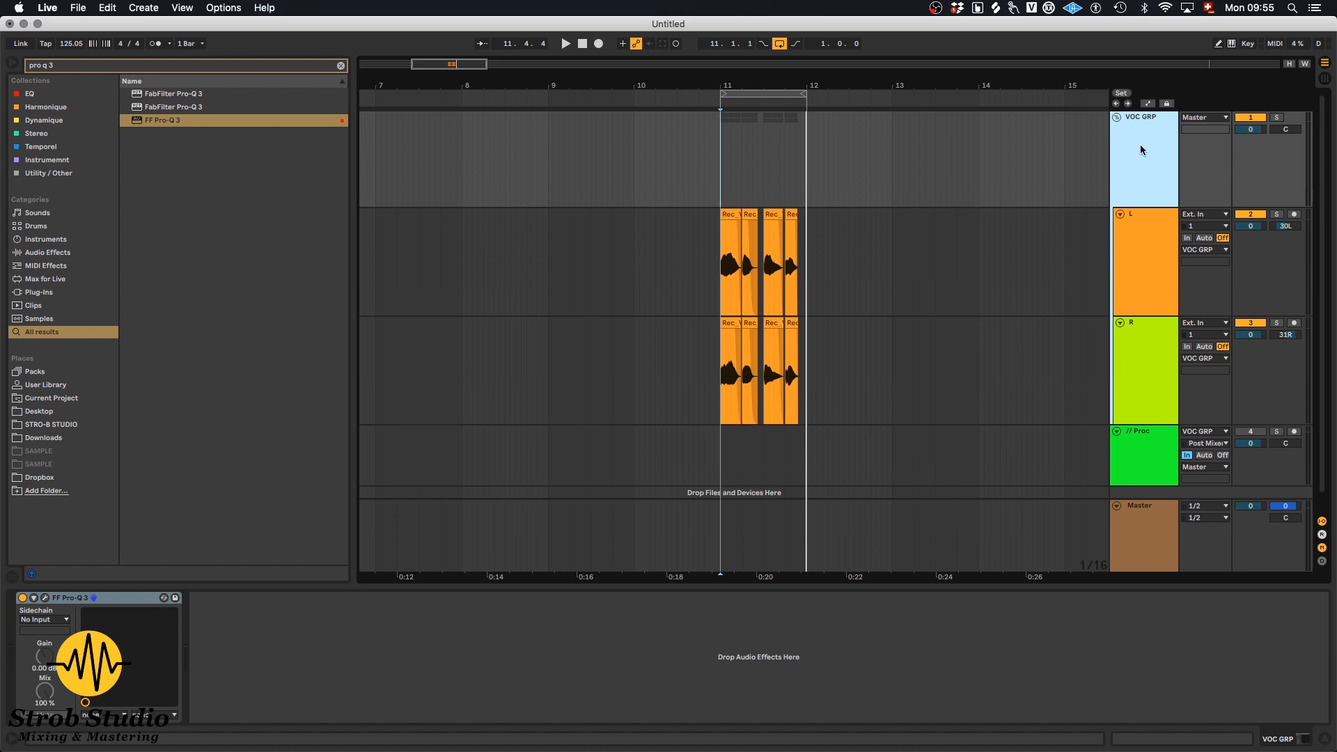
key(space)
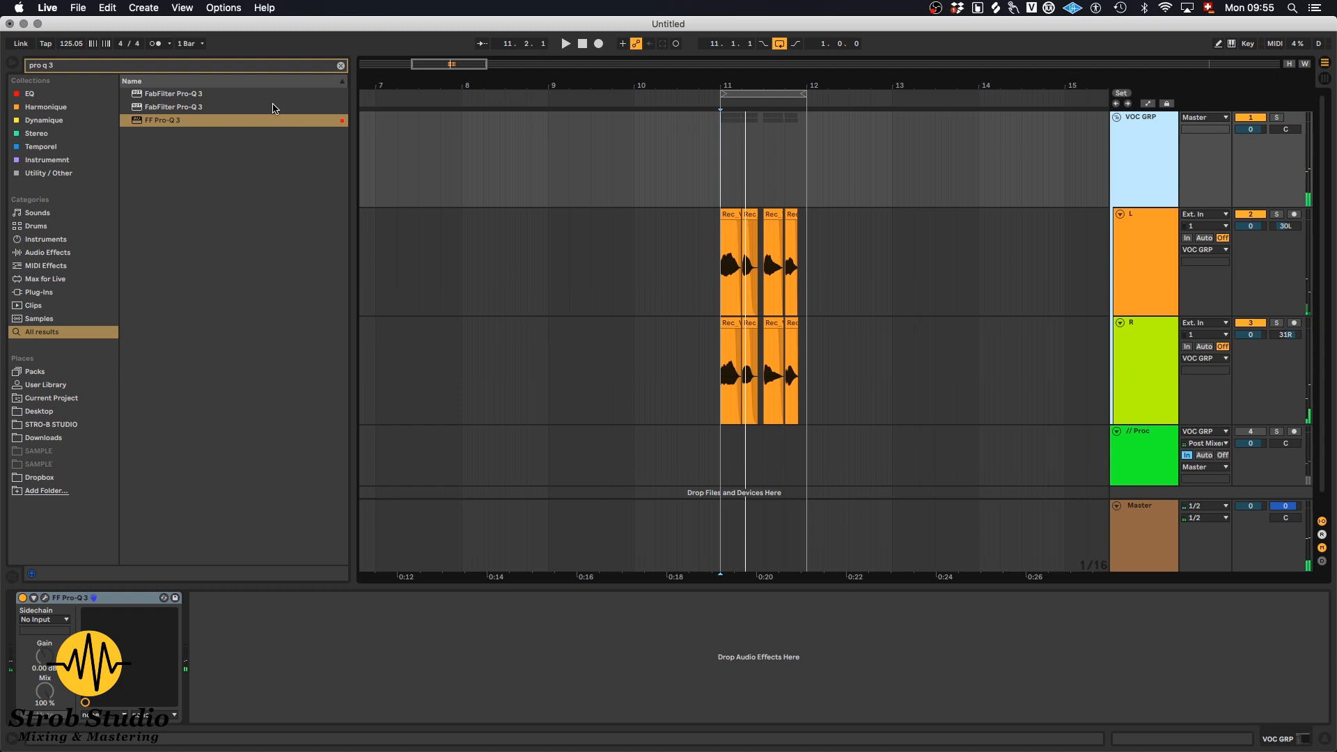
Step: Search the browser for "alter" and add Little AlterBoy to the VOC GRP track after the equalizer
key(super+f)
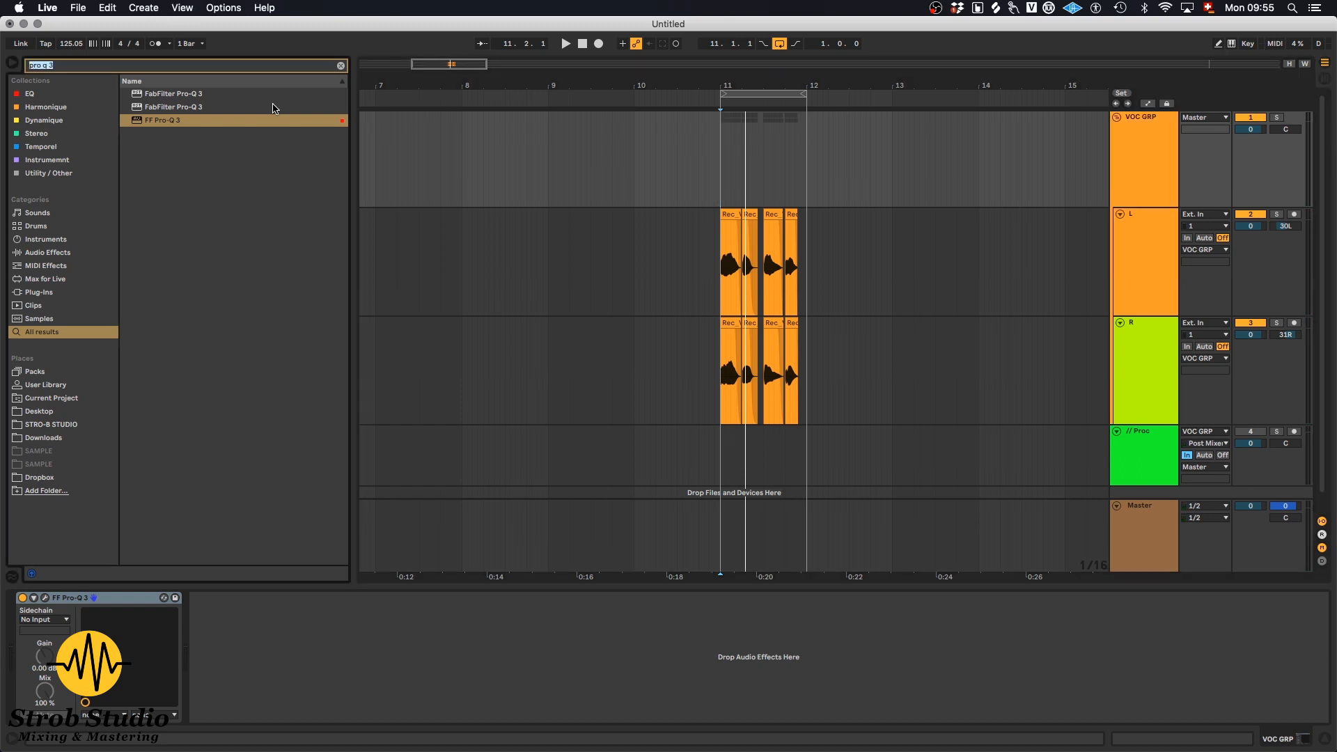
text(alter)
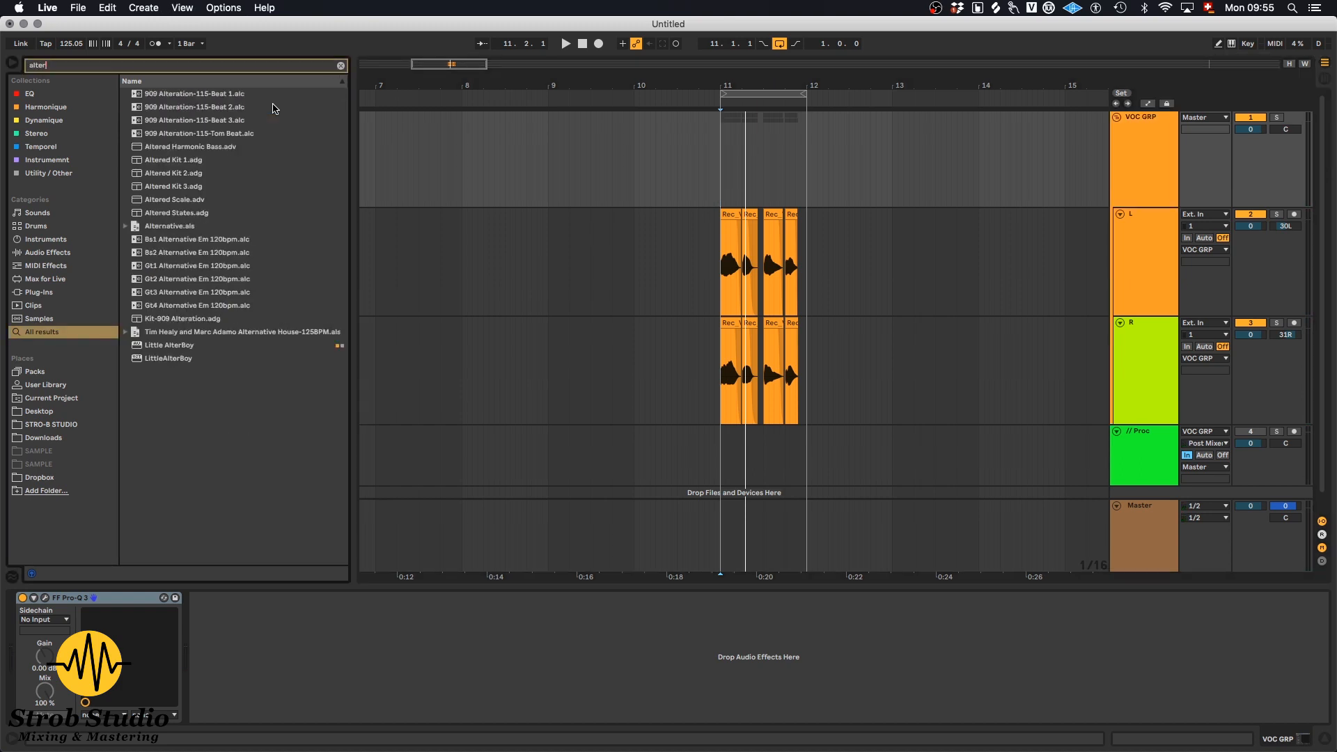
drag(180, 346, 1122, 171)
drag(952, 298, 811, 434)
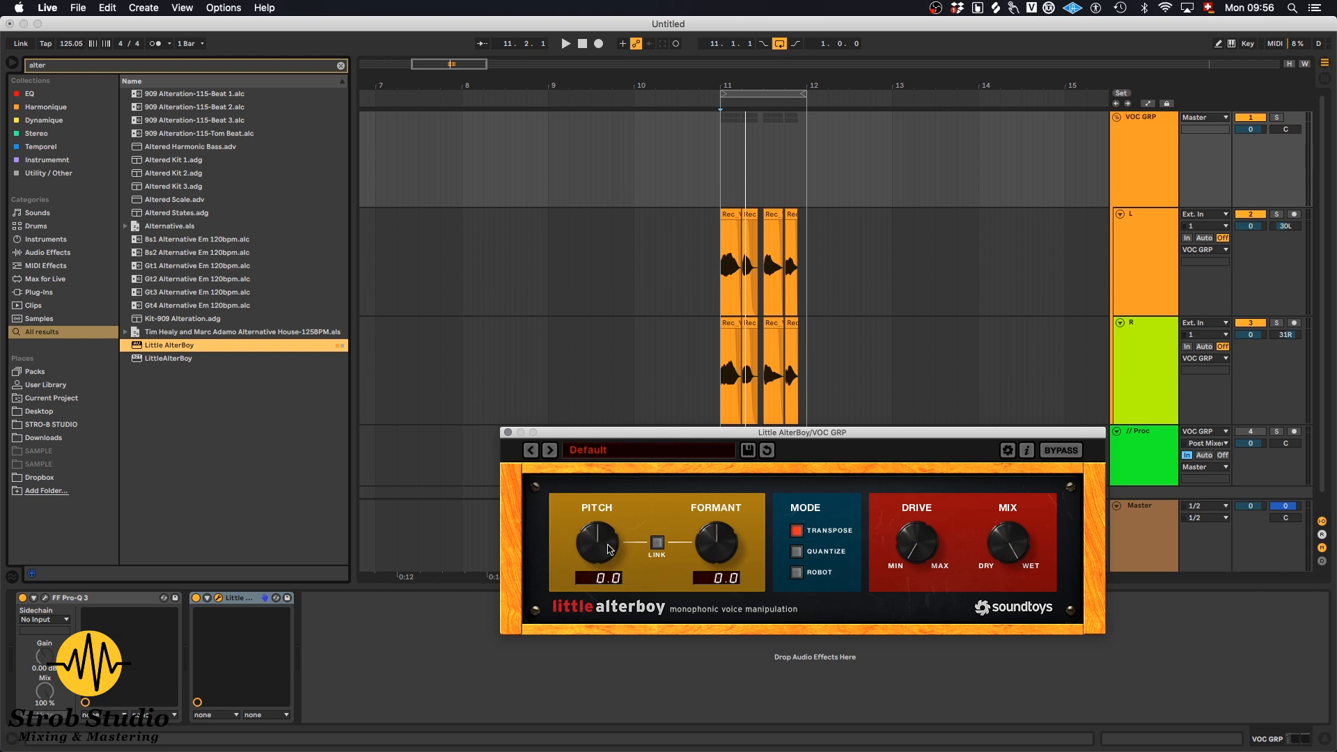
Step: Set the Little AlterBoy pitch to -3.0 while playing the loop from bar 11
click(722, 160)
key(space)
drag(590, 542, 586, 564)
key(space)
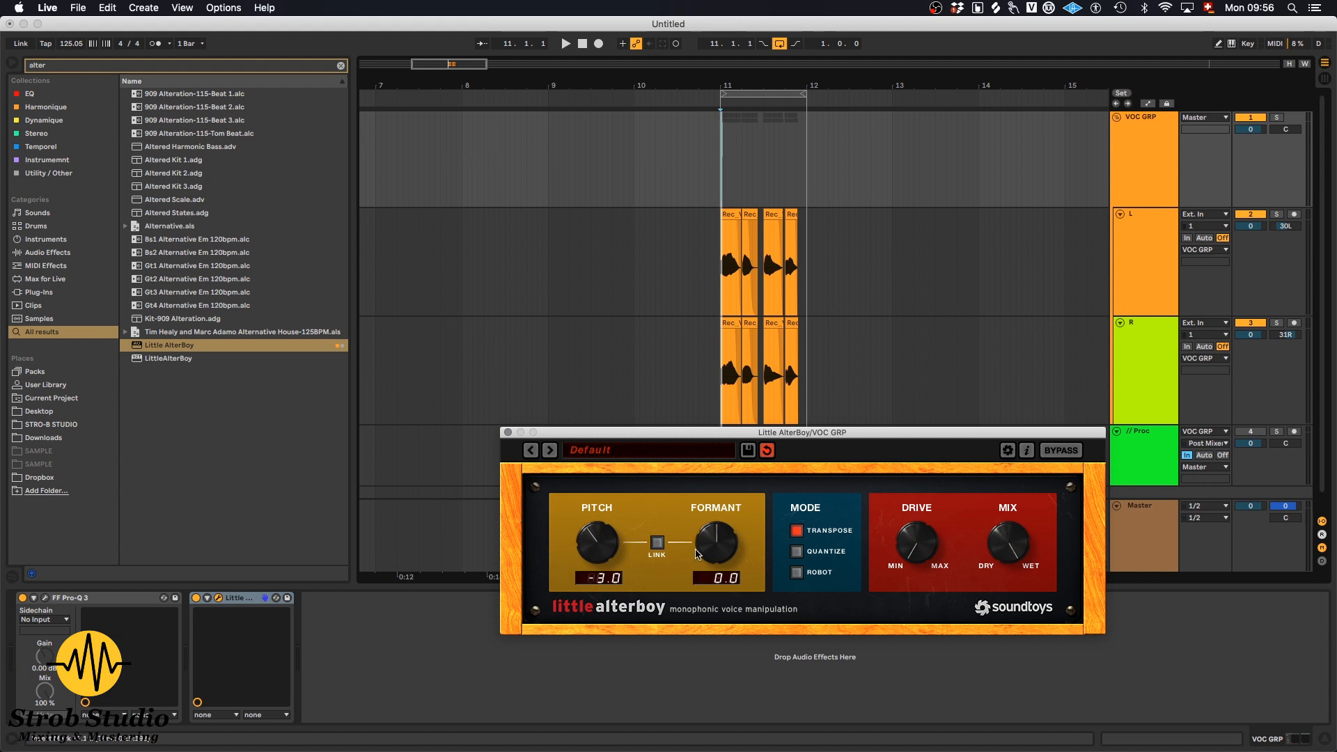
Step: Set the Little AlterBoy formant to -3.7 while listening to the loop
key(space)
mouse_move(698, 554)
mouse_down()
mouse_move(714, 538)
mouse_move(686, 530)
mouse_up()
key(space)
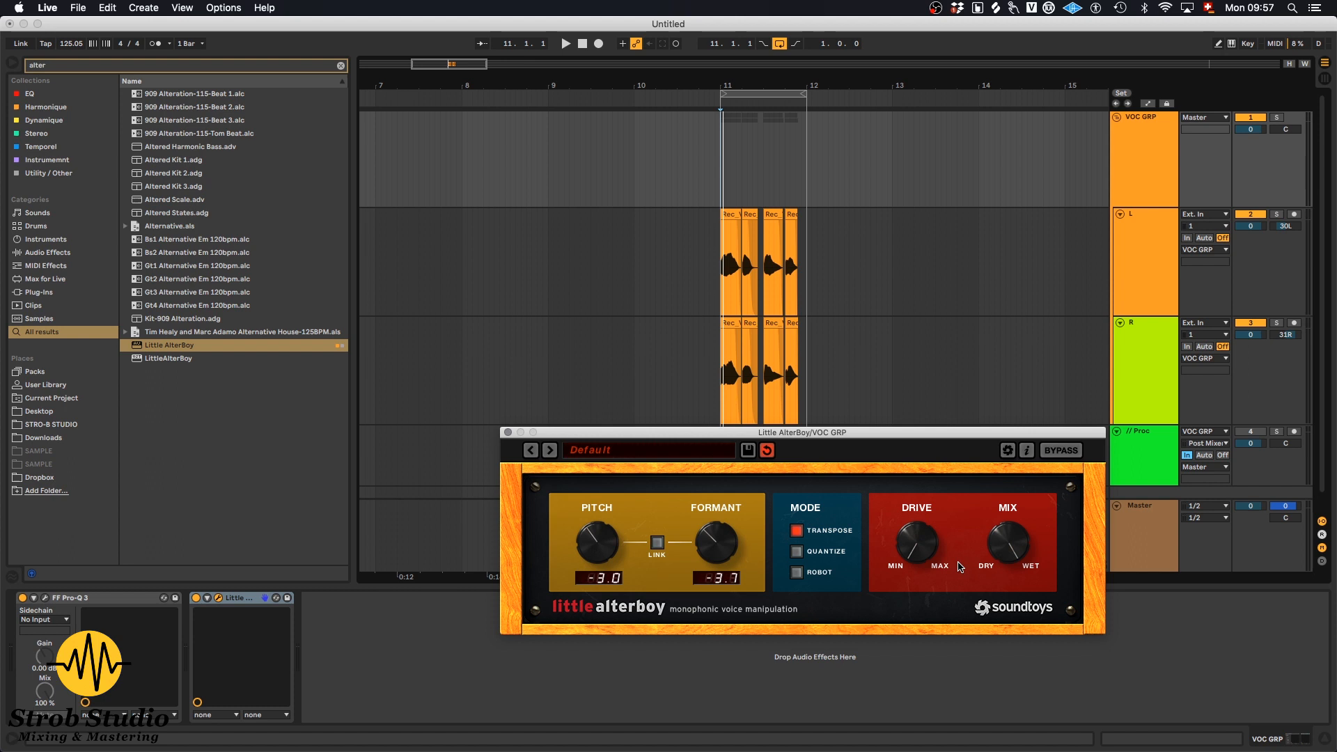
key(space)
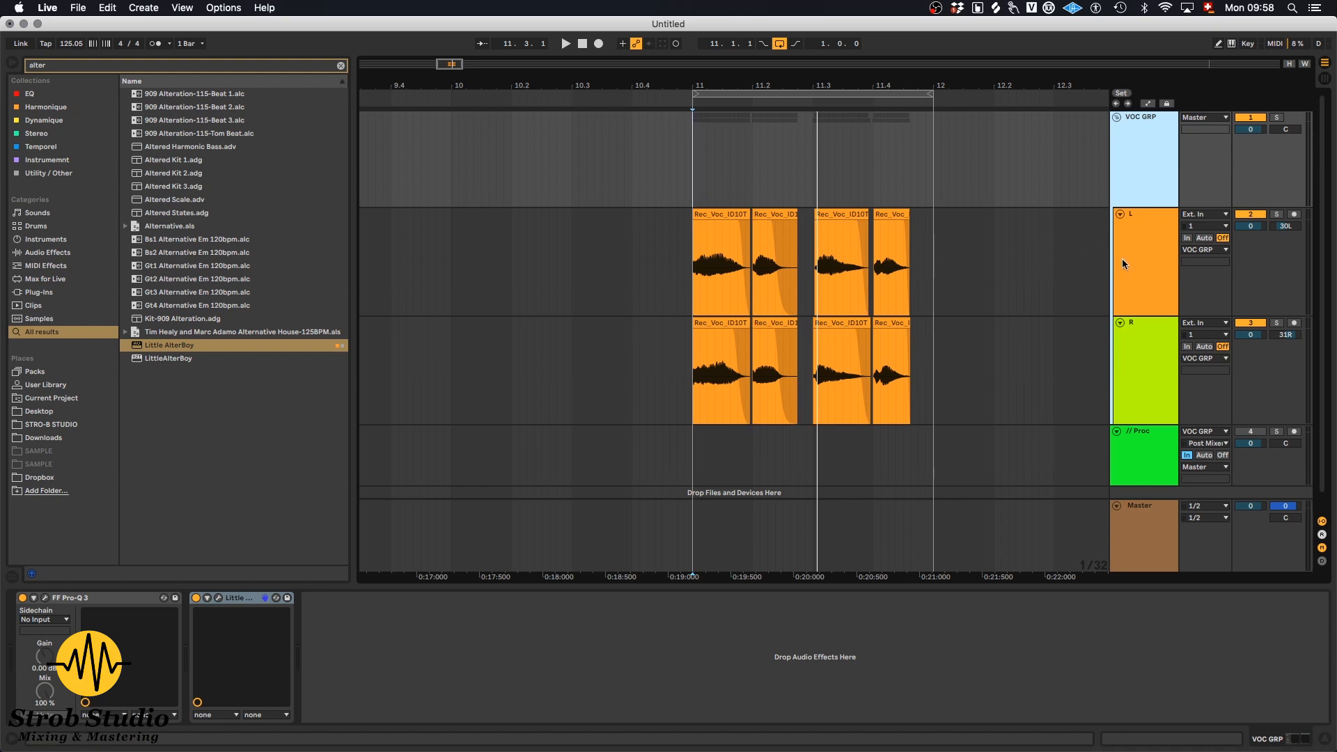
Step: Search the browser for "pro mb" and add FF Pro-MB to the VOC GRP track
key(super+f)
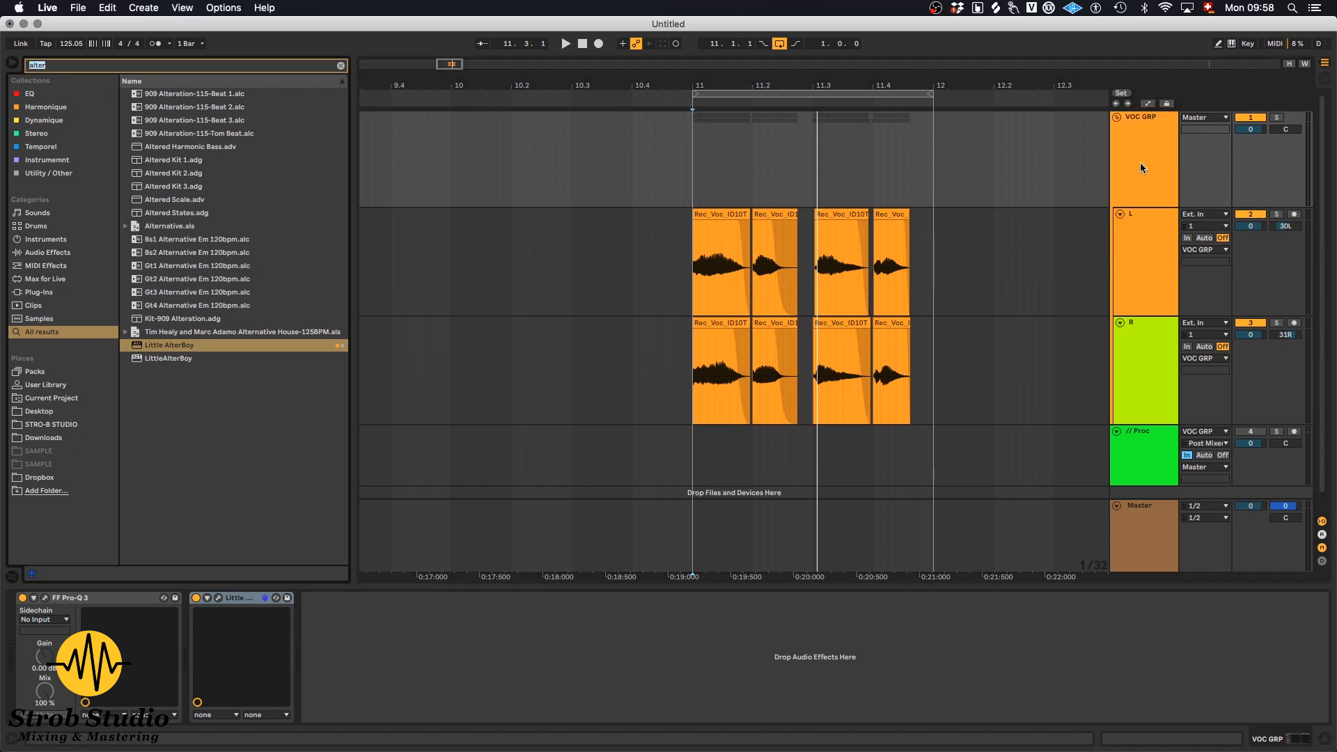
text(pro mb)
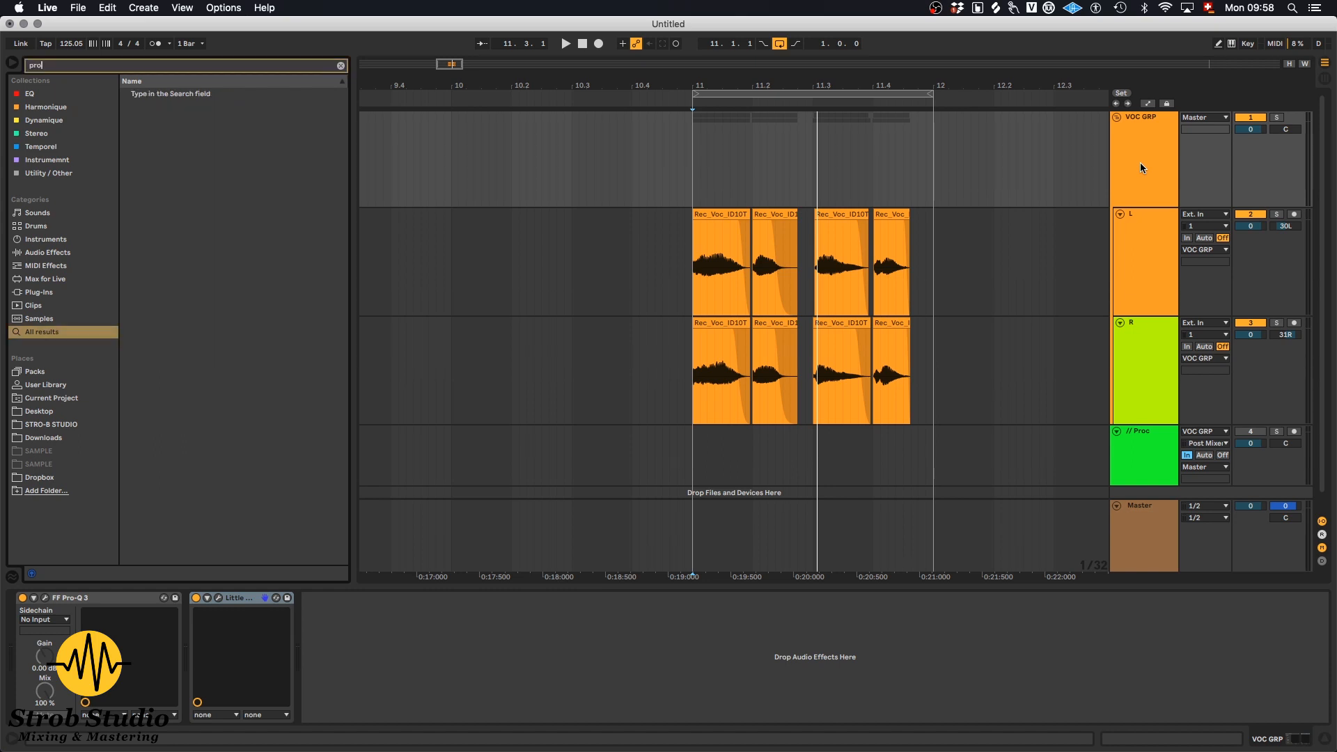
key(Down)
key(Down)
key(Down)
key(Down)
key(Return)
drag(883, 348, 436, 258)
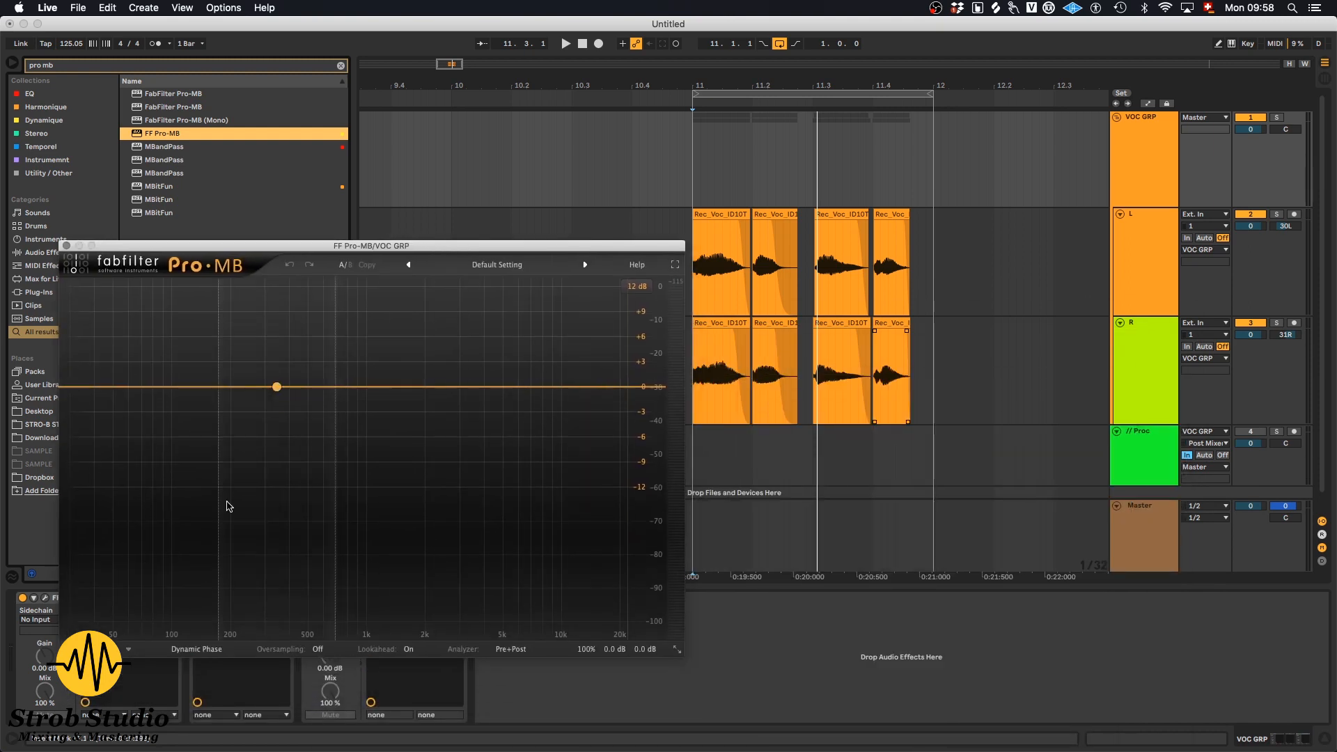
Step: Split Pro-MB into low, mid and high compression bands spanning the spectrum and adjust the crossovers between them
drag(124, 386, 146, 385)
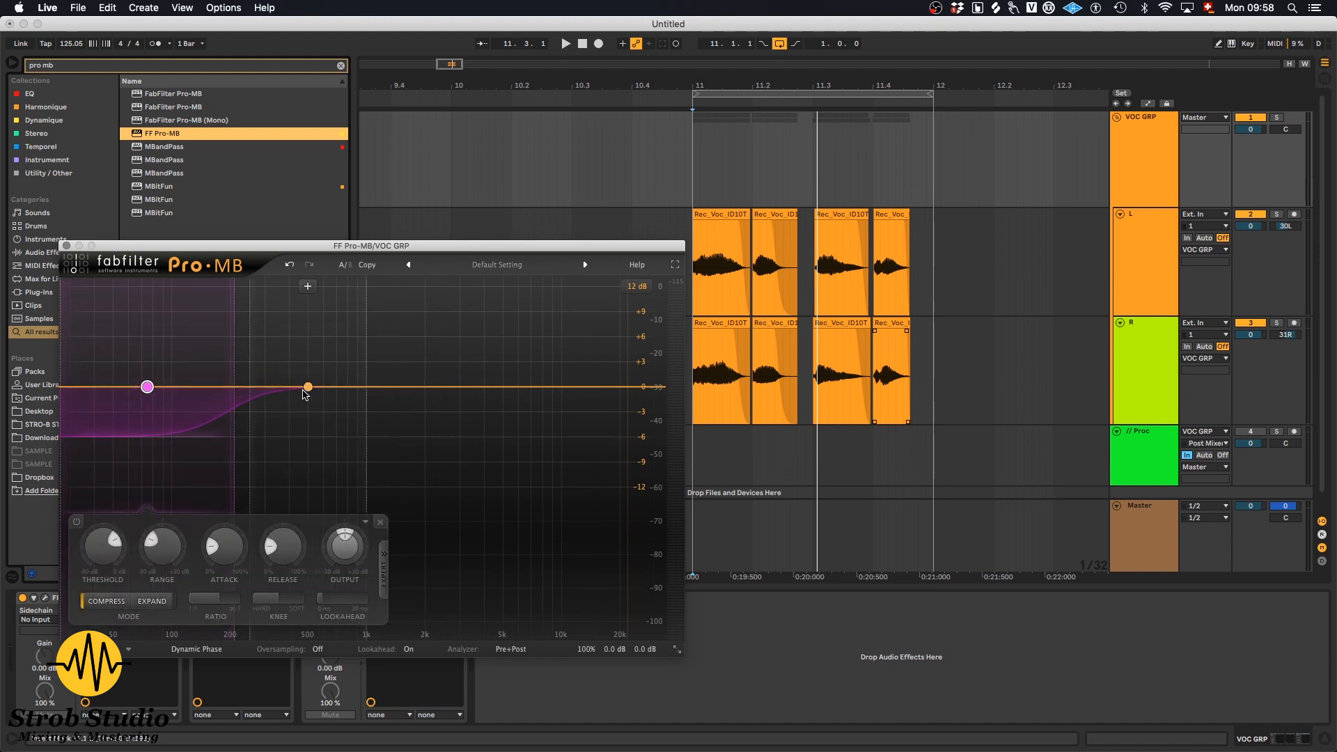
click(322, 387)
drag(266, 387, 229, 388)
drag(384, 388, 436, 387)
click(558, 387)
drag(616, 388, 629, 390)
drag(376, 248, 977, 350)
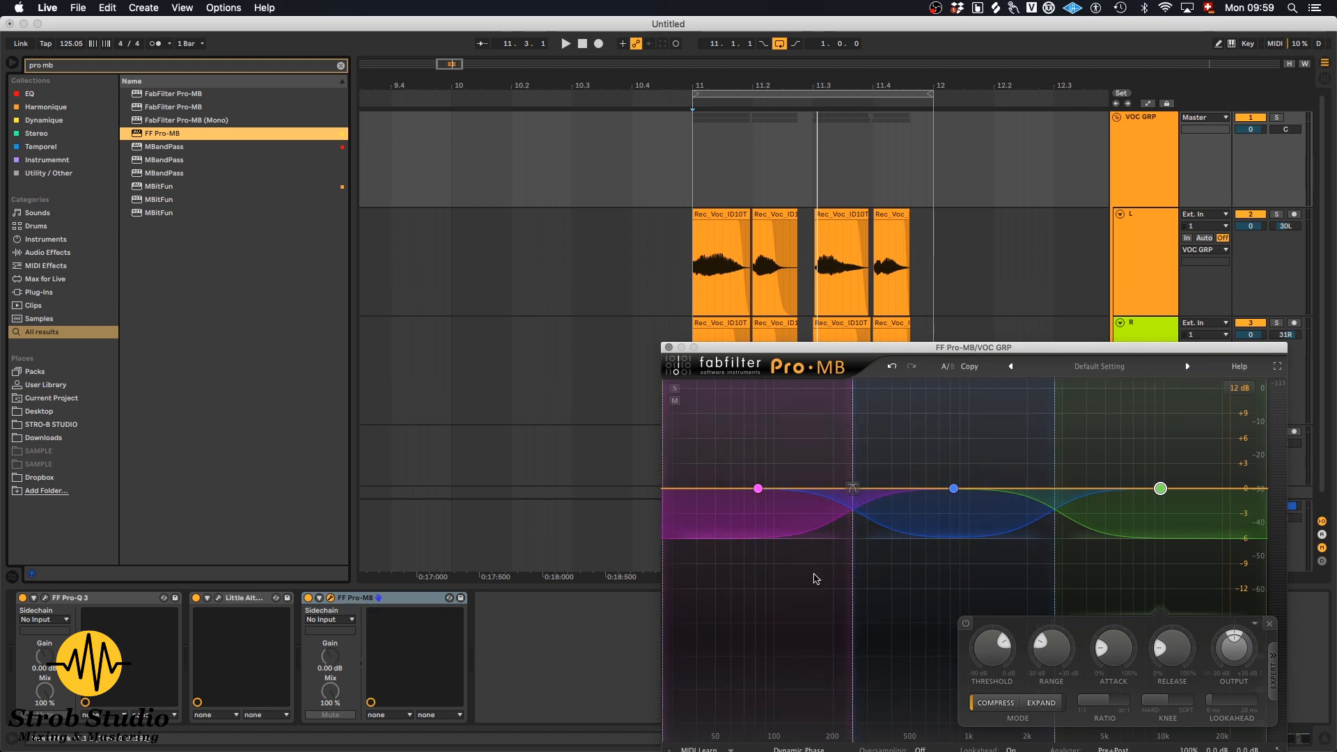
mouse_move(857, 488)
mouse_down()
mouse_move(897, 490)
mouse_move(859, 488)
mouse_up()
drag(1055, 489, 1098, 488)
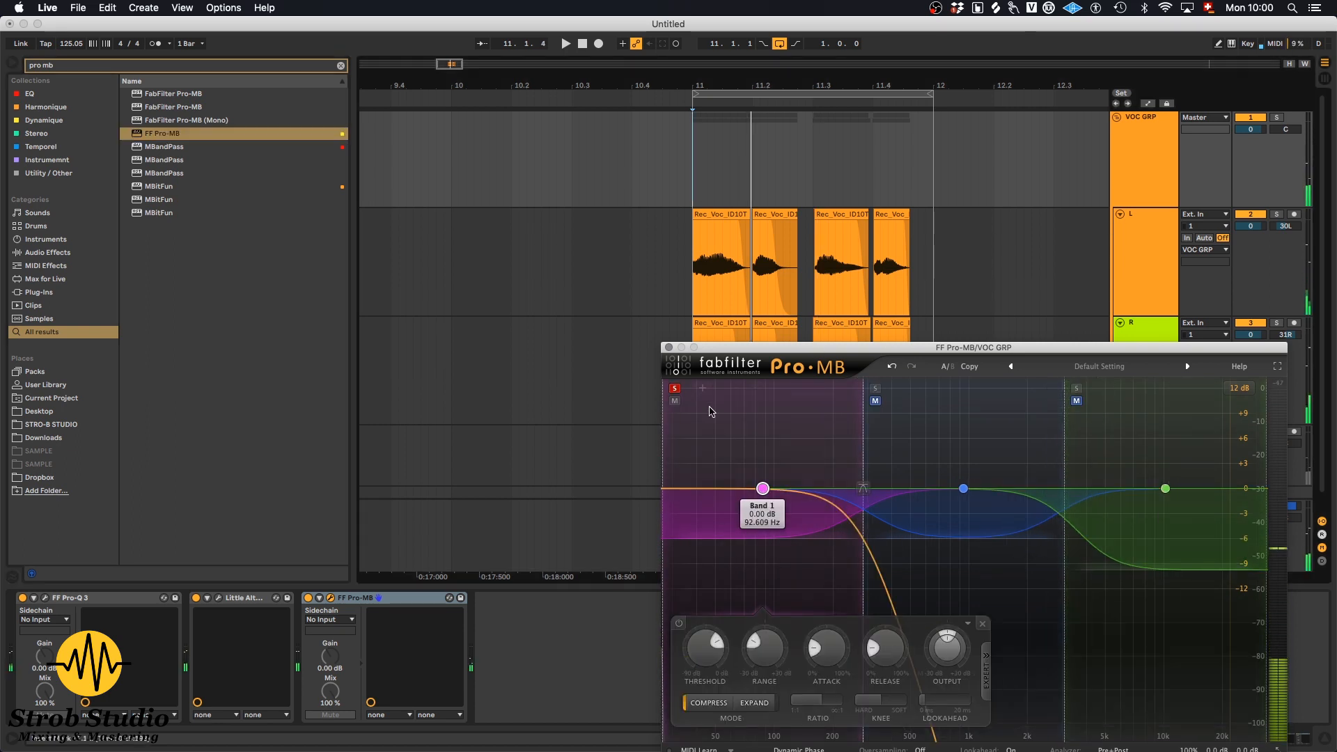
Step: While looping the soloed low band, adjust its threshold, range and attack, set release to about 22%, and raise its output level
key(space)
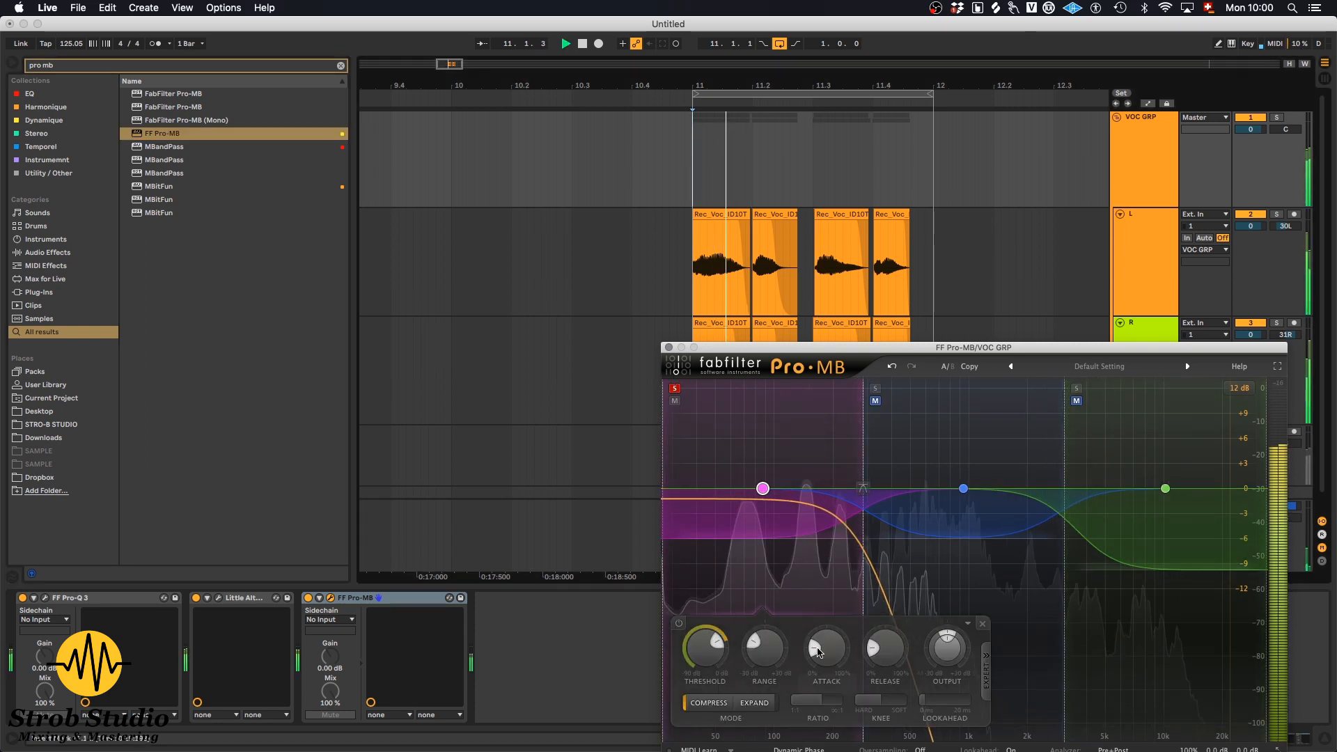
drag(775, 667, 767, 695)
drag(831, 653, 829, 686)
drag(903, 655, 880, 662)
drag(705, 651, 699, 691)
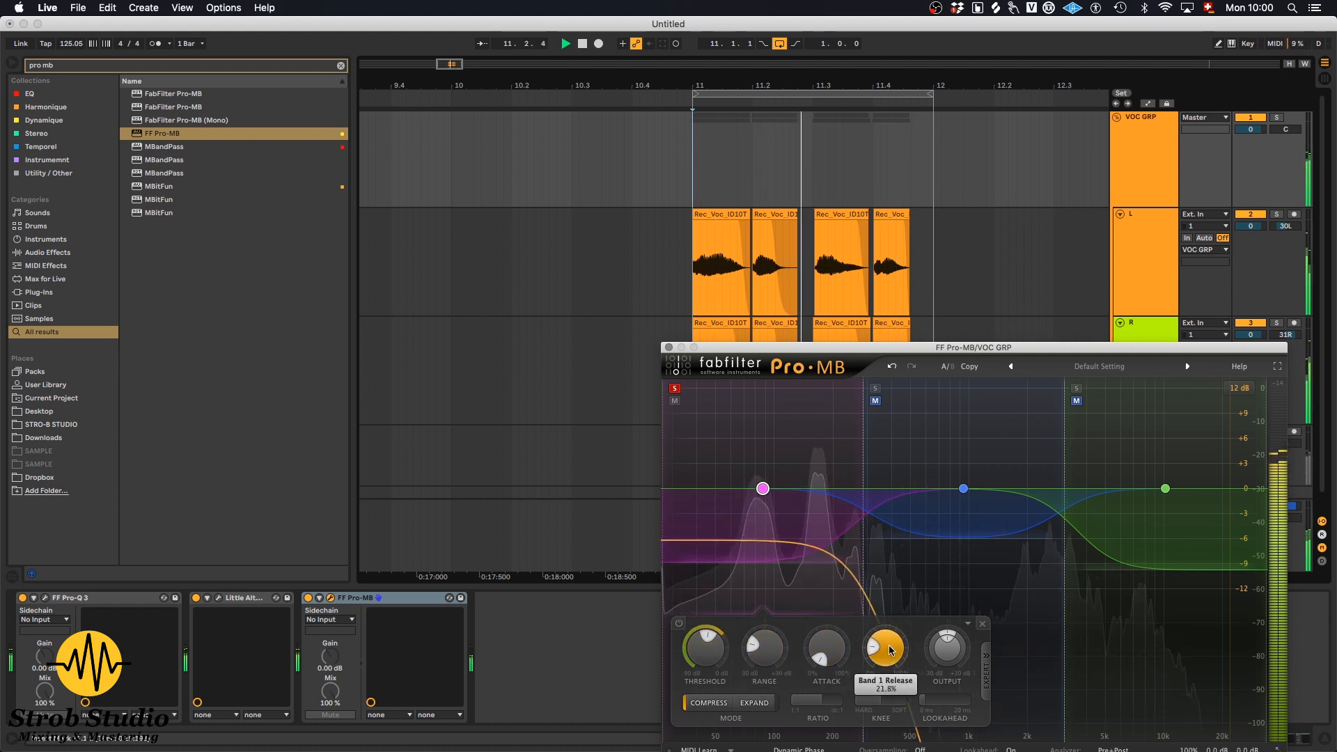
drag(940, 660, 1053, 514)
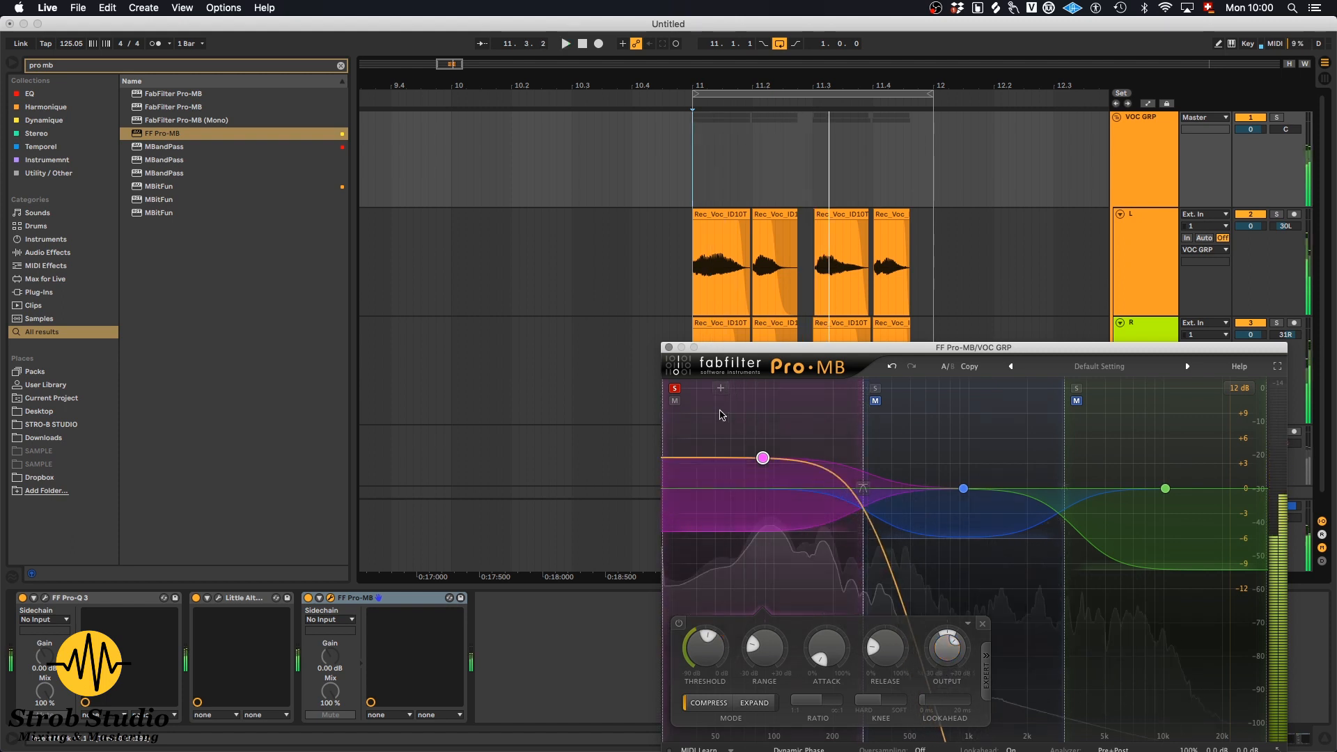
key(space)
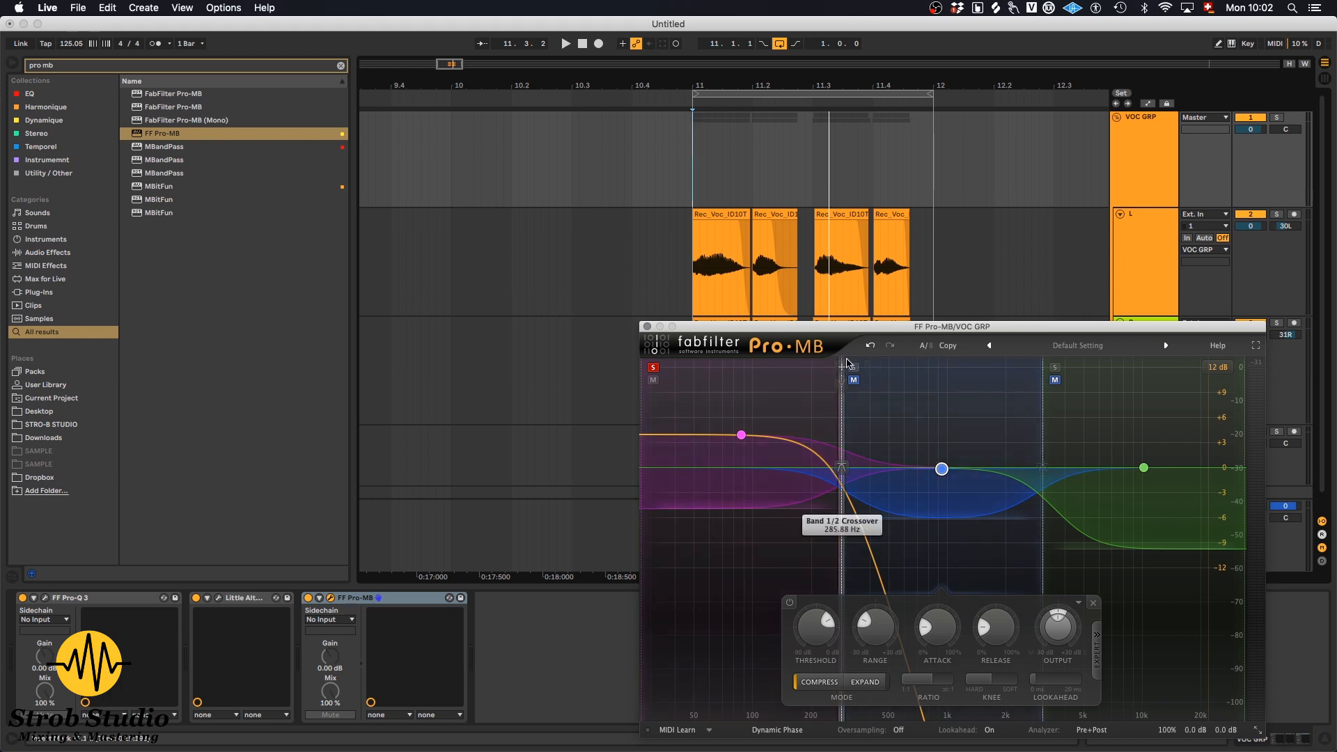
Step: Solo the mid band alongside the low band, lower its upper crossover, and set its range to -11.56 dB and level to +7.53 dB
click(854, 368)
key(space)
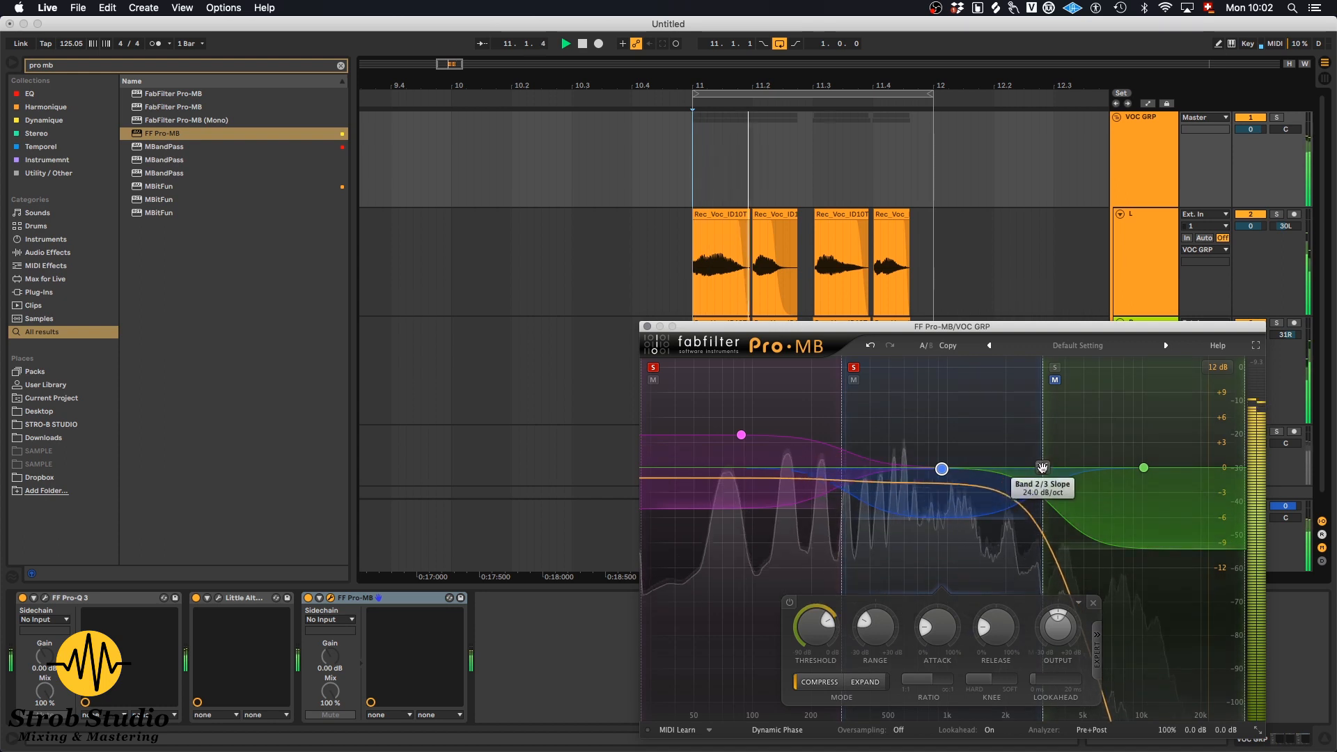
mouse_move(1045, 467)
mouse_down()
mouse_move(1111, 467)
mouse_move(1025, 450)
mouse_up()
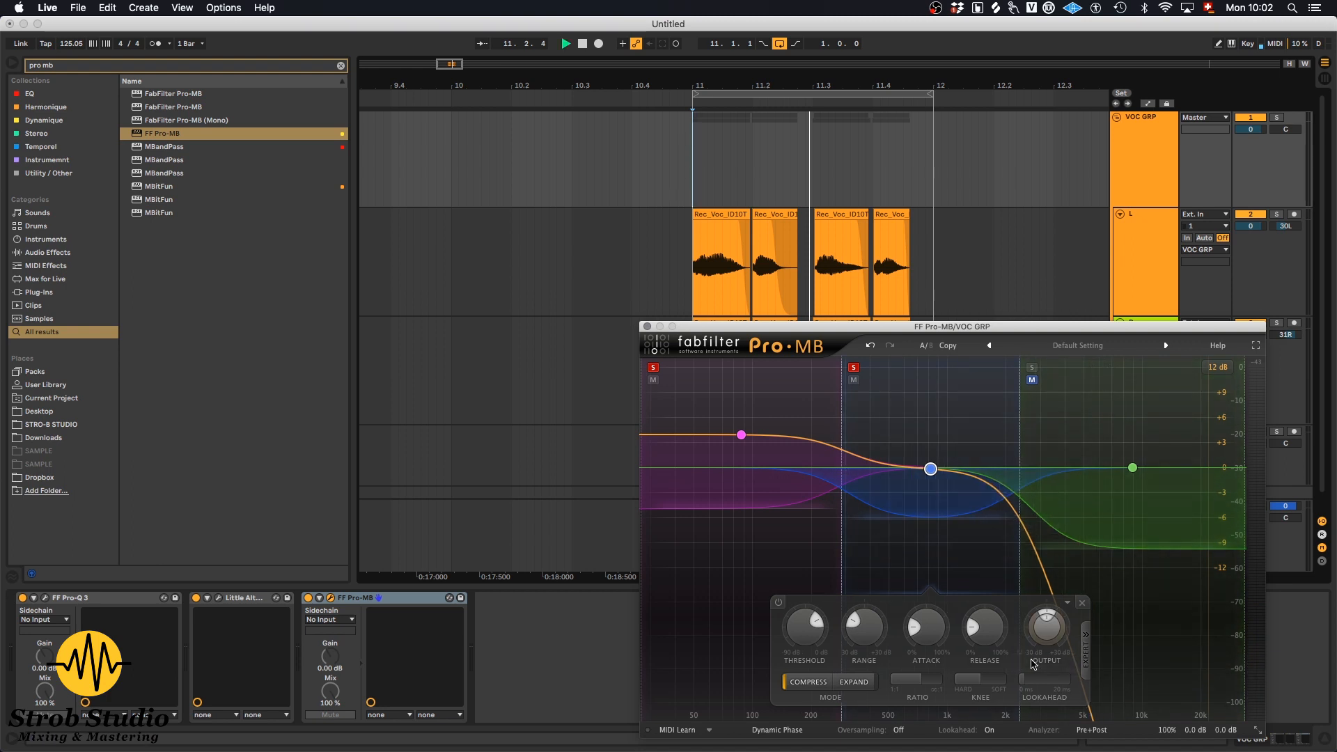
key(space)
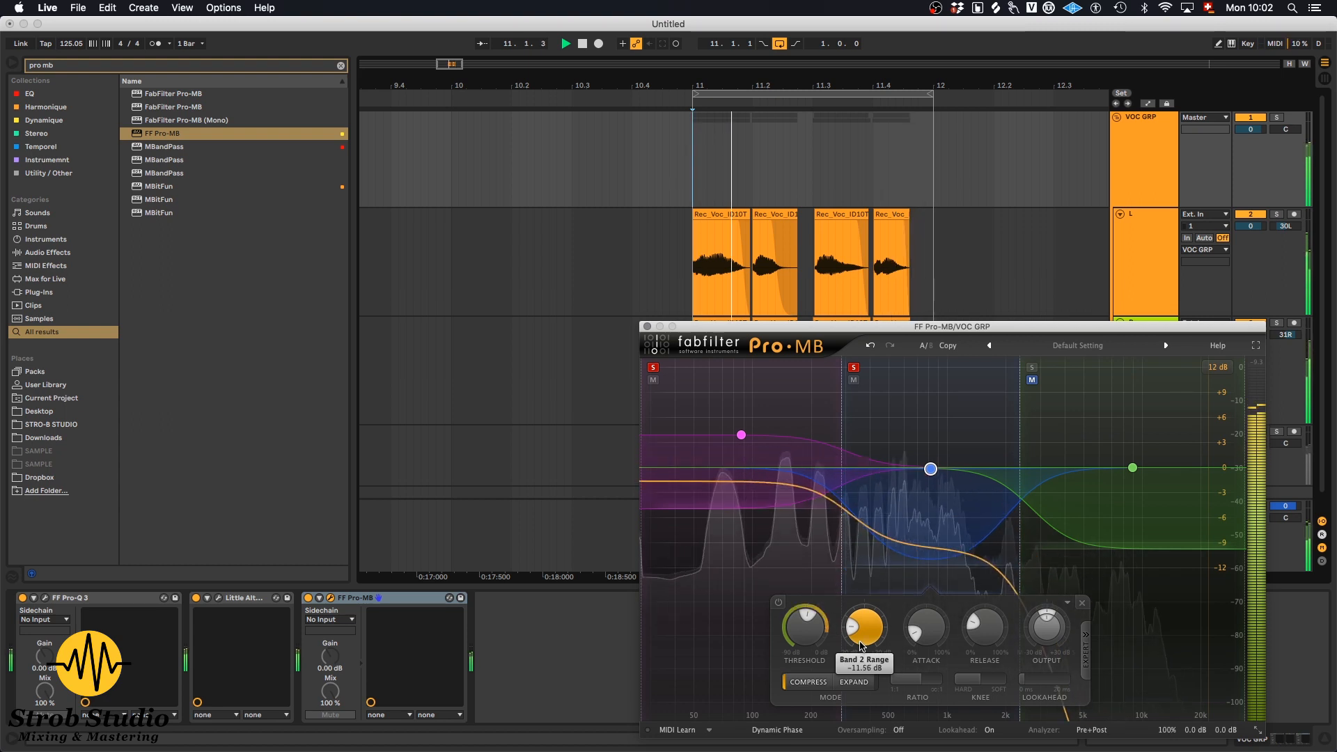
drag(1046, 627, 1038, 599)
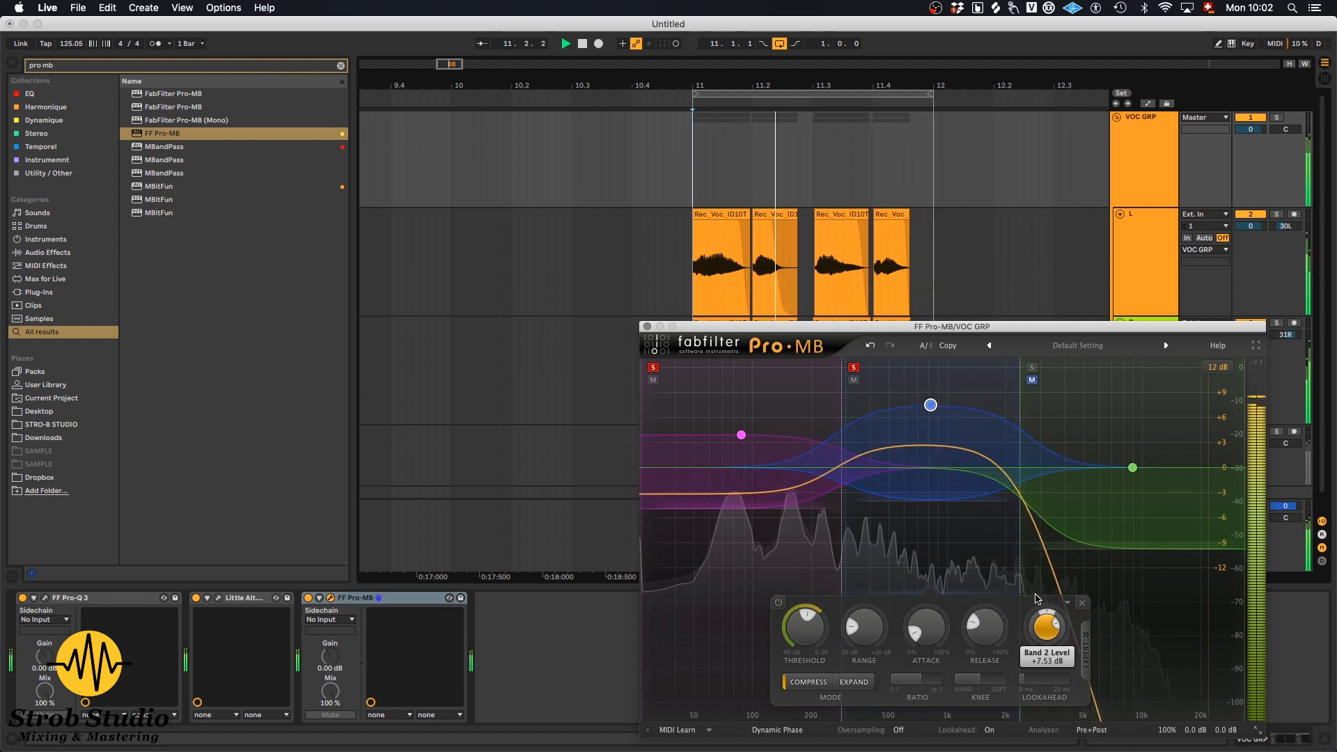
key(space)
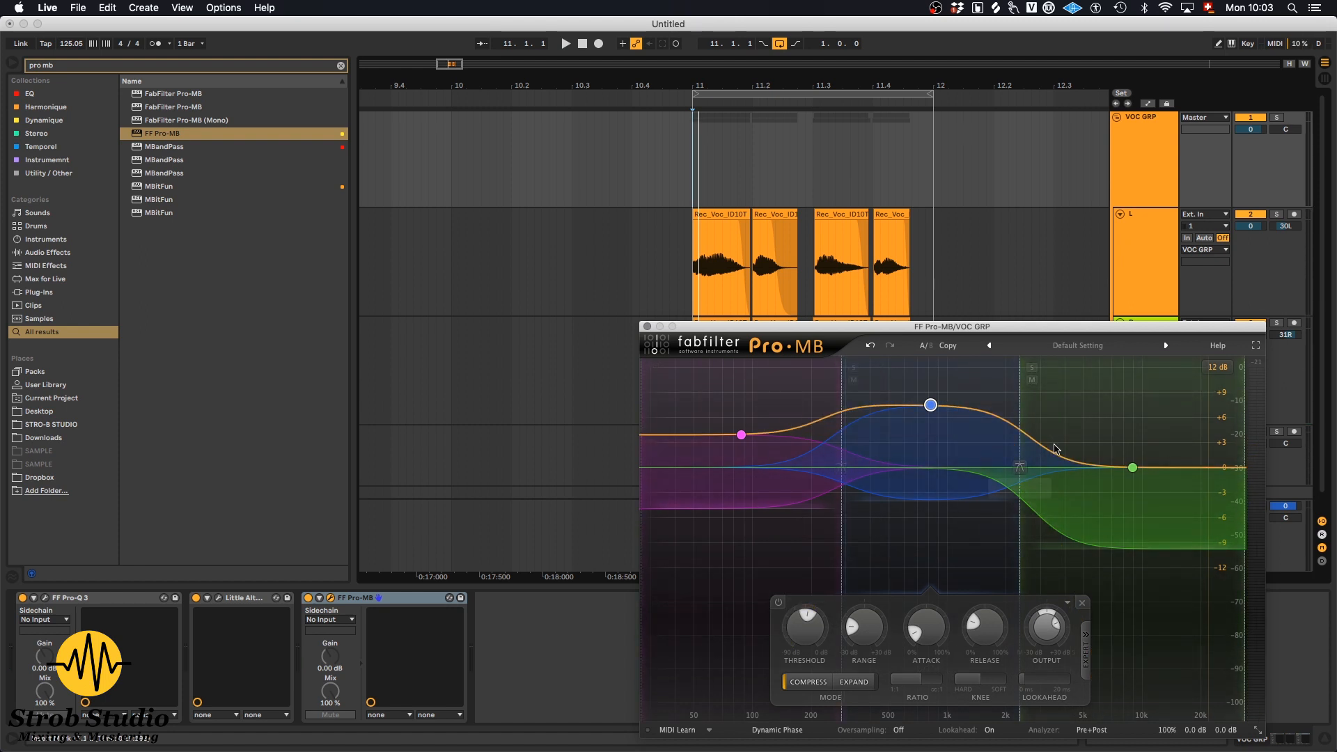
Step: Set the high band's attack to 0.0%, deepen its range, raise its level to +5.20 dB and move its crossover to 2714.1 Hz
key(space)
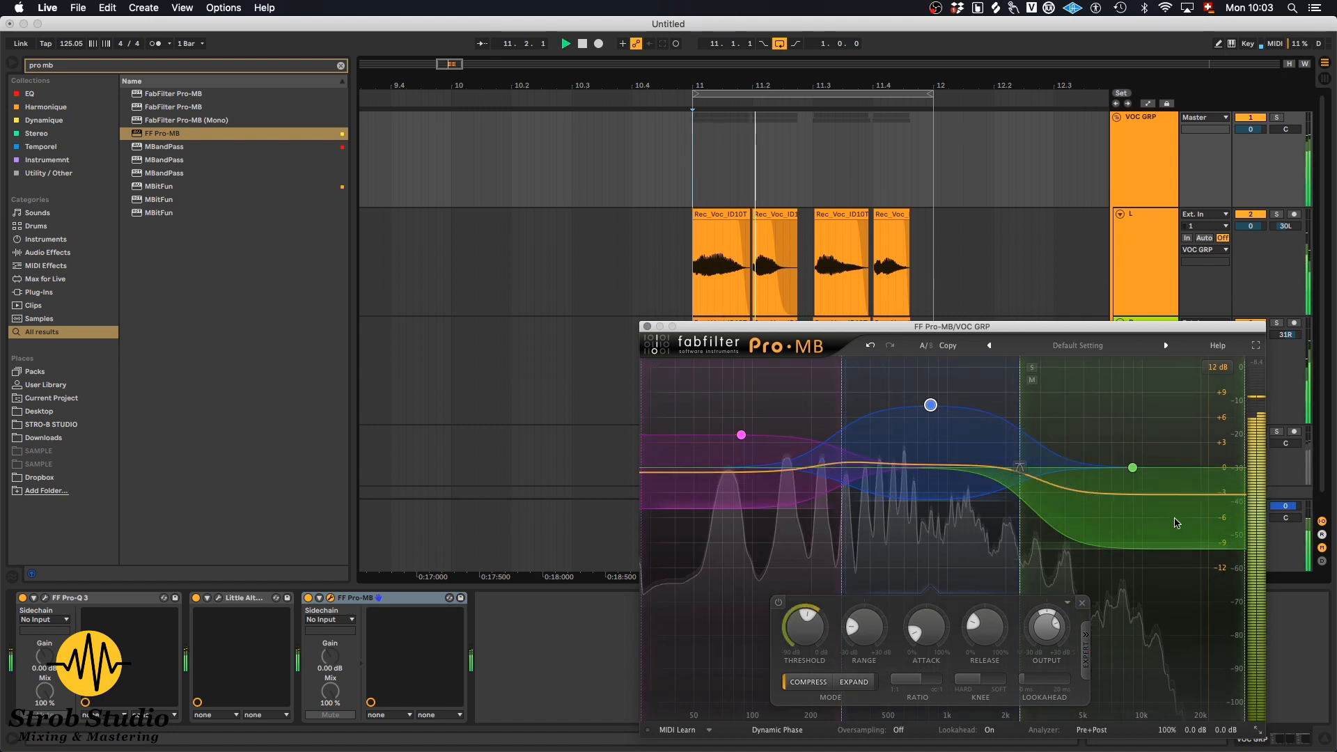
click(1133, 468)
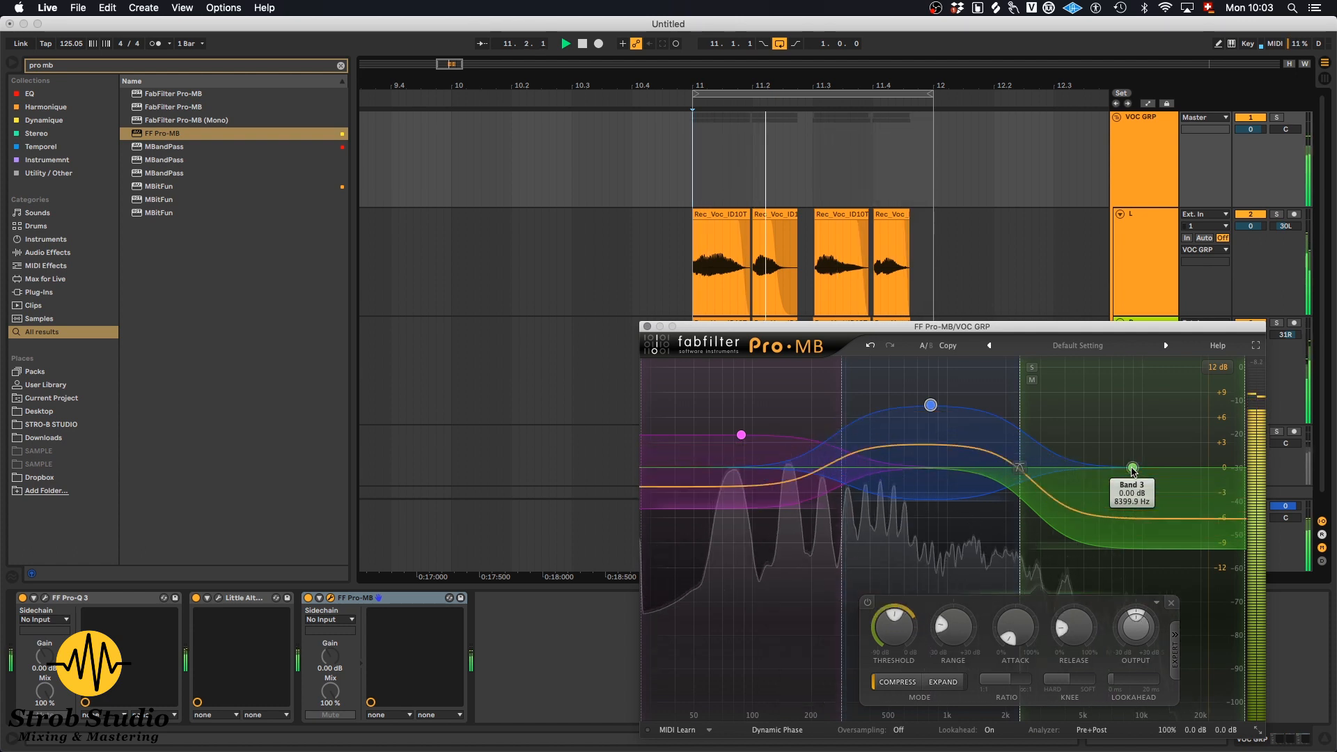
drag(978, 634, 979, 631)
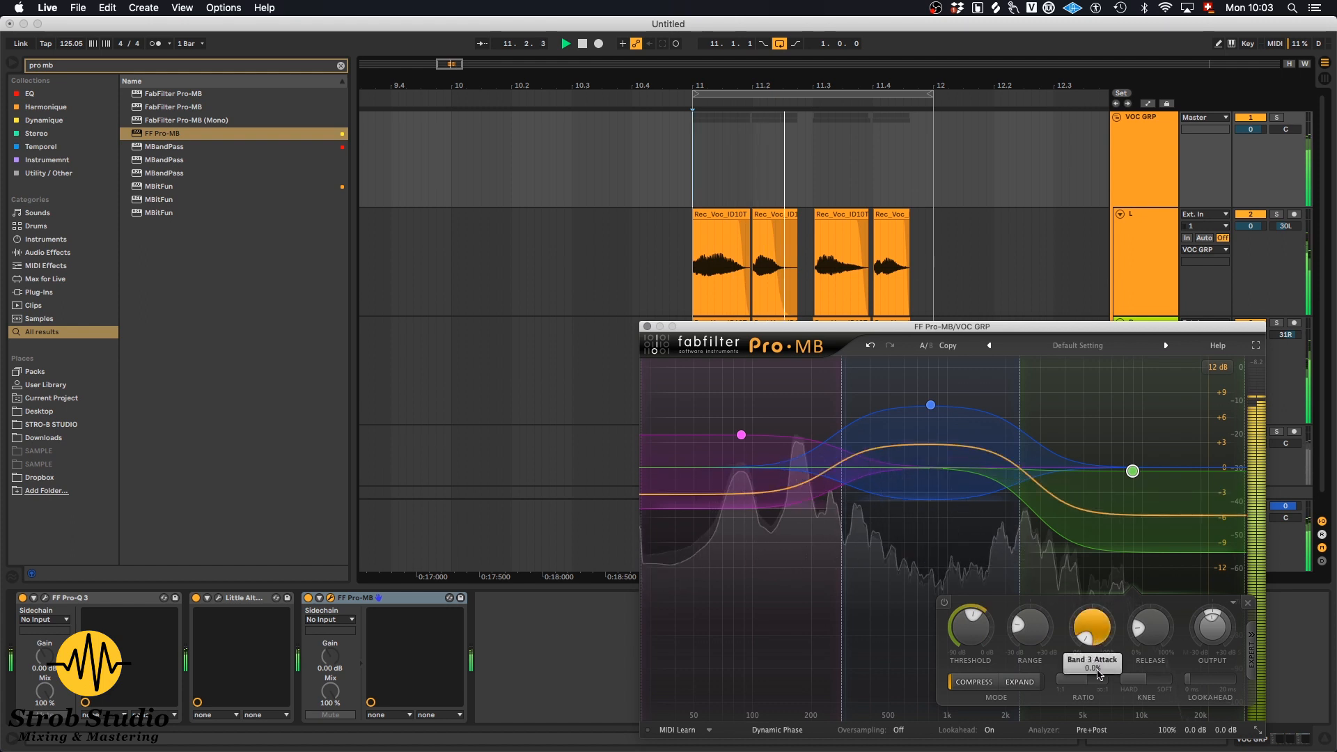
drag(1166, 638, 1162, 646)
drag(1030, 644, 1030, 664)
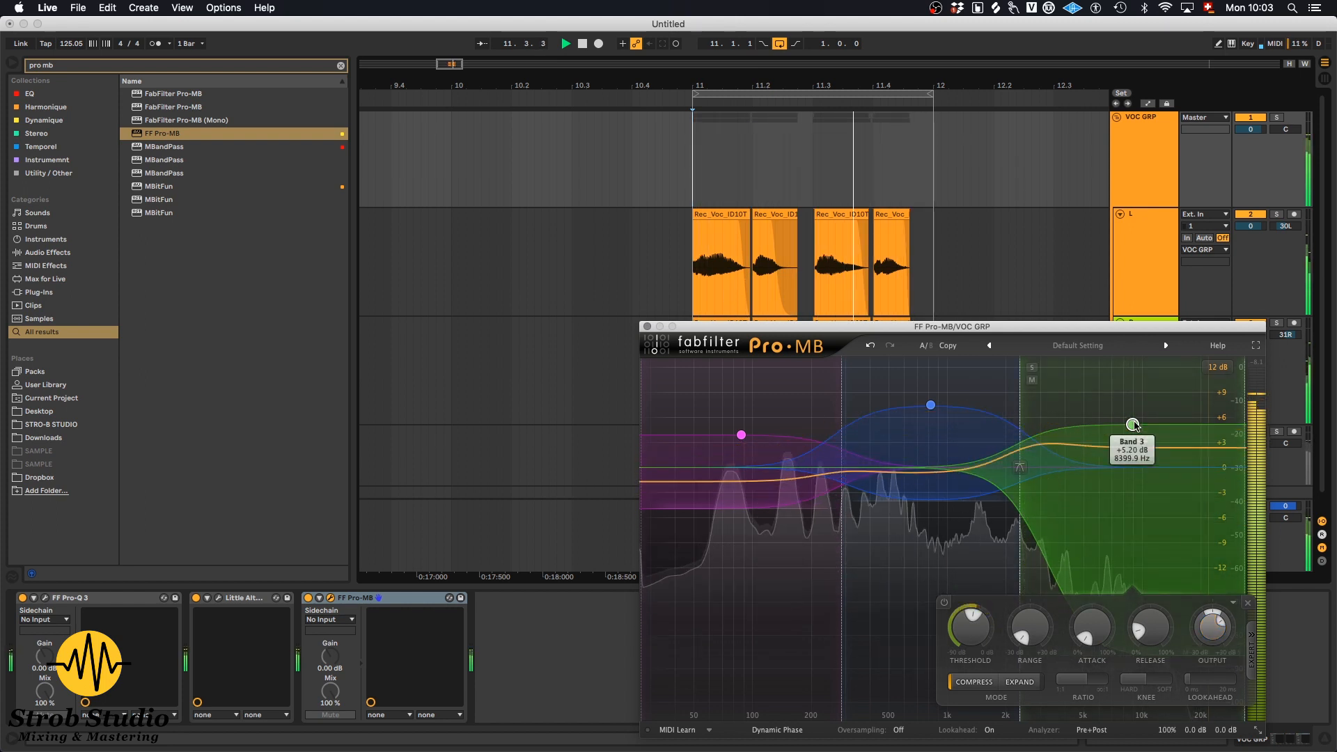
mouse_move(1020, 469)
mouse_down()
mouse_move(977, 469)
mouse_move(1069, 480)
mouse_move(1027, 482)
mouse_up()
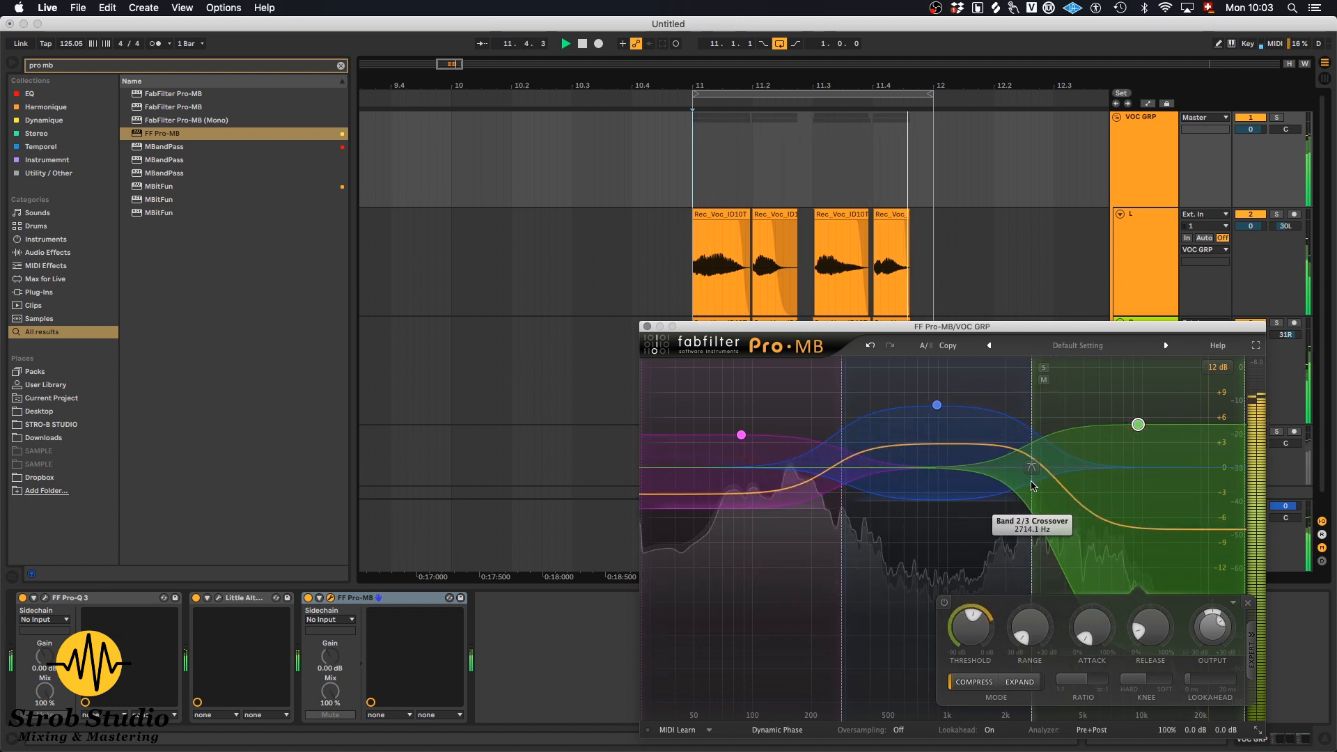
key(space)
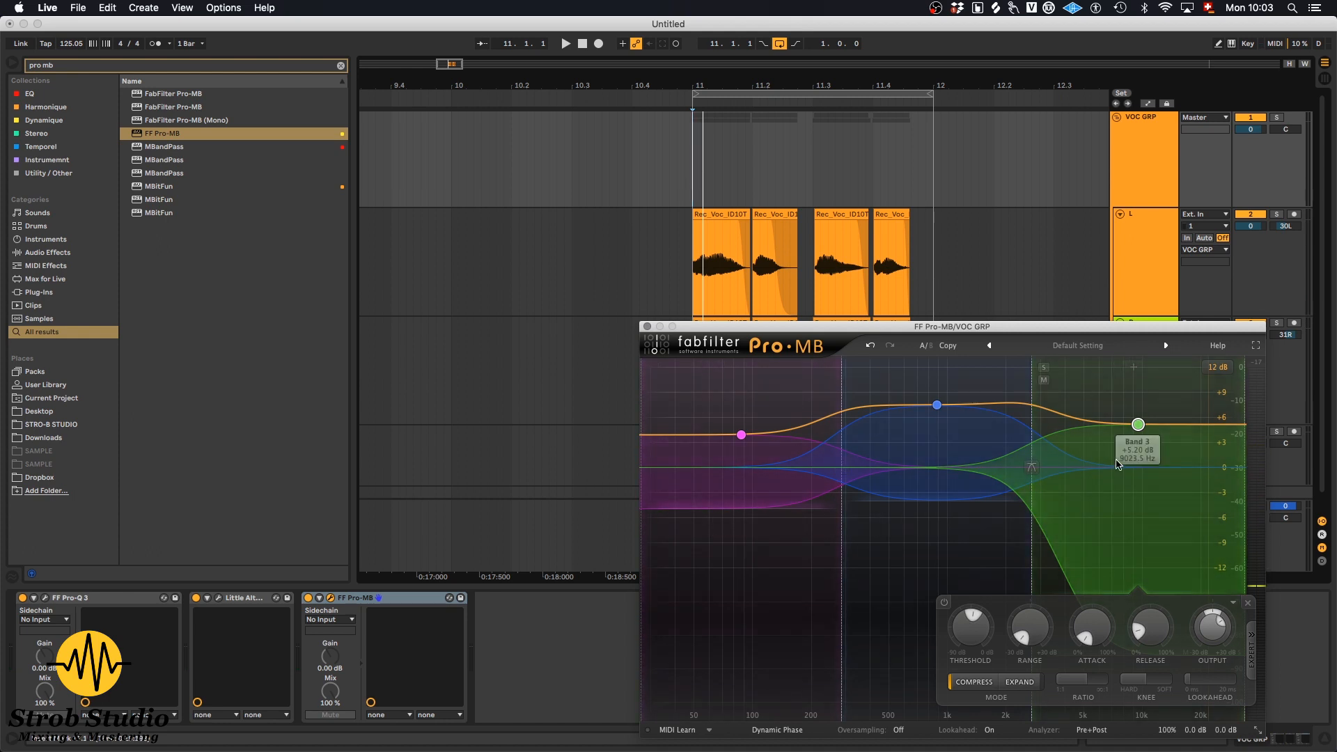
Step: Compare the looped vocals with Pro-MB bypassed and enabled
click(398, 571)
key(space)
key(space)
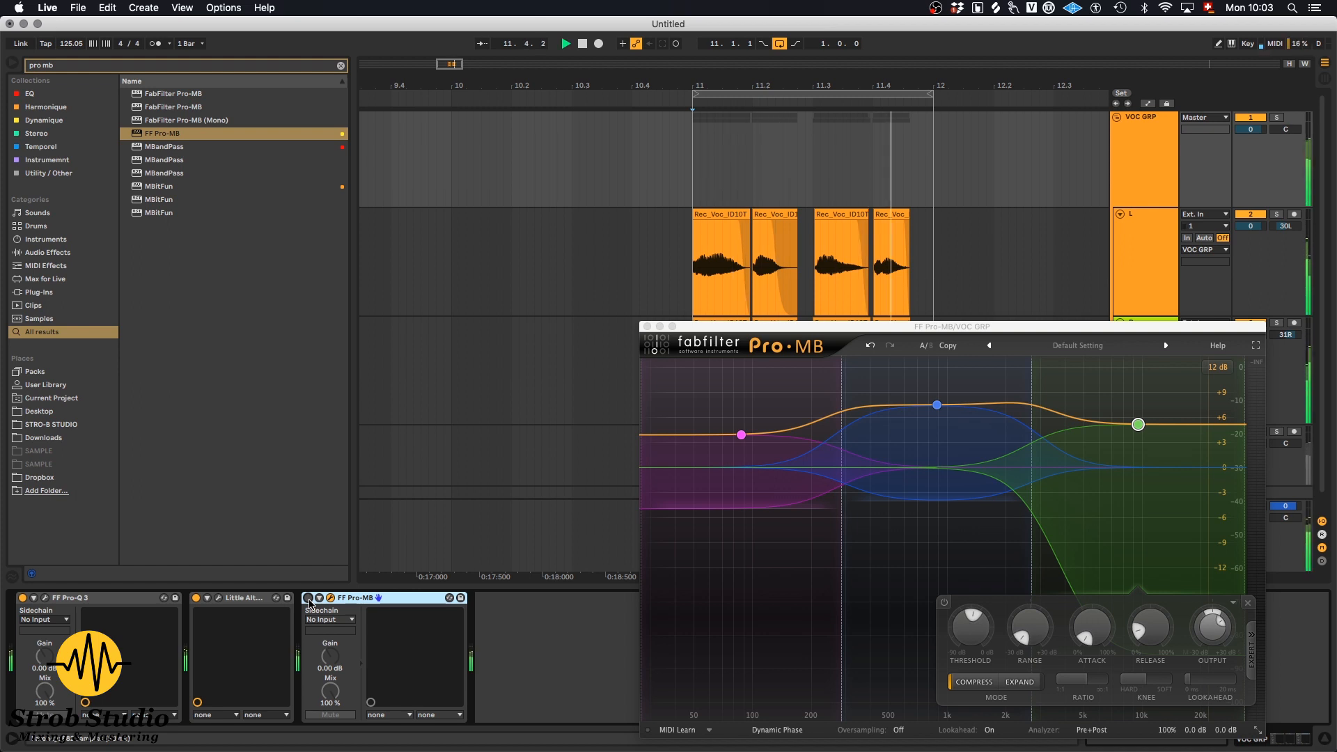
key(space)
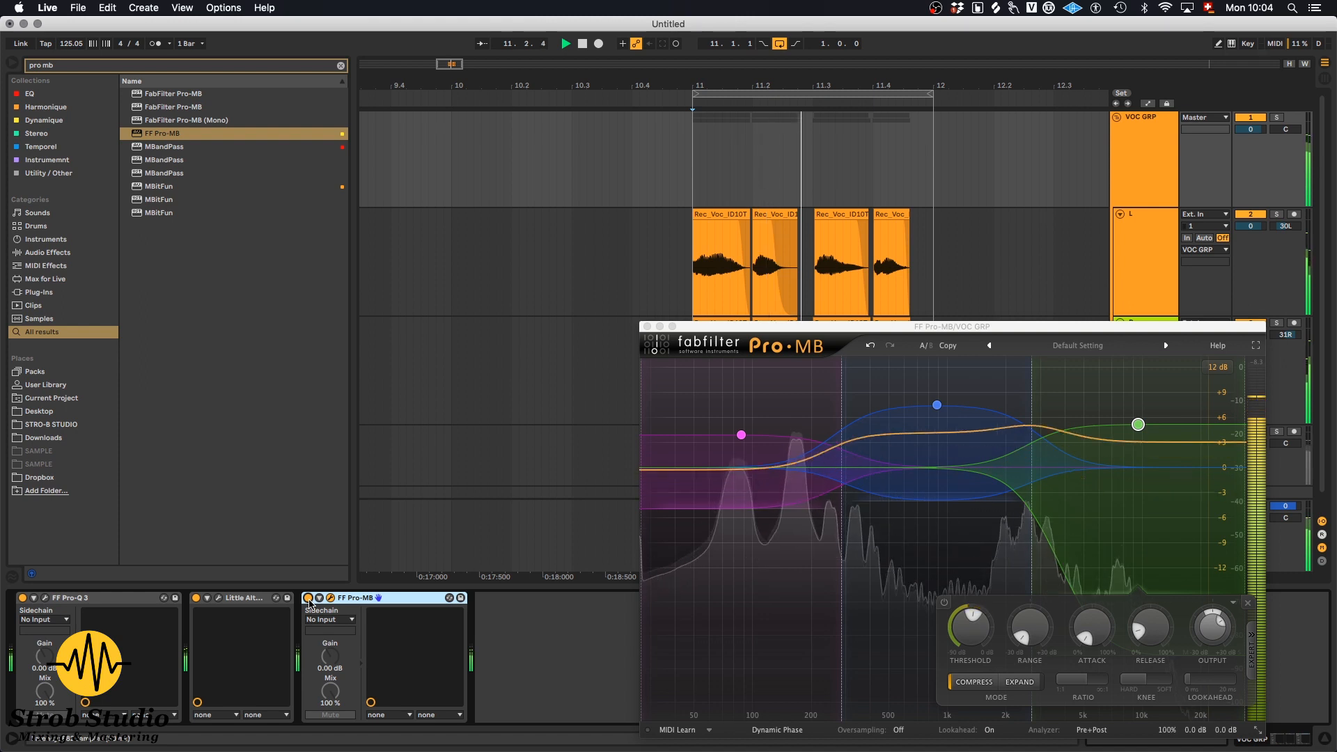
key(space)
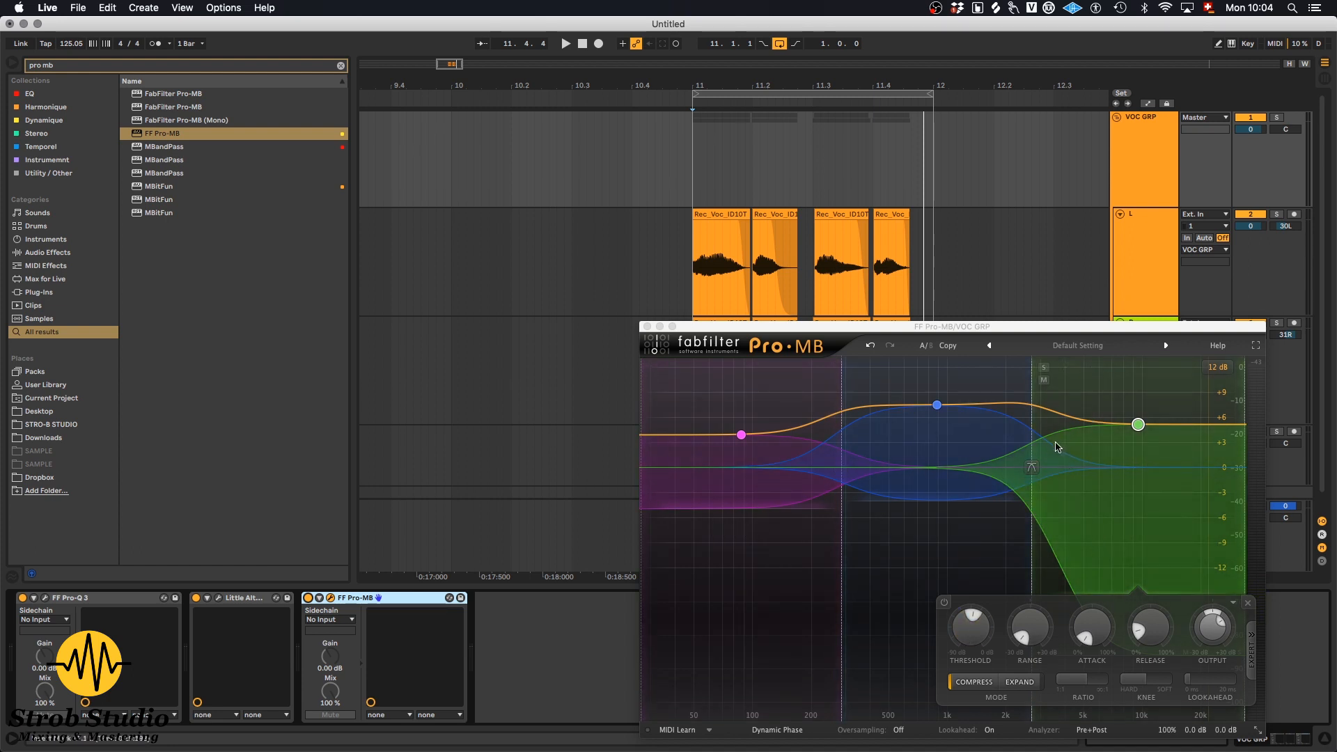
Step: Search the browser for "dyn eq", add Ozone 8 Dynamic EQ after Pro-MB on VOC GRP, and play the loop from bar 11
click(117, 68)
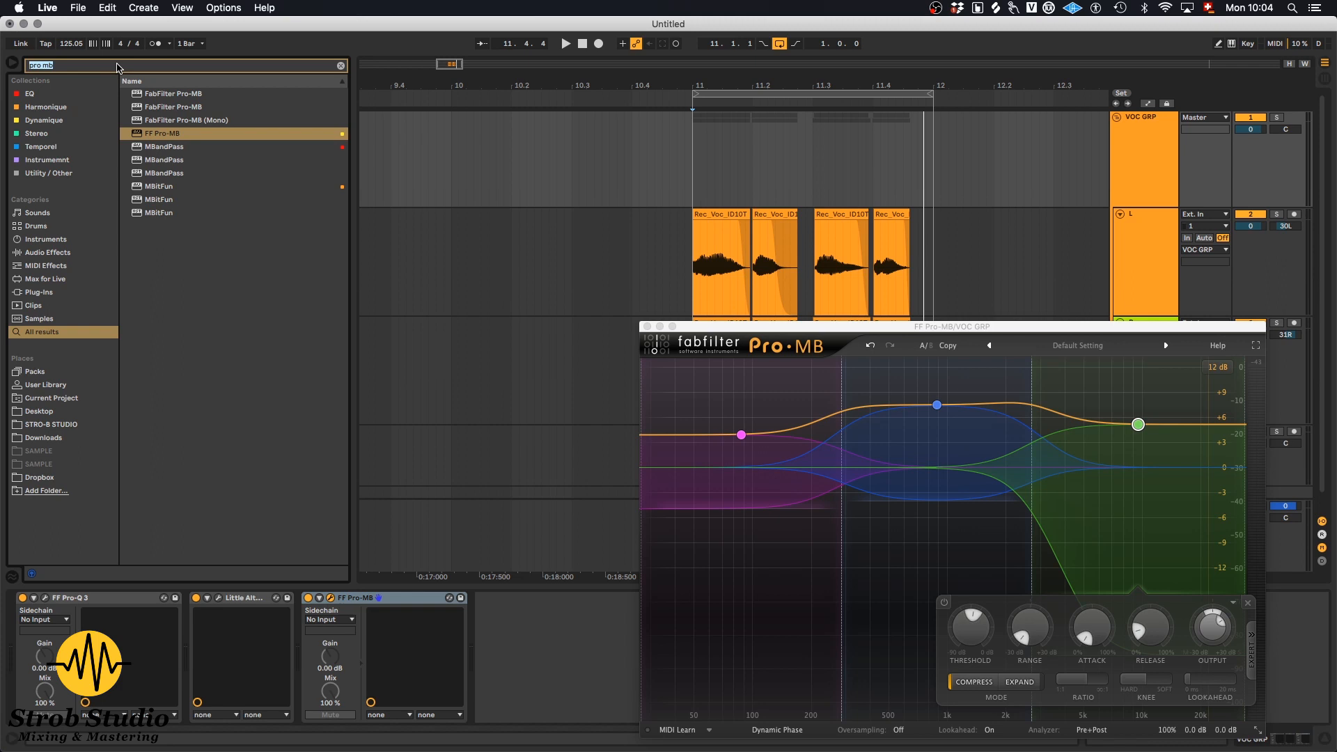
text(ozon)
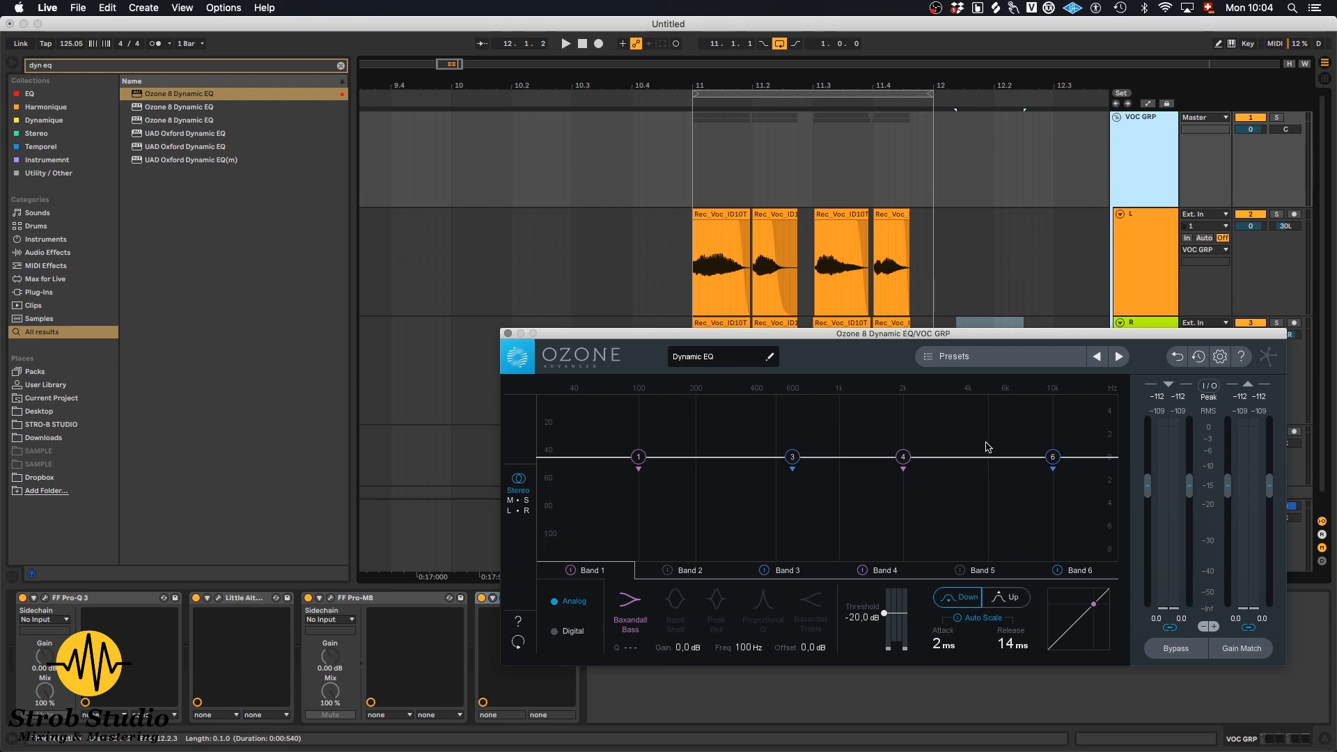
click(691, 162)
key(space)
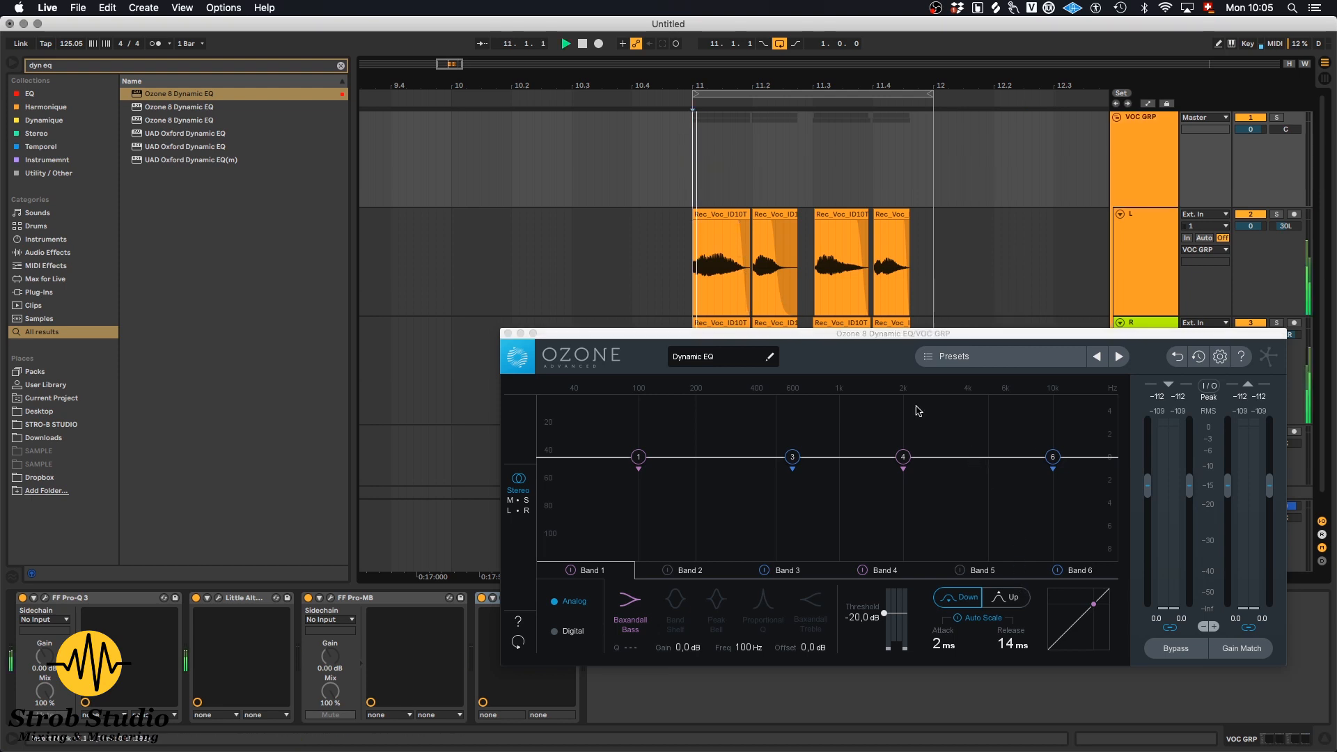
Step: Audition the upper mids and set dynamic EQ band 4 to -5.5 dB at 2.64 kHz with a 100 ms release
mouse_move(969, 432)
mouse_down()
mouse_move(1018, 416)
mouse_move(930, 405)
mouse_move(1000, 417)
mouse_move(985, 432)
mouse_move(971, 414)
mouse_up()
key(space)
drag(904, 457, 919, 459)
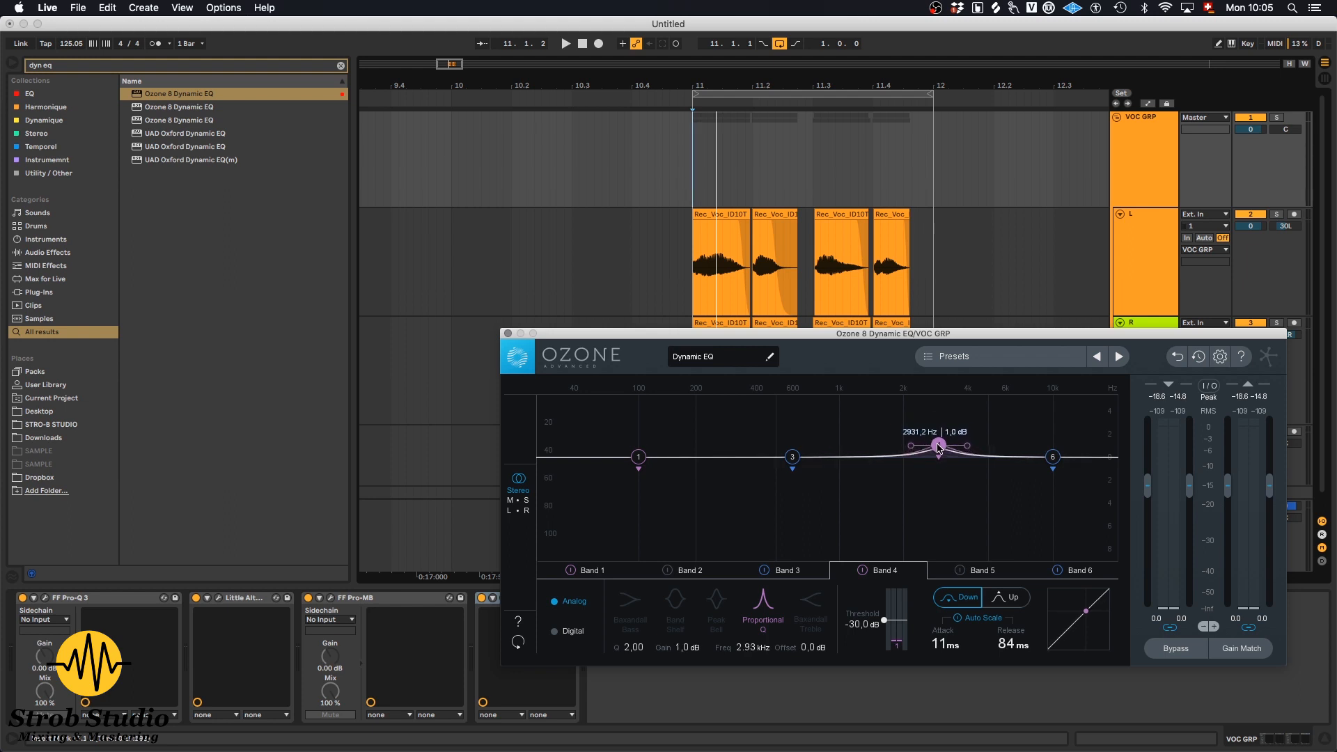
key(space)
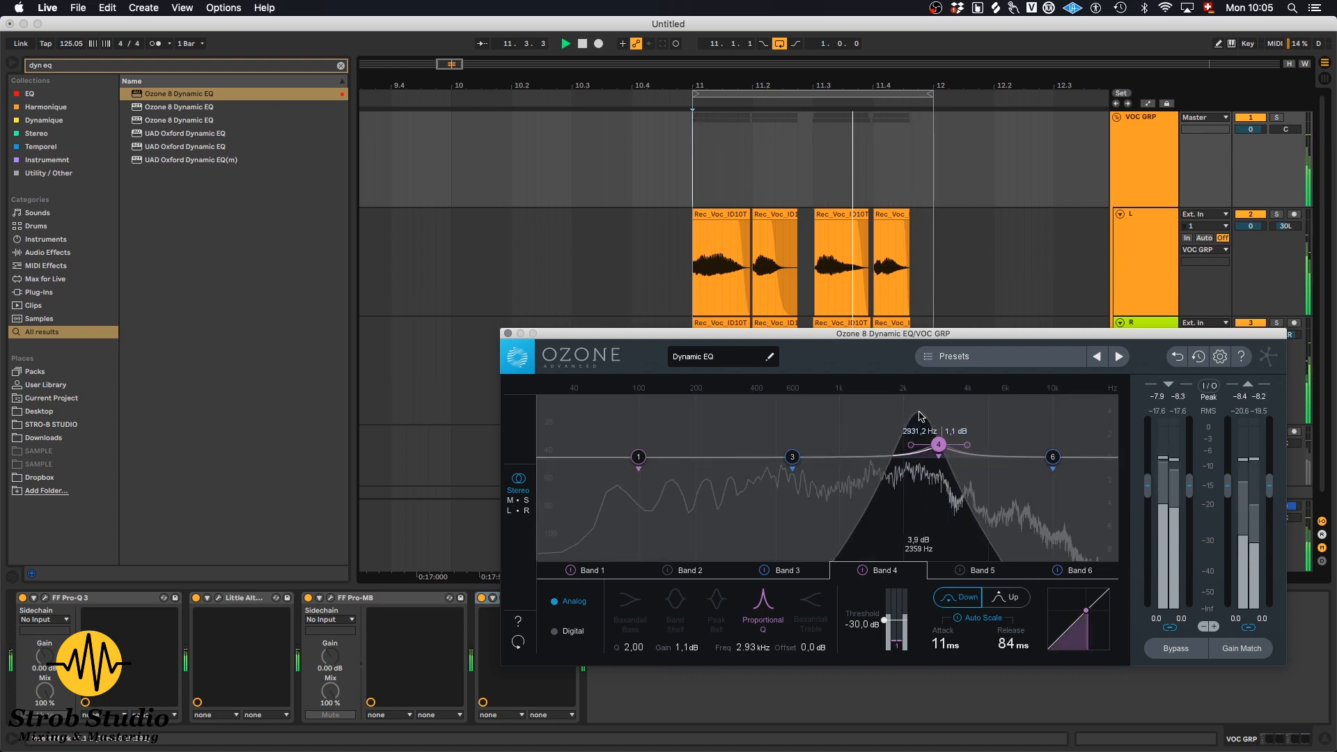
drag(938, 445, 929, 519)
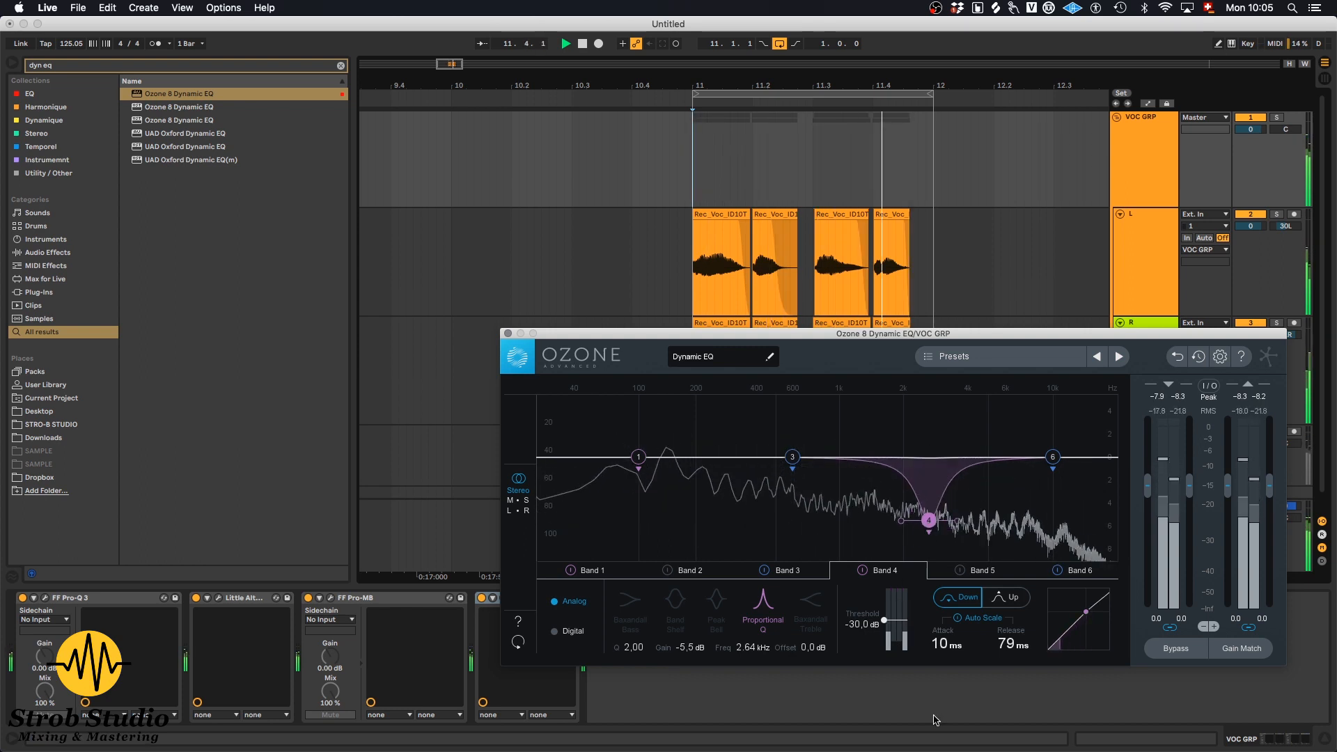
drag(1019, 649, 1017, 645)
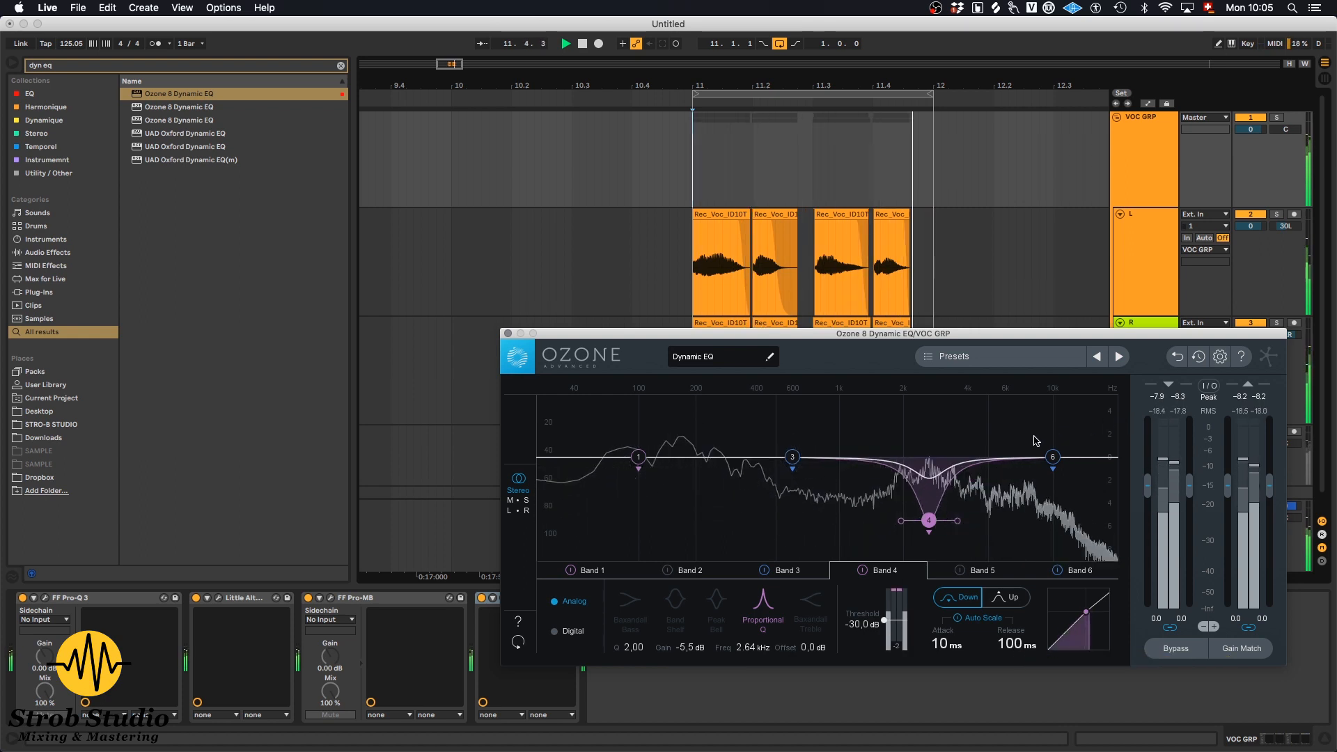
Step: Move dynamic EQ band 3 to 5.65 kHz at -1.9 dB and play the loop to hear it
drag(1024, 427, 993, 405)
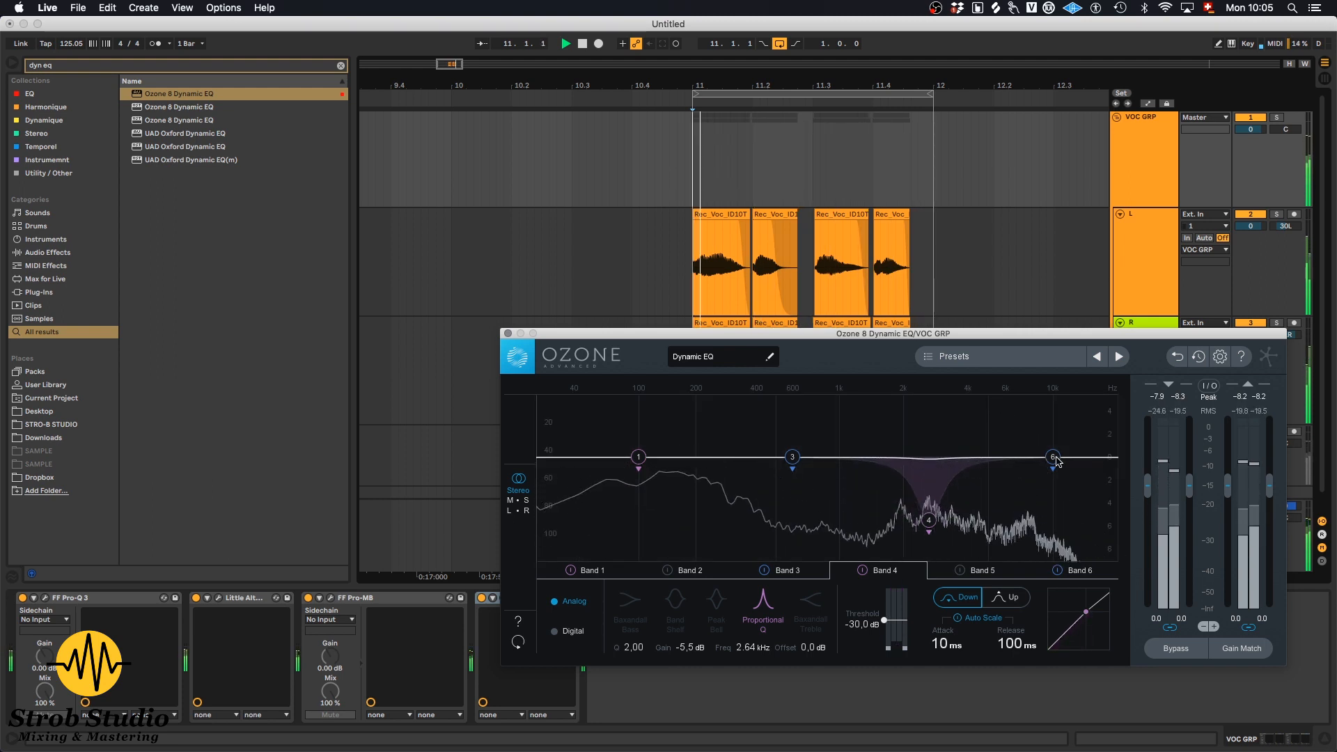
key(space)
drag(793, 458, 868, 464)
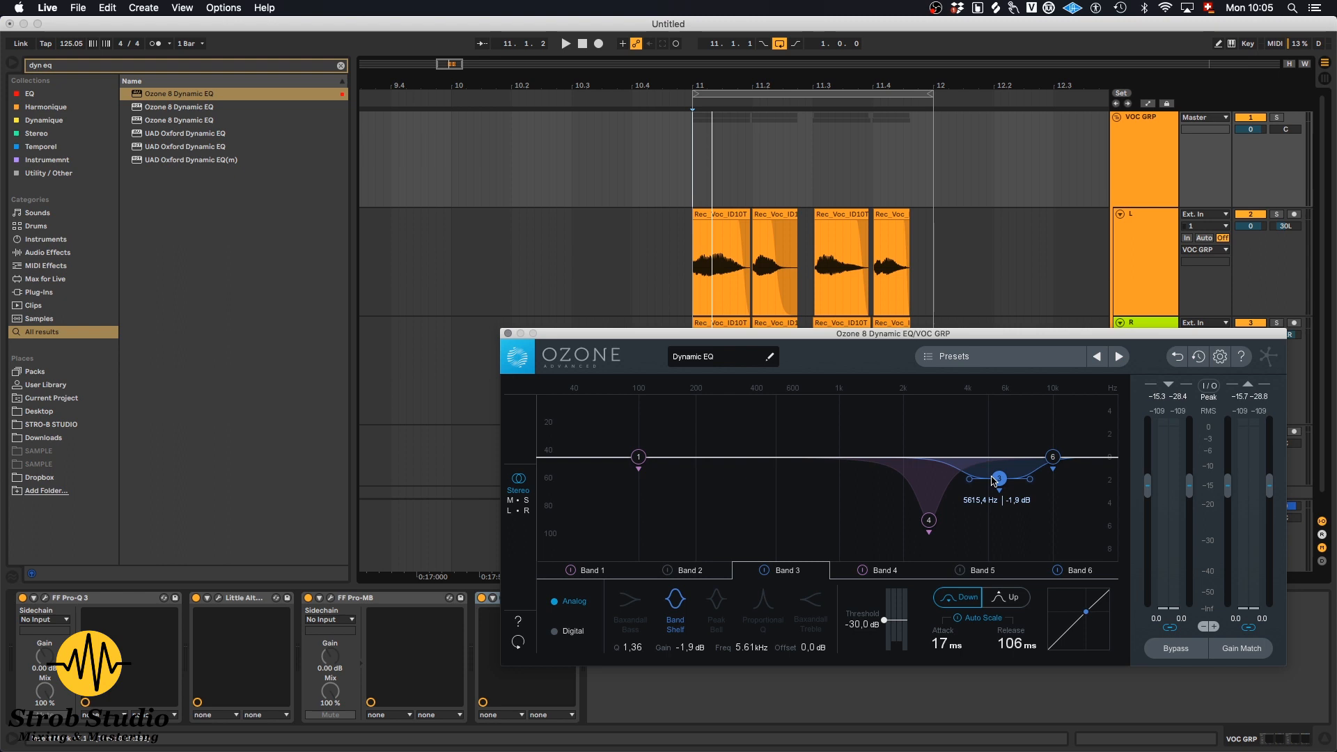
key(space)
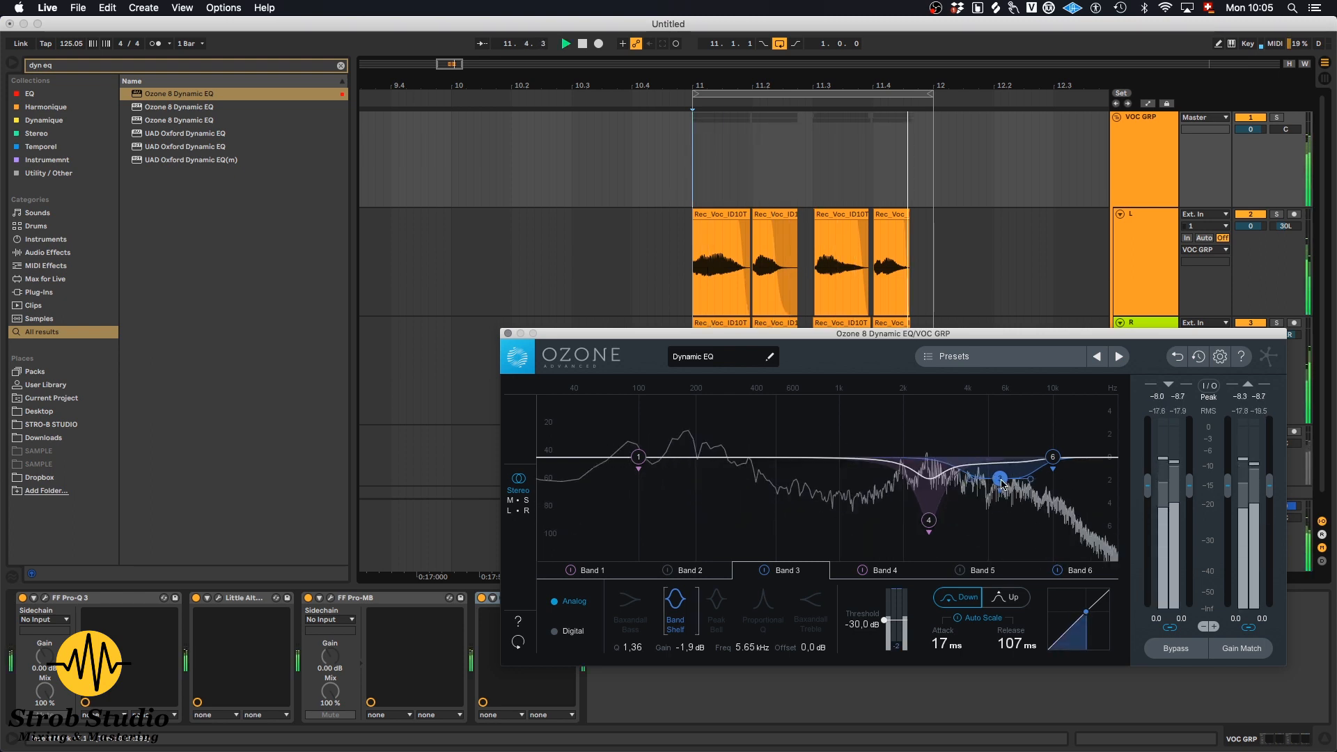
Step: Set band 3's threshold to -21.7 dB and its gain to -9.0 dB at 5.78 kHz while auditioning the loop
drag(885, 625, 886, 615)
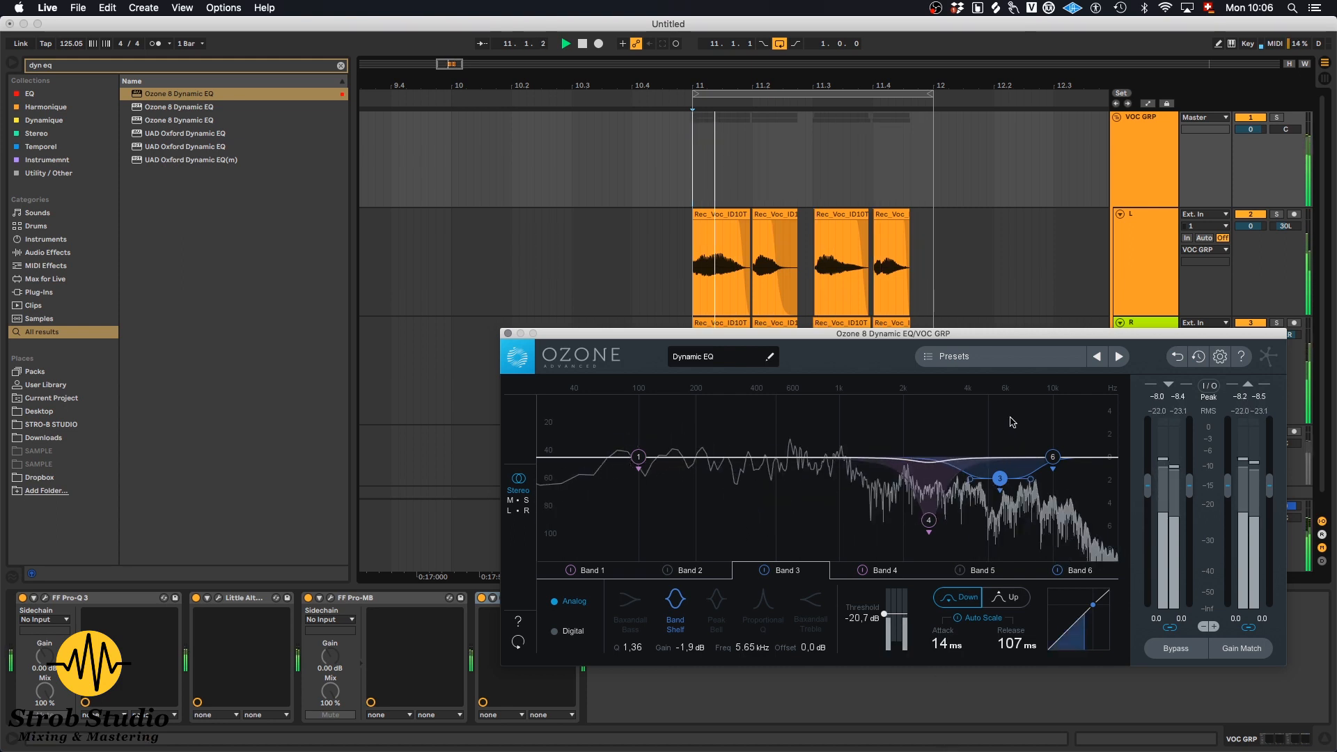
drag(886, 614, 886, 614)
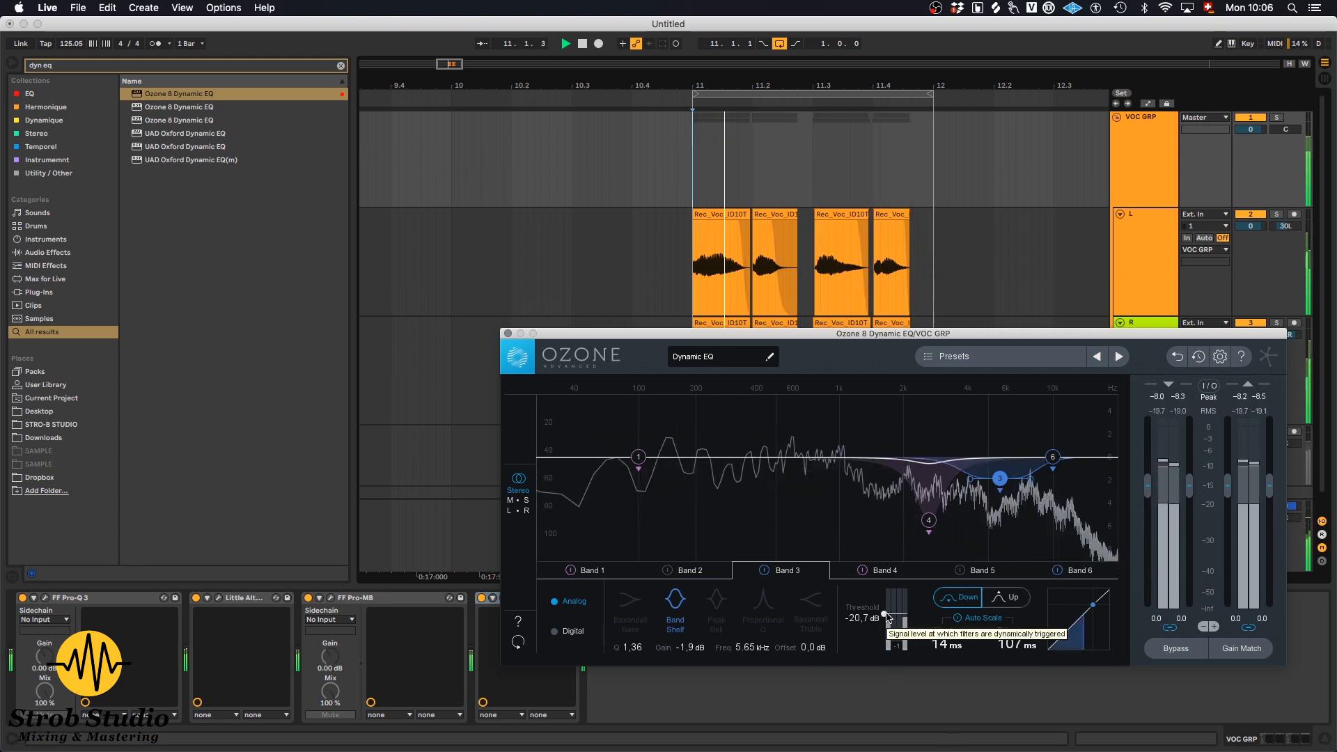
drag(1001, 486, 1002, 496)
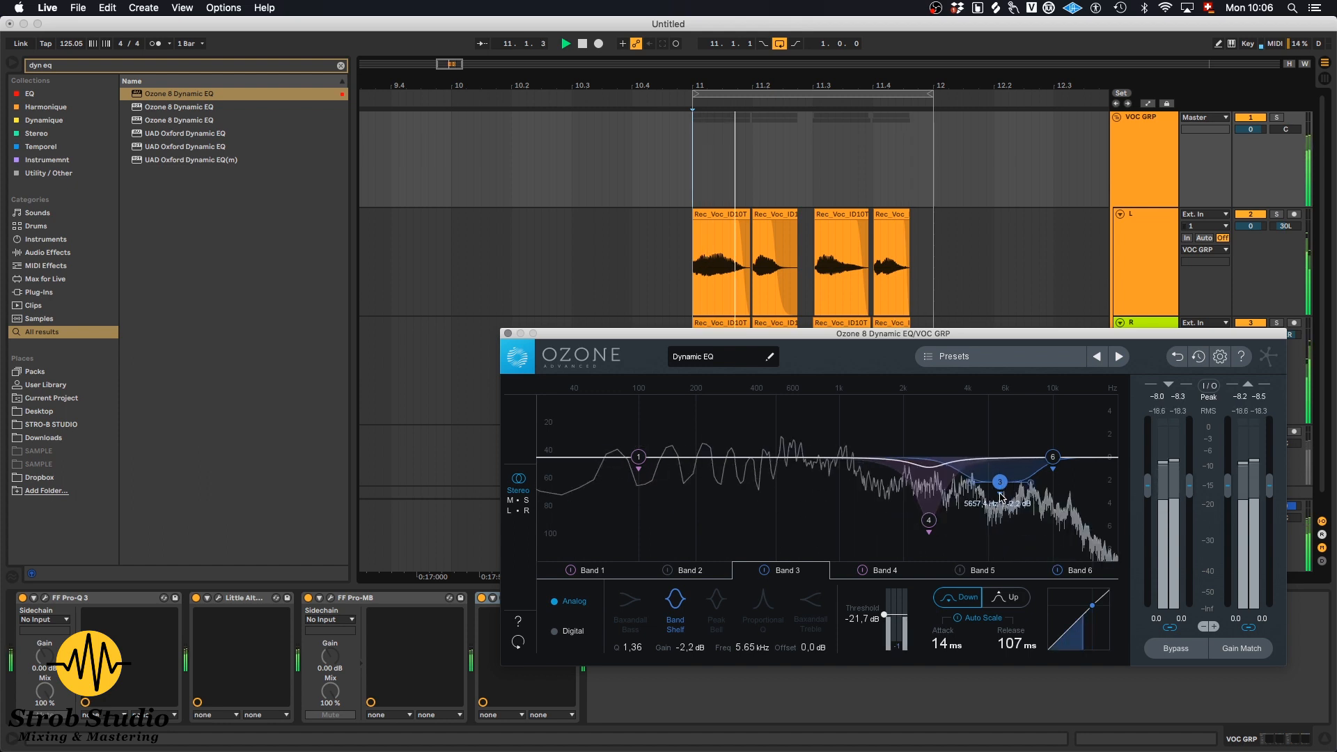
drag(992, 676, 1004, 679)
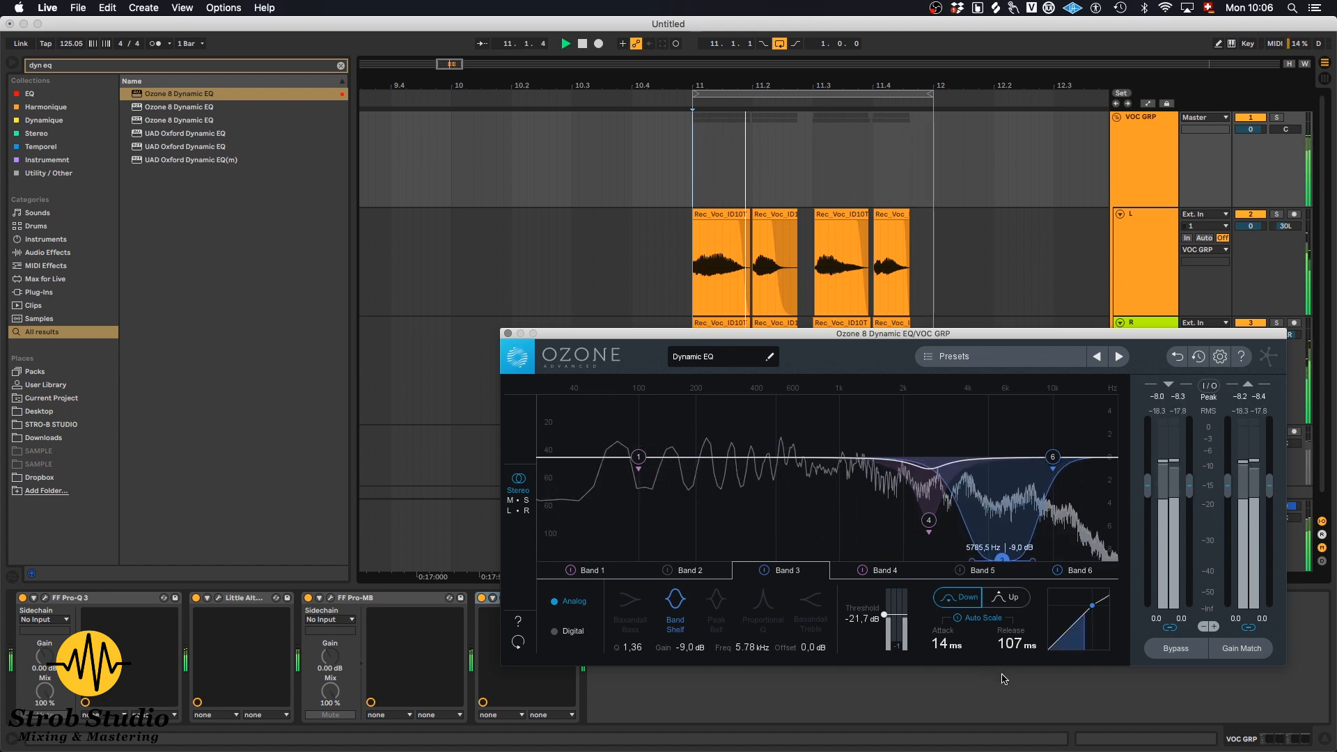
key(space)
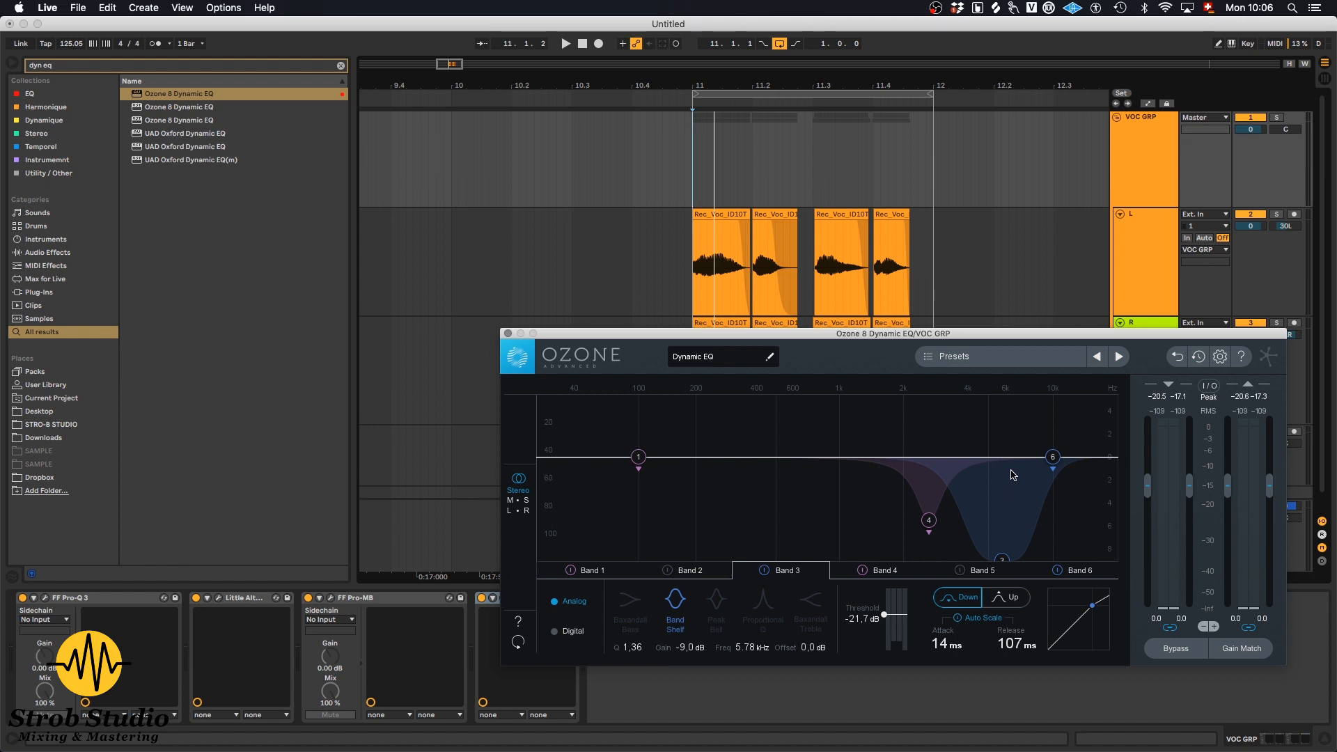
key(space)
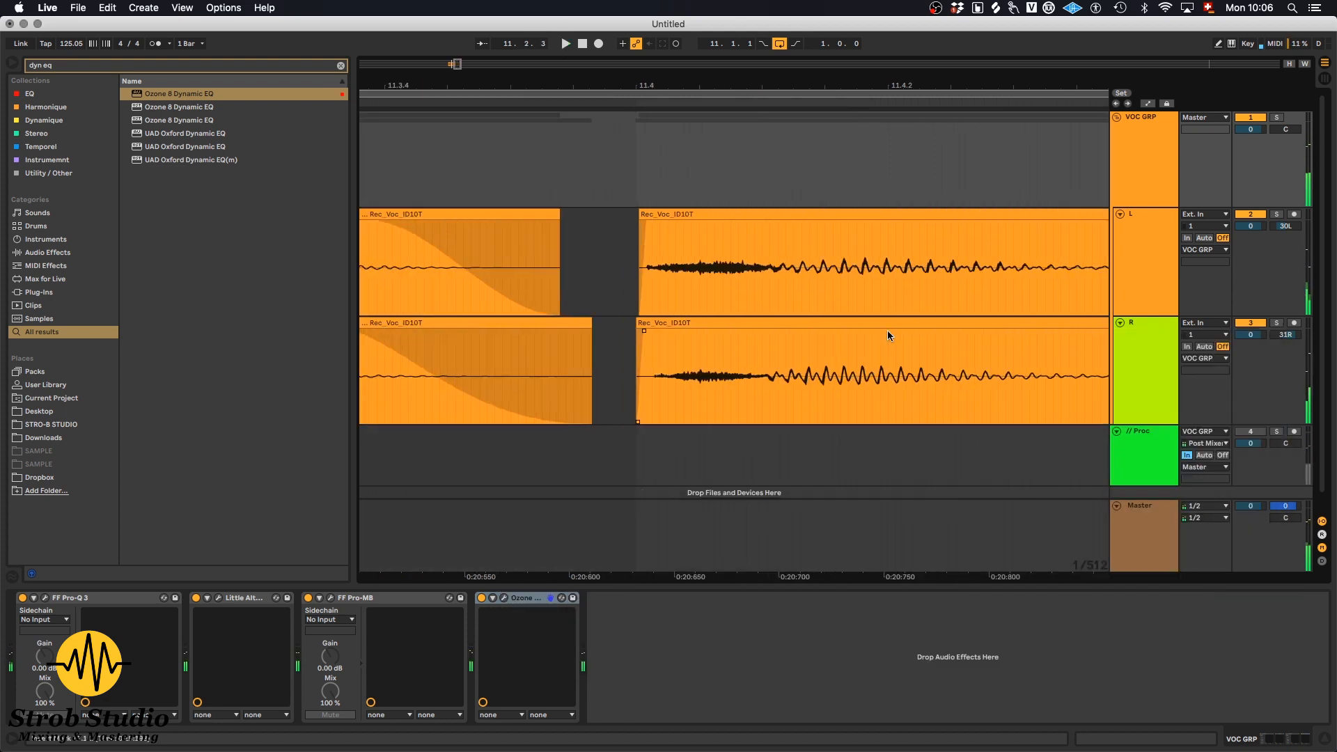
Step: Split the last vocal clip on both the L and R tracks where the consonant ends, just after 11.4
scroll(887, 330, up, 2)
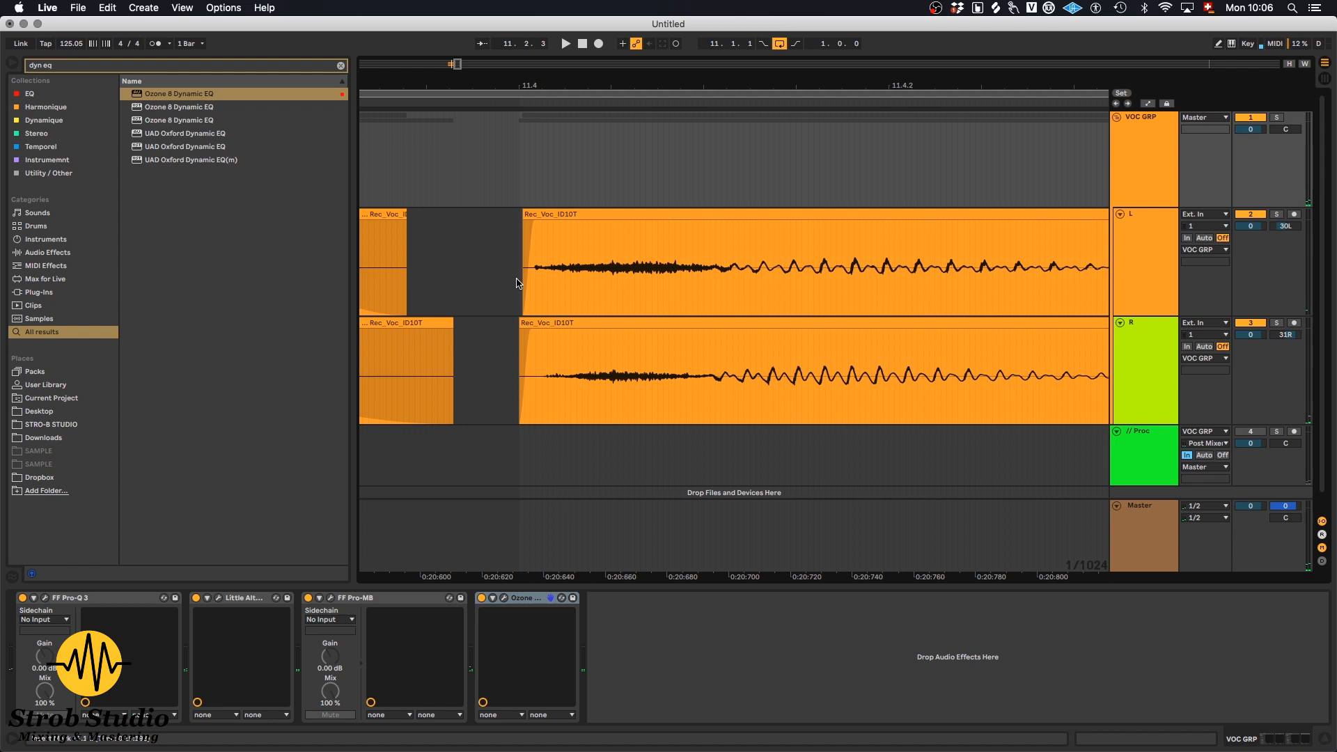
click(721, 298)
key(super+e)
click(722, 365)
key(super+e)
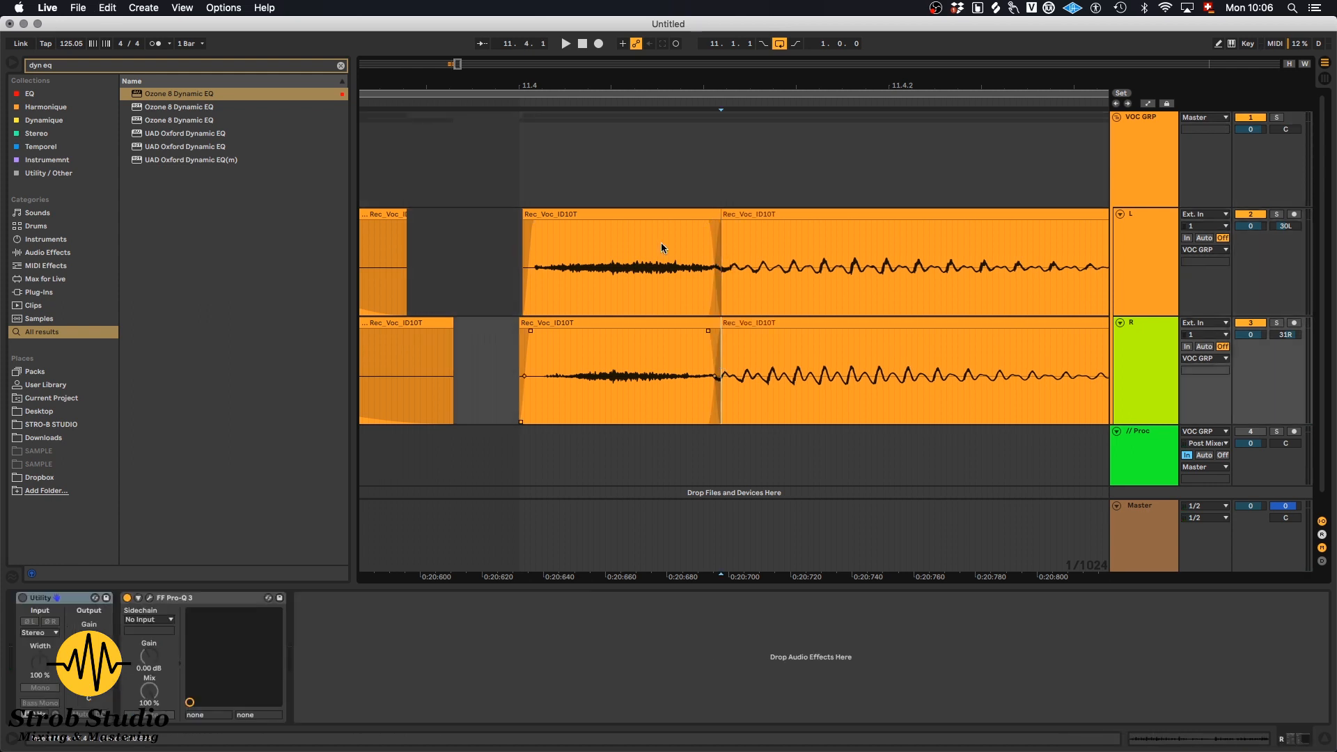
Step: Set the clip gain of the split consonant slices on the L and R tracks to -0.13 dB
double_click(644, 211)
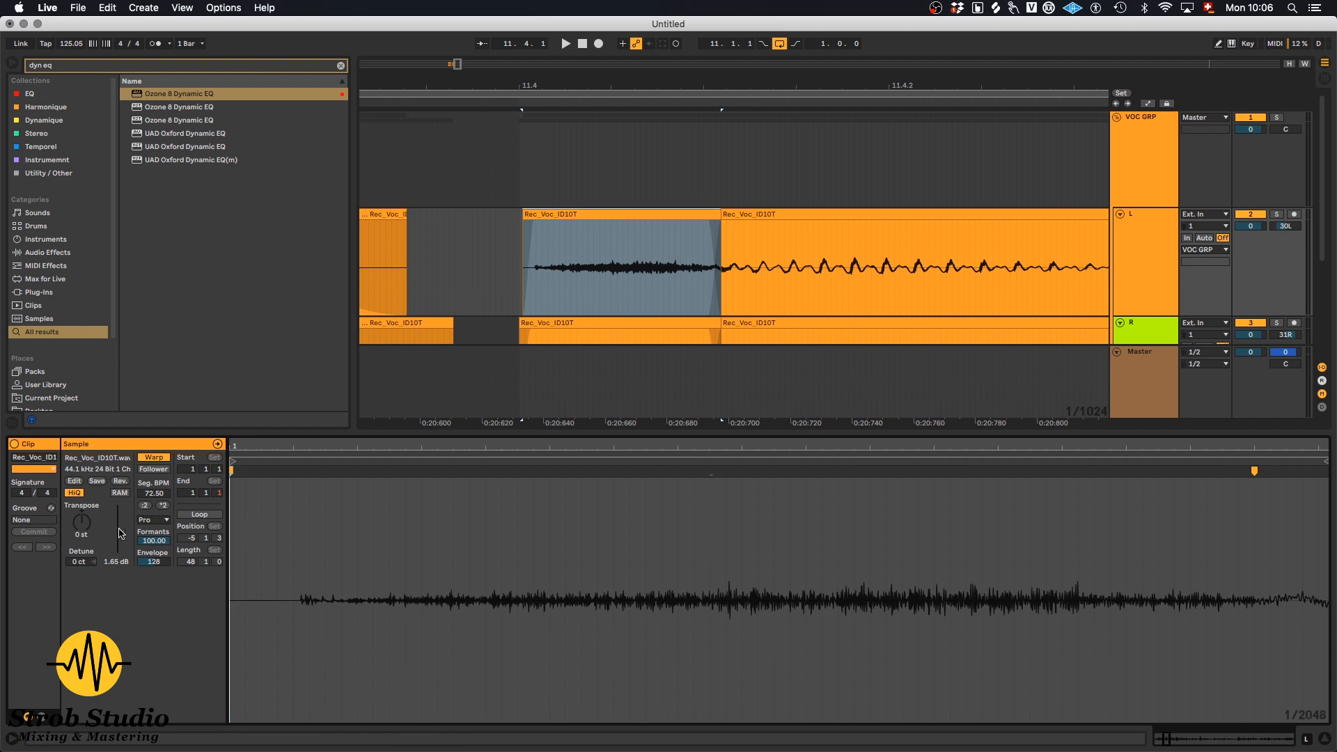
scroll(126, 537, down, 3)
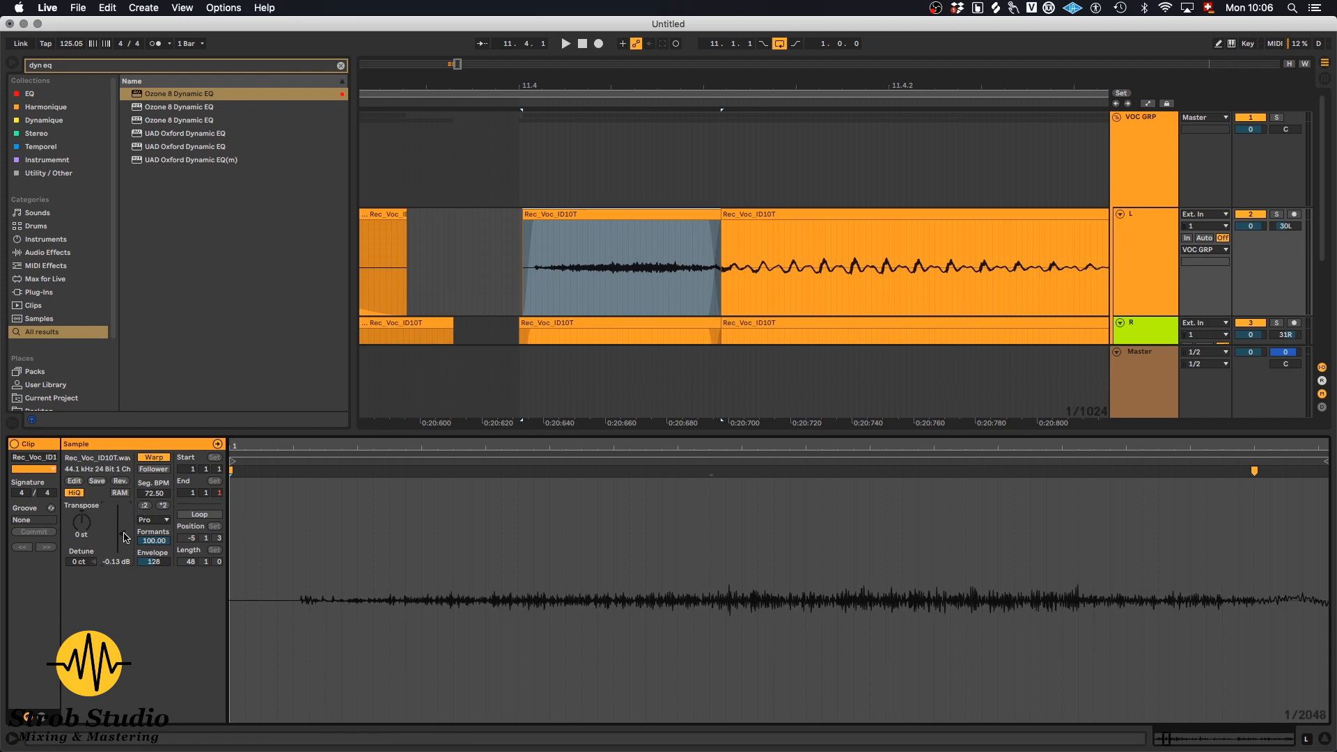
scroll(666, 255, down, 2)
click(662, 252)
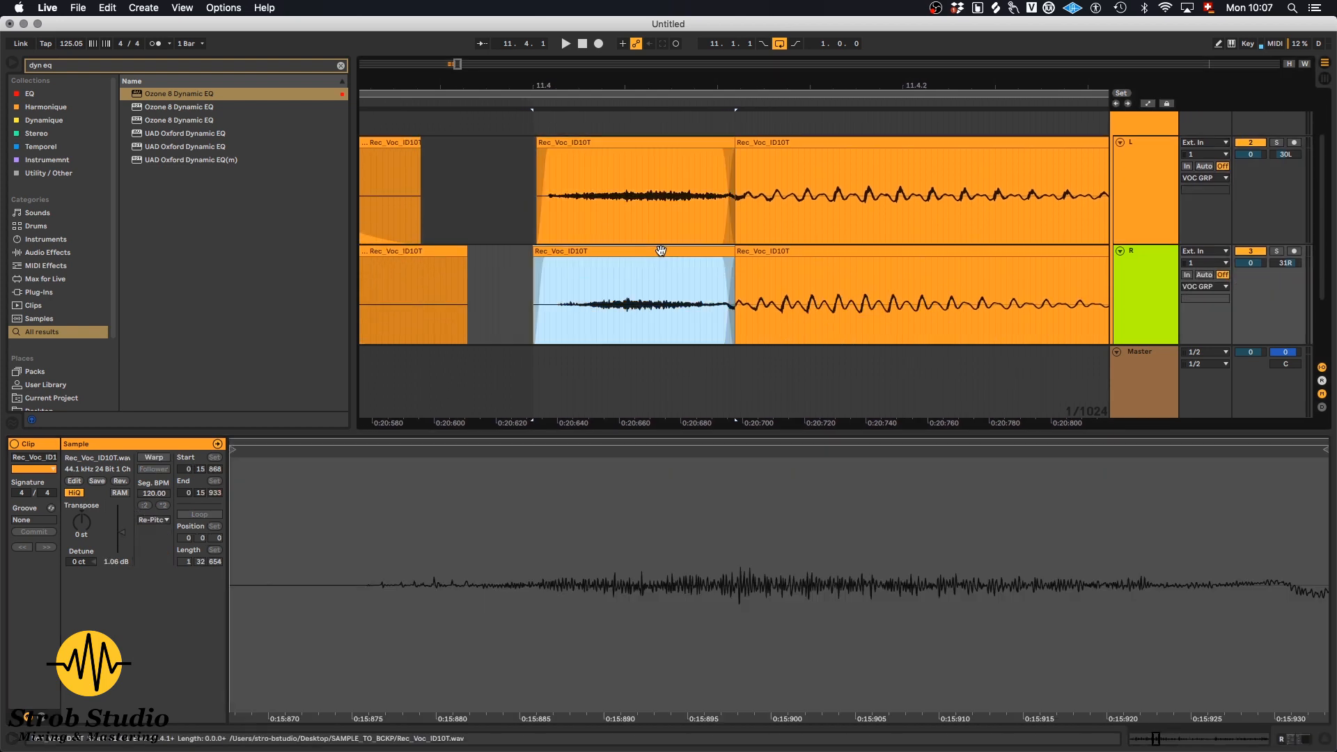
click(126, 534)
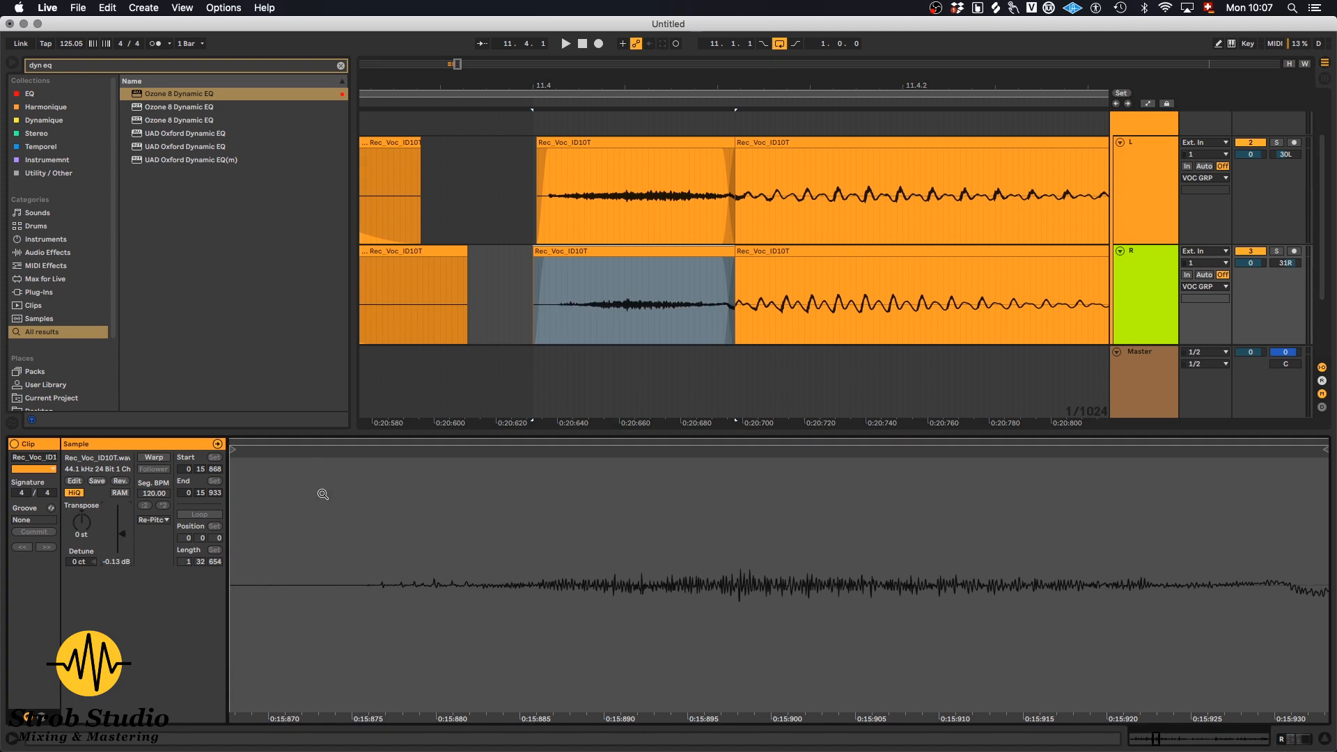
Step: Select the one-bar loop range at bar 11 and play the edited vocal slices
key(minus)
key(minus)
key(minus)
key(minus)
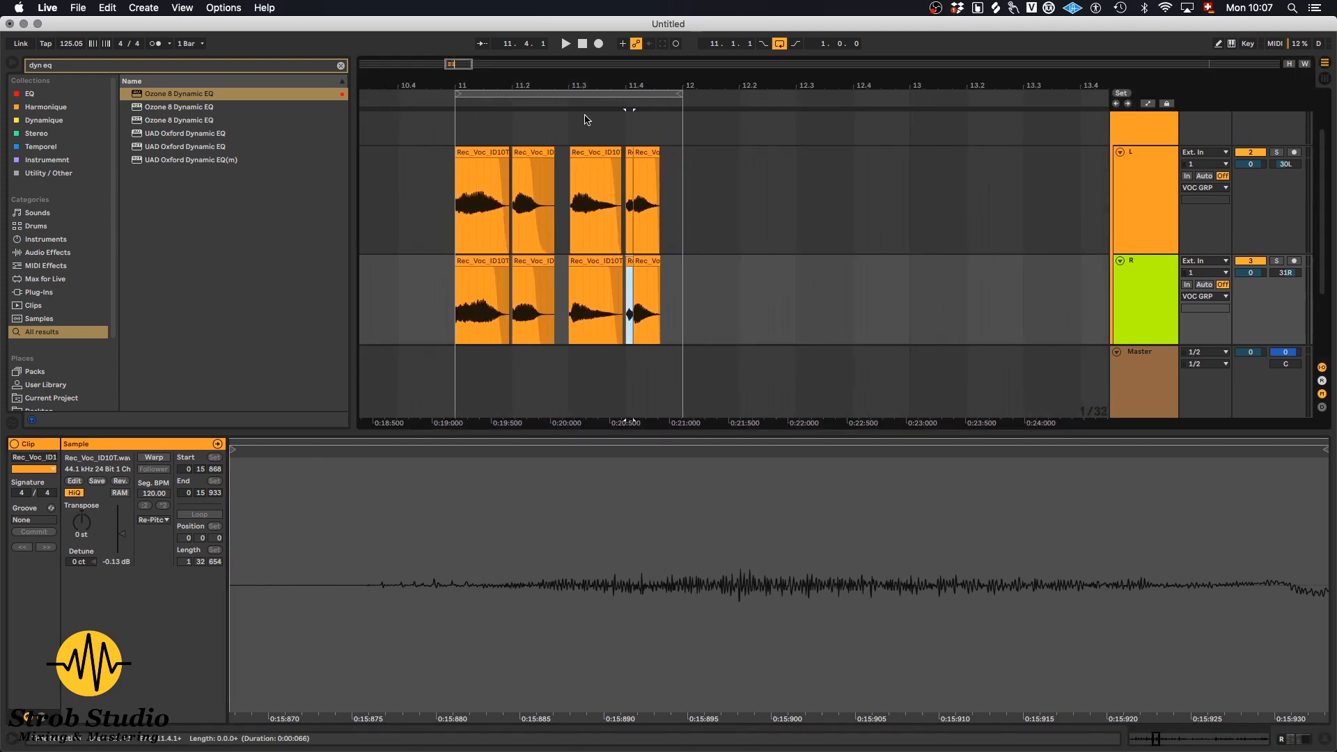
click(548, 96)
key(space)
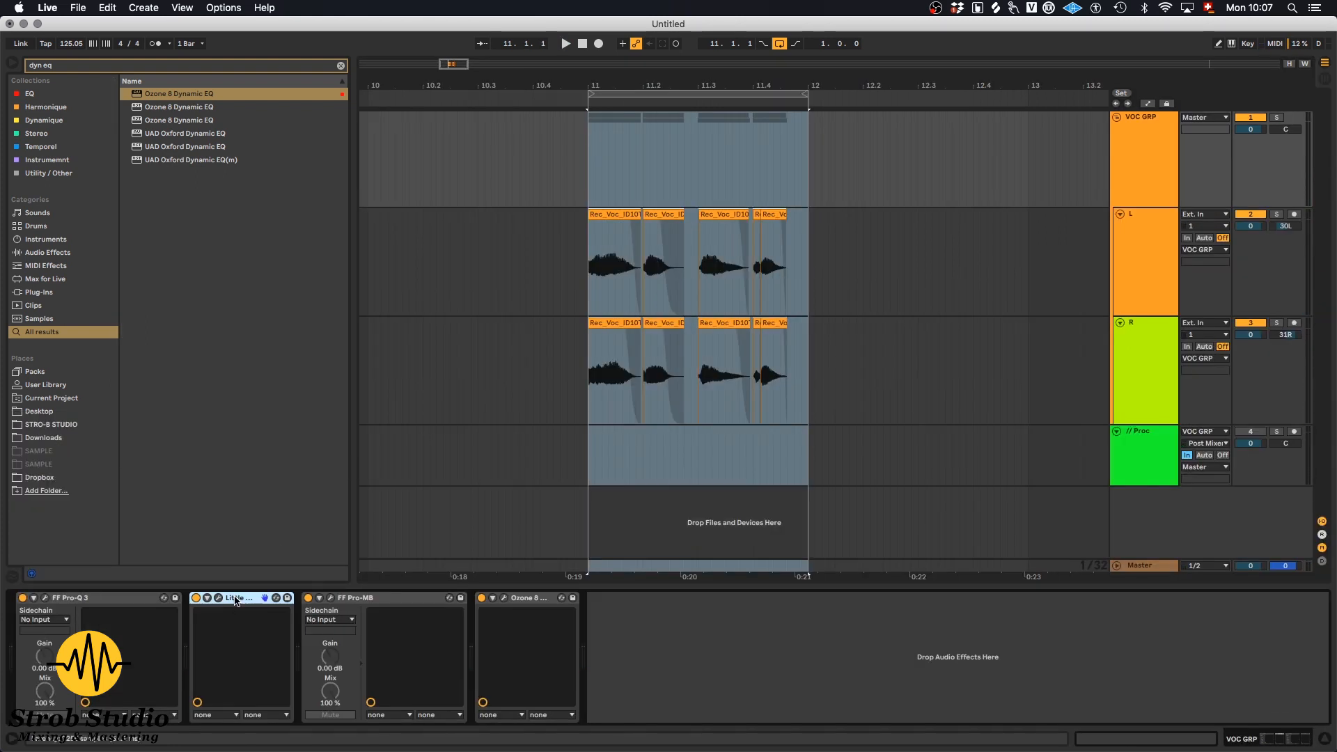
Step: Check Little AlterBoy's settings, move it after Ozone 8 Dynamic EQ at the end of the VOC GRP chain, and play the loop
click(220, 599)
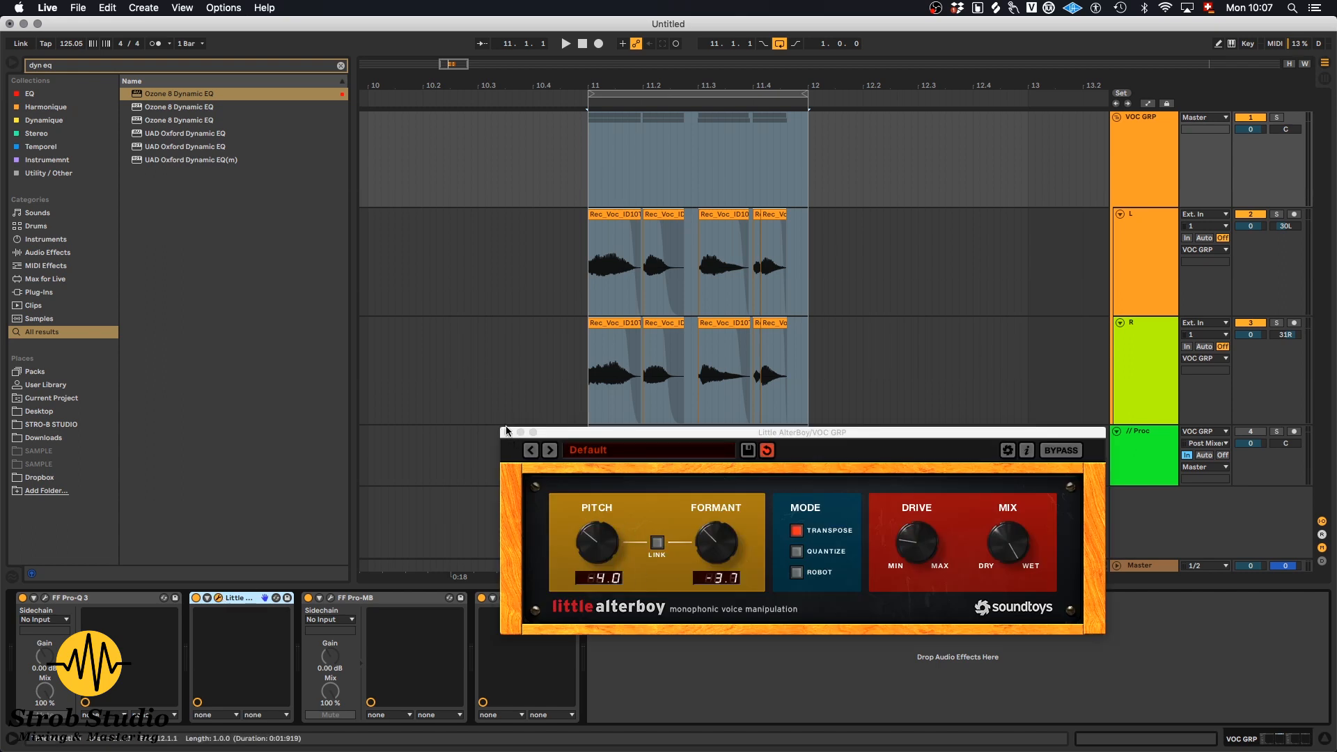
click(507, 432)
drag(245, 600, 352, 604)
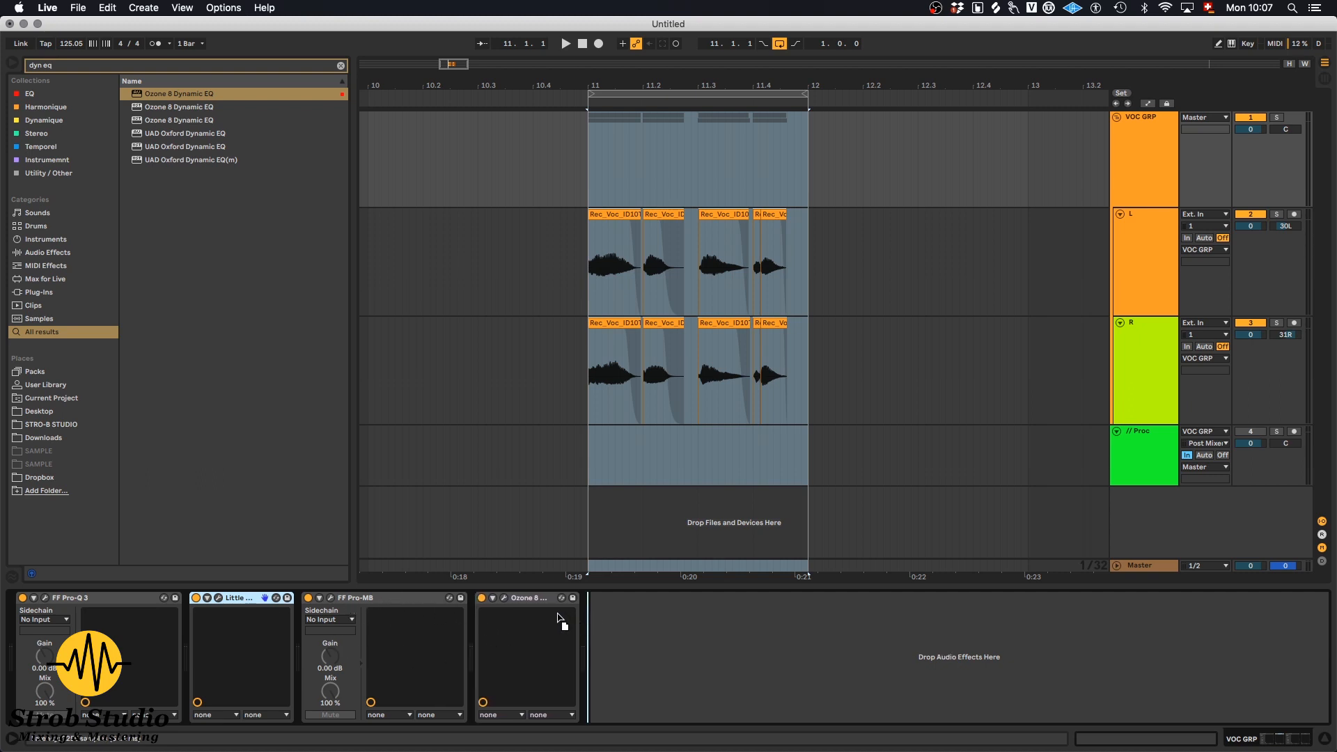
drag(557, 613, 557, 613)
key(space)
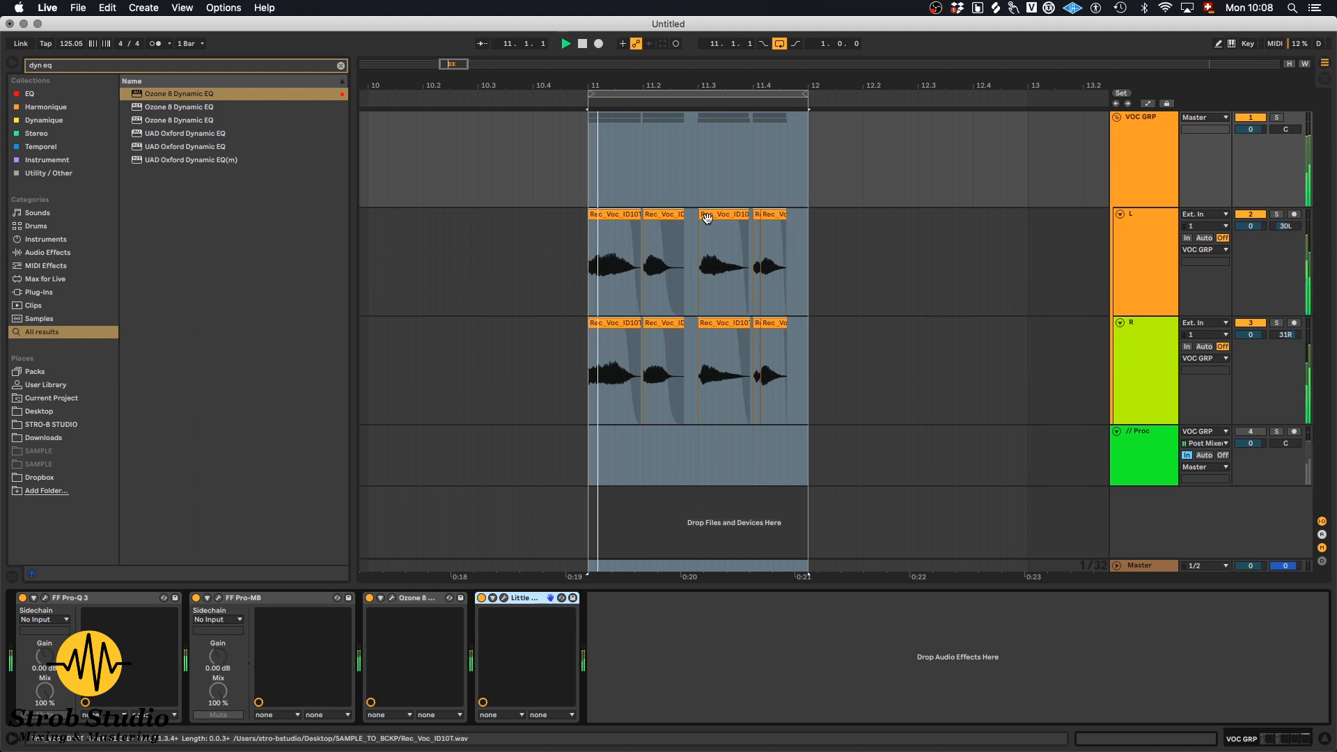
Step: Compare the sound with Little AlterBoy back between Pro-Q 3 and Pro-MB, and return it to the end of the chain
key(space)
drag(527, 600, 237, 598)
key(space)
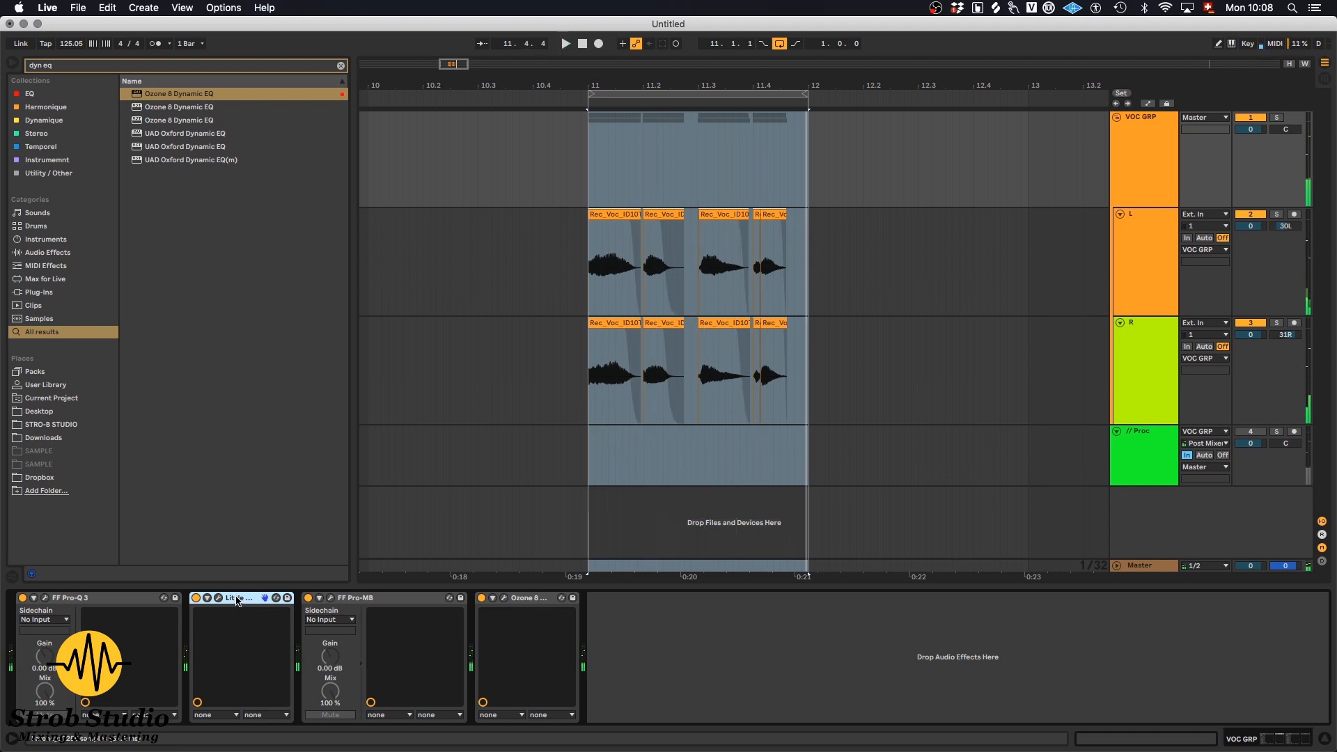
drag(285, 603, 587, 638)
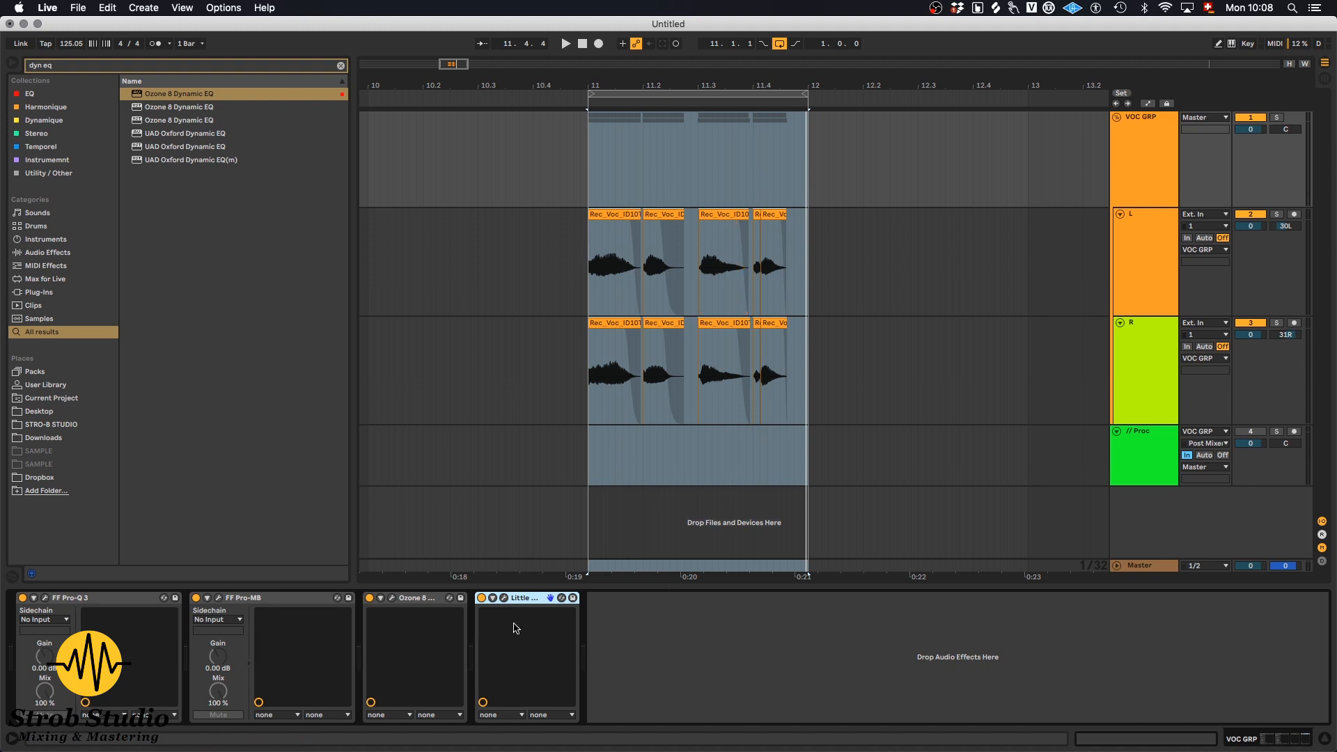
Step: Set Little AlterBoy's pitch to -3.0 and formant to -3.4 on VOC GRP while listening to the loop
click(1137, 169)
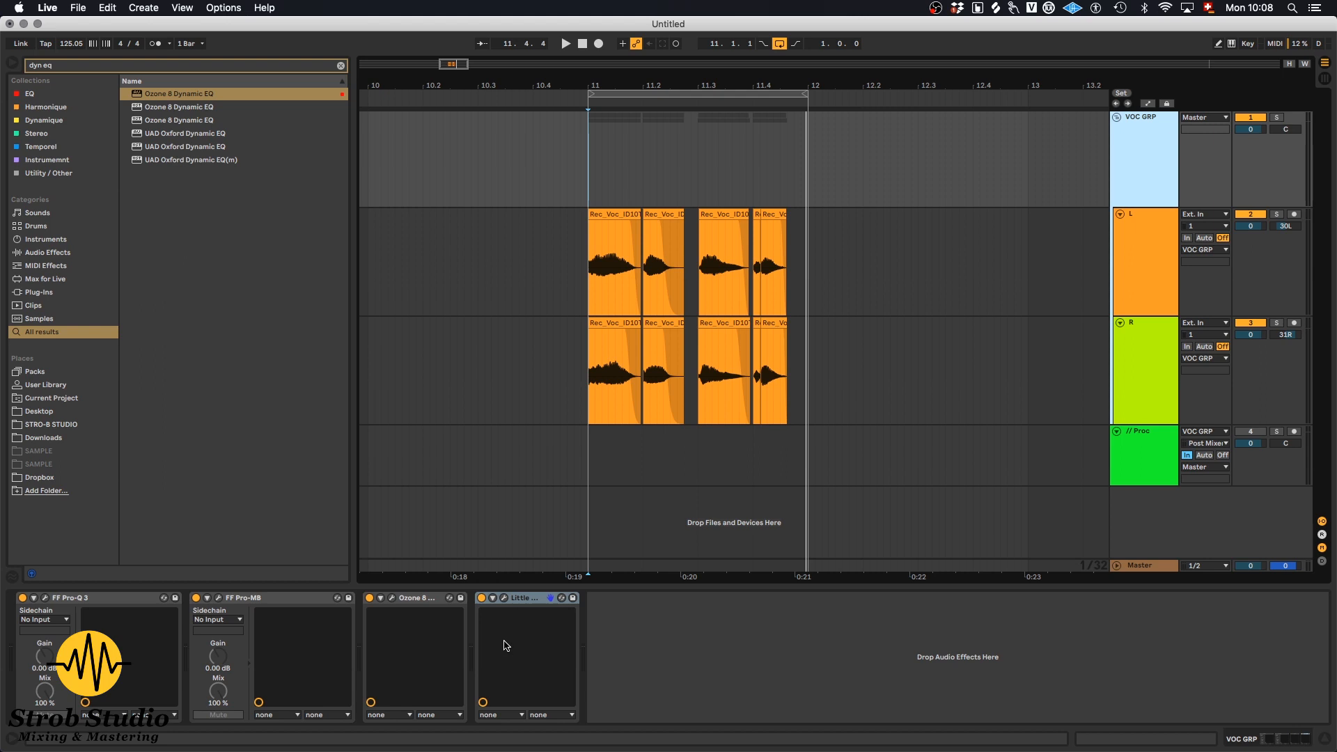
click(505, 599)
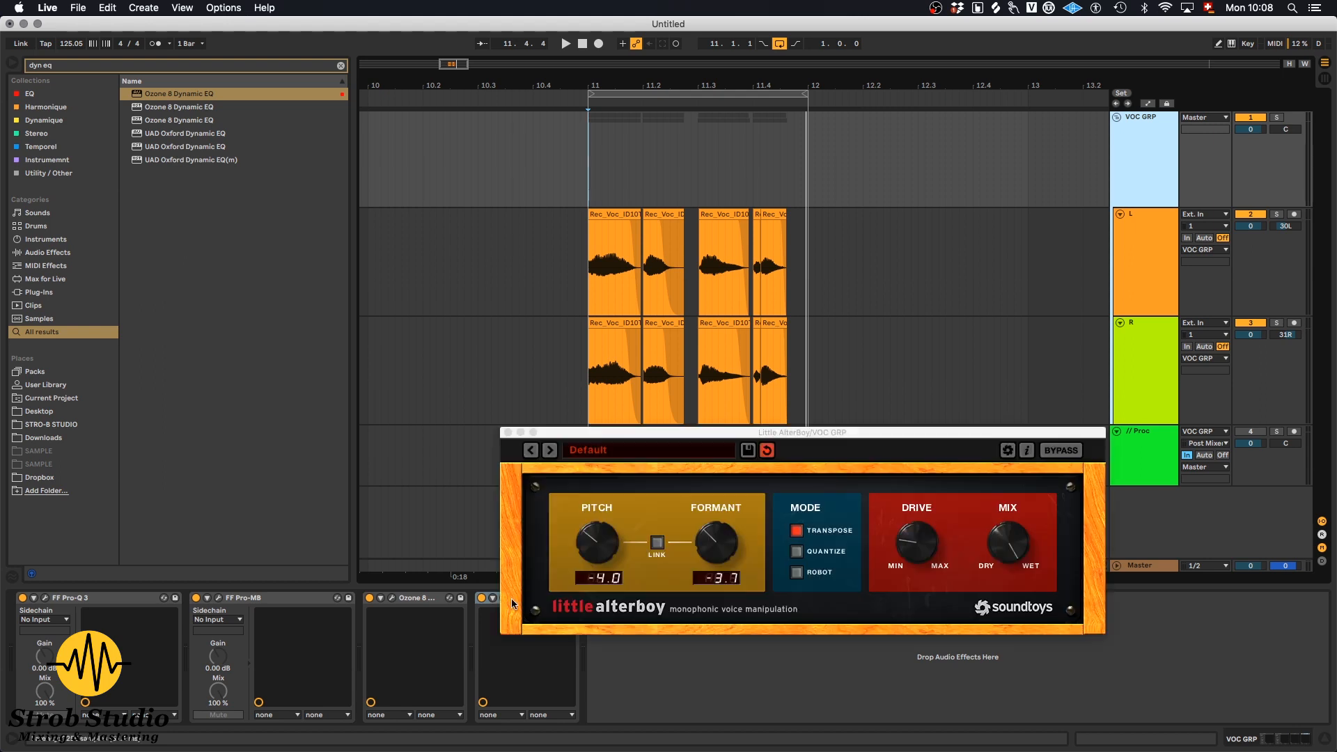
click(596, 541)
key(space)
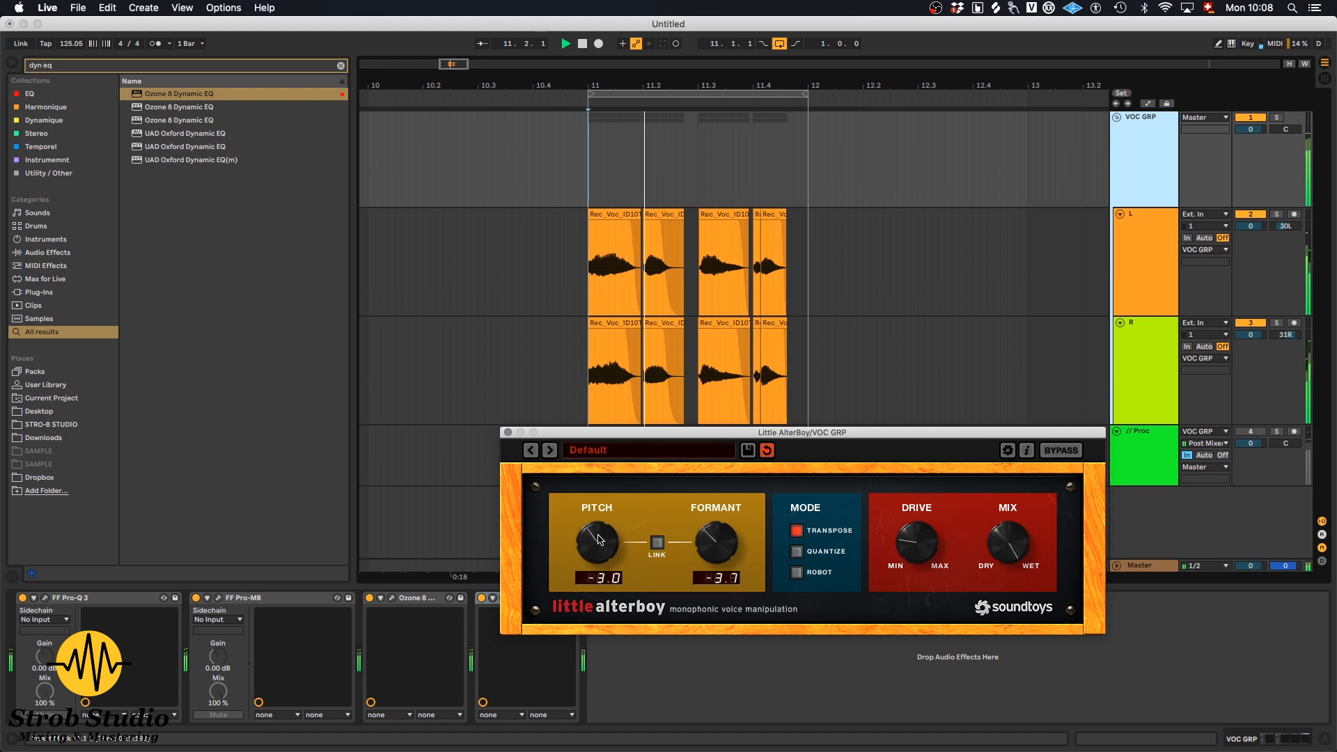
mouse_move(716, 543)
mouse_down()
mouse_move(717, 566)
mouse_move(719, 443)
mouse_move(720, 557)
mouse_move(711, 526)
mouse_up()
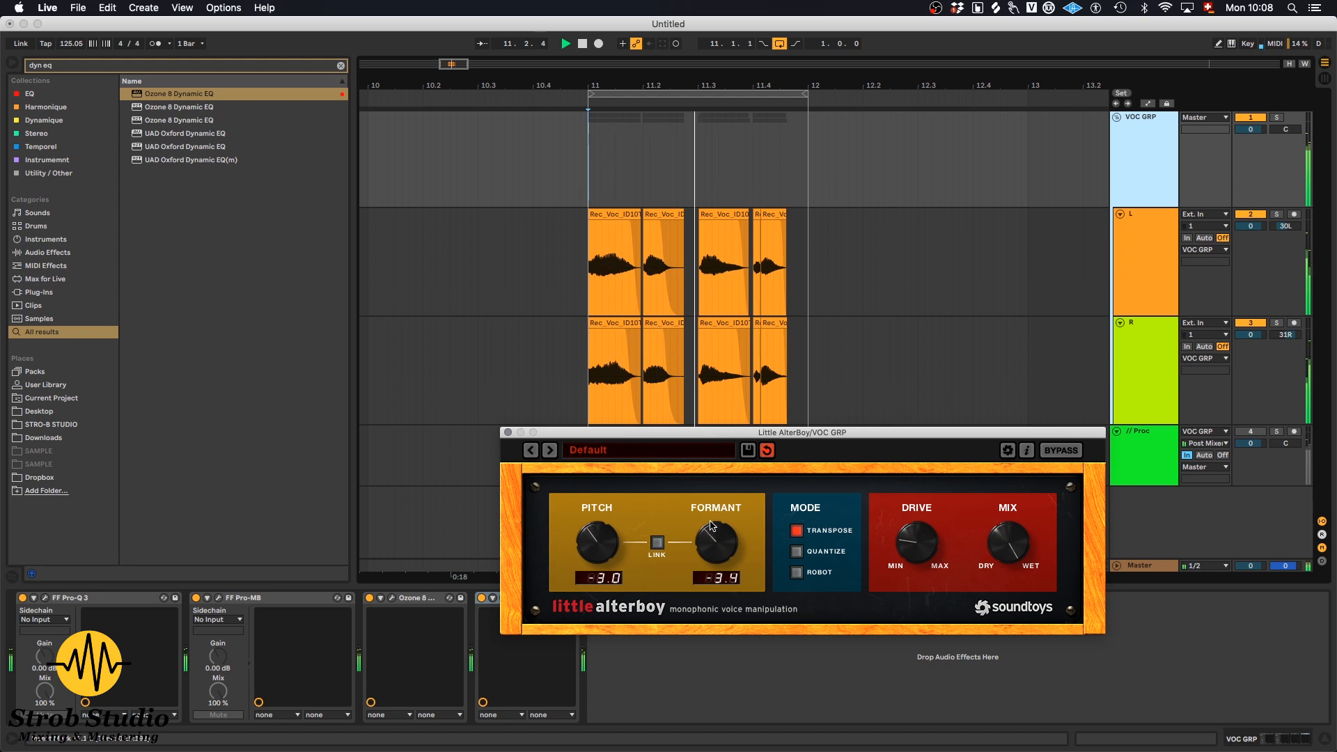
key(space)
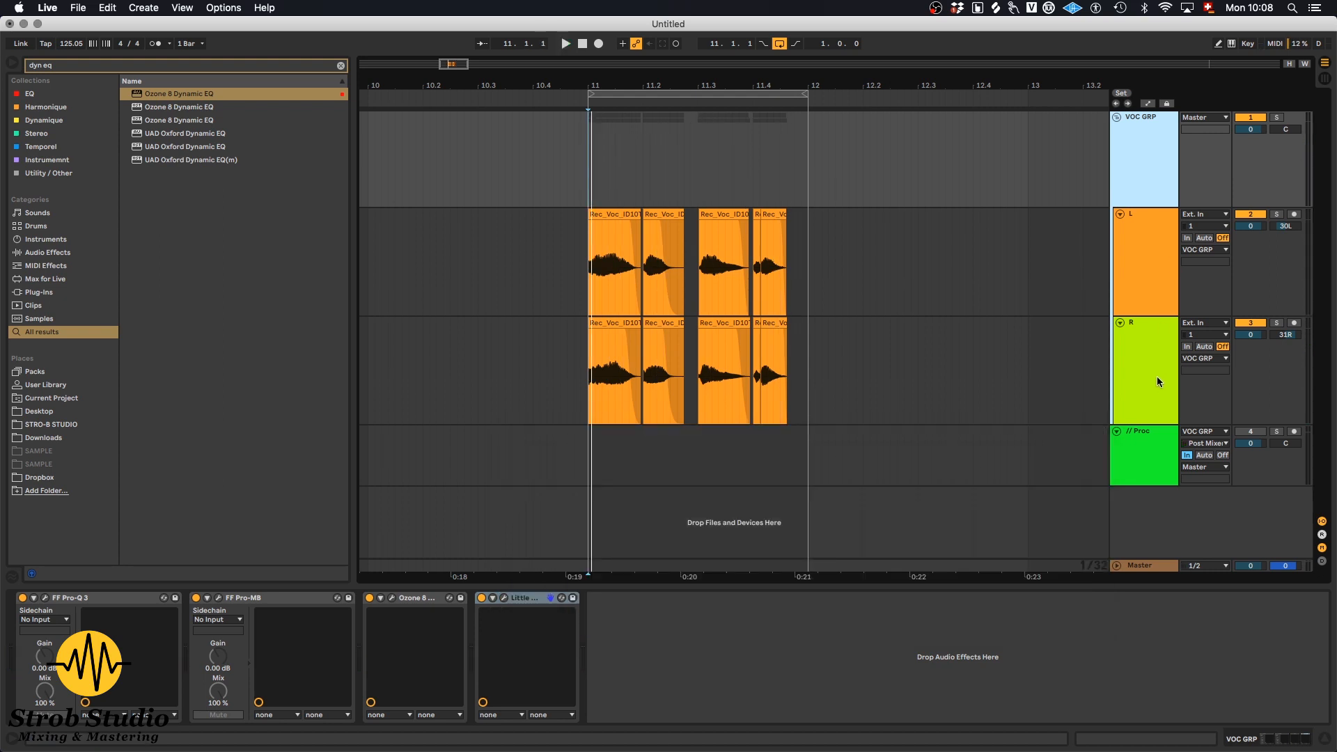
Step: Activate the // Proc track and insert UAD Empirical Labs FATSO Sr on it
click(1159, 432)
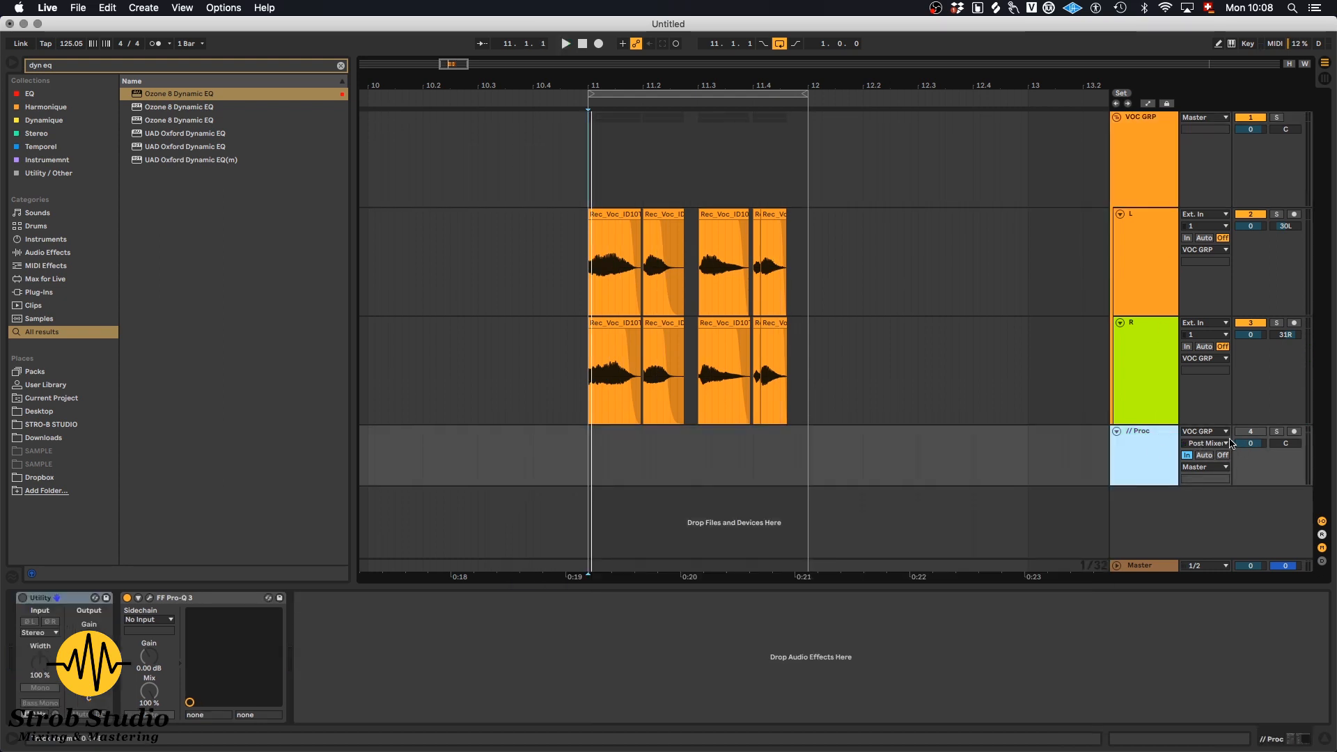
click(1251, 433)
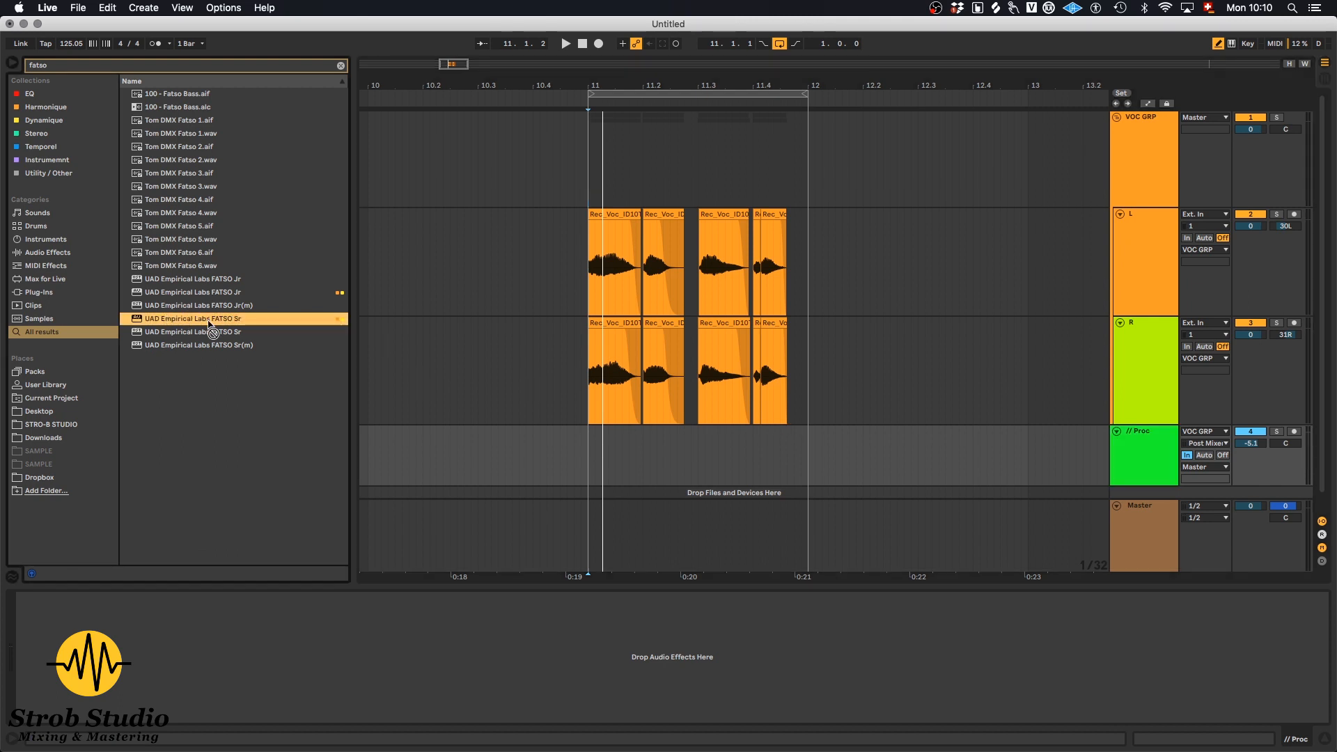
drag(1143, 449, 1143, 447)
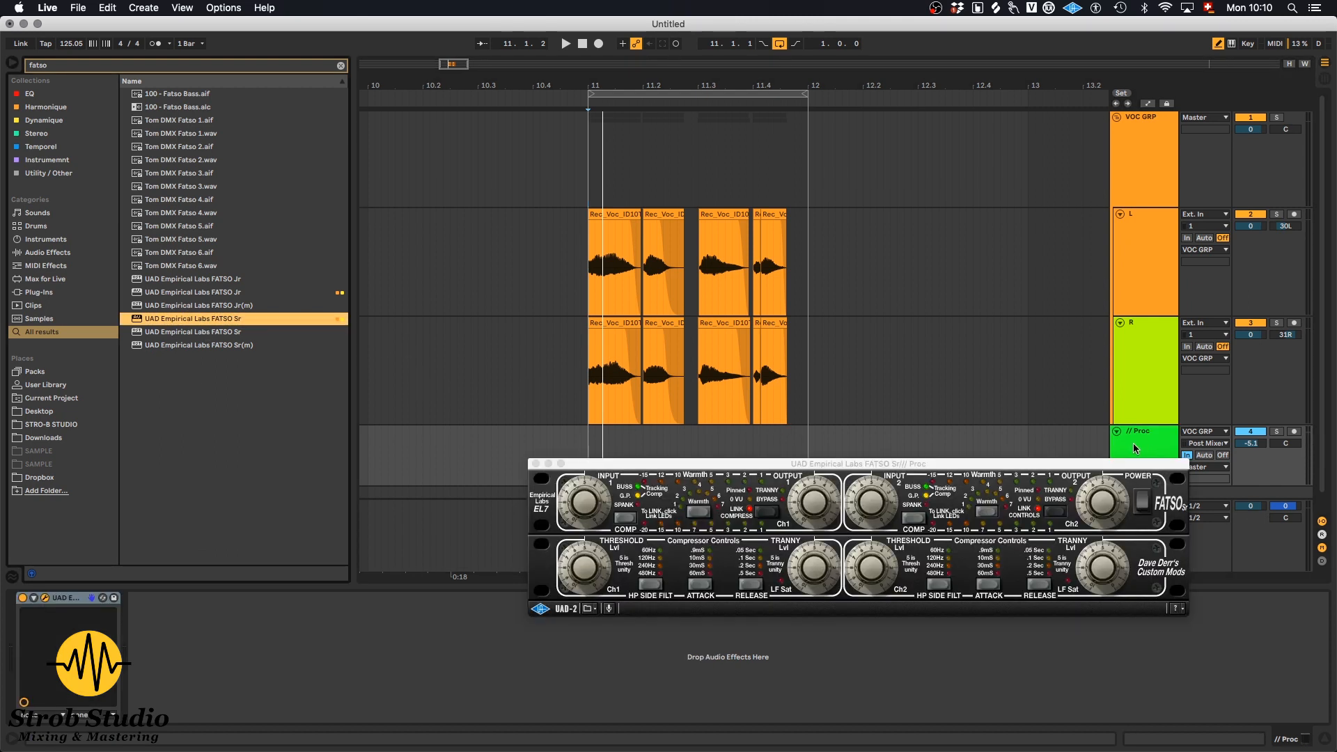
drag(848, 469, 921, 514)
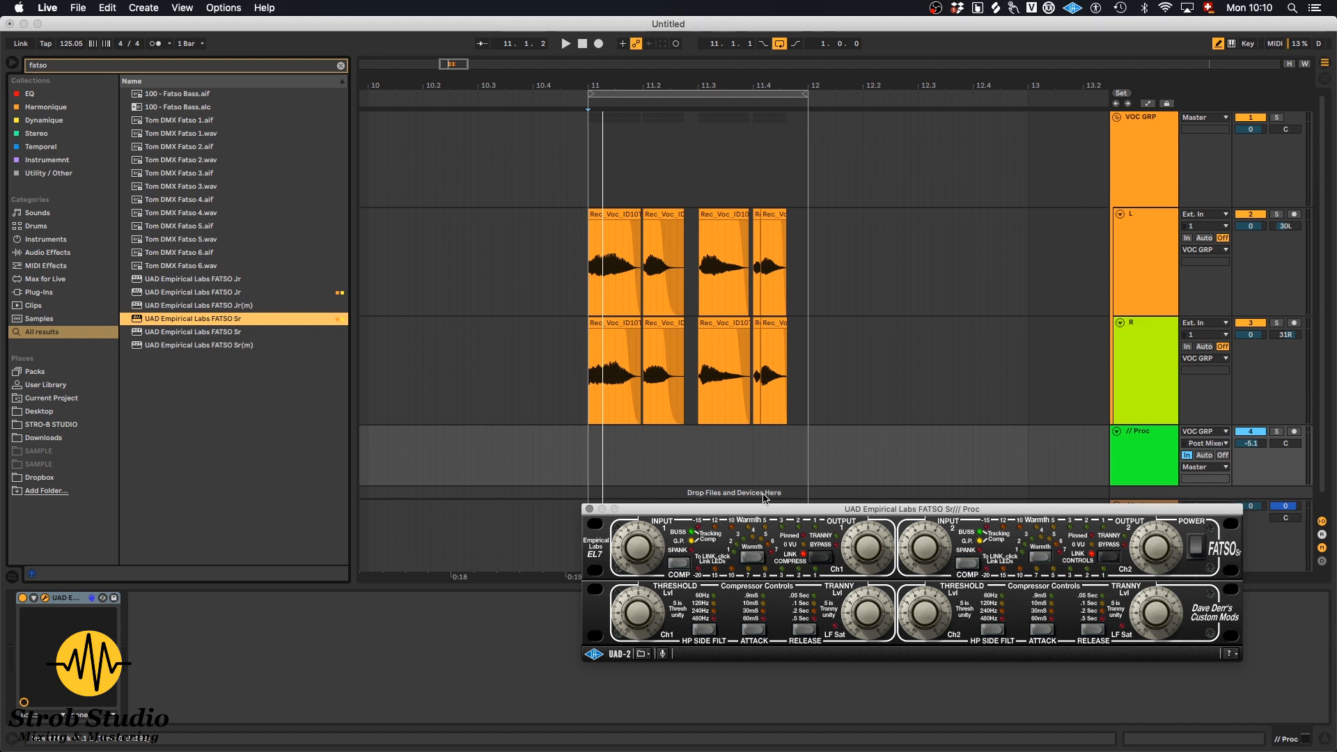
Step: Adjust FATSO Sr's channel 1 input while the loop plays and set the // Proc track's volume to -10.5 dB
key(space)
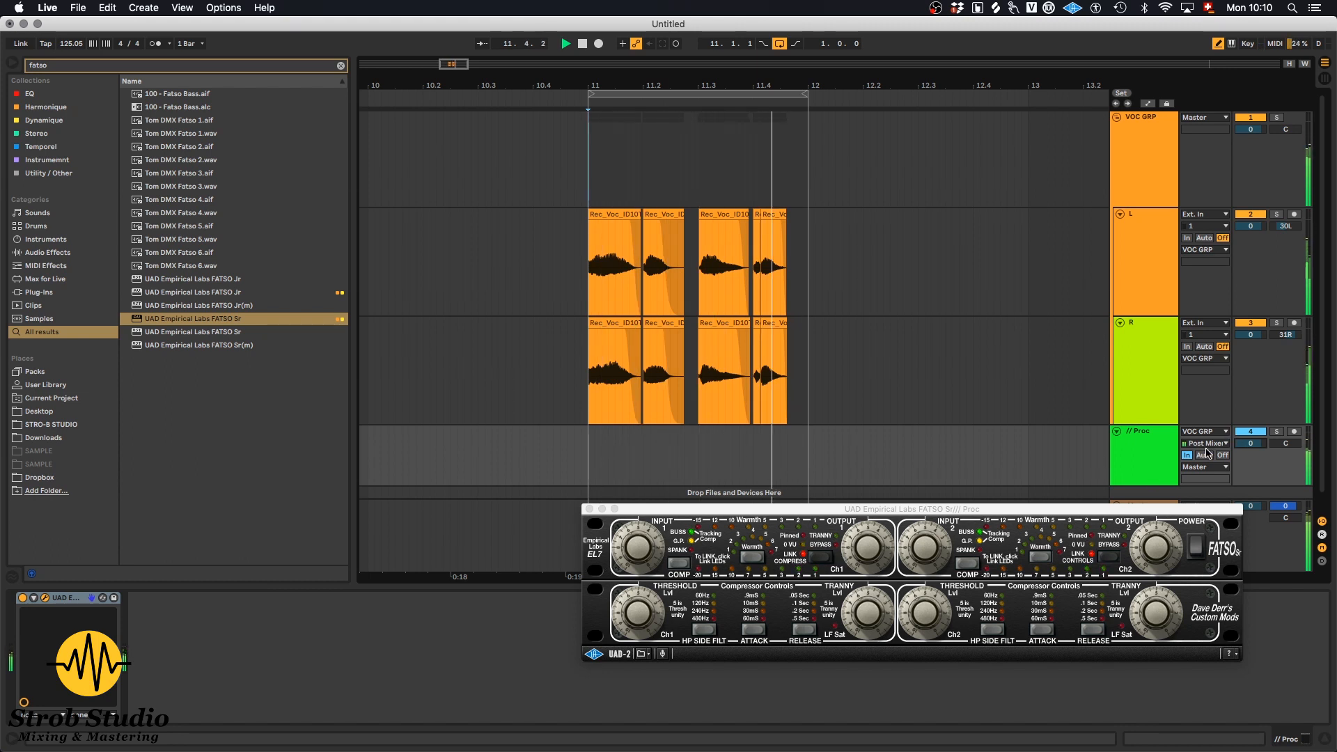
click(632, 565)
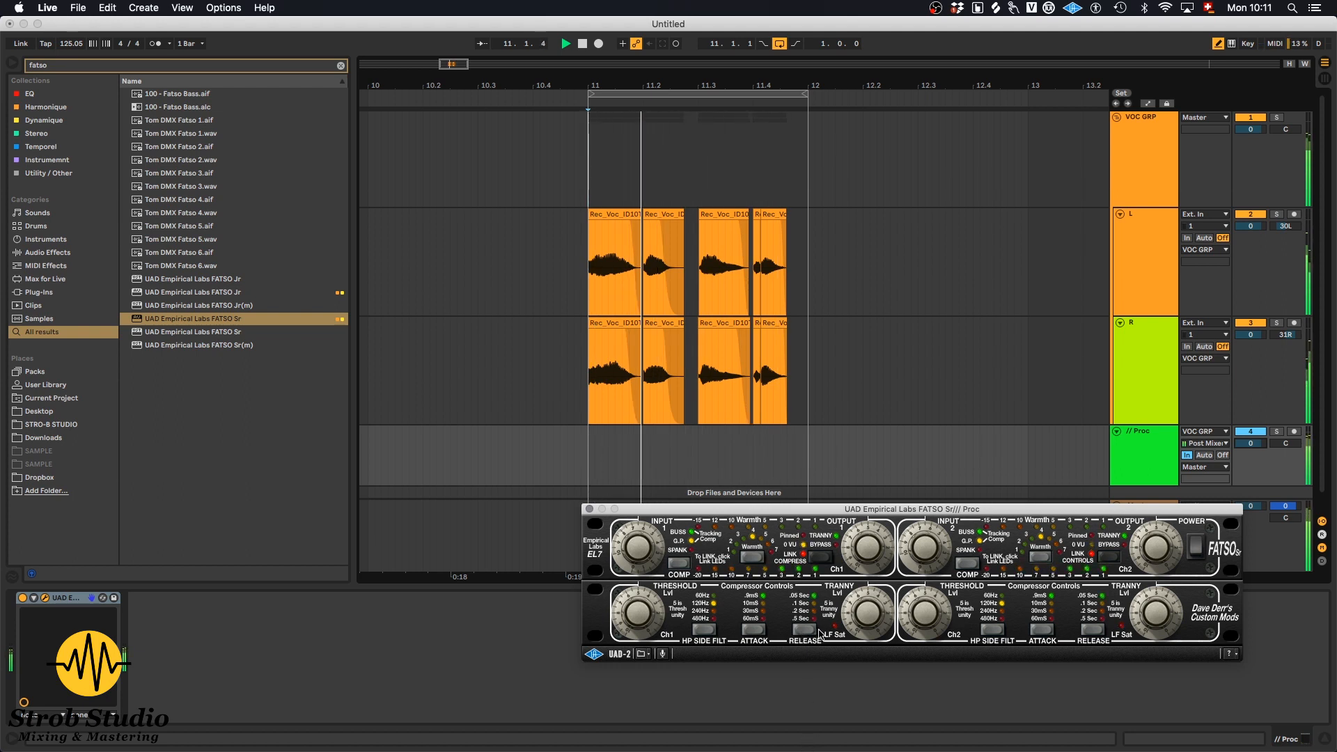
drag(642, 556, 641, 533)
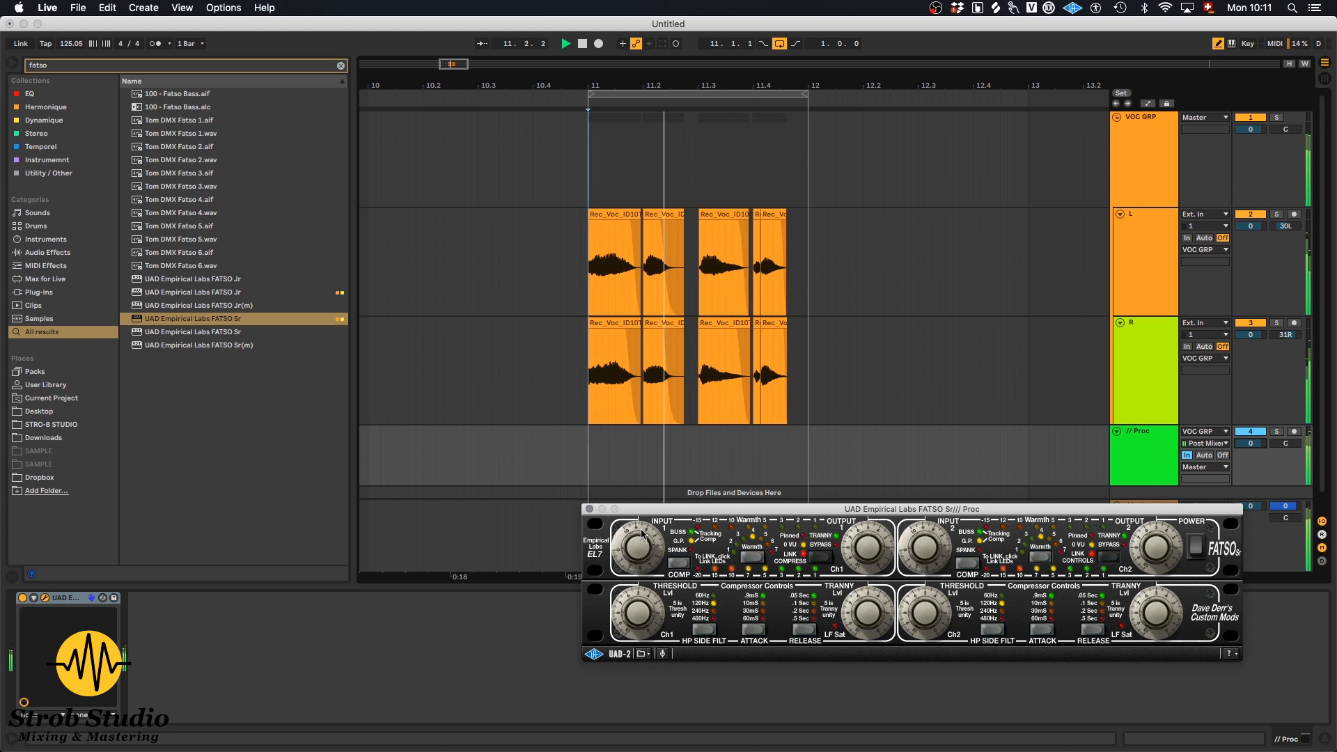
drag(1251, 443, 1253, 493)
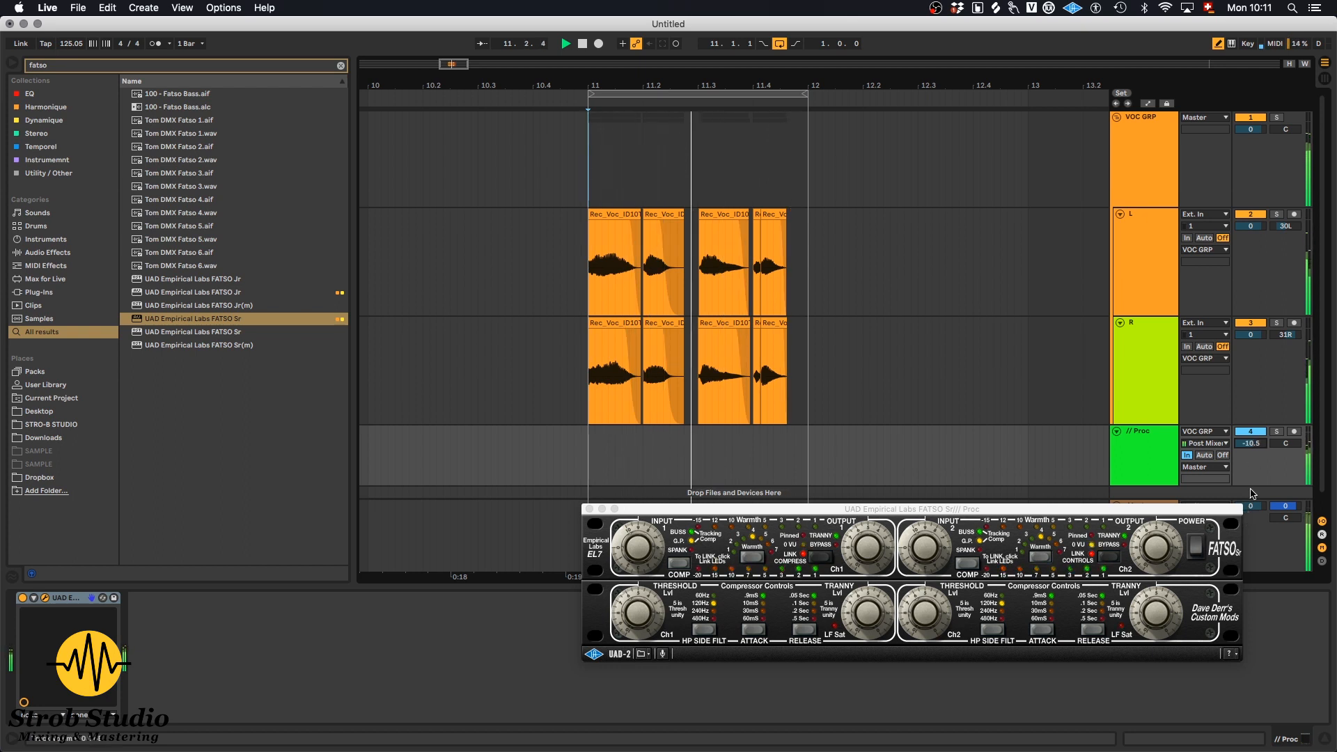
Step: Compare the playing loop with the // Proc track switched off and on
click(1251, 431)
click(1252, 432)
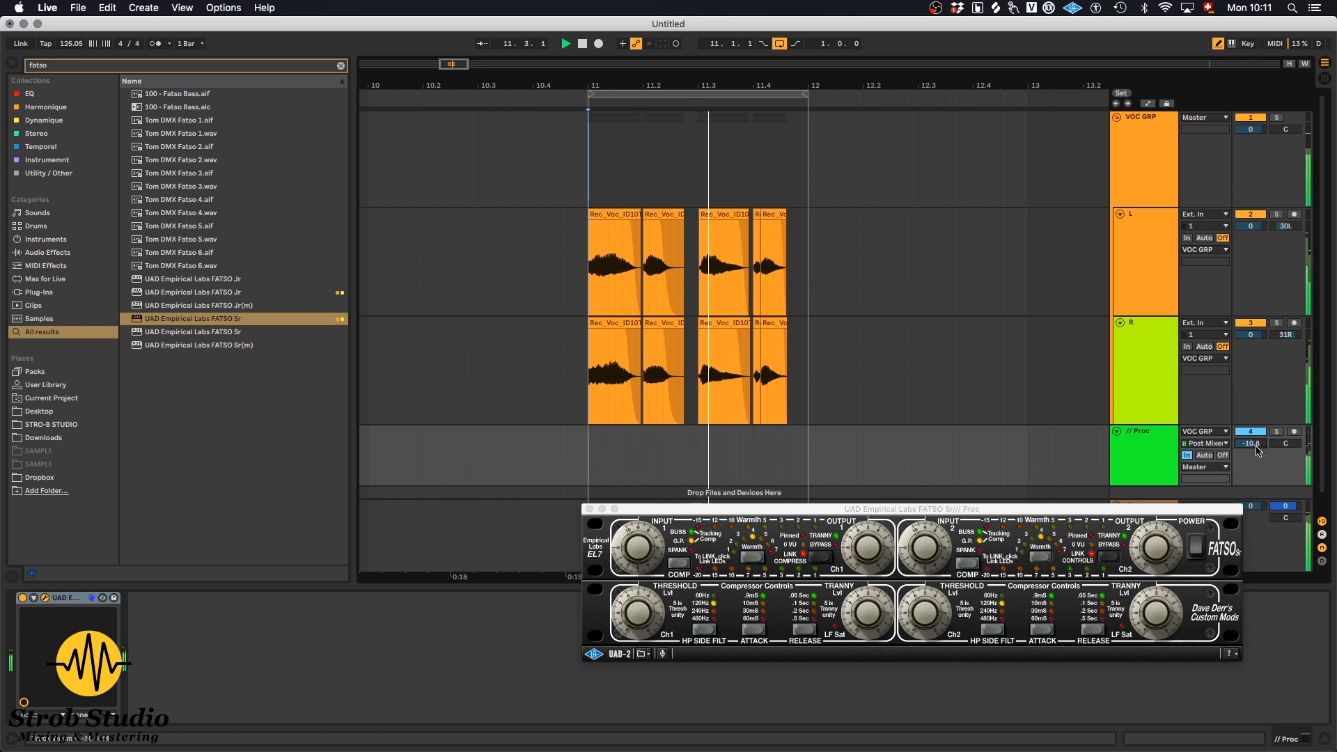
key(space)
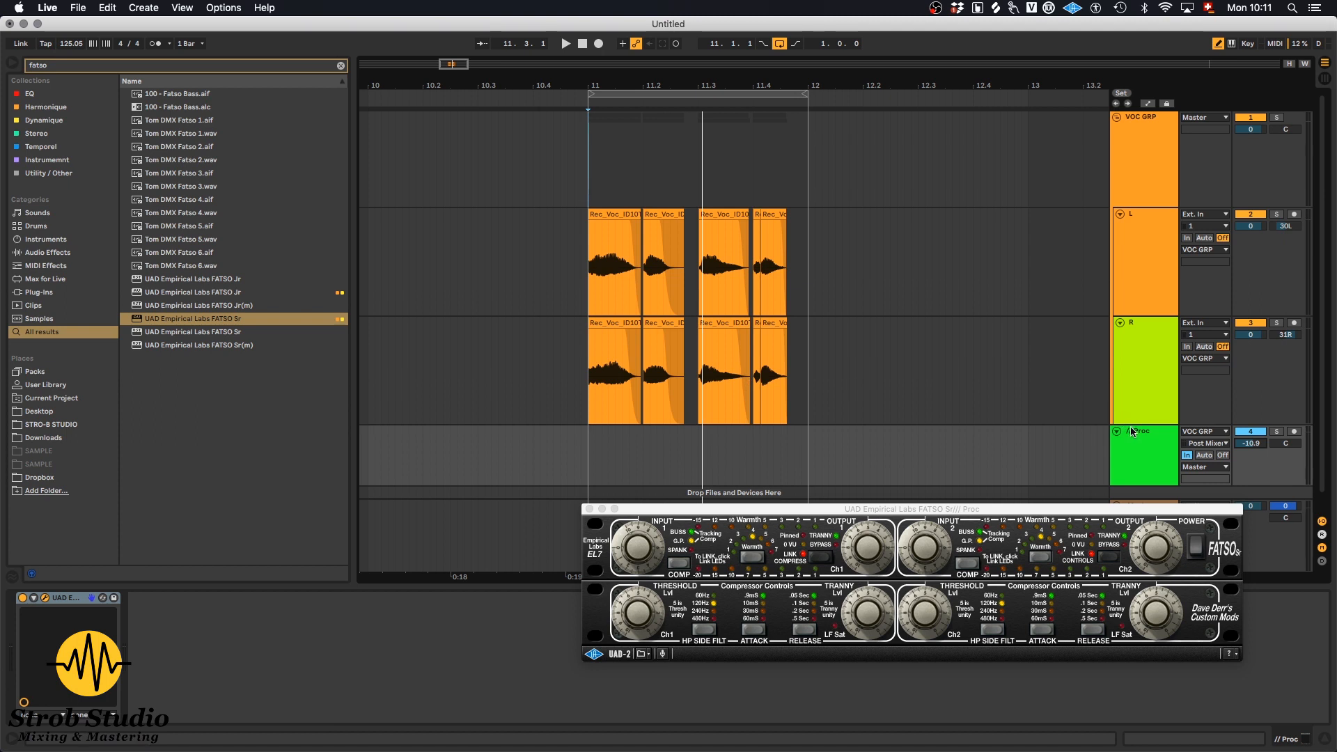
Step: Blend the // Proc track back into the playing loop and set its volume to -2.1 dB
click(1152, 446)
click(1254, 432)
key(space)
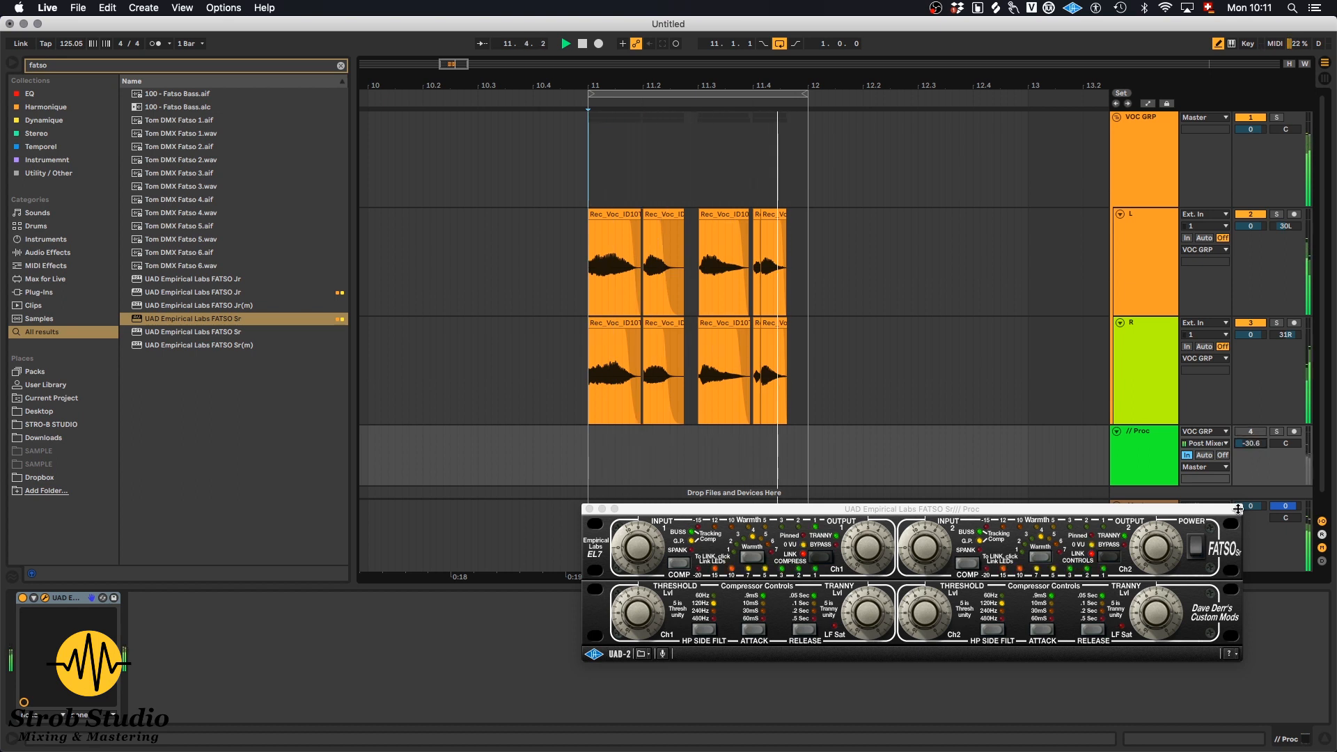
click(1251, 432)
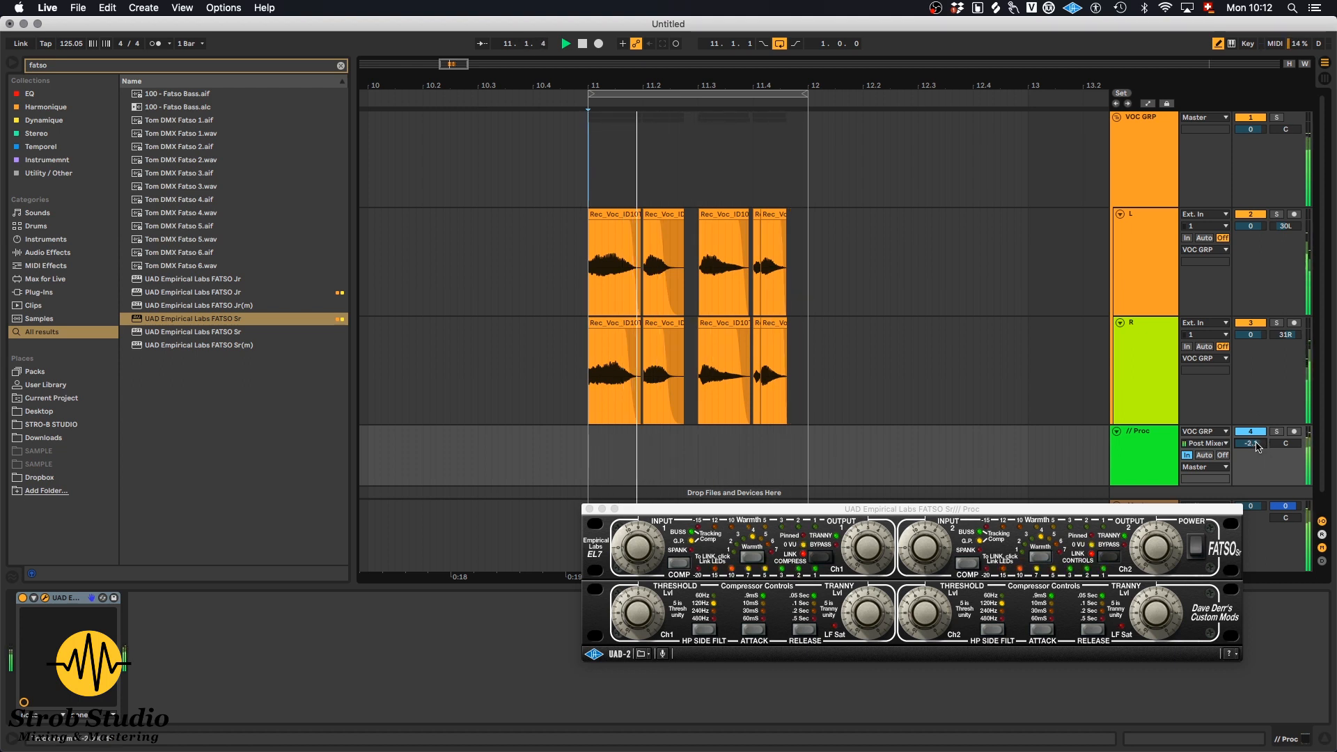
click(1143, 533)
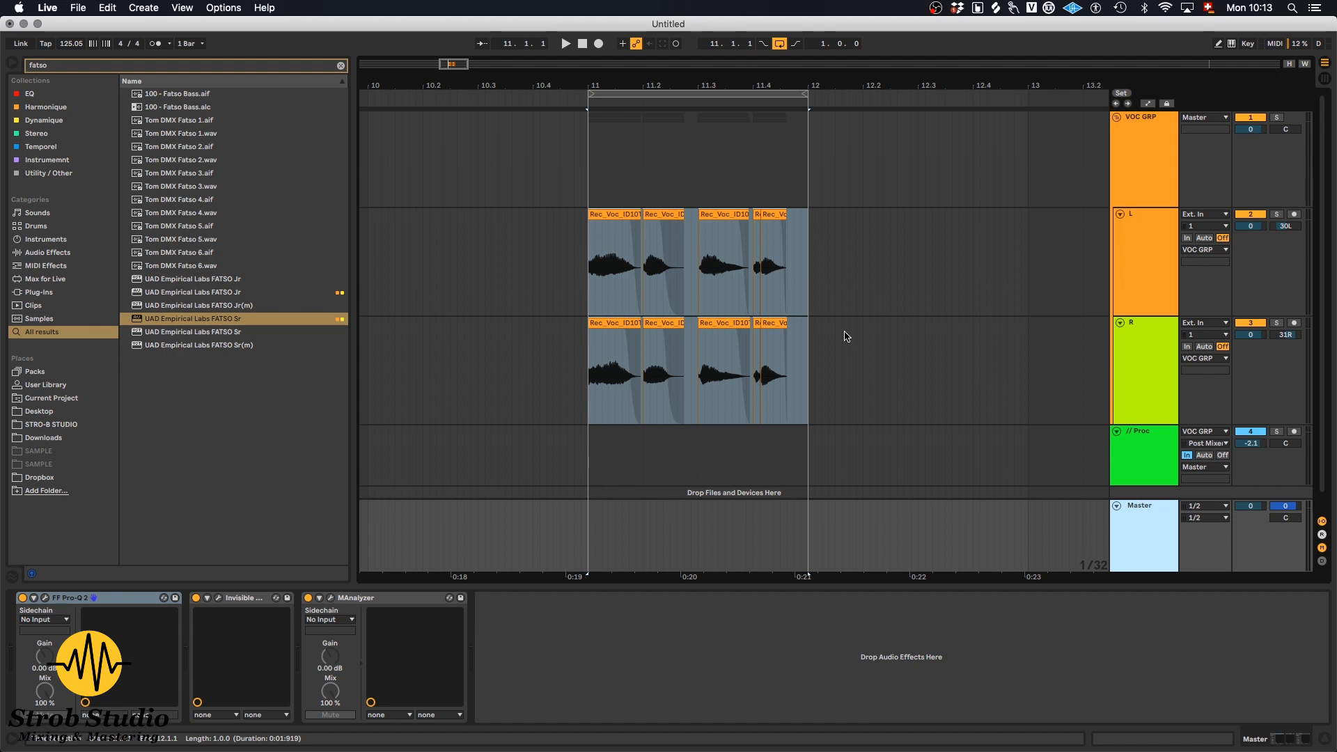
Step: Add a return track, unfold it and insert the 2C-Aether reverb on it
click(1146, 154)
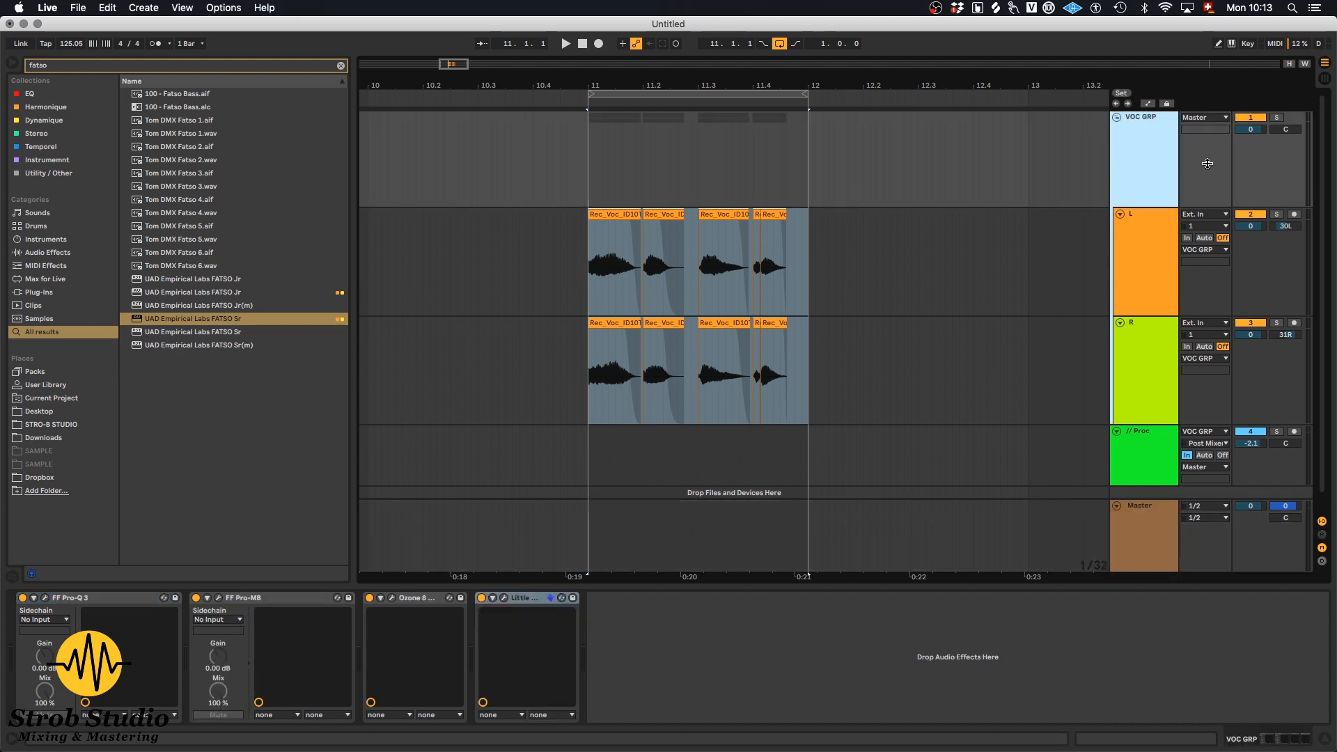
key(super+t)
key(super+alt+t)
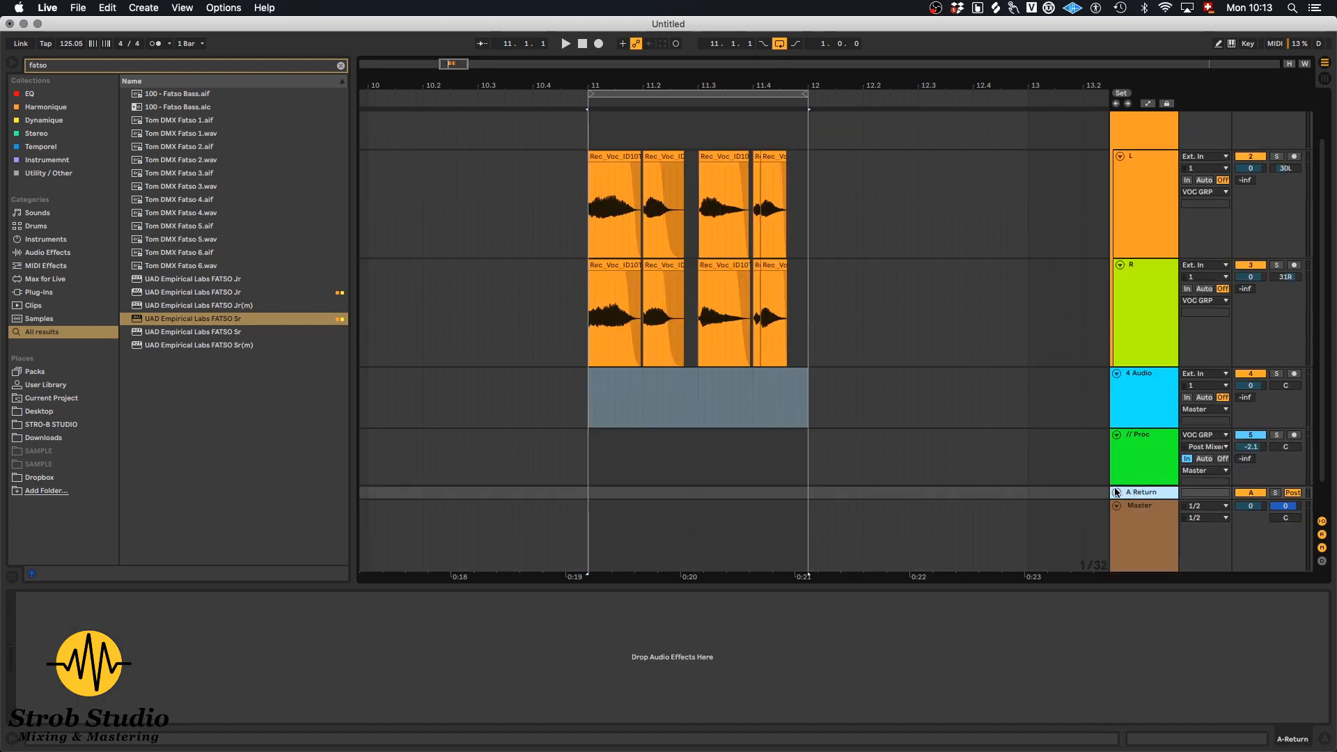
click(1116, 492)
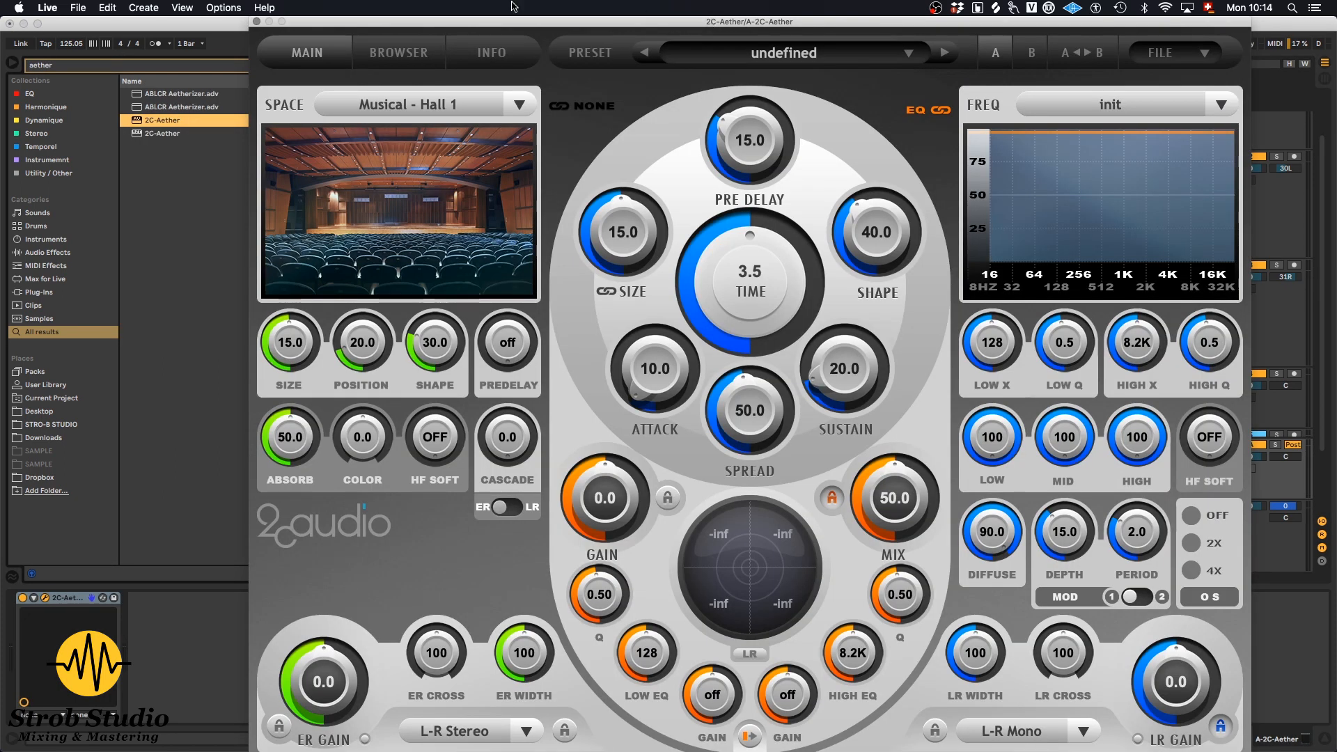
Step: Load the Small Sublime preset Deep Ambience B in 2C-Aether and adjust its reverb time
click(403, 53)
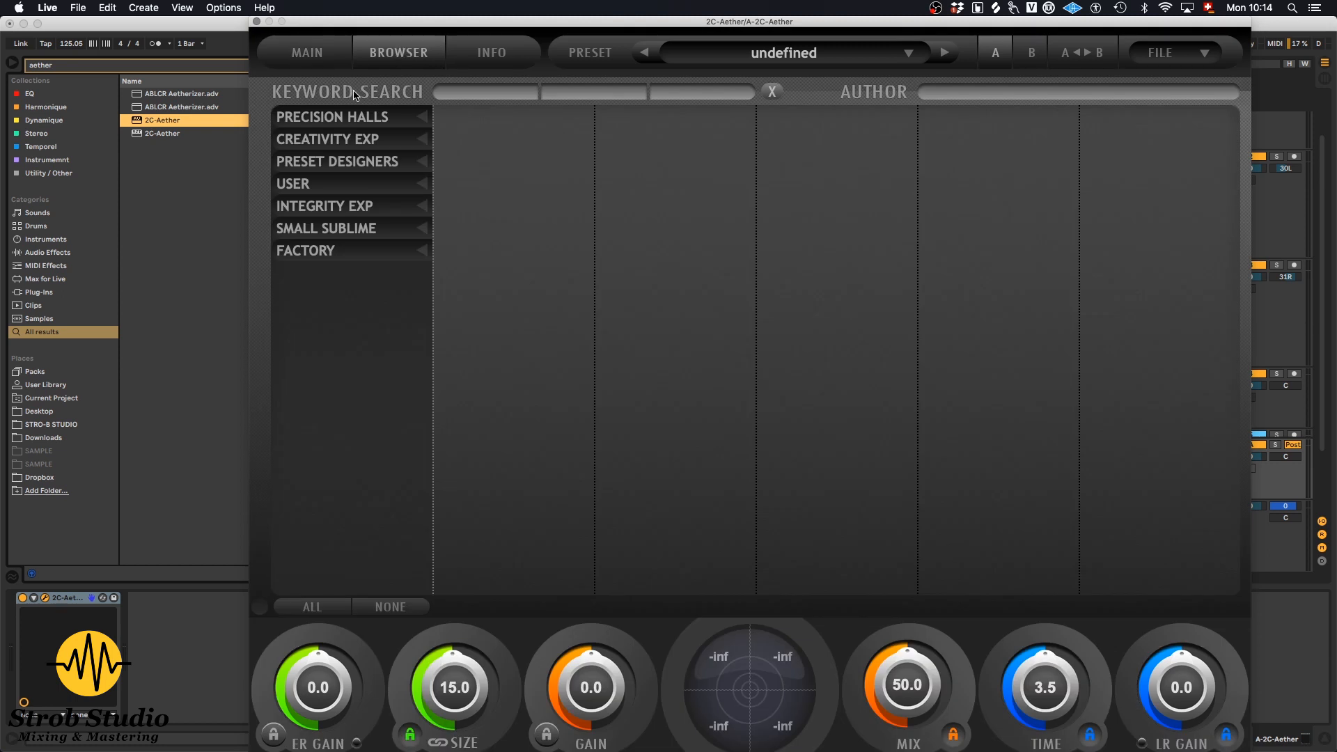
click(366, 138)
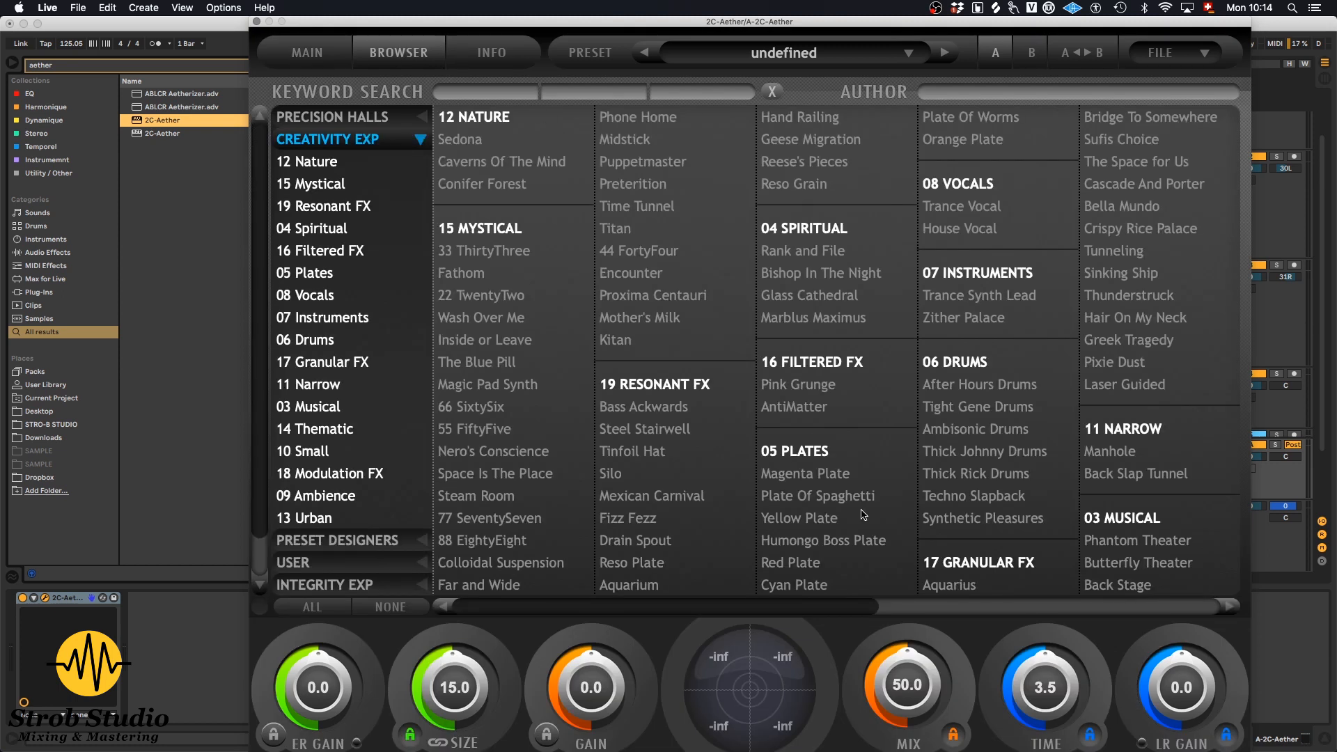
click(653, 429)
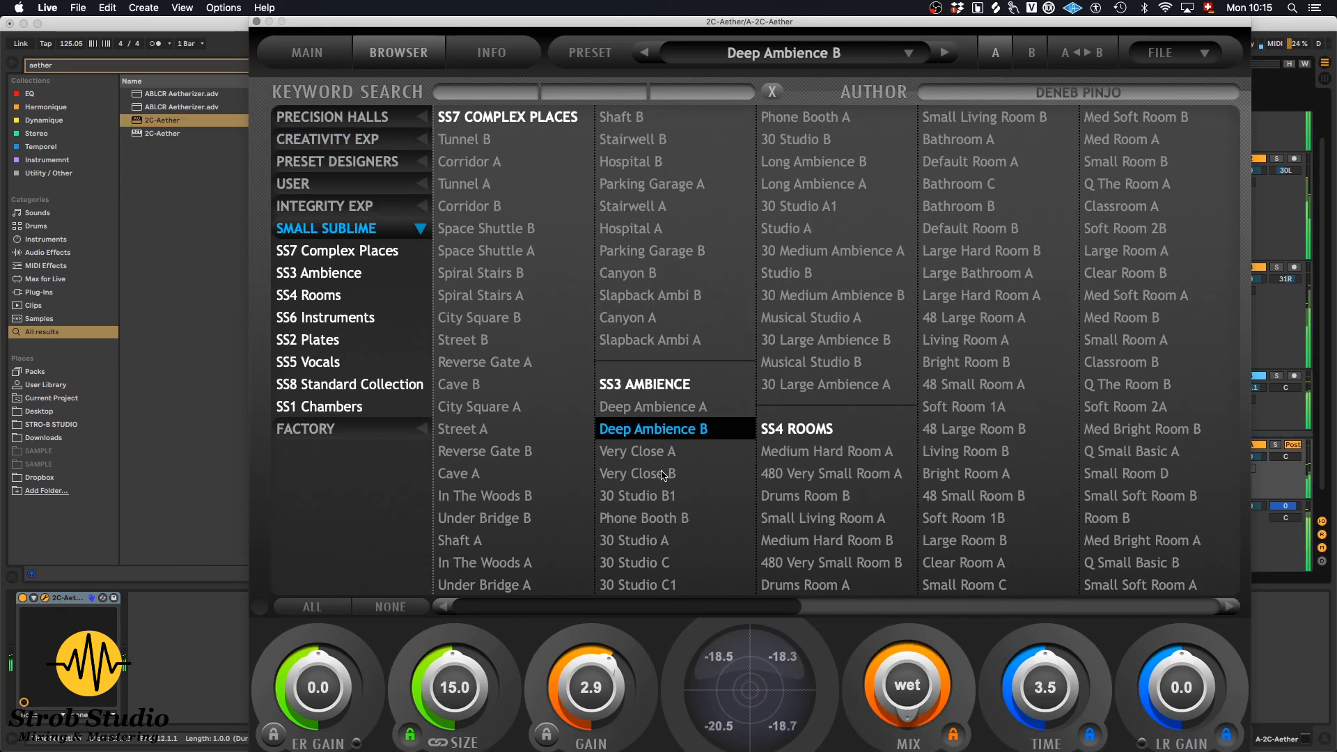
drag(1062, 650, 1028, 723)
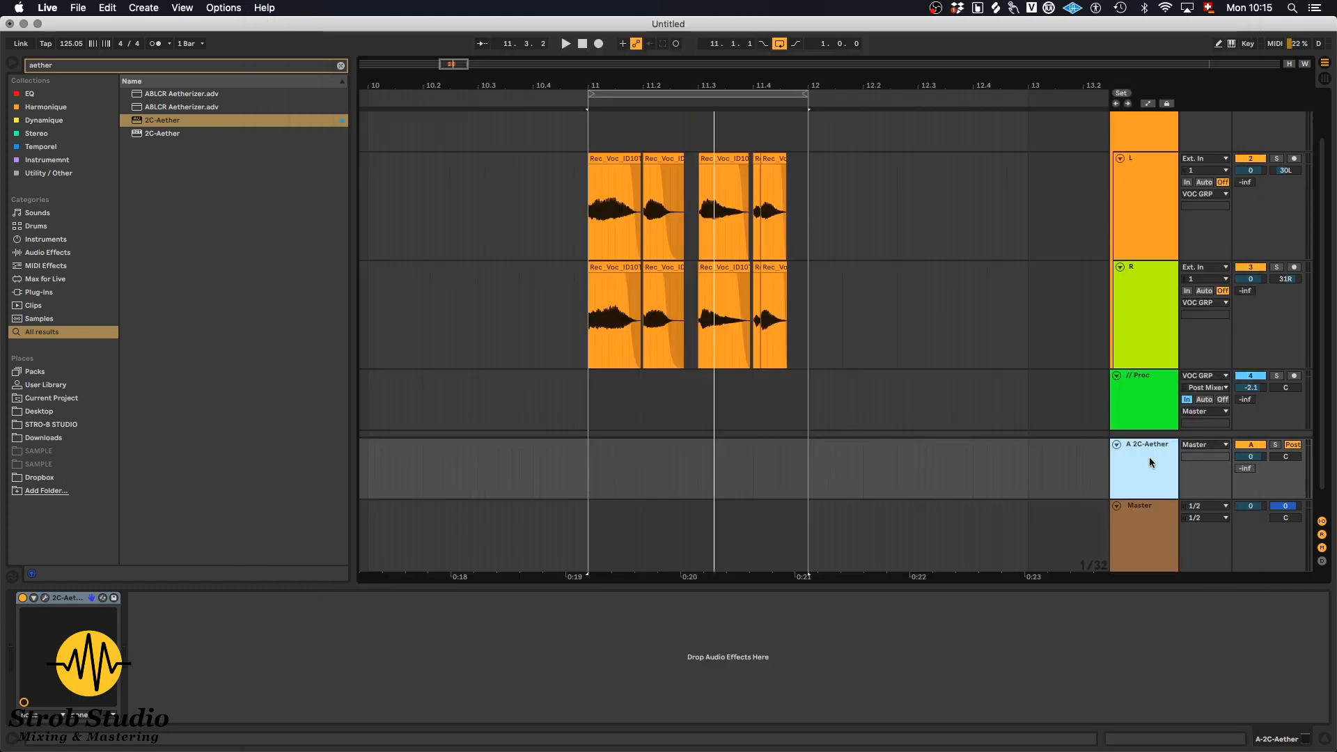
Step: Find Pro-Q and insert FF Pro-Q 3 after 2C-Aether on the return track
click(83, 67)
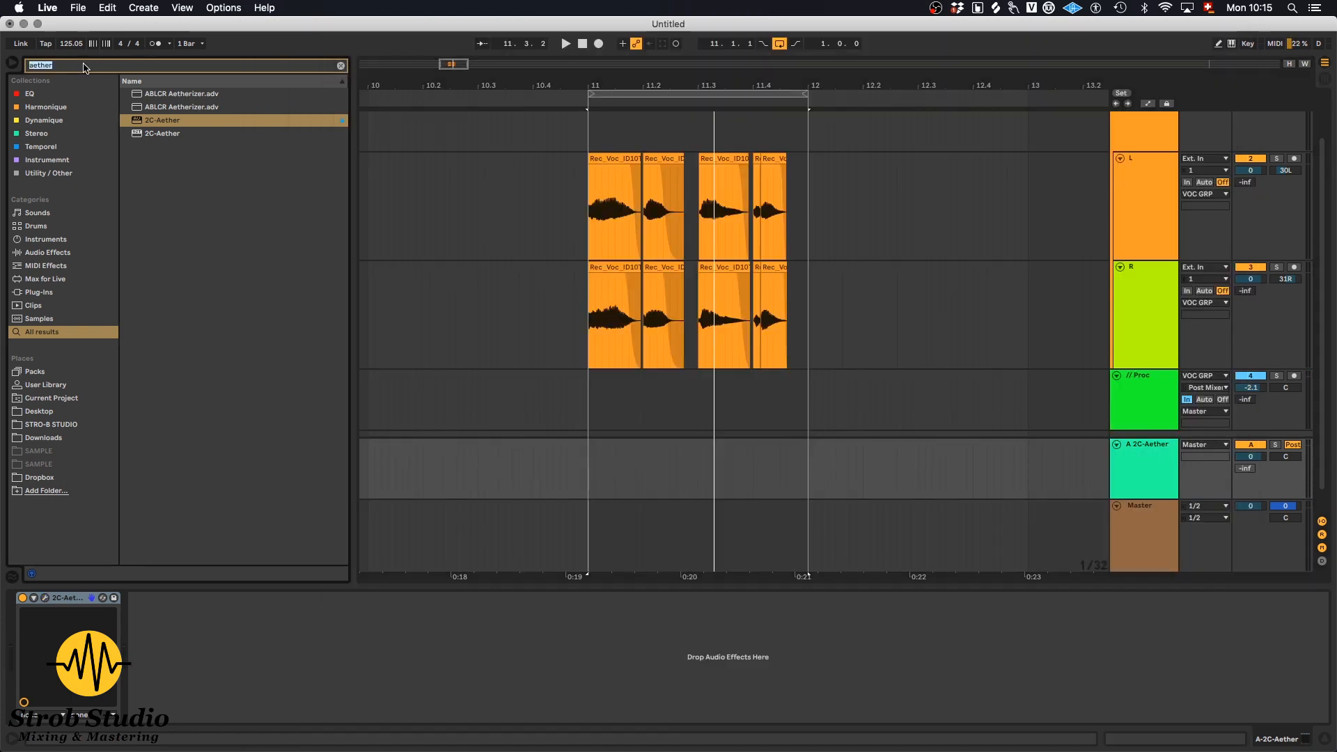
text(pro q)
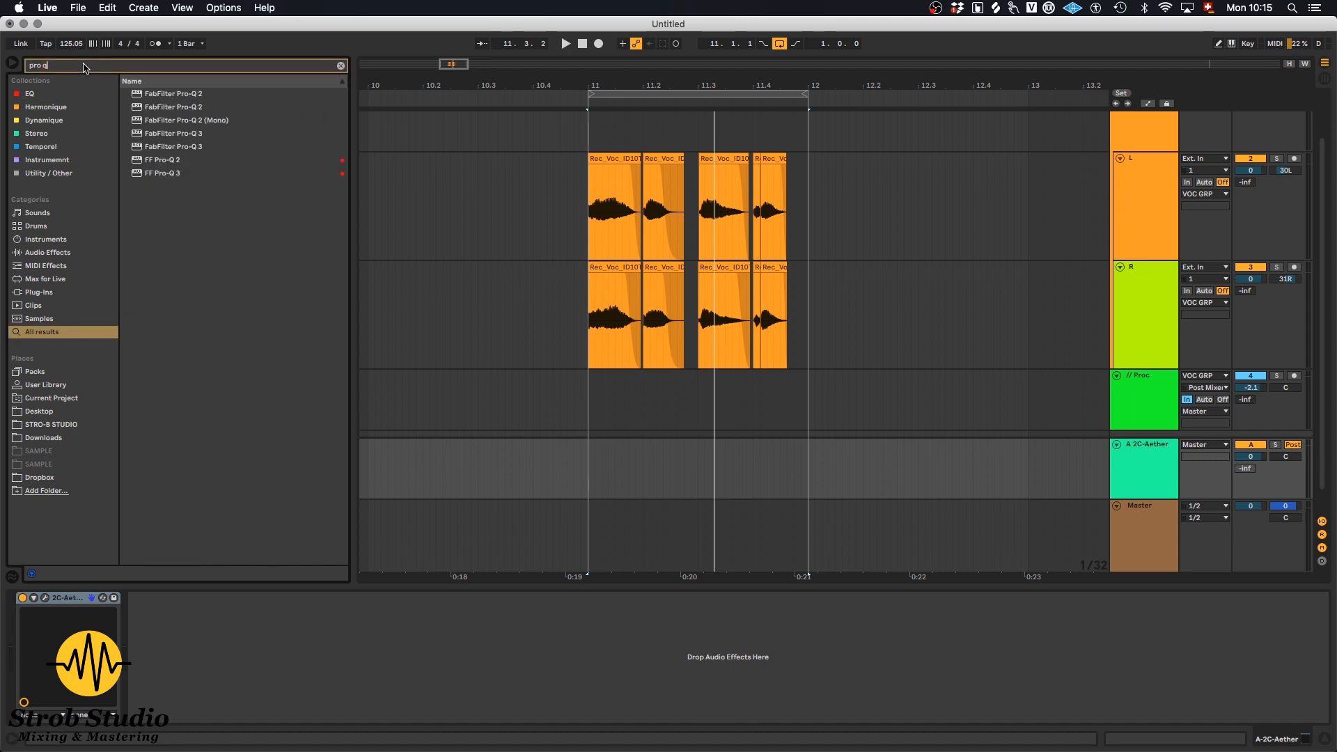
double_click(162, 173)
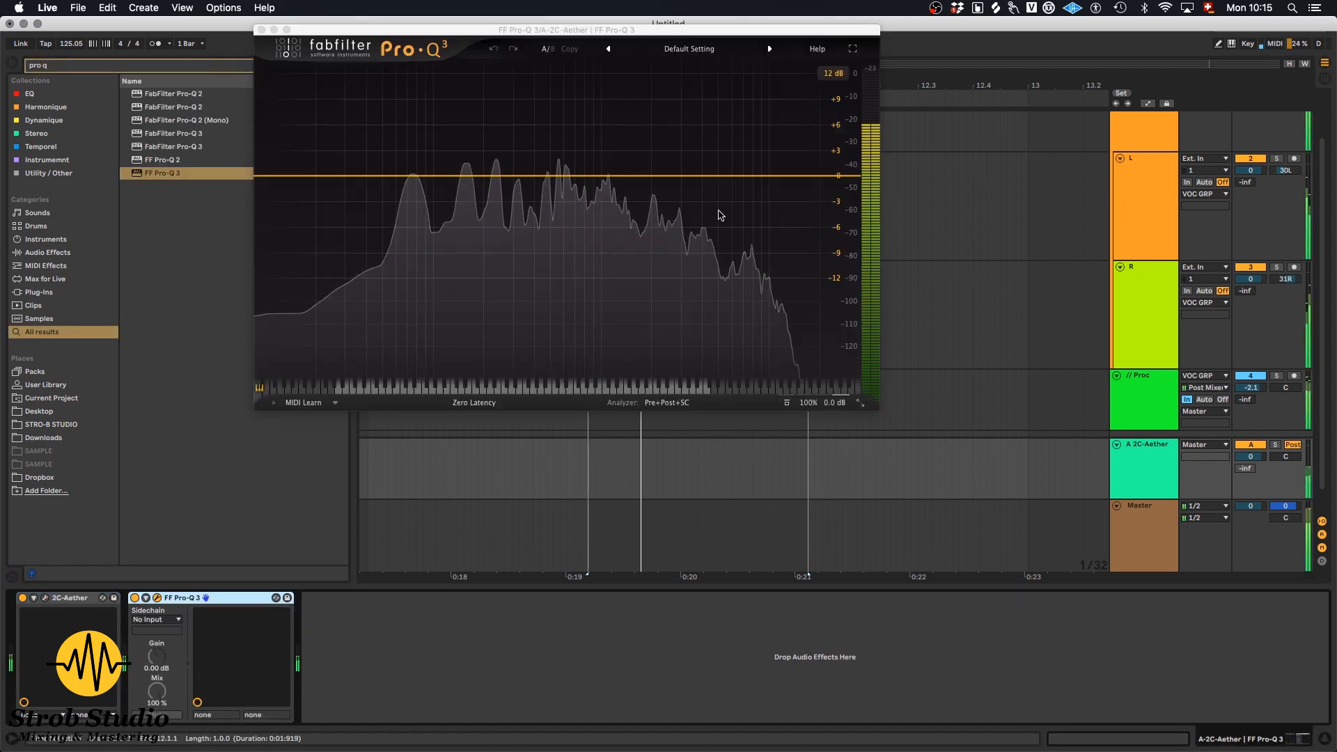
Step: Shape the reverb with a -5.75 dB cut at 2767.9 Hz, a +4.73 dB boost near 77 Hz and a low-mid bell cut
click(657, 175)
drag(656, 176, 675, 225)
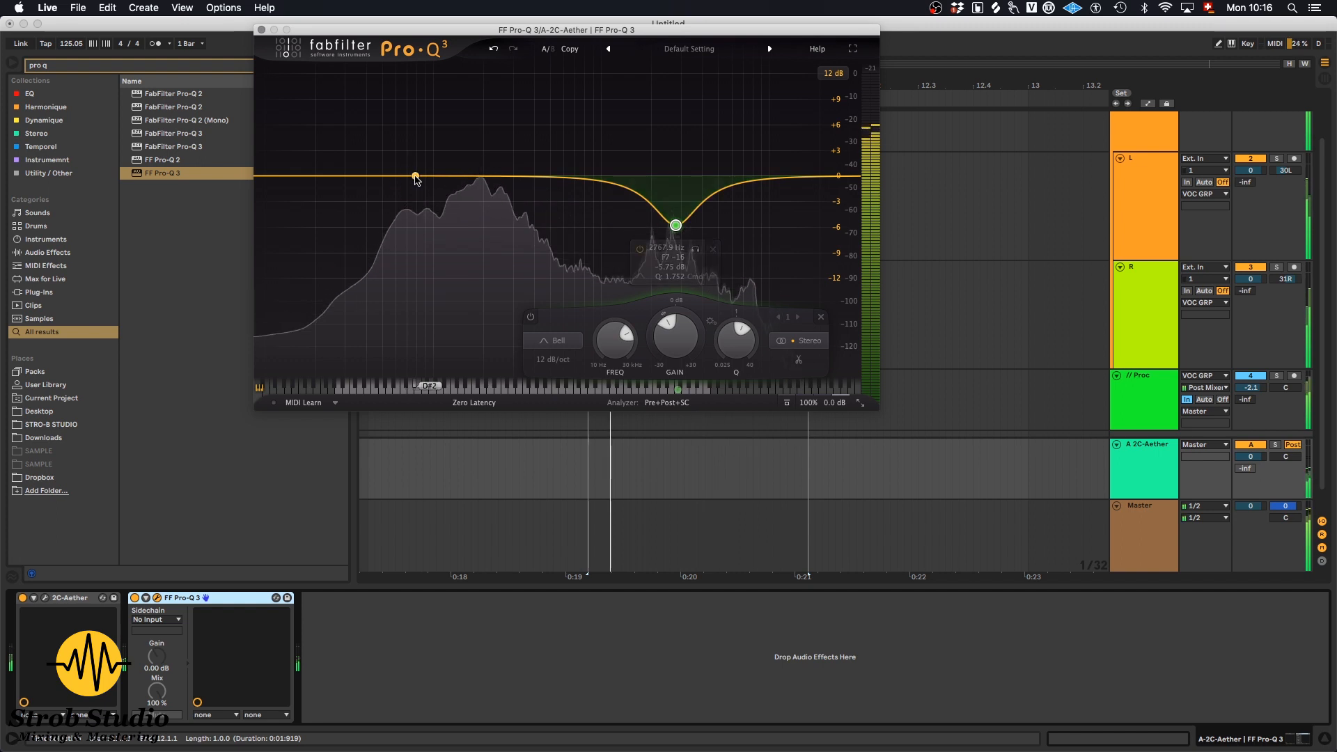
drag(478, 175, 415, 134)
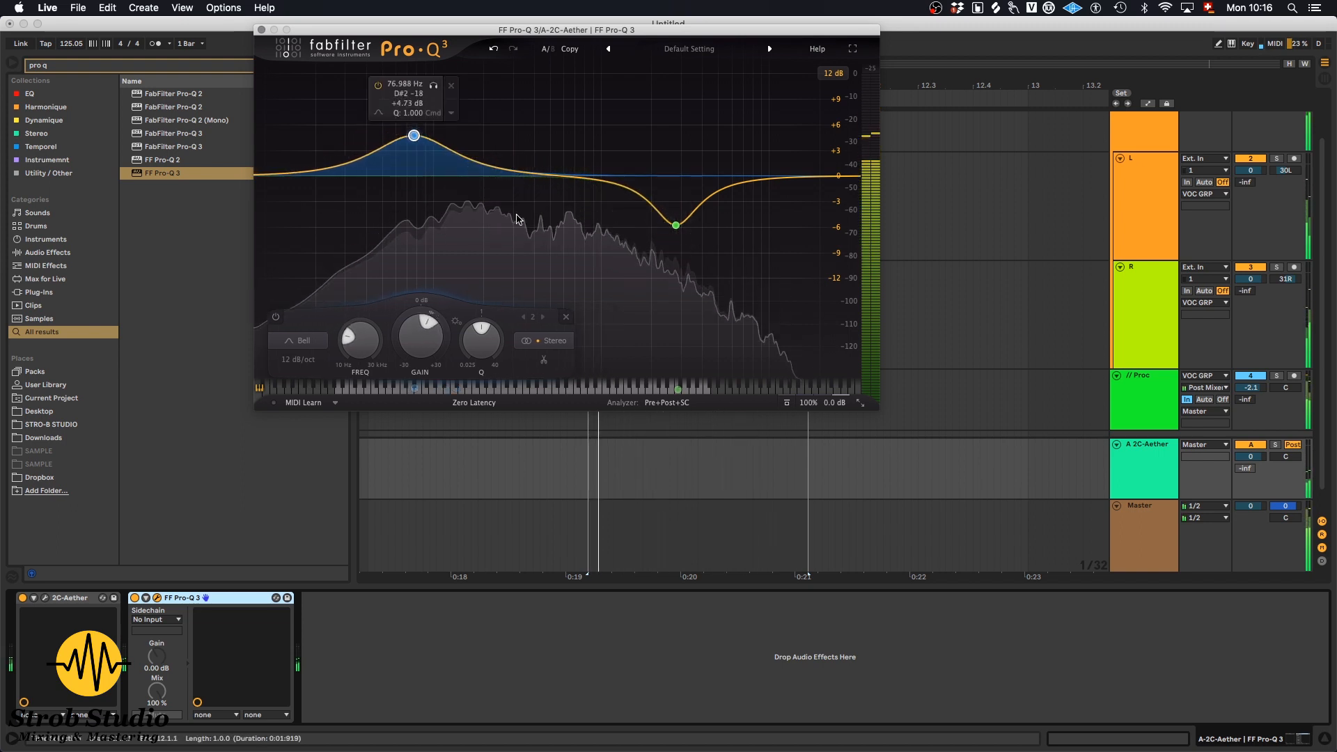
drag(477, 165, 479, 220)
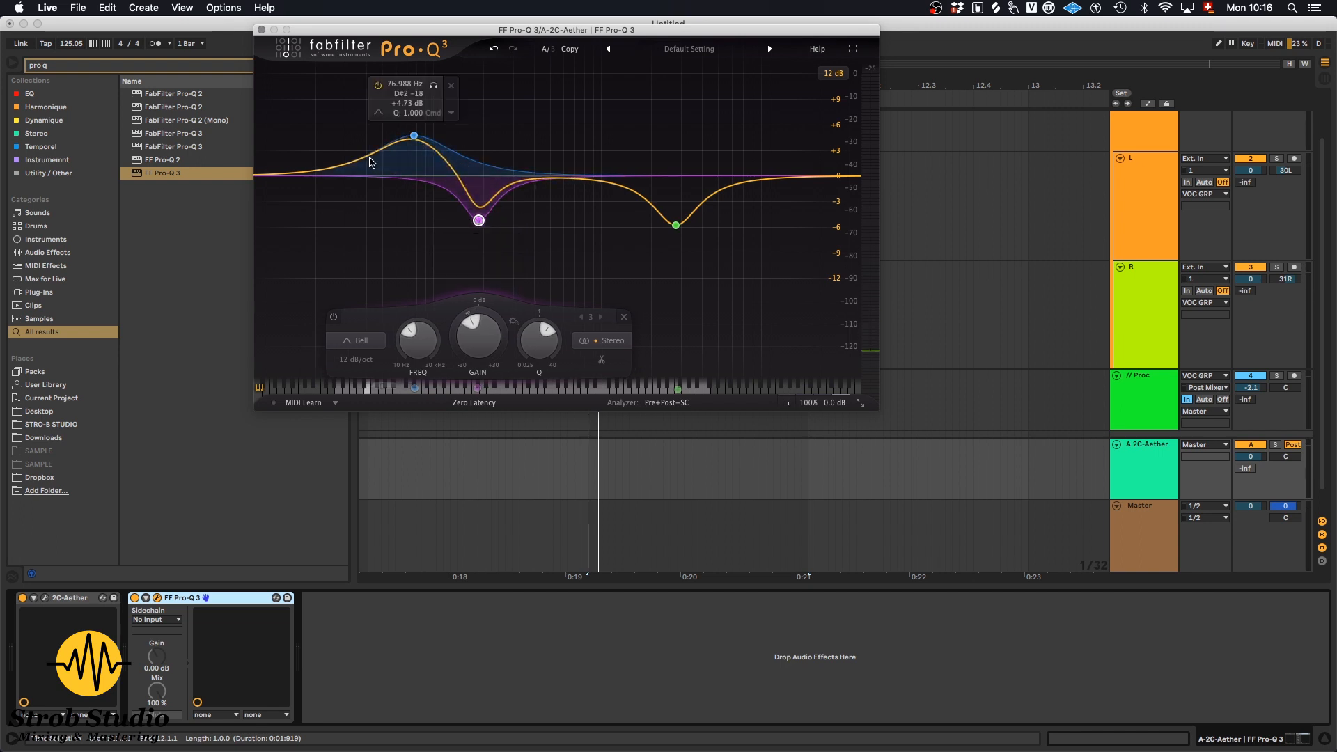
Step: Raise the low bell boost near 76 Hz to about +11.6 dB and deepen the neighbouring low-mid cut
drag(414, 135, 414, 116)
drag(478, 220, 475, 259)
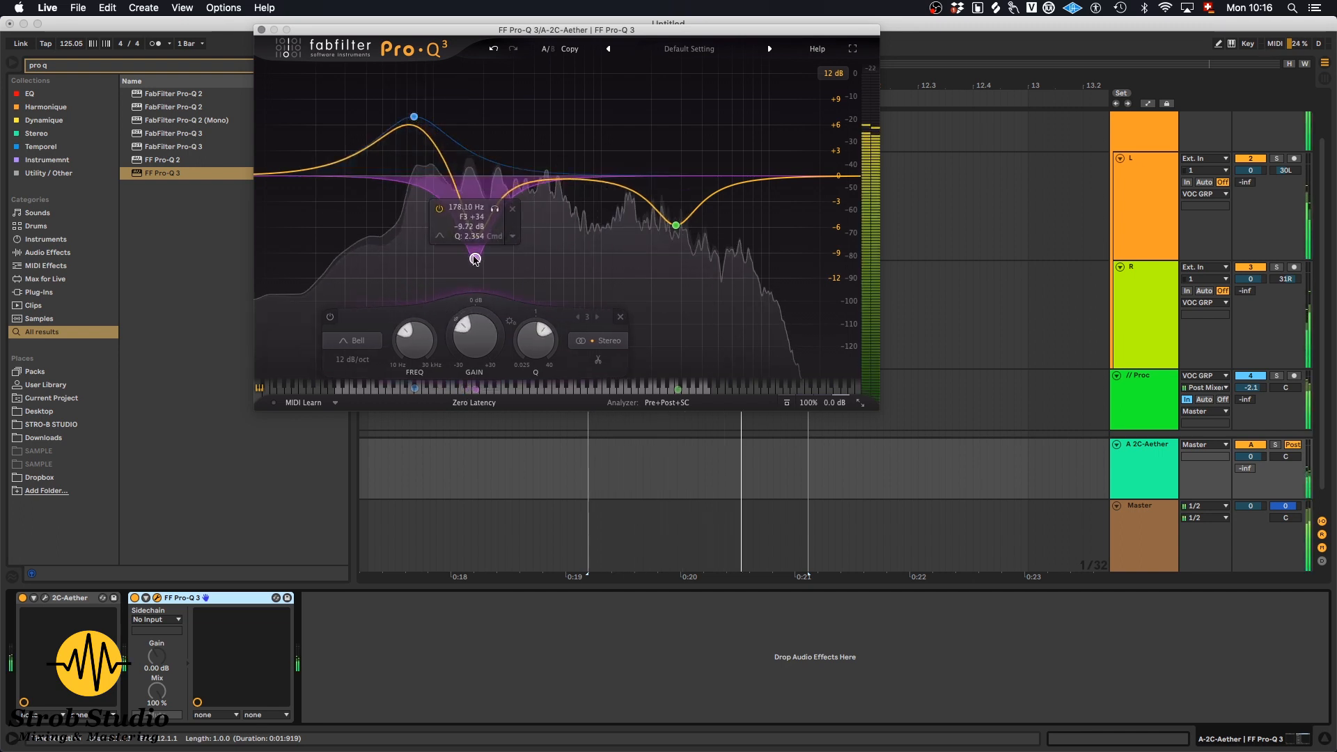
drag(412, 116, 413, 78)
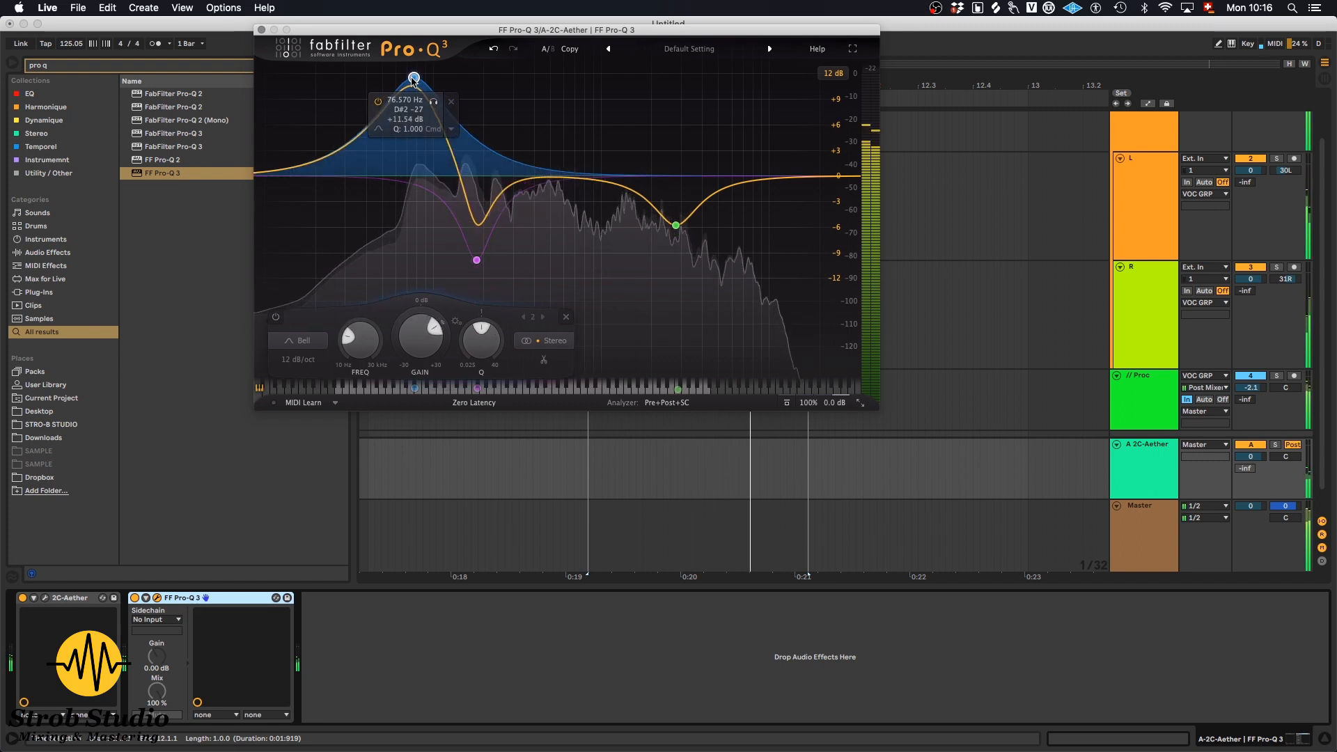
drag(476, 261, 467, 275)
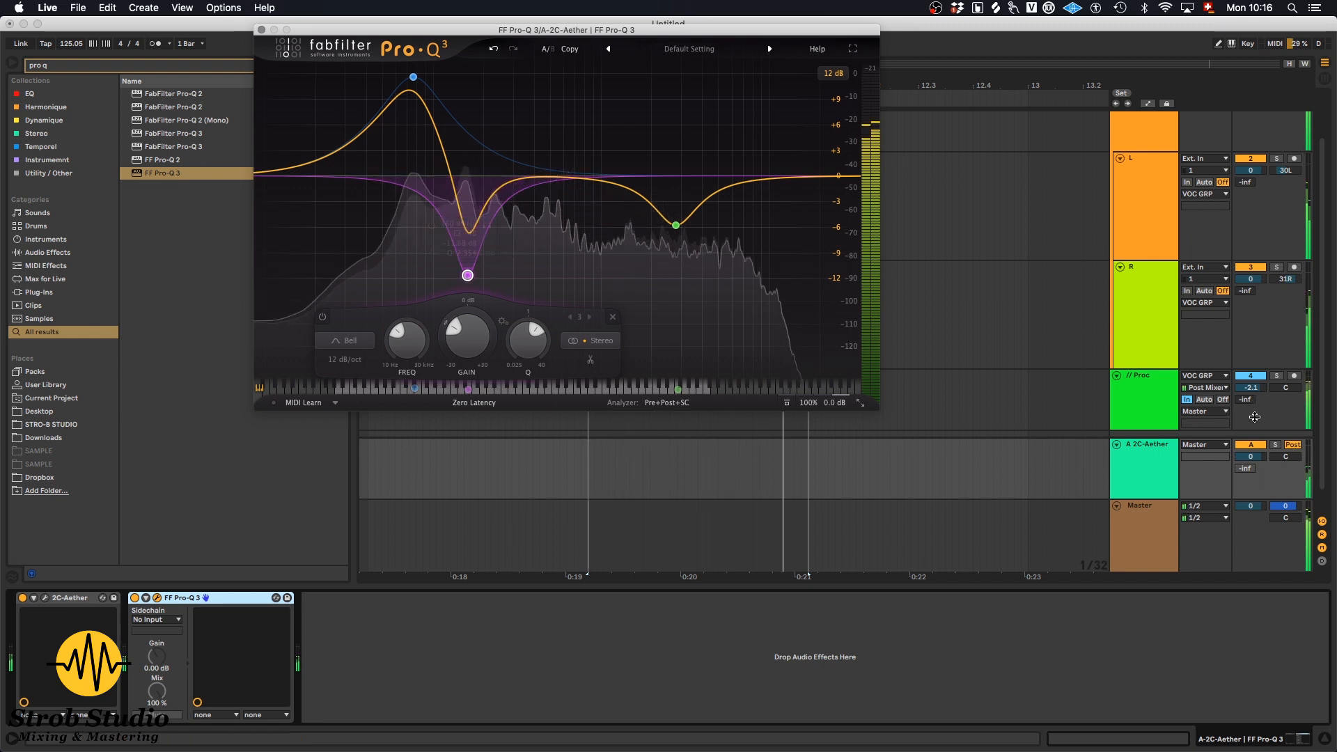
Step: Solo the 2C-Aether return, stop playback and insert FF Pro-MB after Pro-Q 3
click(1275, 446)
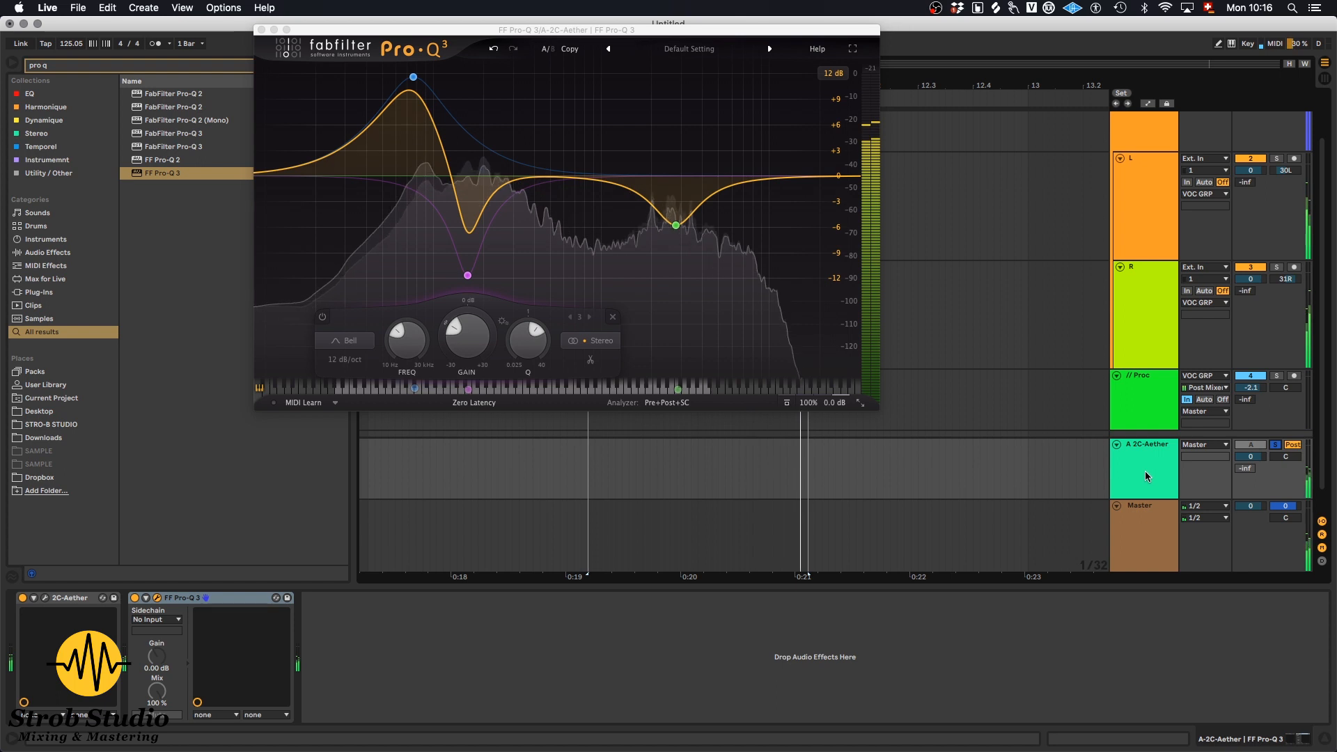
key(space)
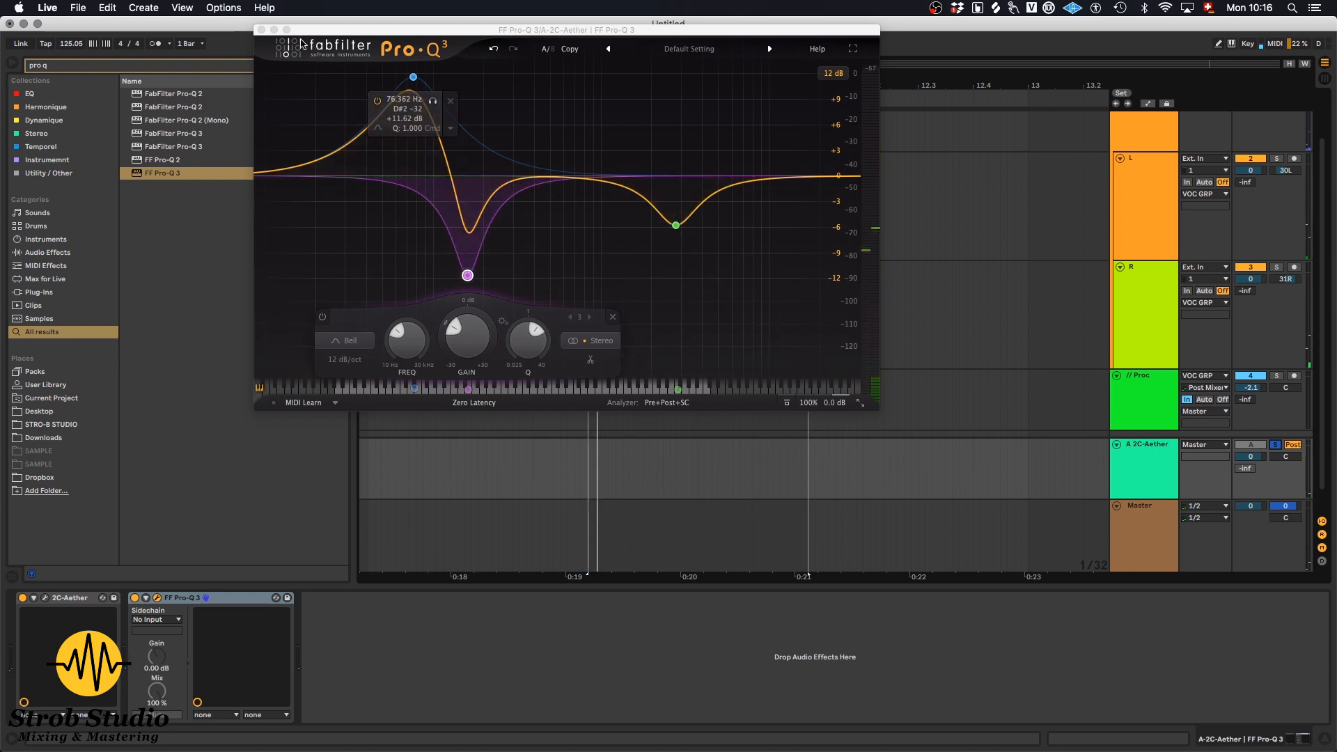
click(261, 30)
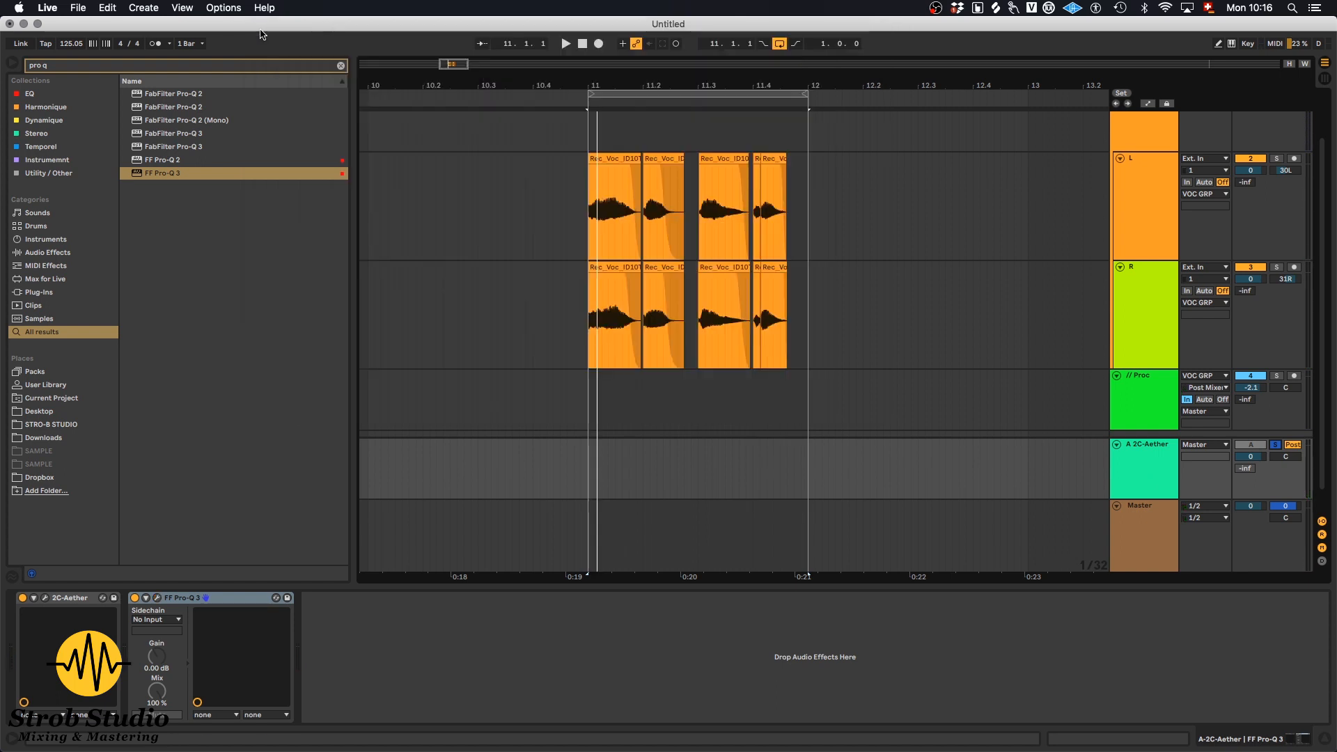
double_click(107, 66)
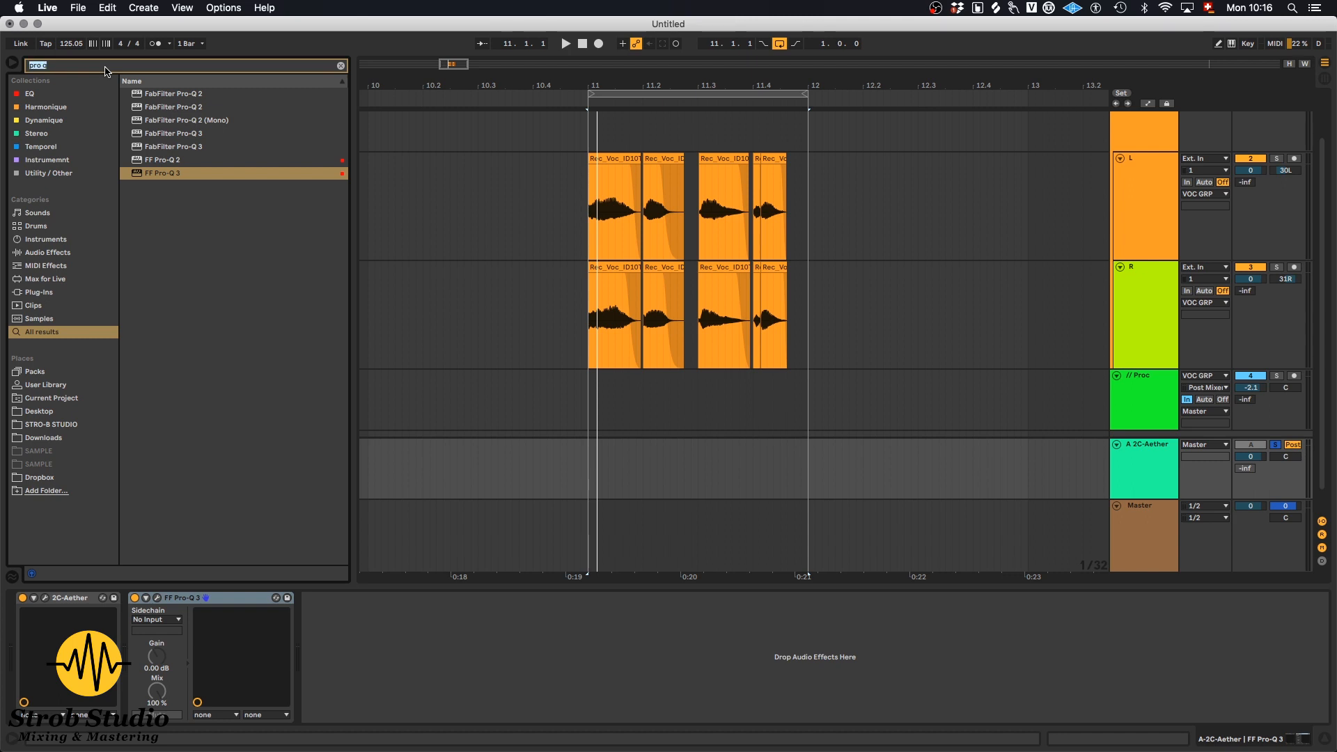
text(pro)
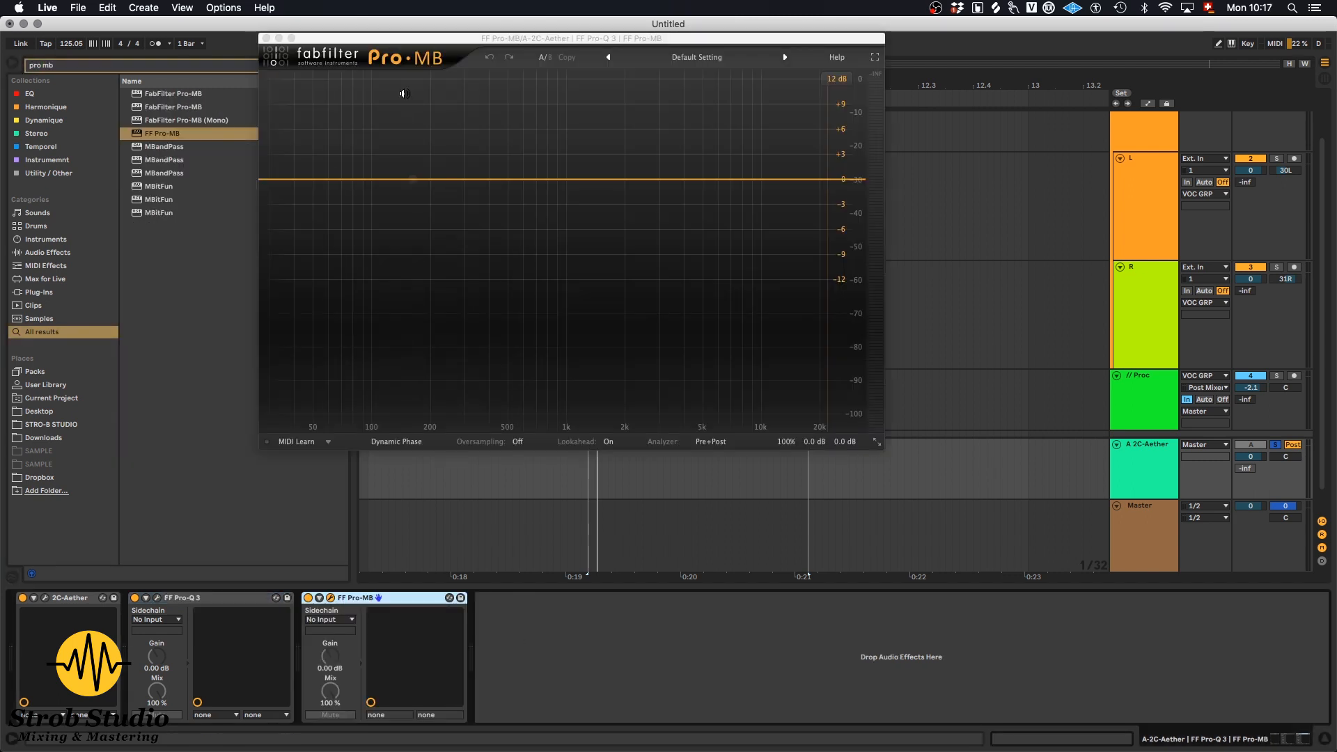
Step: Compress a low band in Pro-MB with a -43.05 dB threshold and +9.45 dB output, adjusting its attack and release
click(366, 180)
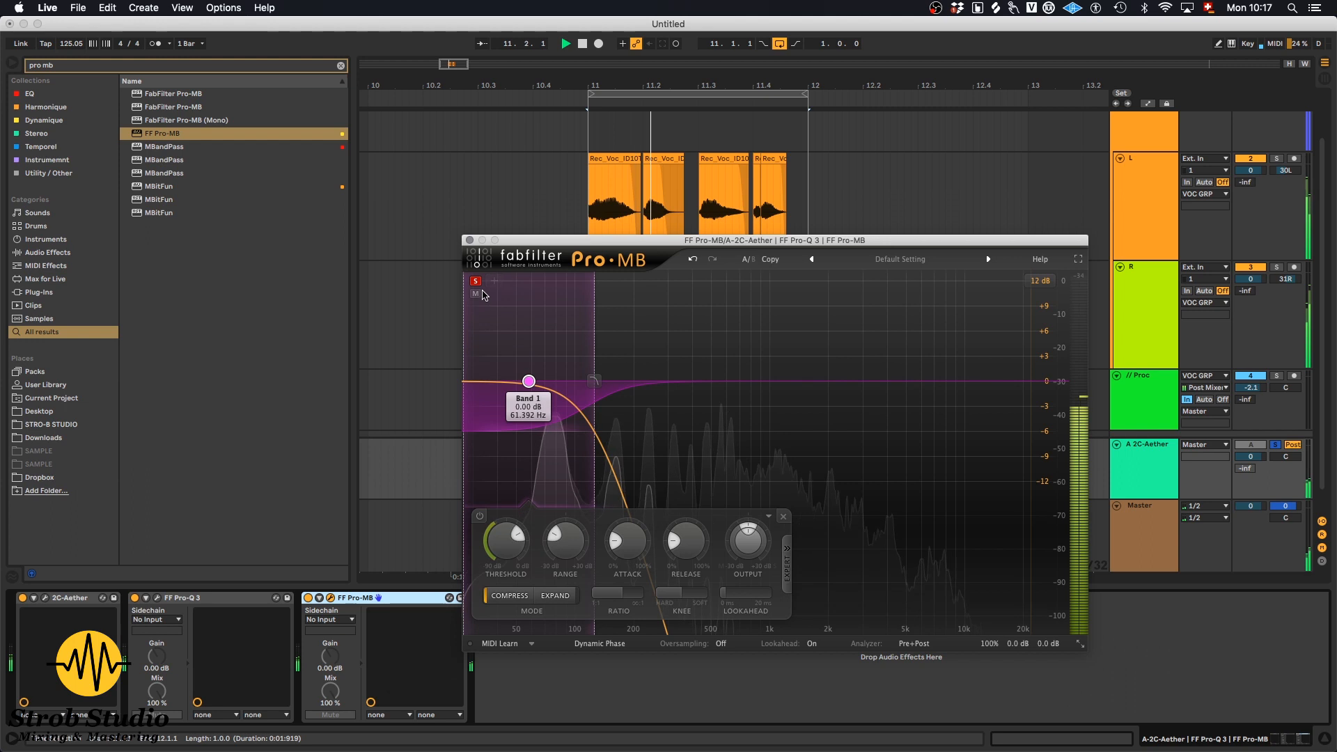
click(476, 282)
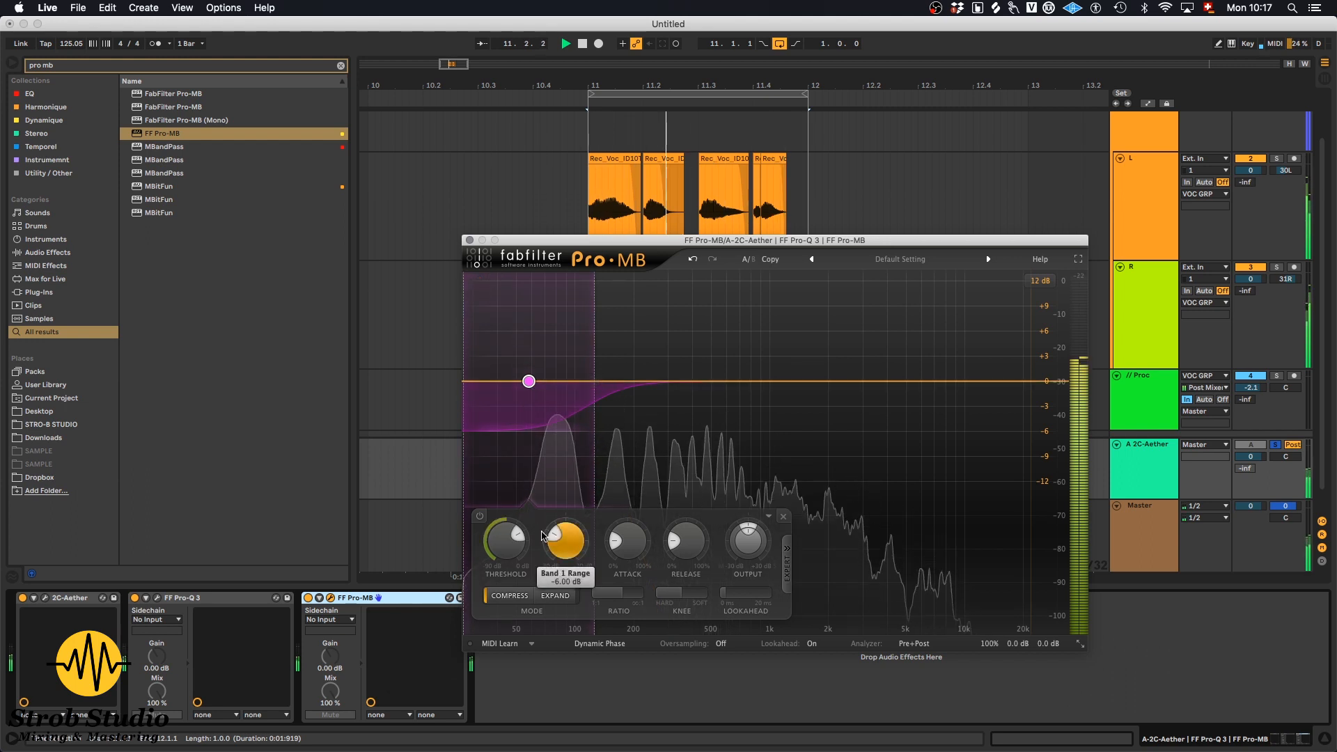
drag(506, 540, 503, 622)
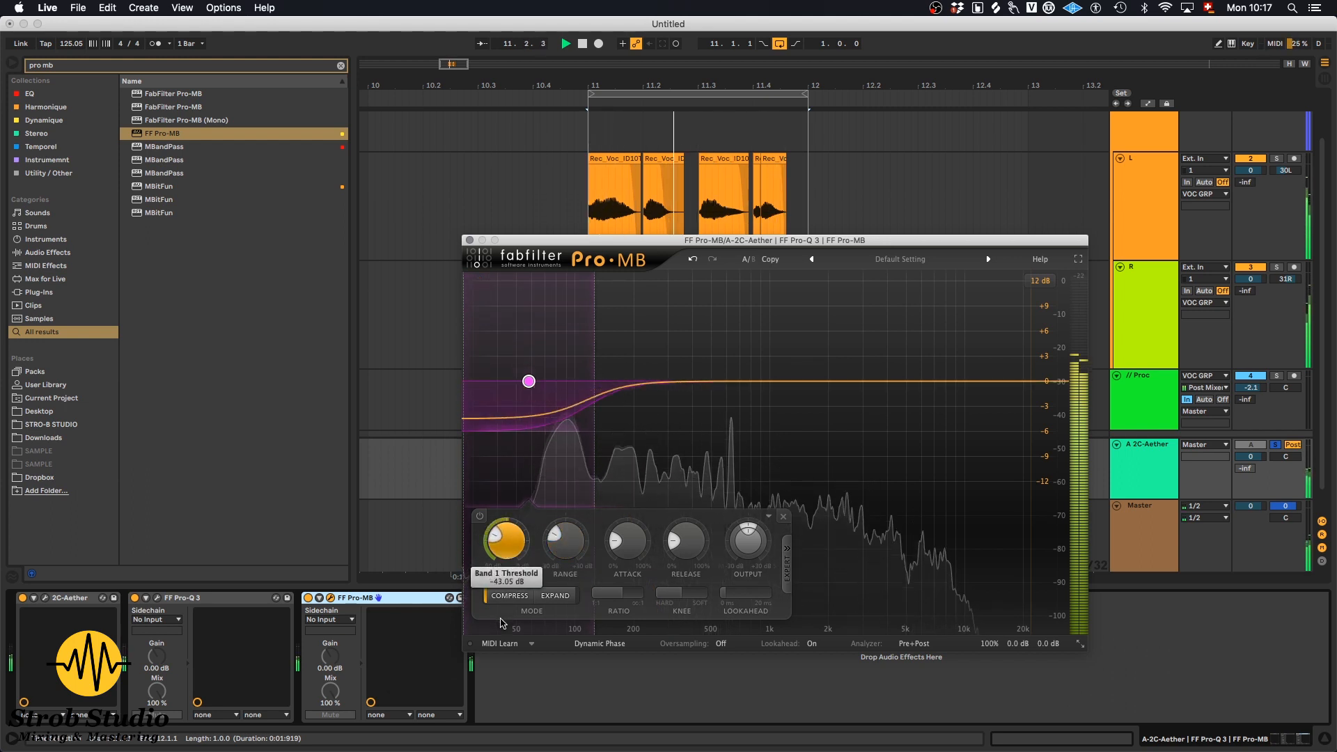
drag(629, 545, 630, 576)
drag(690, 544, 733, 527)
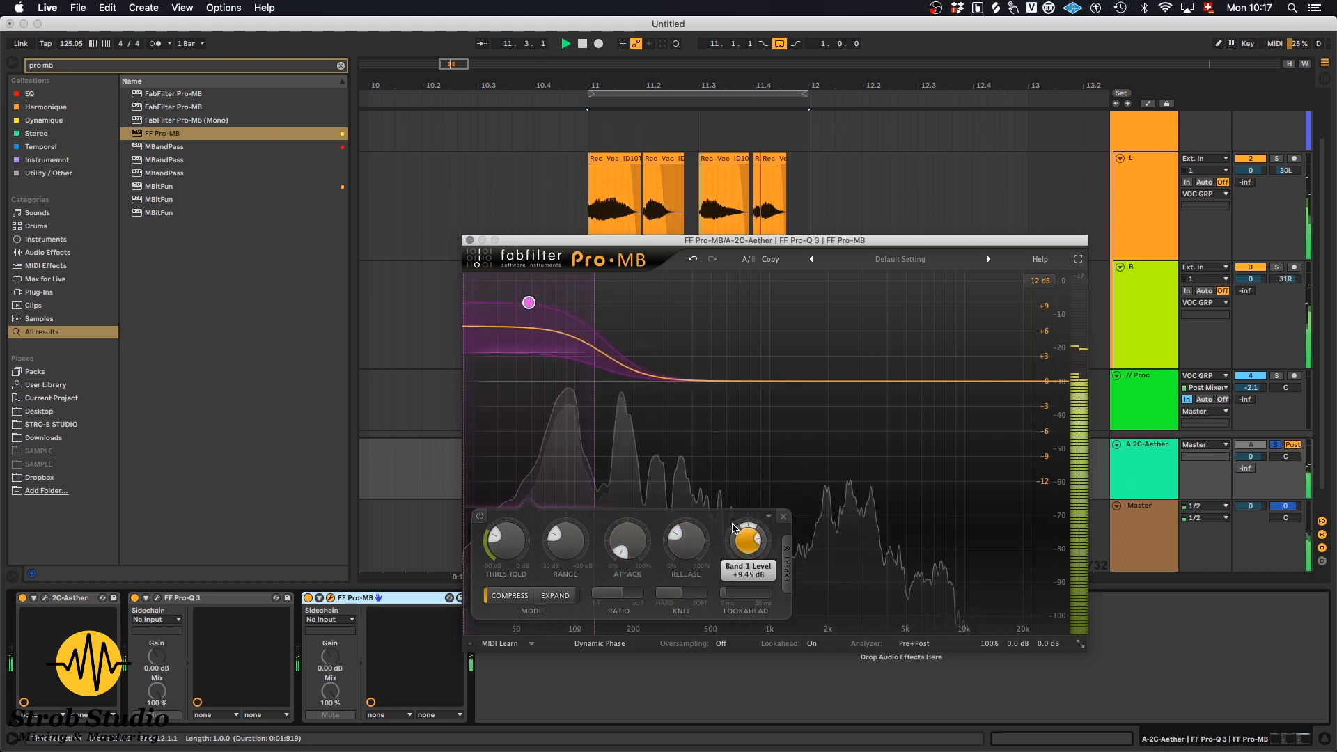
click(470, 240)
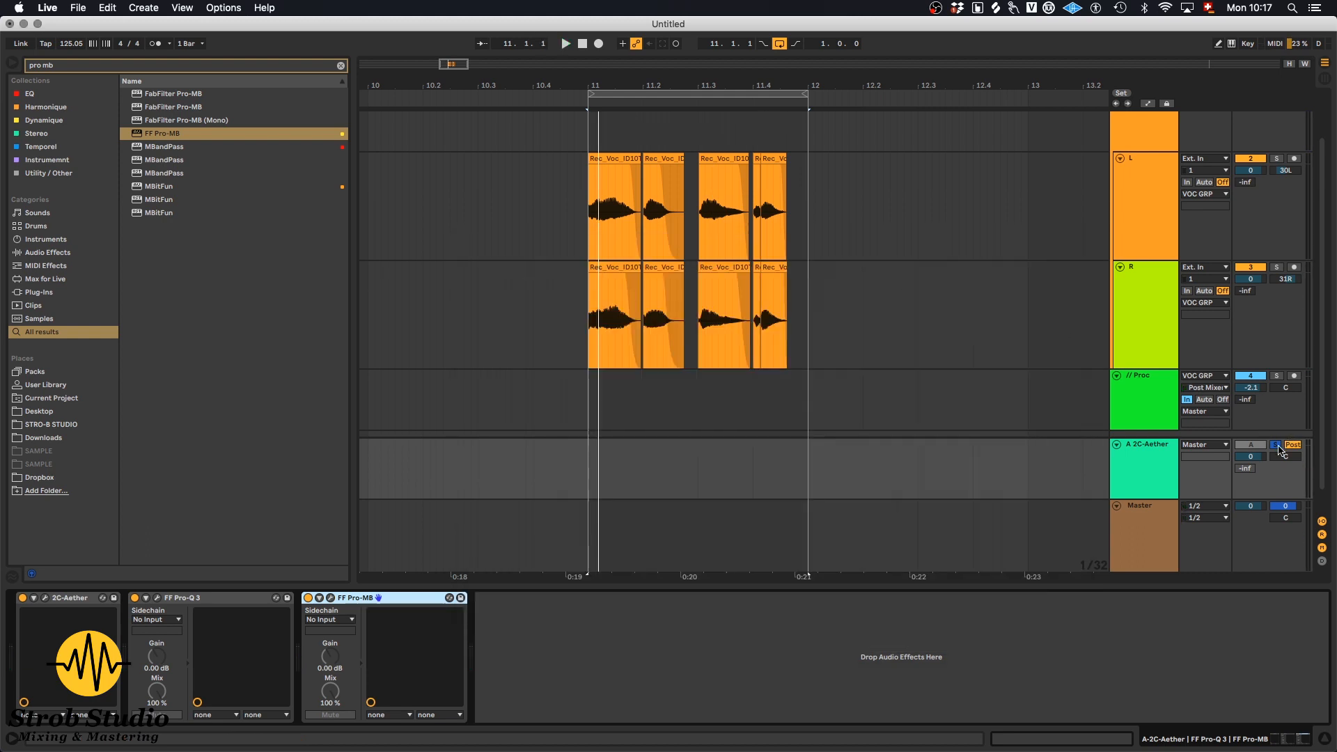
Step: Unsolo the 2C-Aether return and set its volume to 0.5 dB while the loop plays
click(1276, 446)
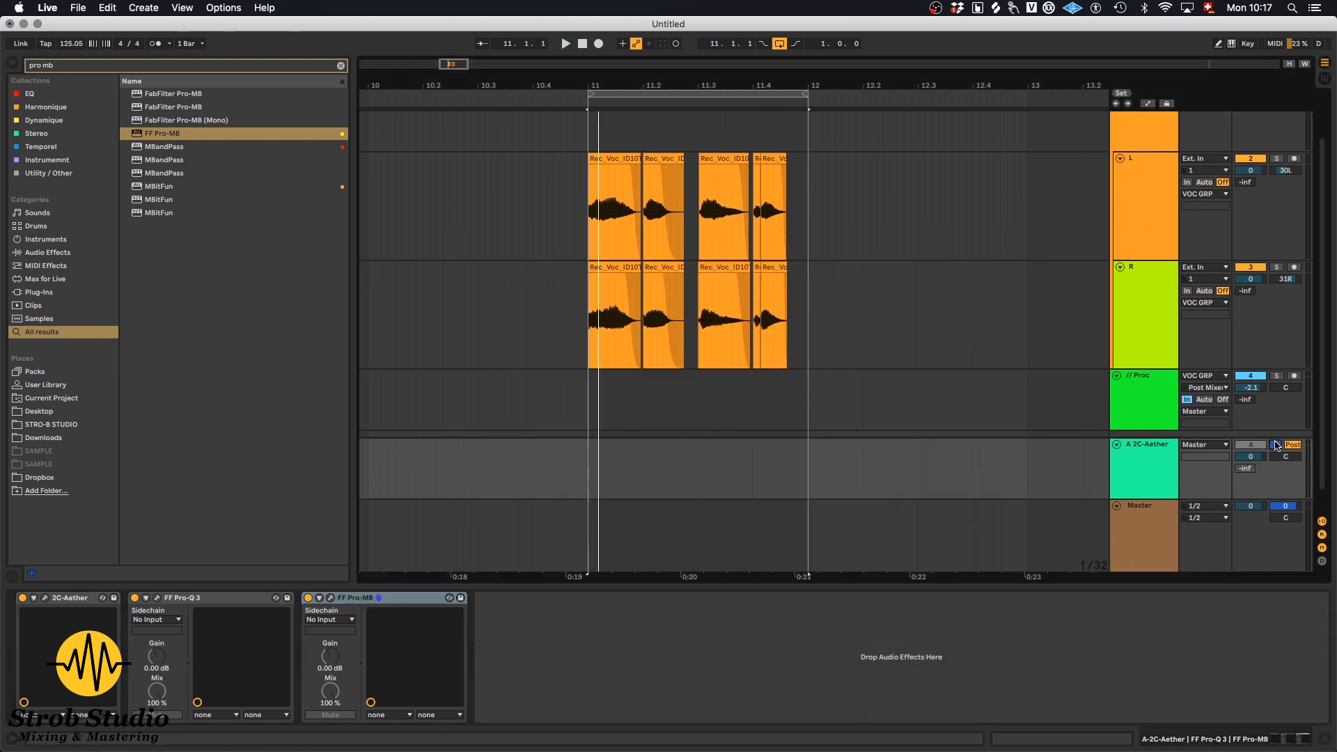
key(space)
drag(1252, 457, 1255, 462)
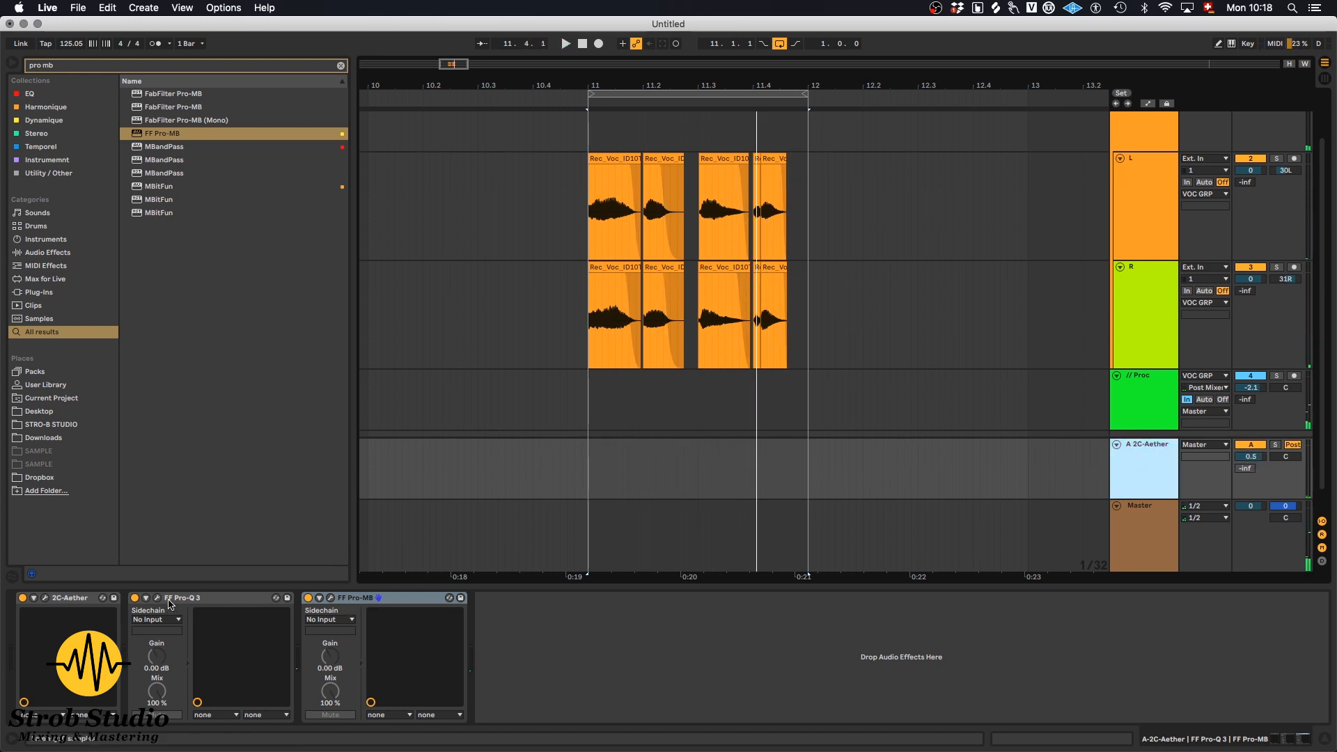
Step: Reopen the return's Pro-Q 3 and add a high shelf cut to the reverb during playback
click(156, 598)
key(space)
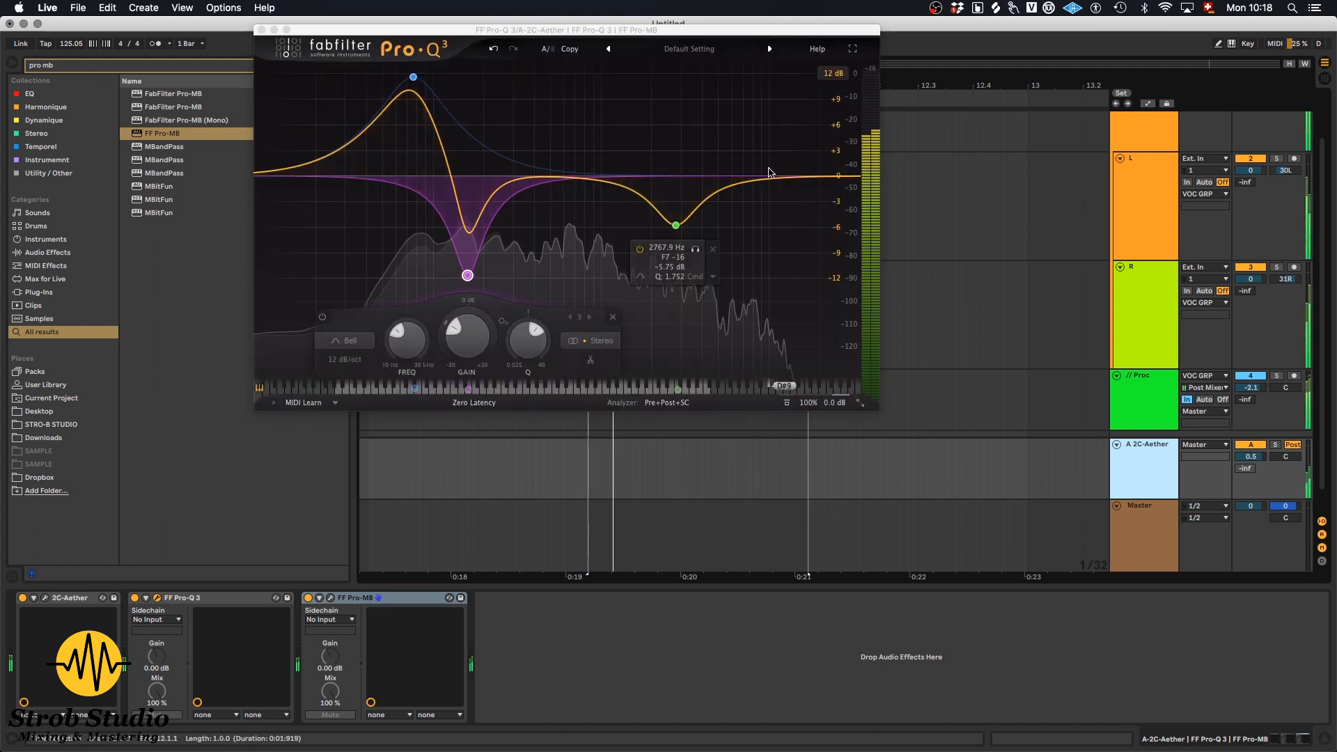
mouse_move(788, 178)
mouse_down()
mouse_move(787, 229)
mouse_move(787, 201)
mouse_up()
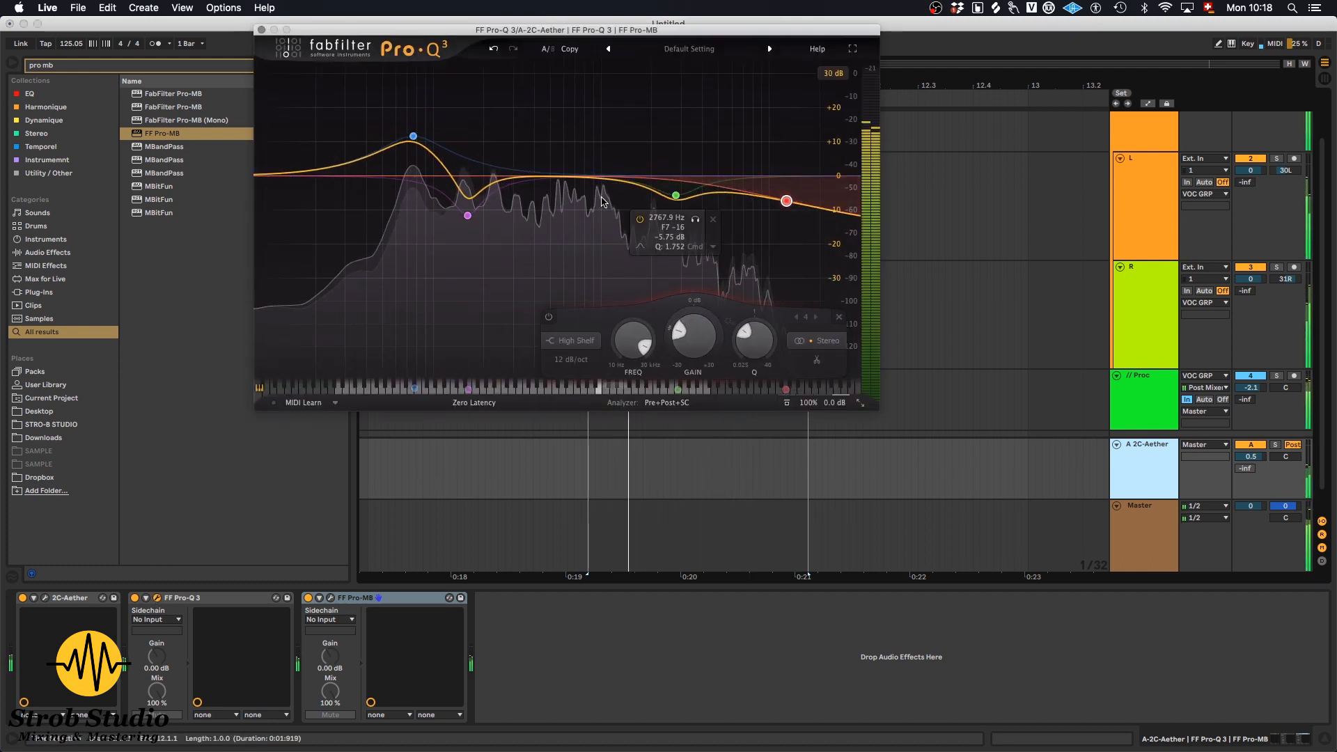
Step: Refine the return's Pro-Q 3 with a 1464.5 Hz bell cut of -8.71 dB, a low-mid boost and a 12684 Hz high shelf of -16.39 dB
drag(606, 179, 494, 180)
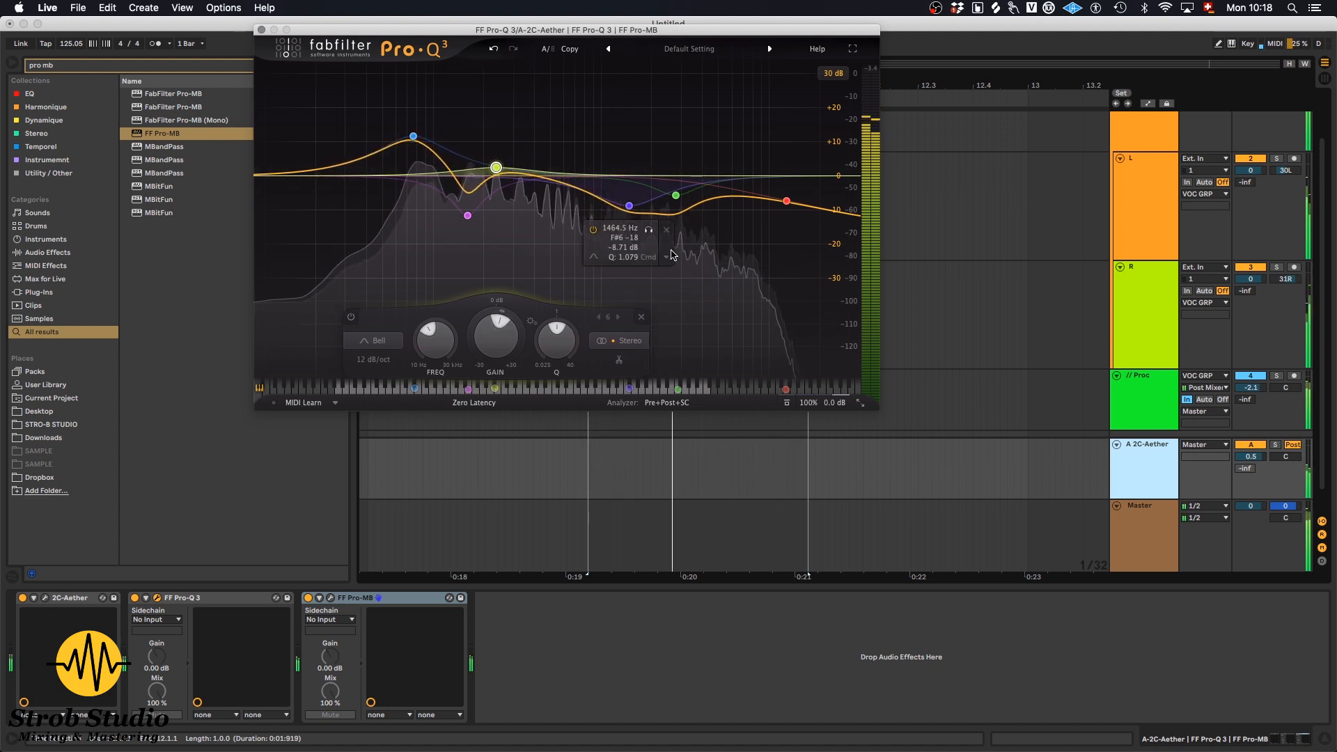
drag(676, 197, 675, 200)
drag(787, 201, 787, 204)
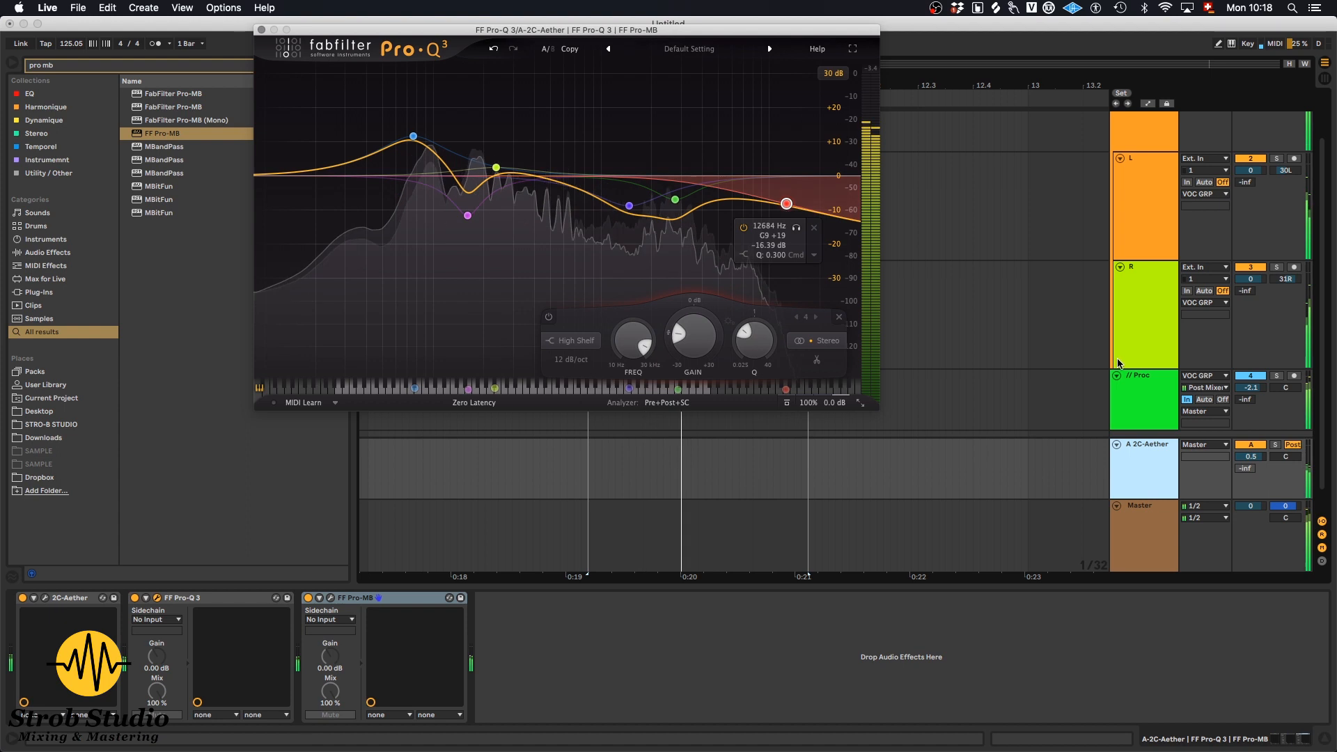
click(262, 30)
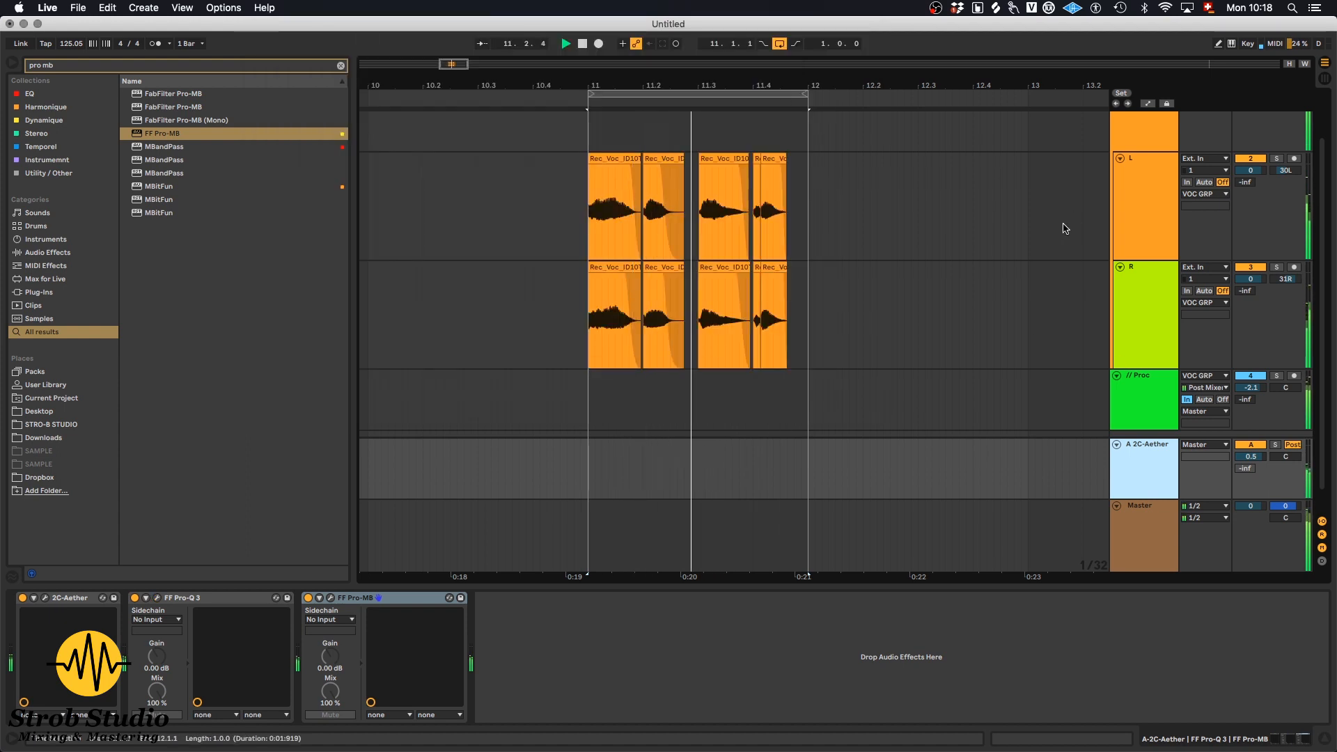
Step: Insert Ozone 8 Imager on the Master track after its EQ and move its window clear of the clips
key(Down)
drag(585, 209, 799, 397)
click(1150, 546)
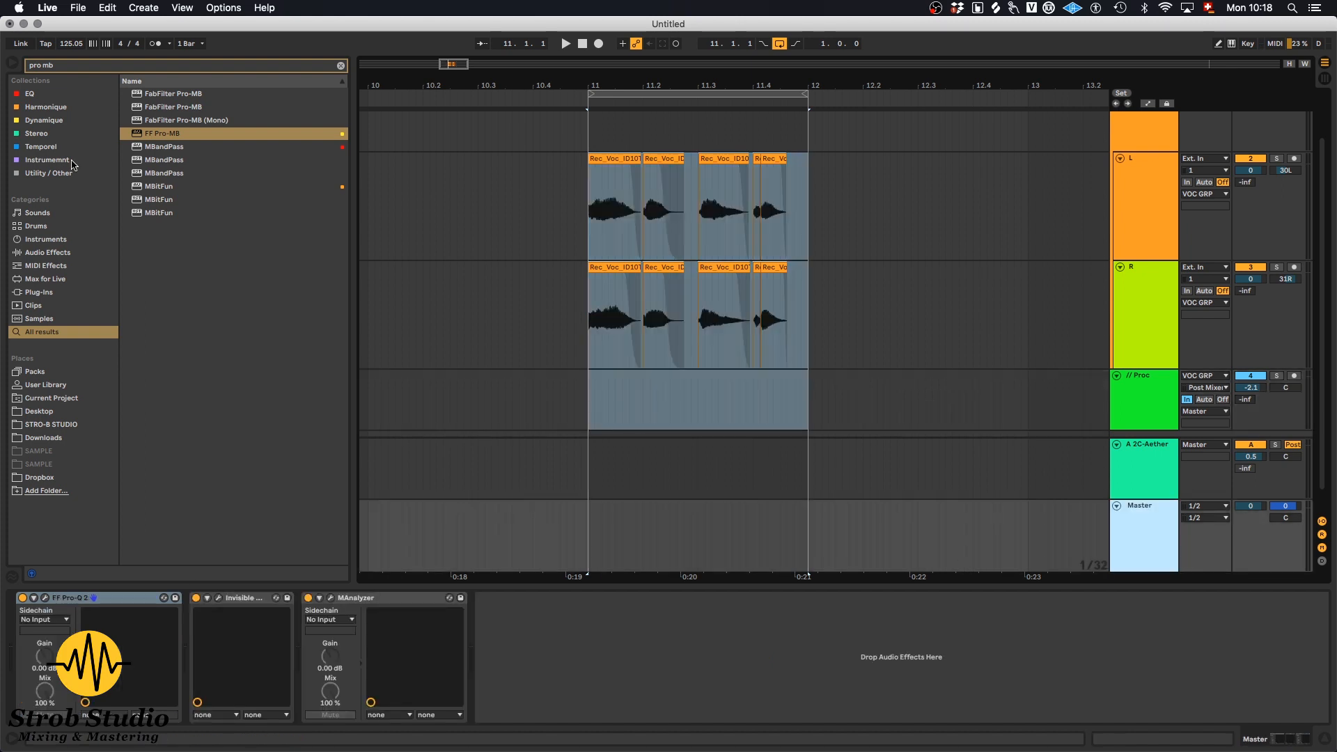
key(super+f)
text(imager)
drag(170, 107, 241, 615)
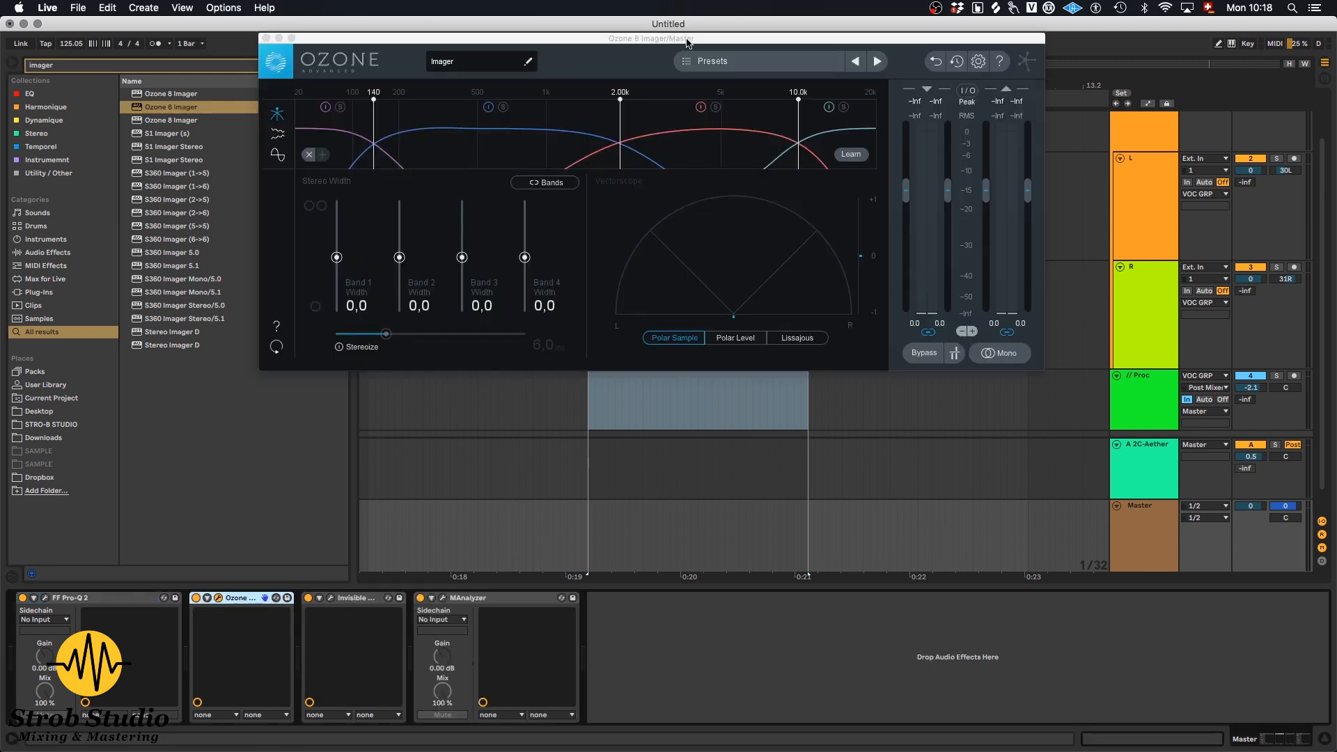
drag(687, 42, 891, 351)
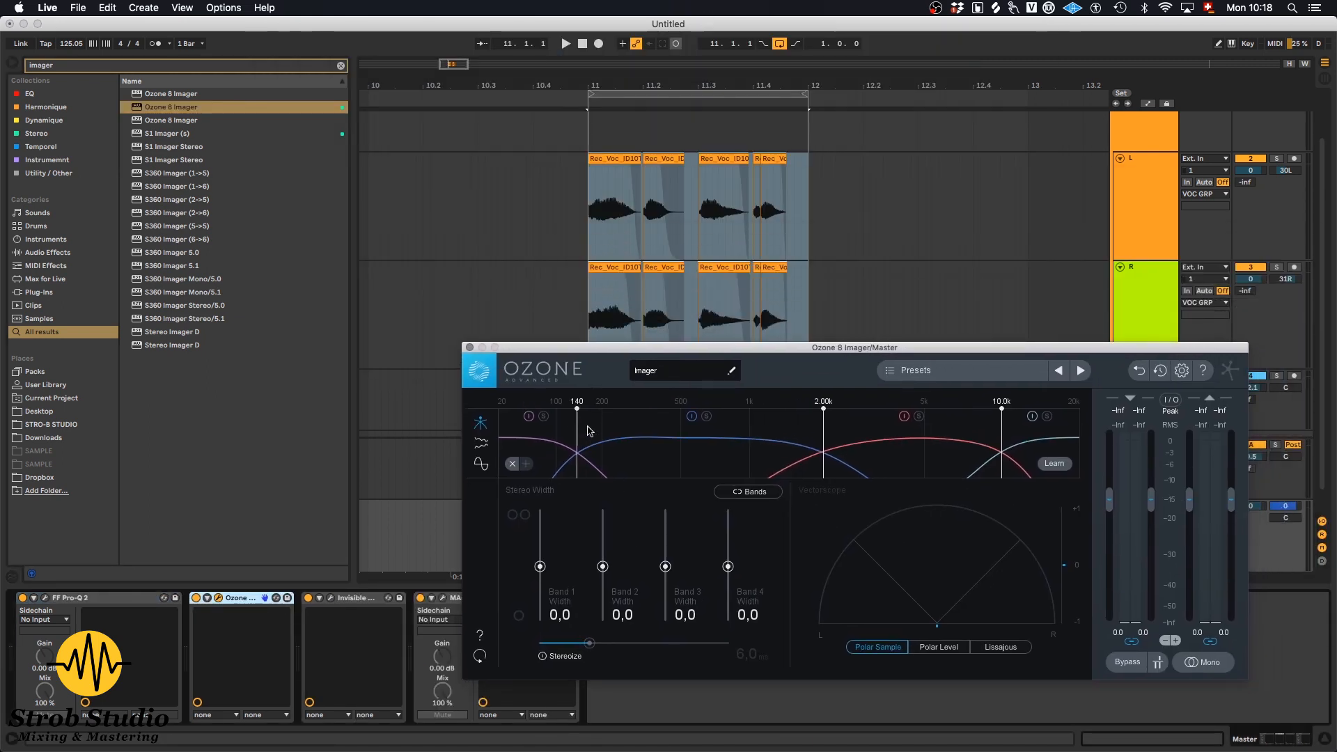
Step: Set the Imager's first crossover to 101 Hz and narrow Band 1's width to -51.9 while auditioning the lows
drag(577, 410, 558, 412)
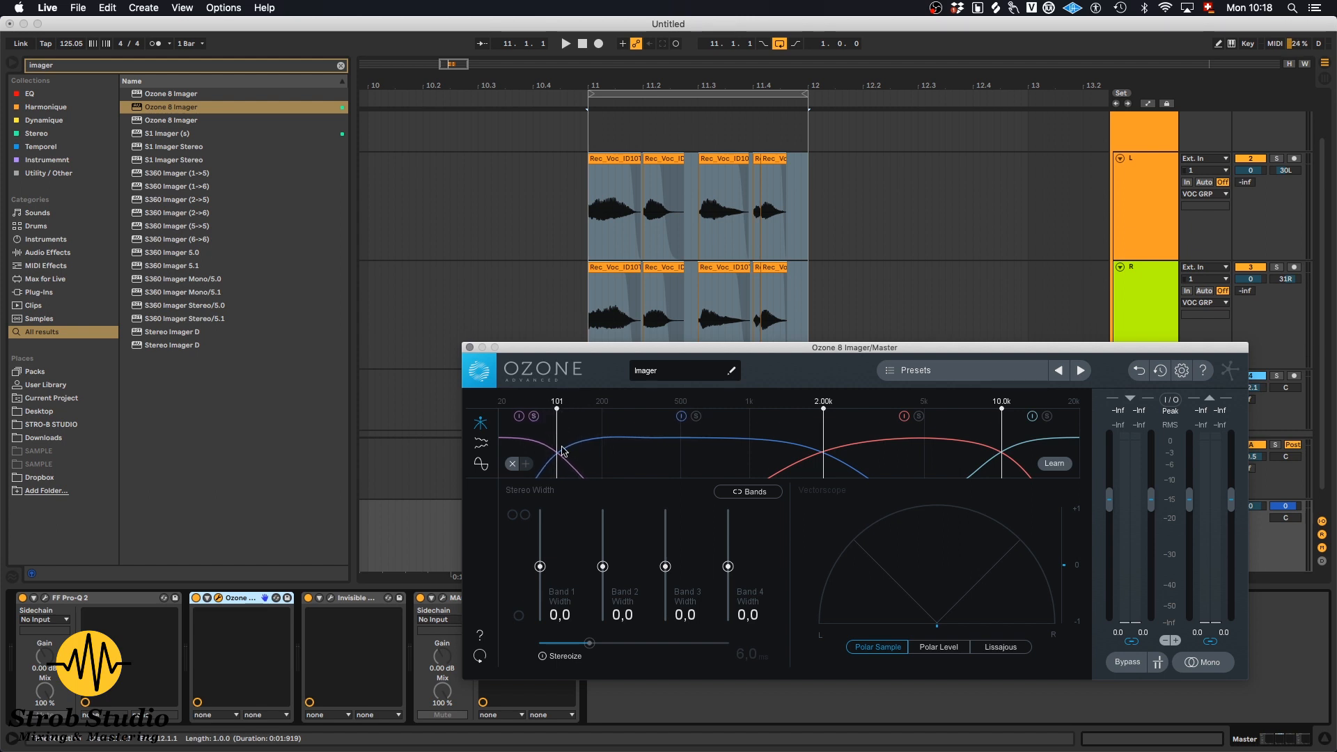
key(space)
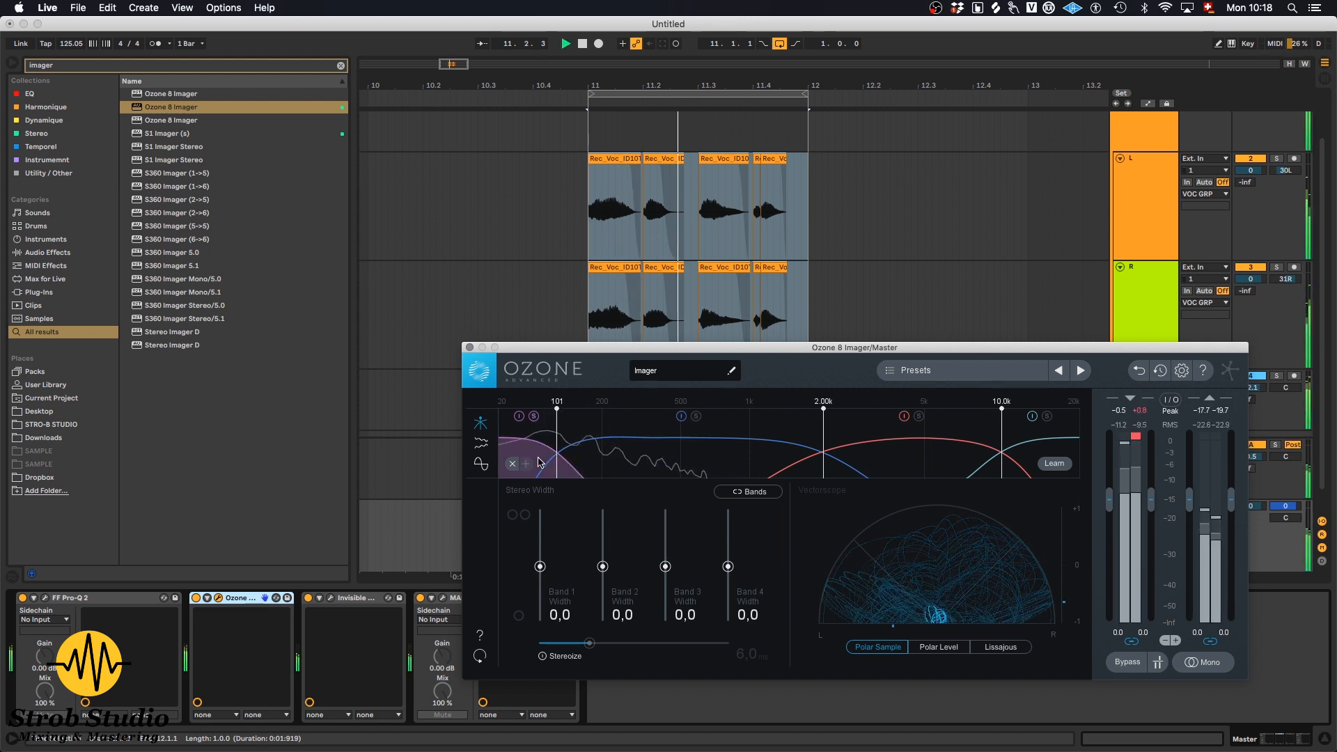
key(space)
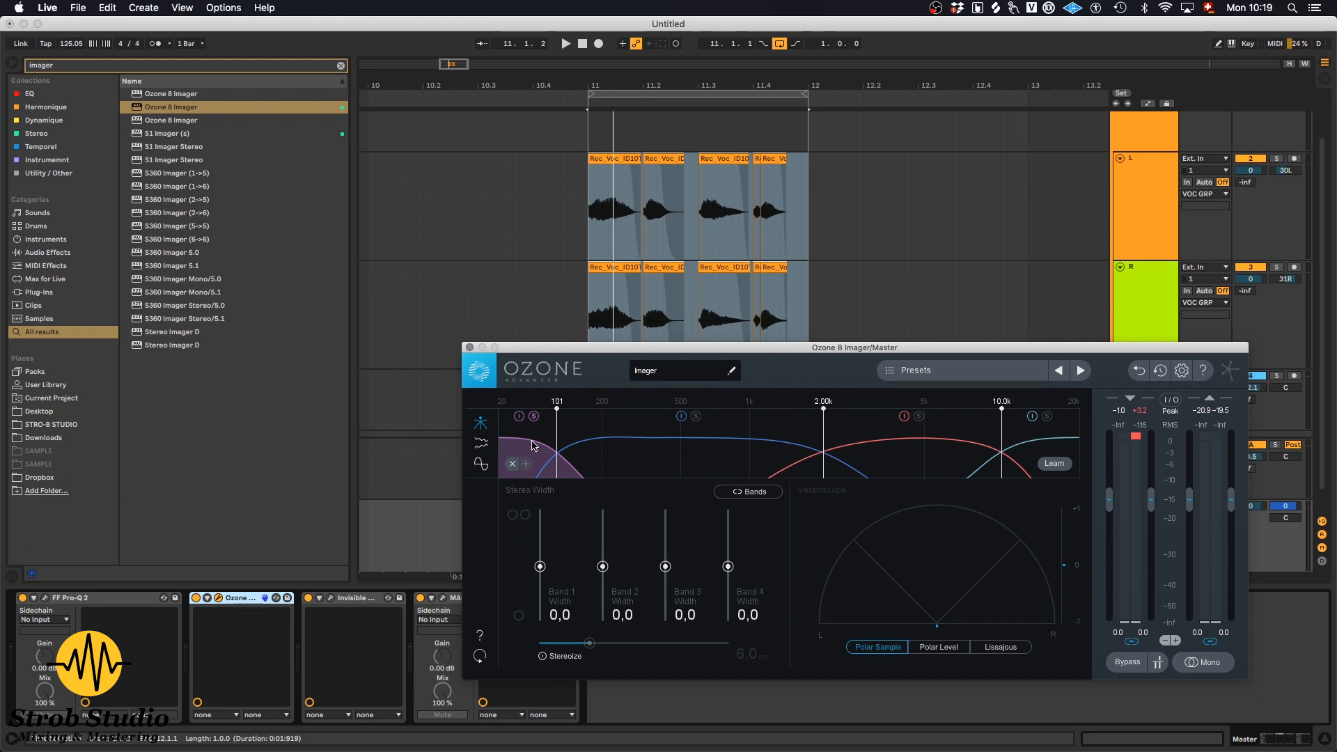
key(space)
mouse_move(547, 615)
mouse_down()
mouse_move(547, 642)
mouse_move(541, 595)
mouse_up()
key(space)
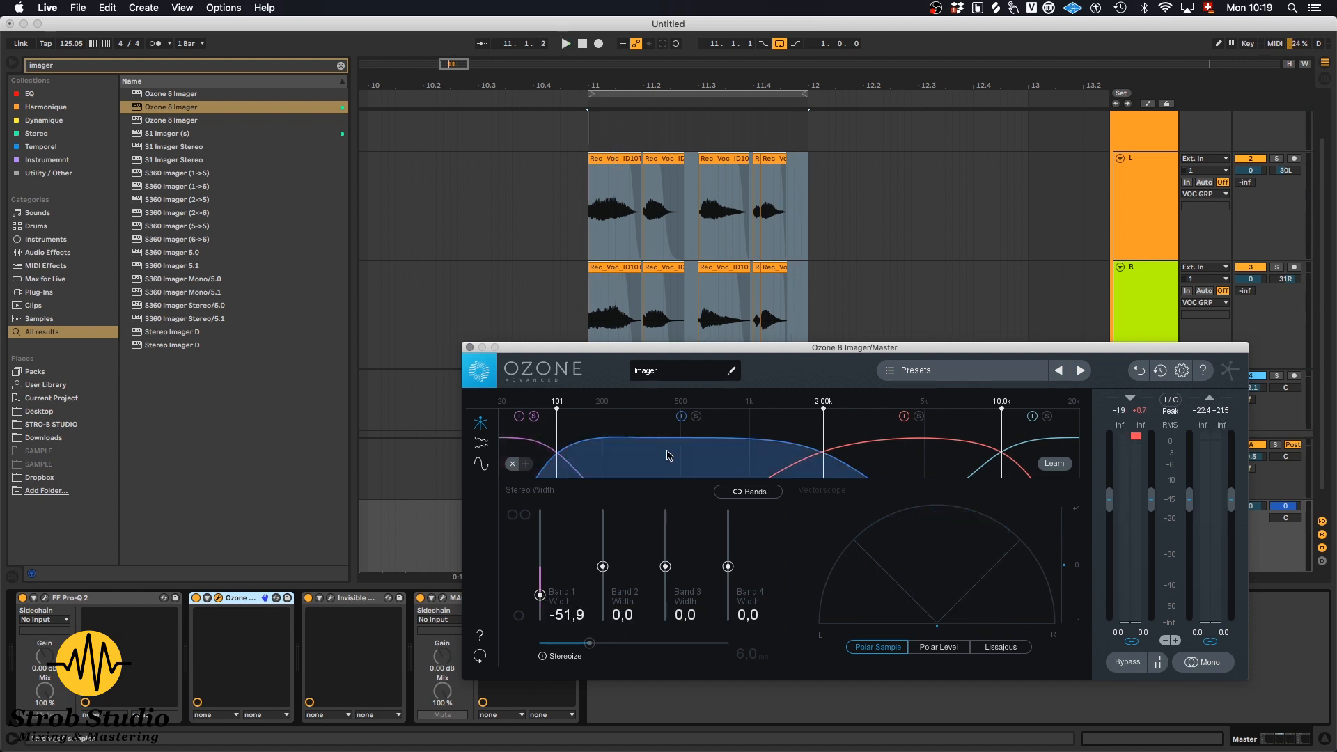
Step: Set the Imager's second crossover to 1.43 kHz and narrow the widths of Bands 2, 3 and 4, with Band 3 at -8.9
drag(831, 416, 786, 417)
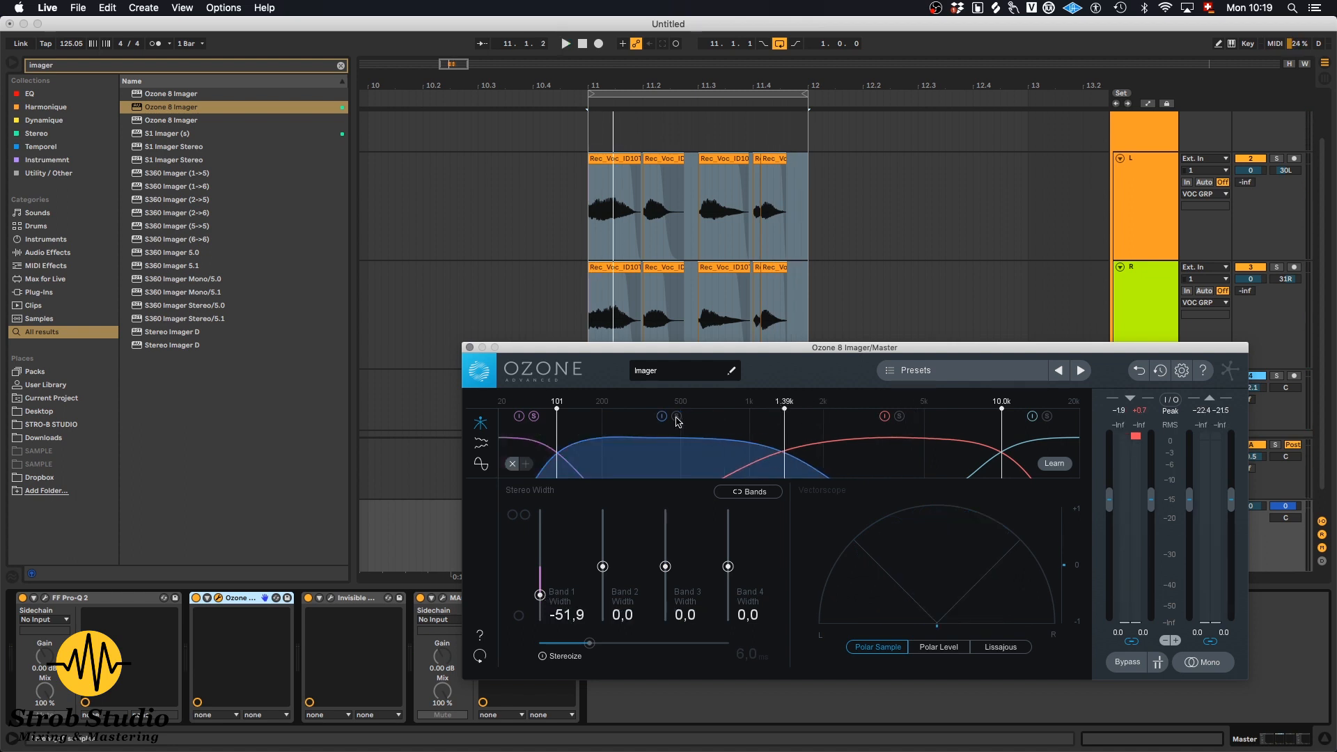
key(space)
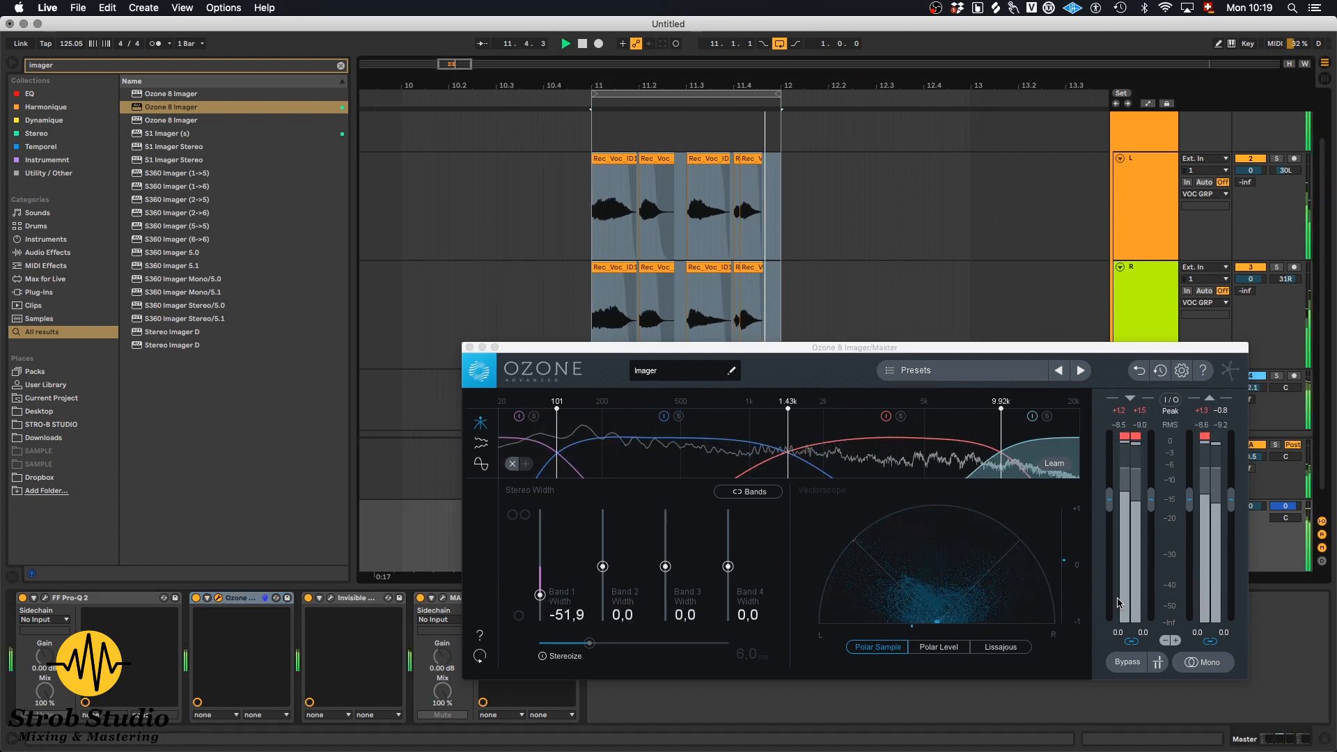
drag(666, 567, 606, 568)
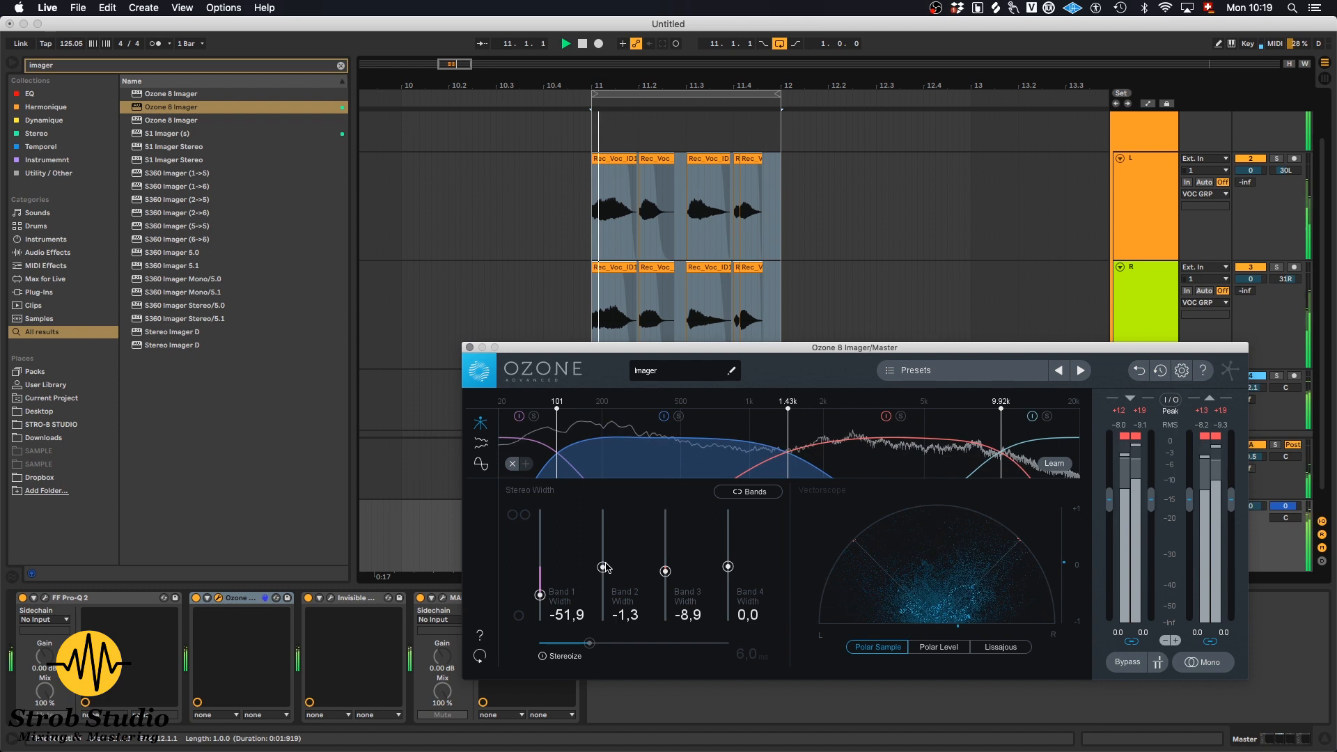
drag(728, 566, 728, 579)
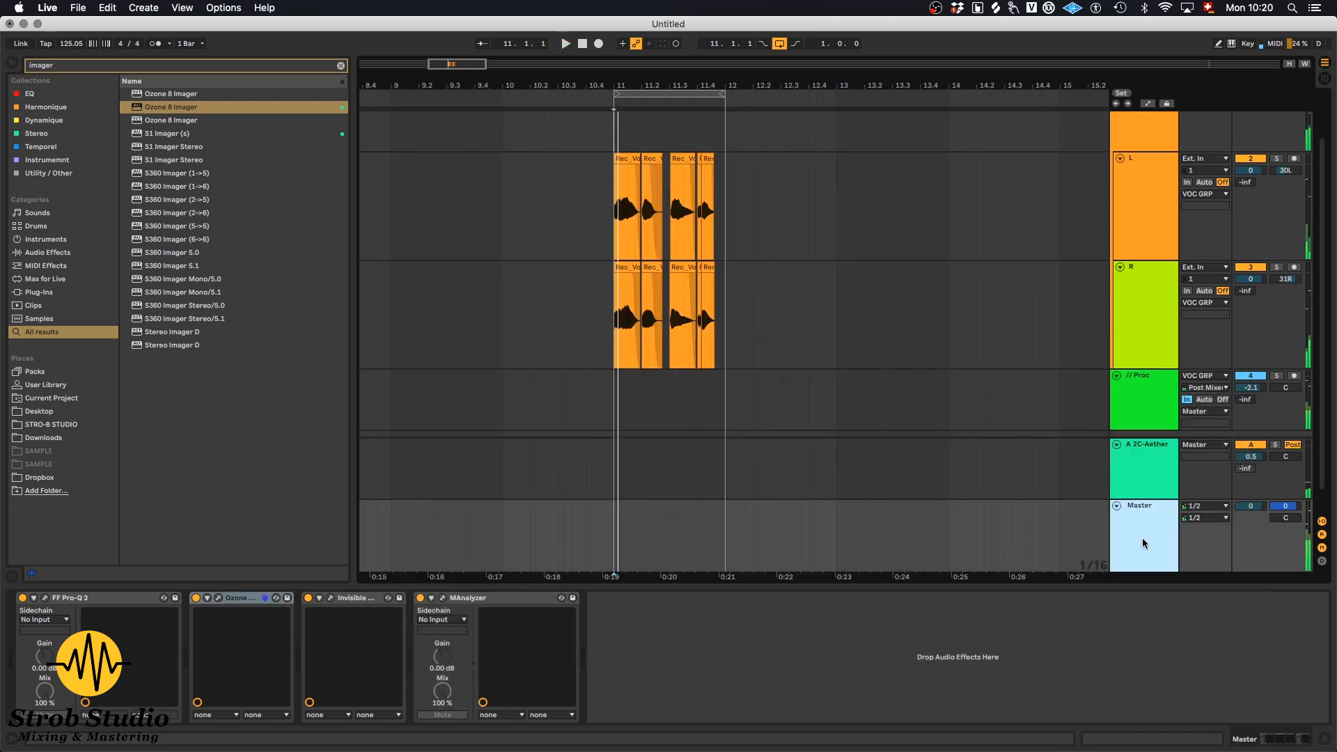
Step: Delete the Master's existing EQ and insert a fresh FF Pro-Q 3 after Ozone 8 Imager
click(79, 600)
key(Delete)
key(super+f)
text(pro q 3)
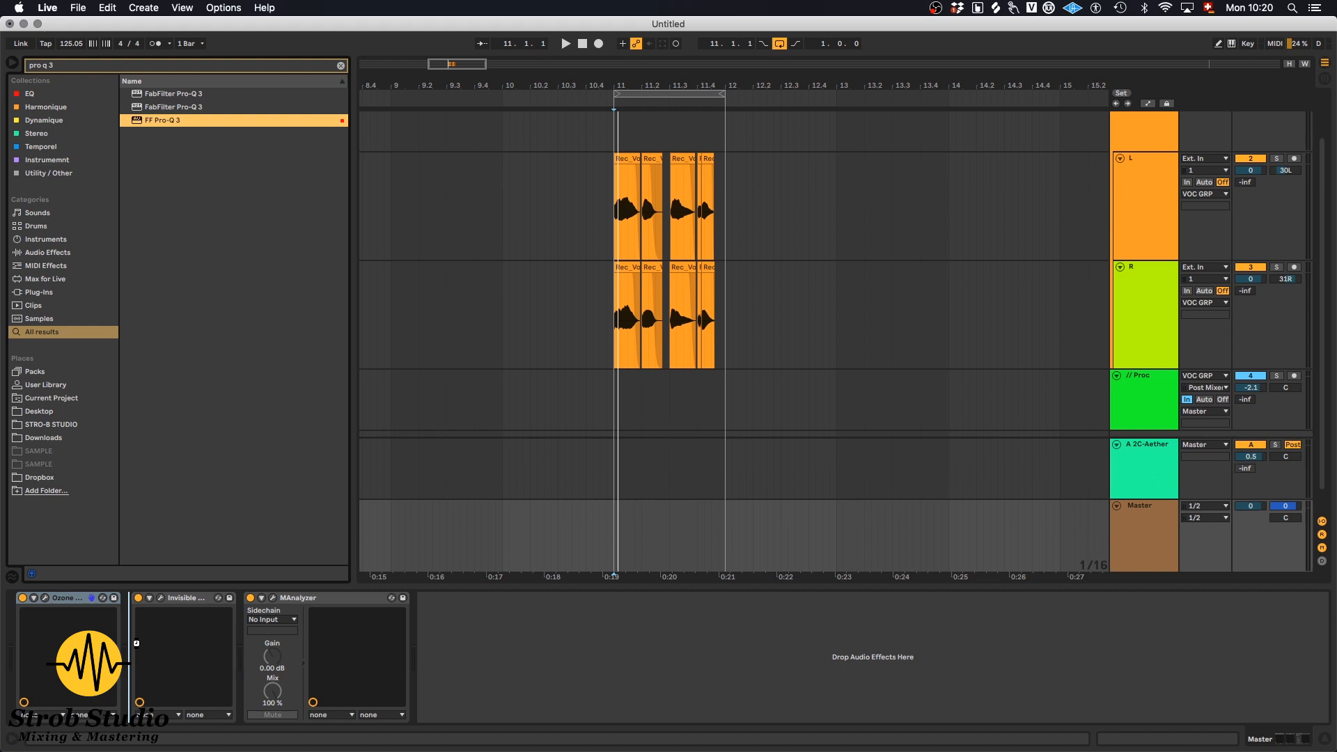
key(Return)
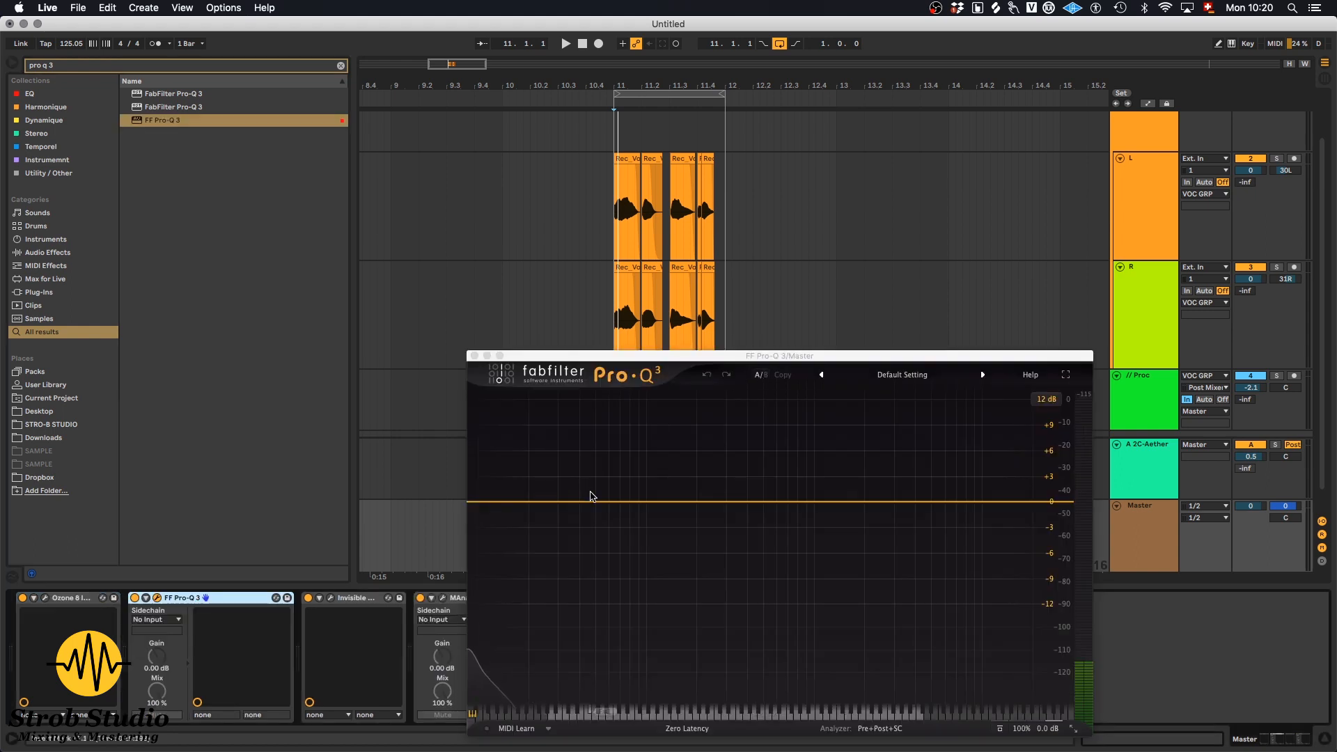
Step: Add a 24 dB/oct low cut at 29.651 Hz in the Master's Pro-Q 3 and audition it during playback
drag(591, 496, 558, 503)
key(space)
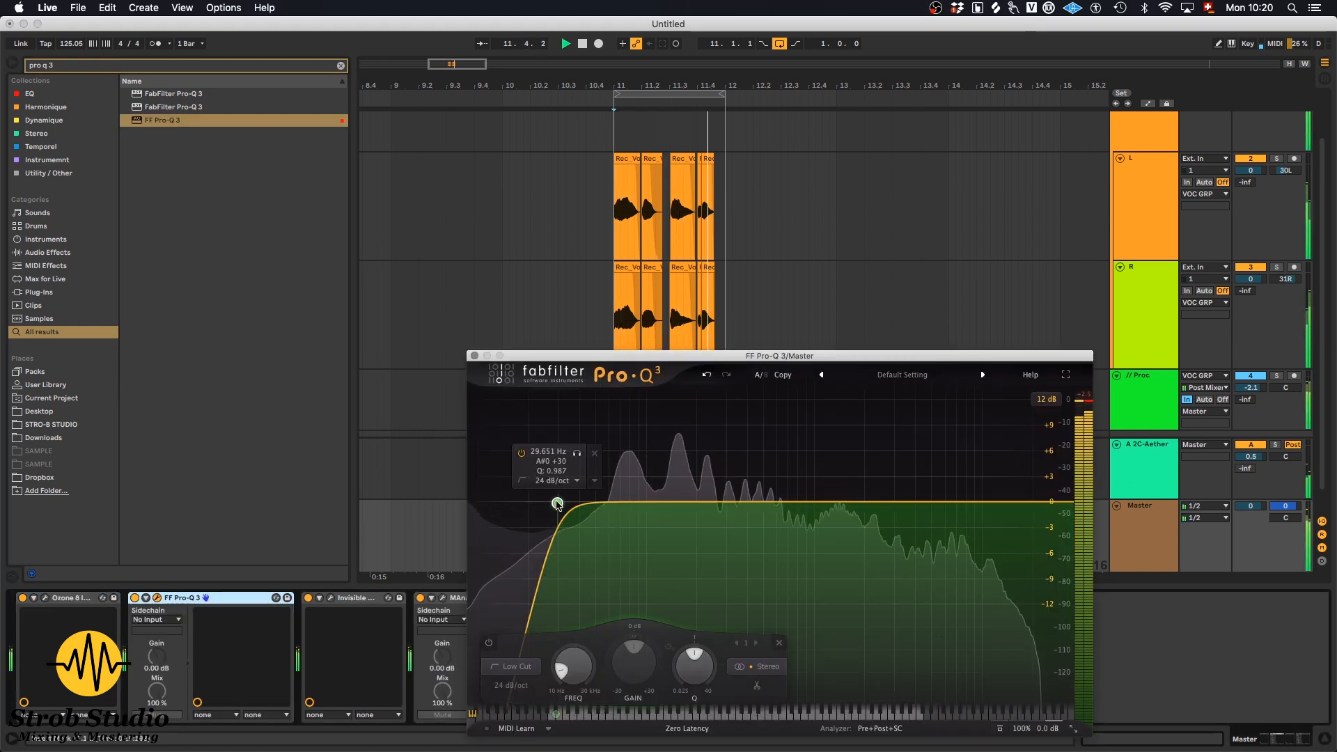
key(space)
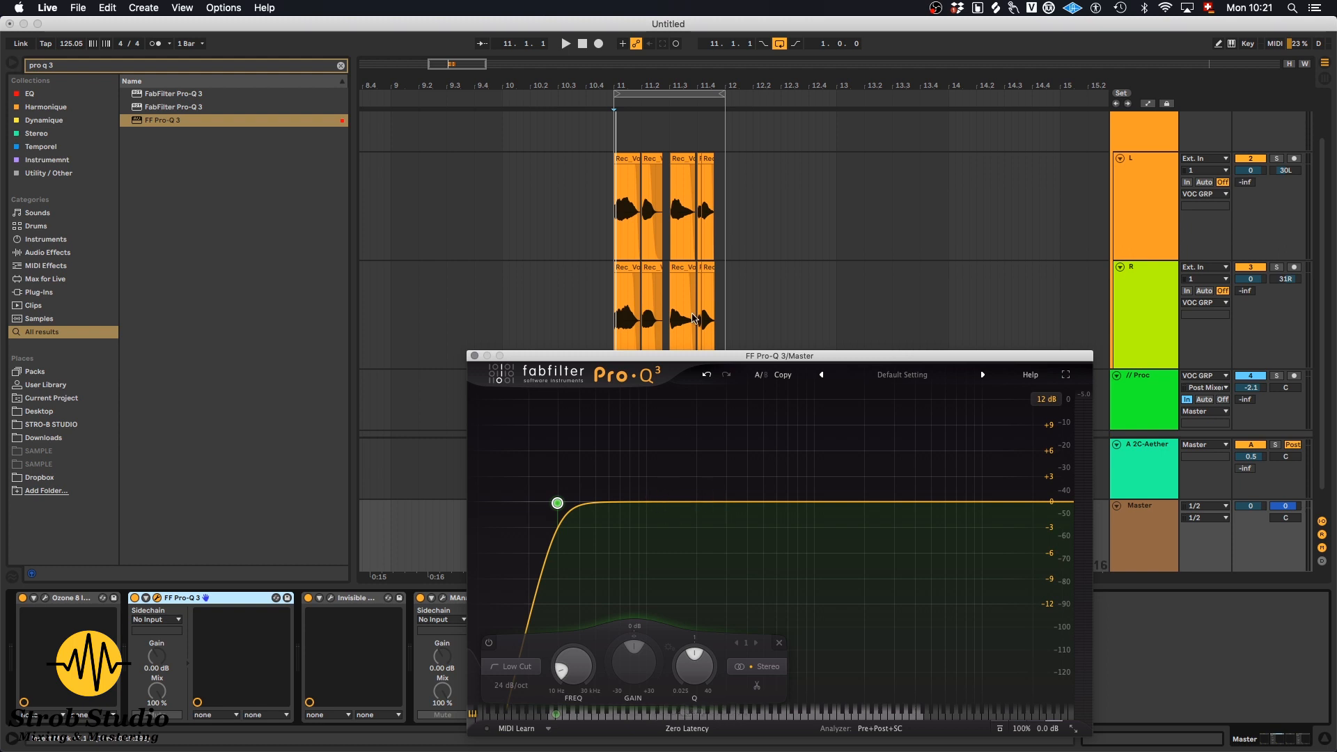
Step: Add a dynamic bell cut at 164.17 Hz with a Q of 2.186, soloing the band to find the frequency
drag(722, 359, 833, 358)
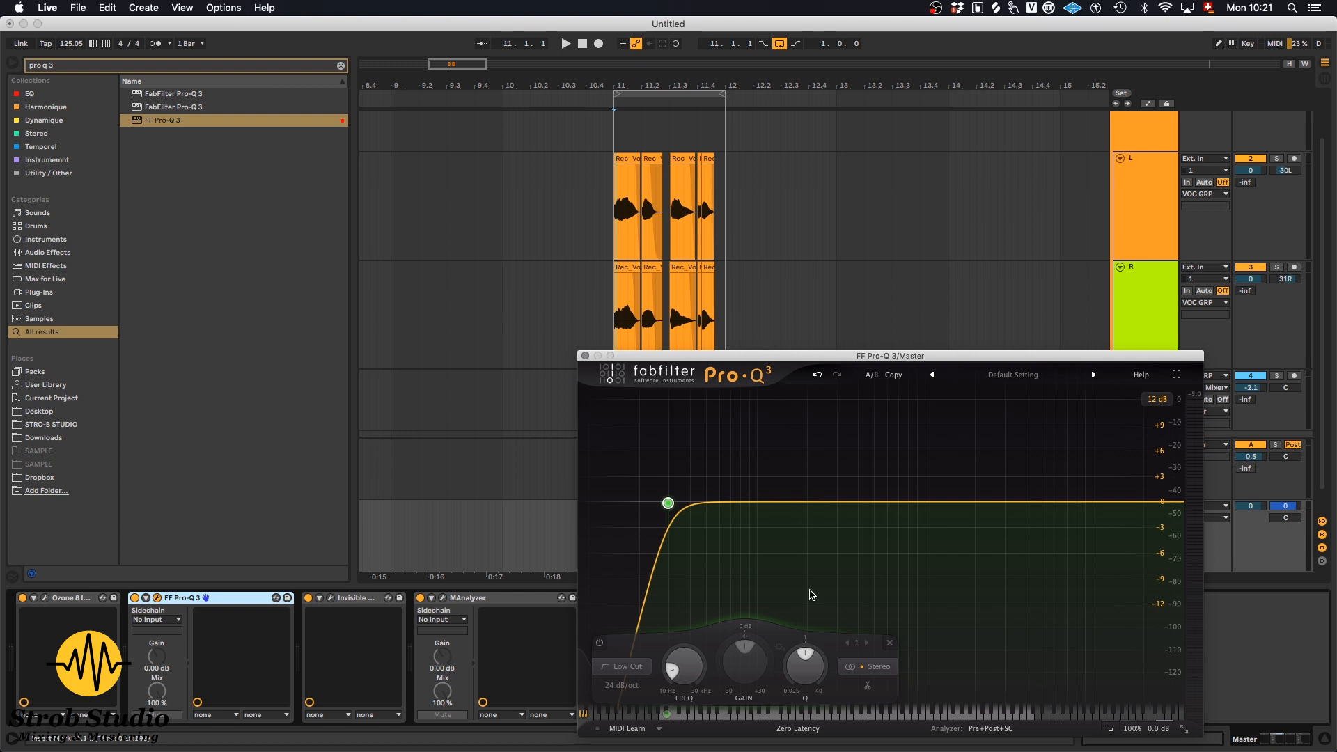
click(782, 508)
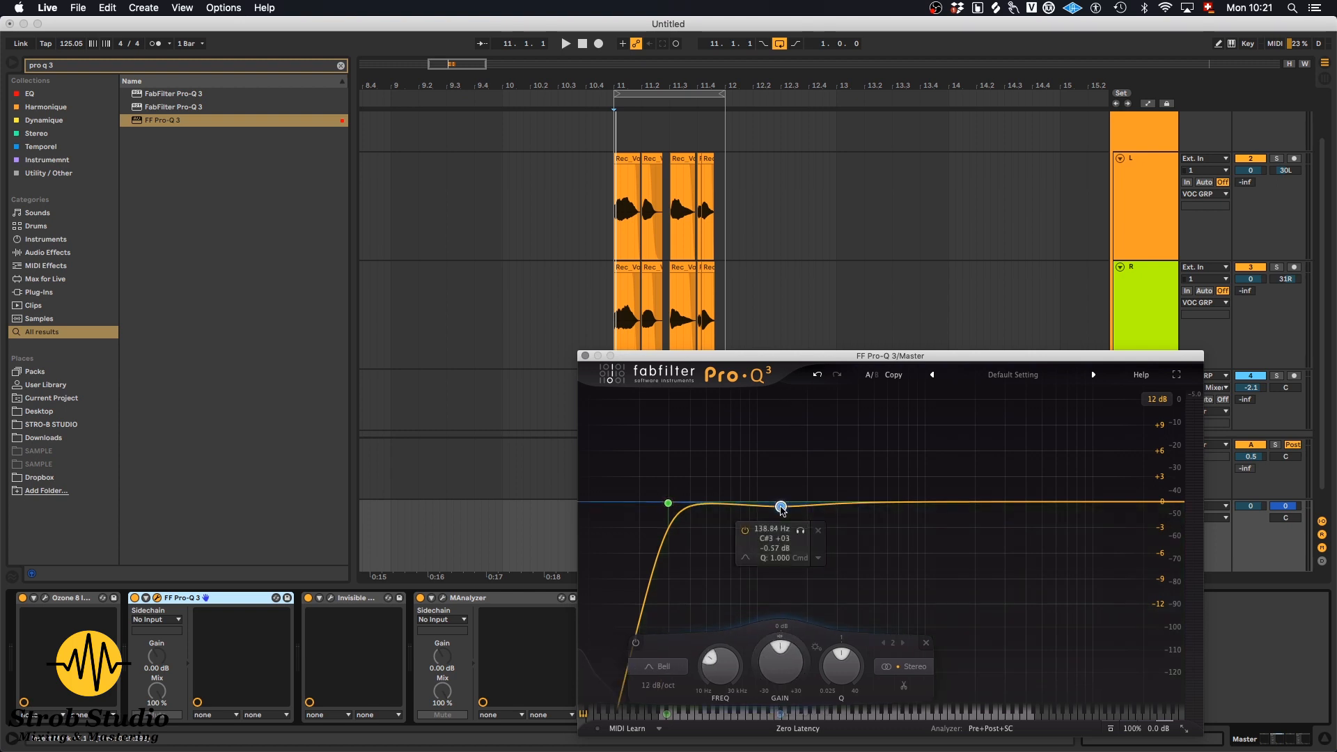
key(space)
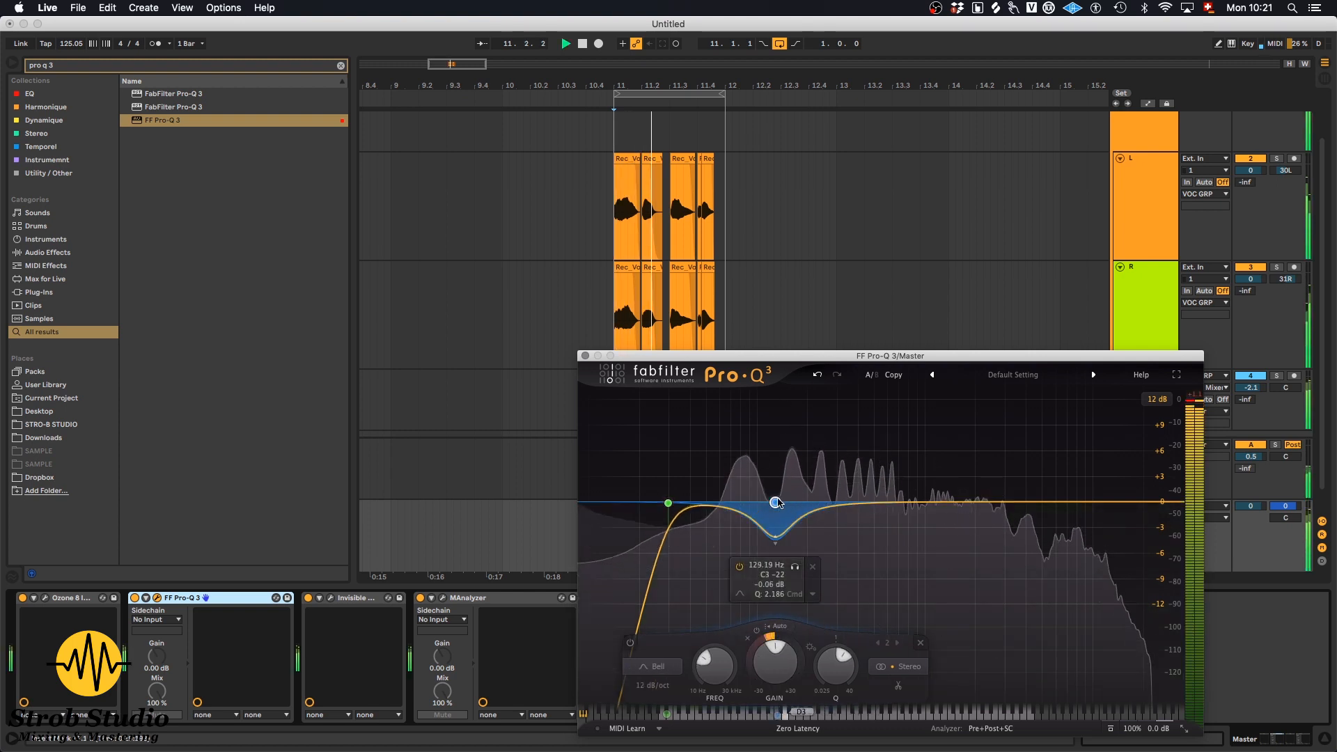
drag(775, 501, 791, 502)
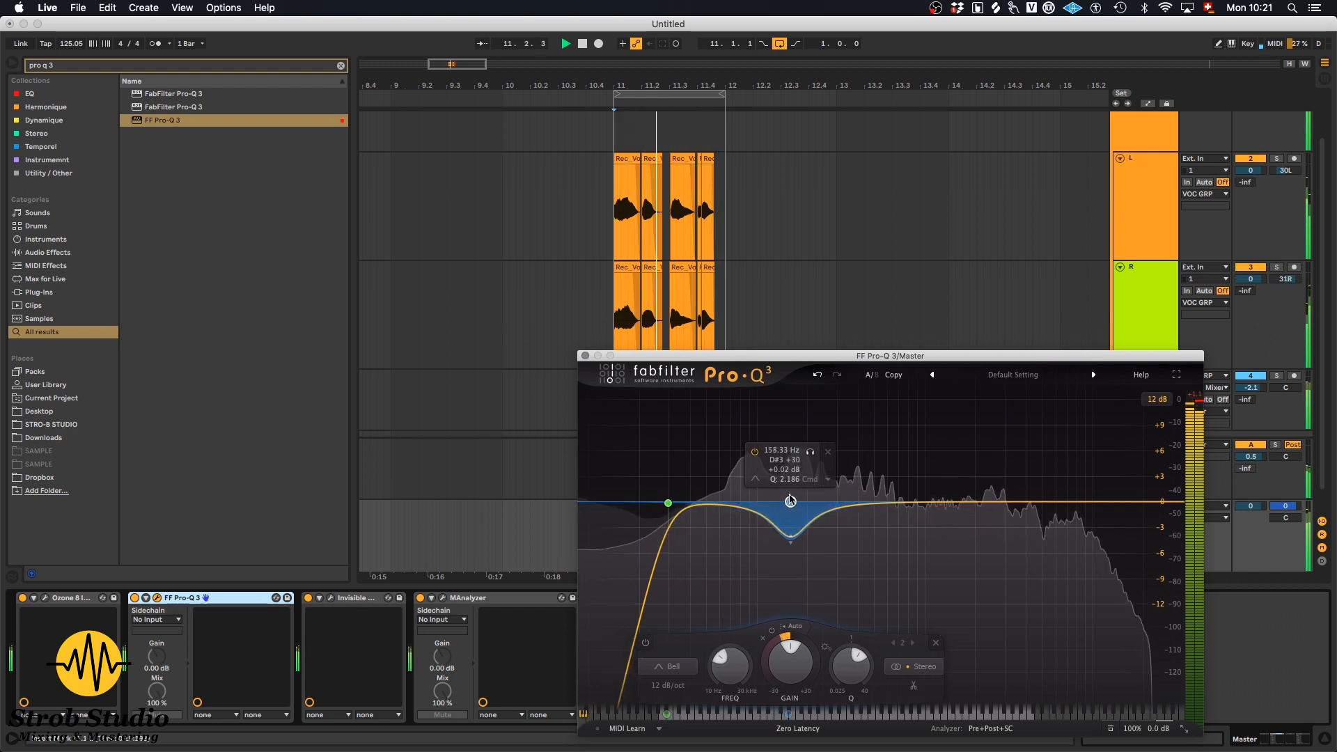
click(812, 451)
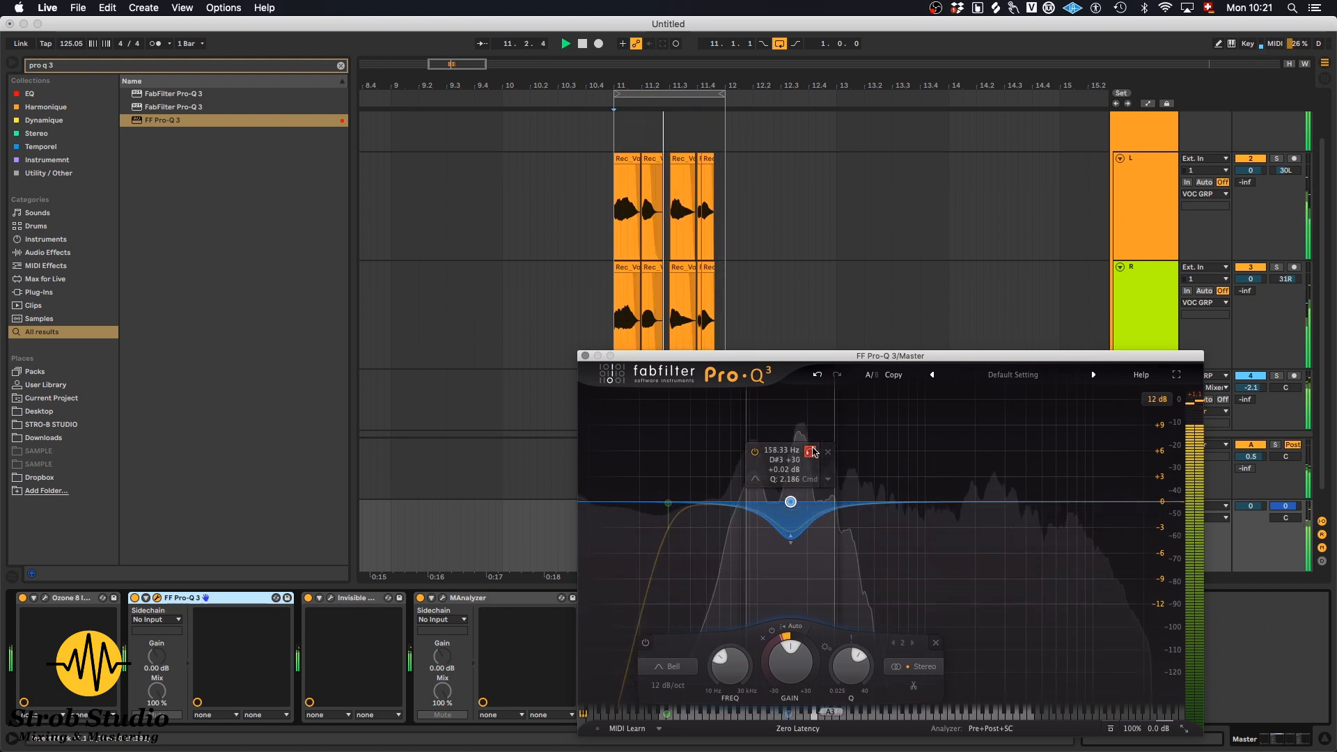
drag(815, 453, 817, 452)
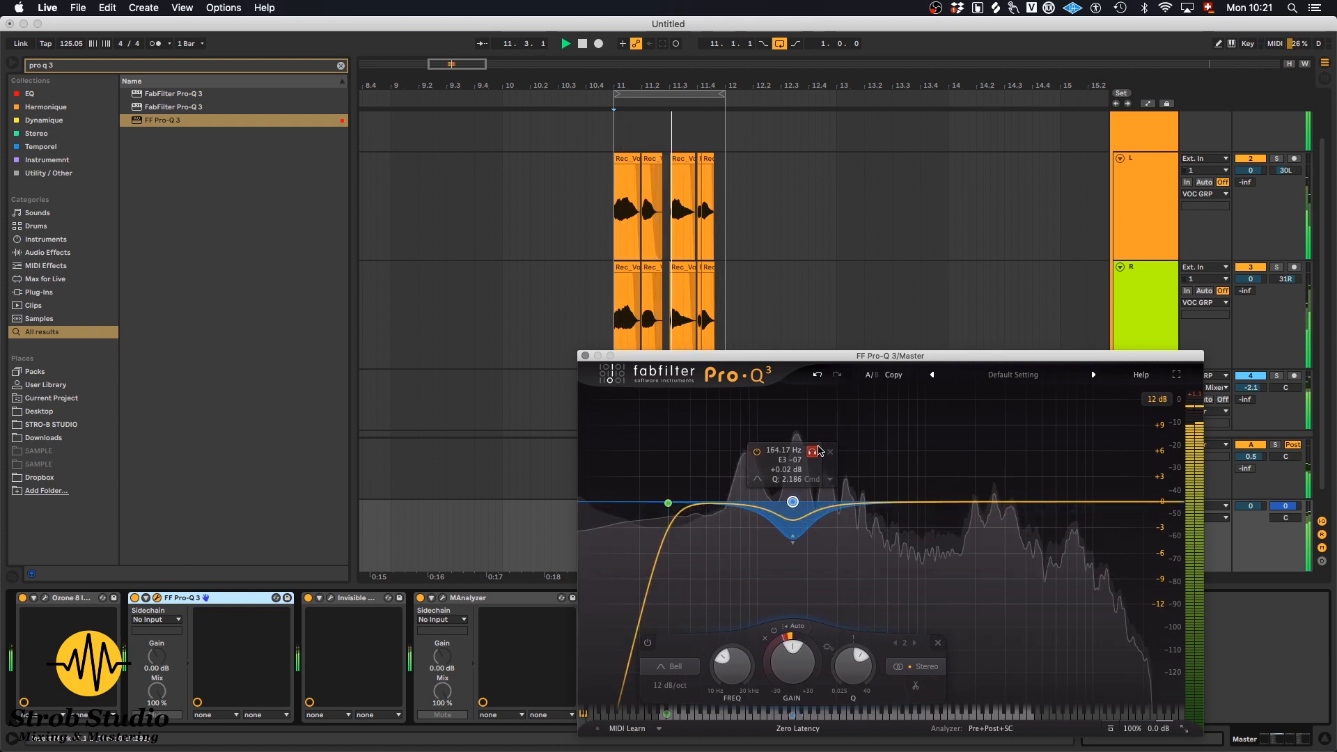
Step: Switch the dynamic bell to a manual threshold of -12.7 dB, set its Q to 3.314 and deepen its dynamic range
click(793, 628)
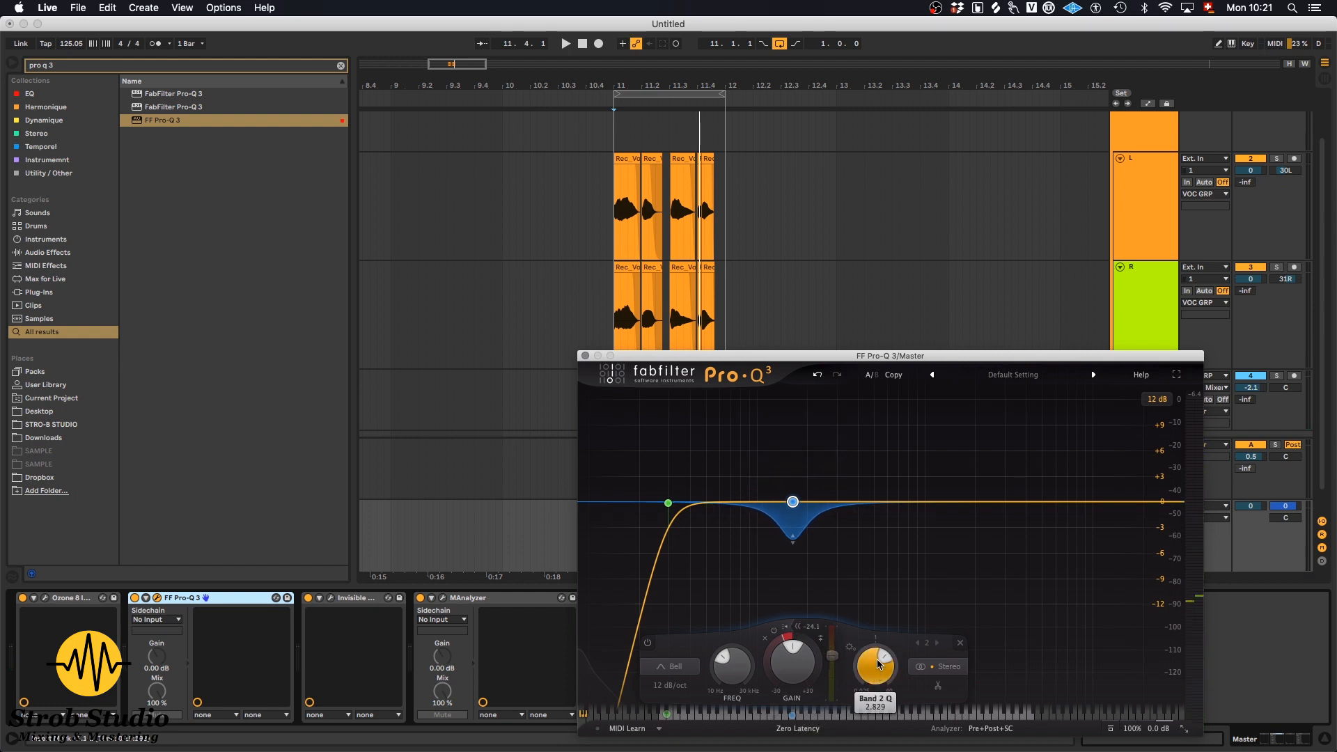
key(space)
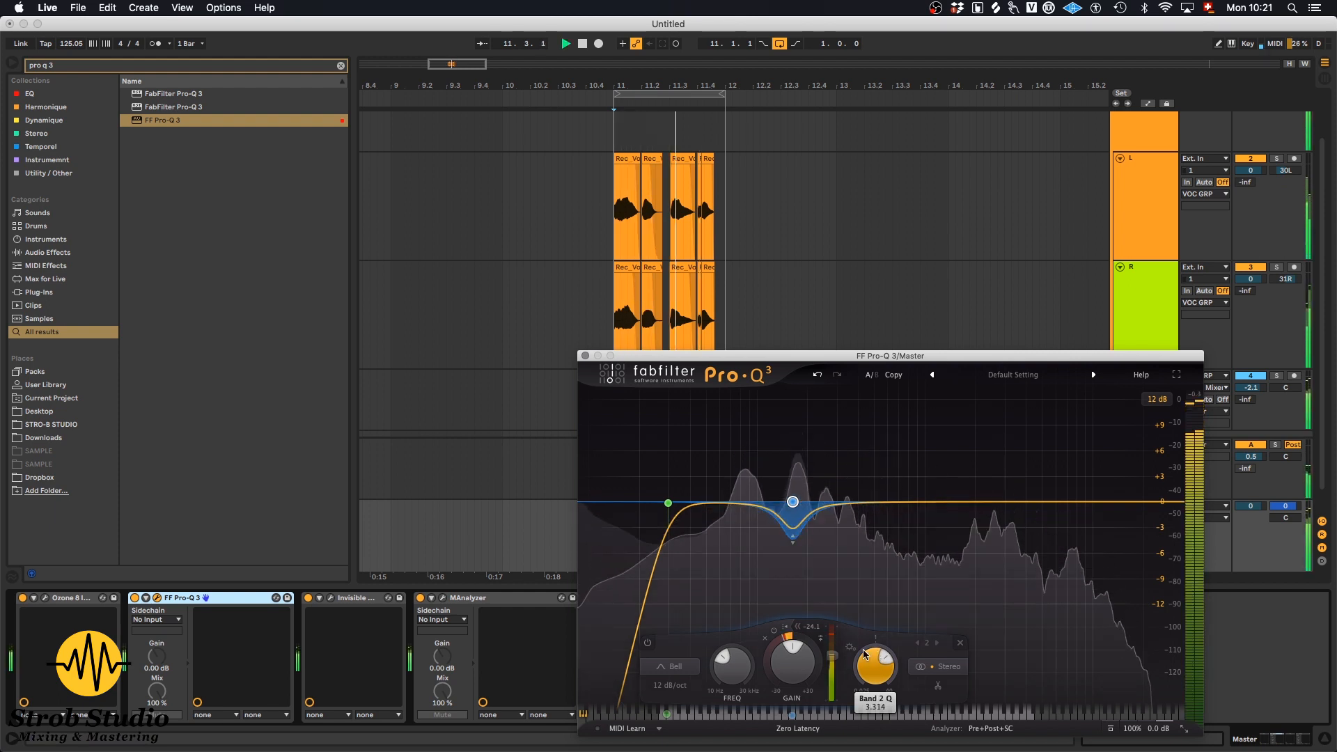
drag(834, 656, 838, 642)
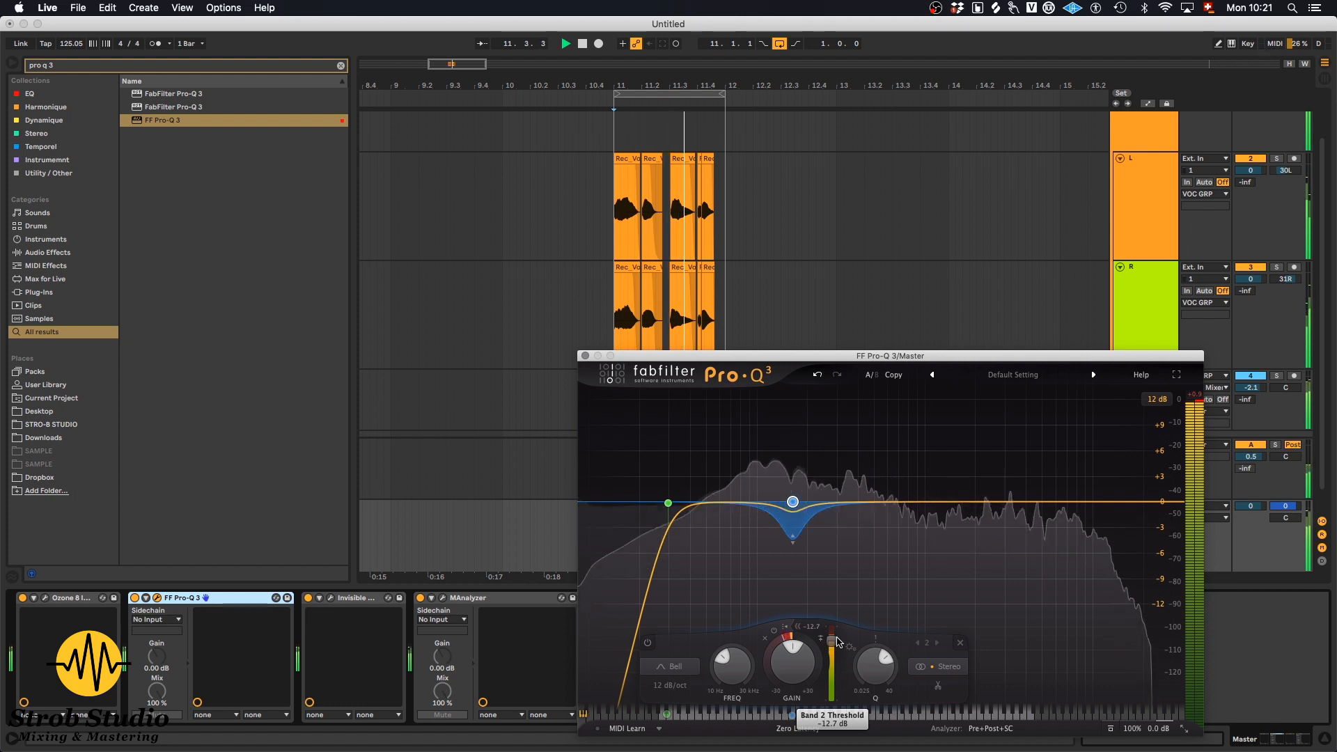
drag(794, 540, 798, 614)
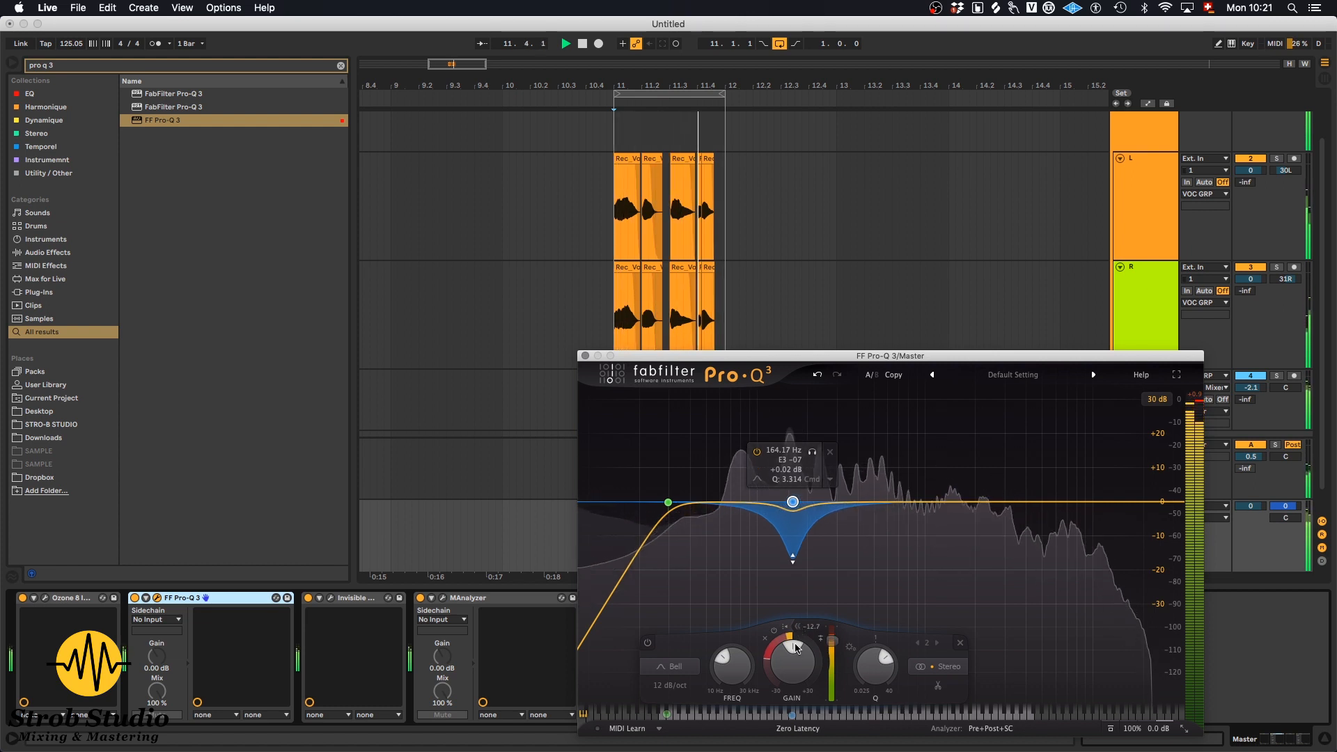
drag(797, 659, 798, 749)
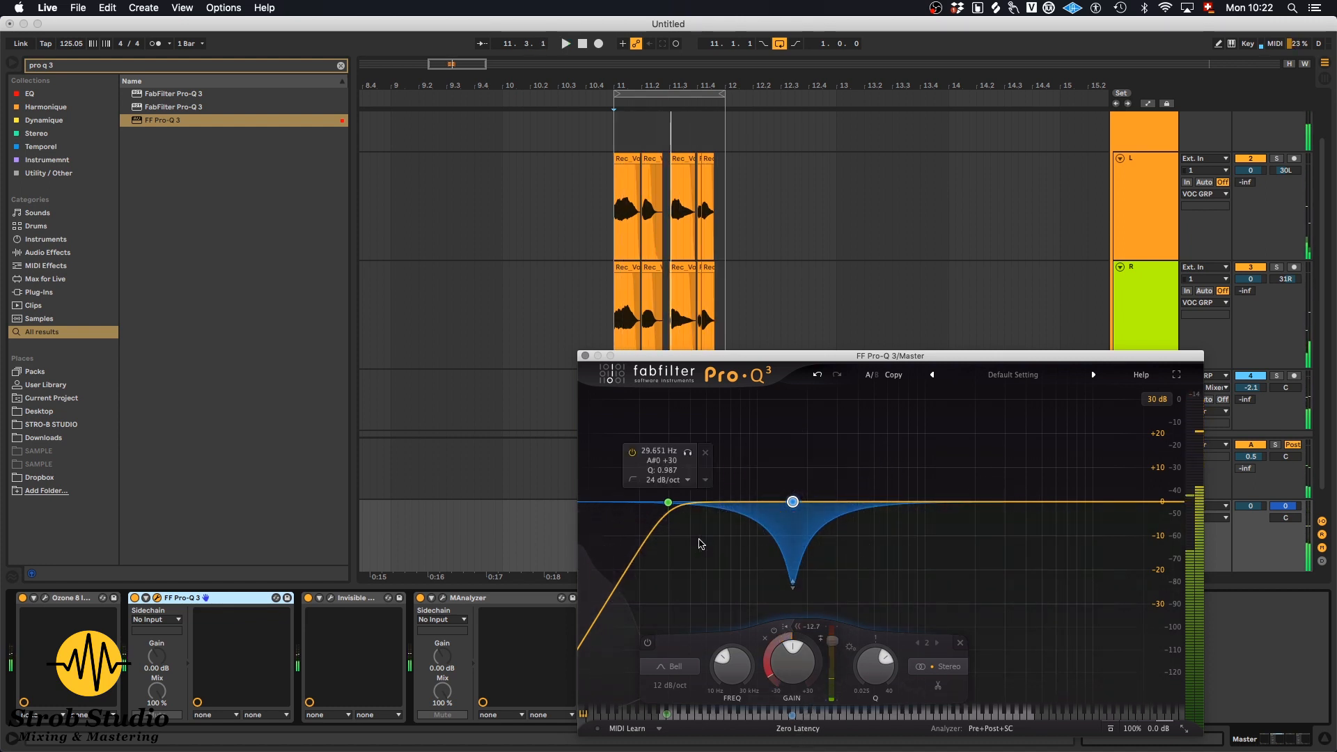
Step: Shift the low cut slightly higher and add a 96 dB/oct bell boost of +3.95 dB at 68.668 Hz
click(718, 502)
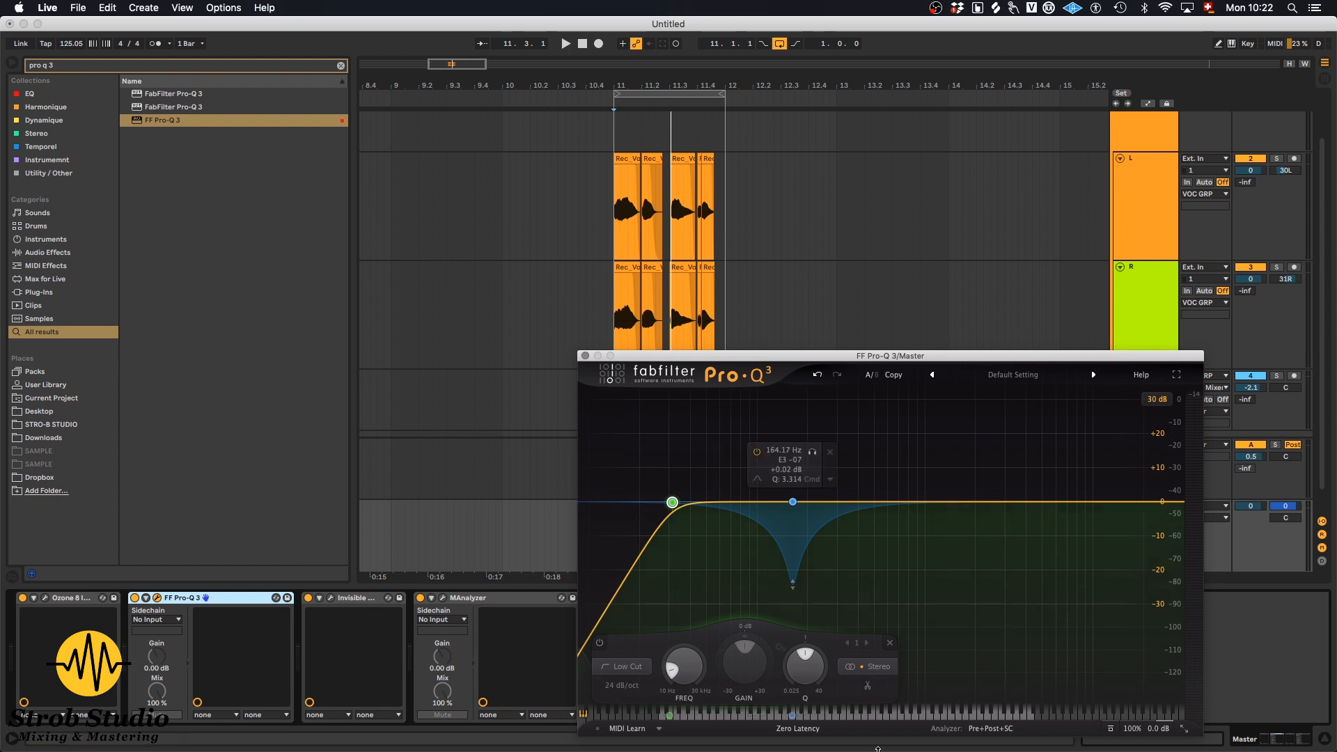
double_click(730, 488)
key(space)
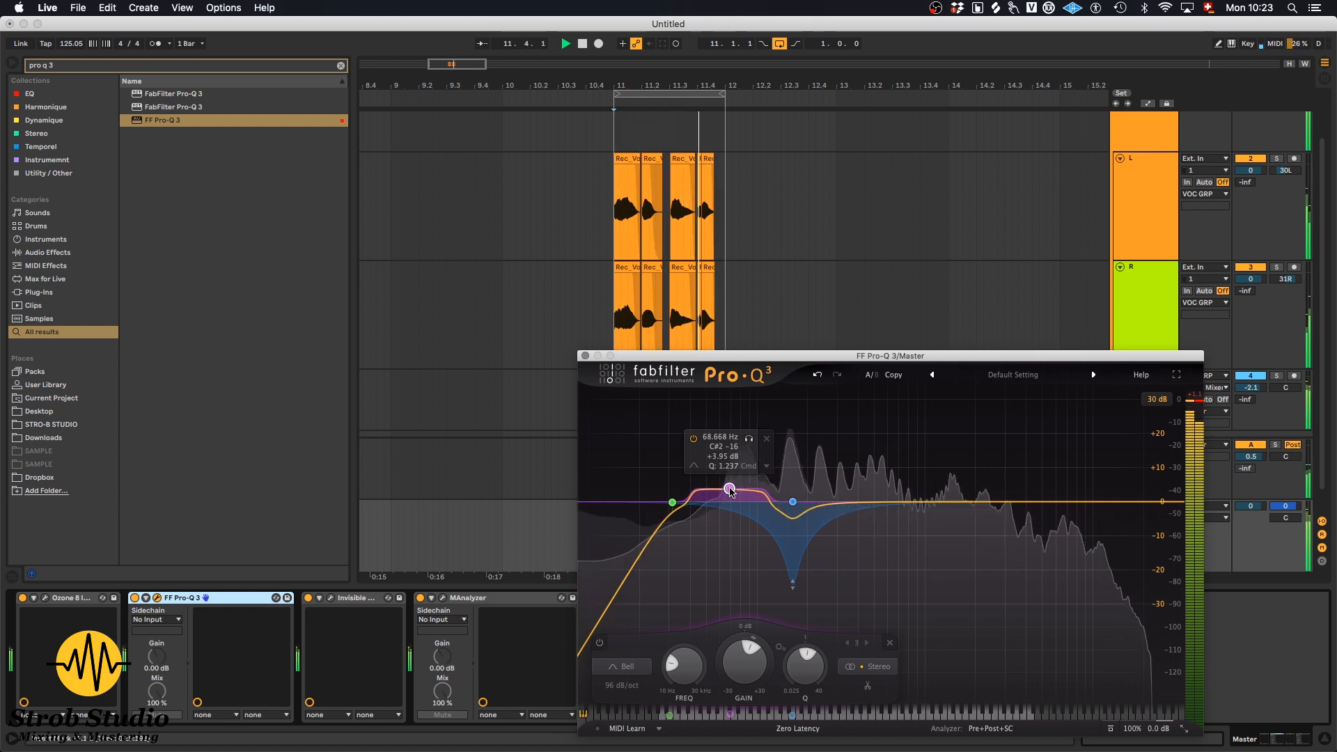
key(space)
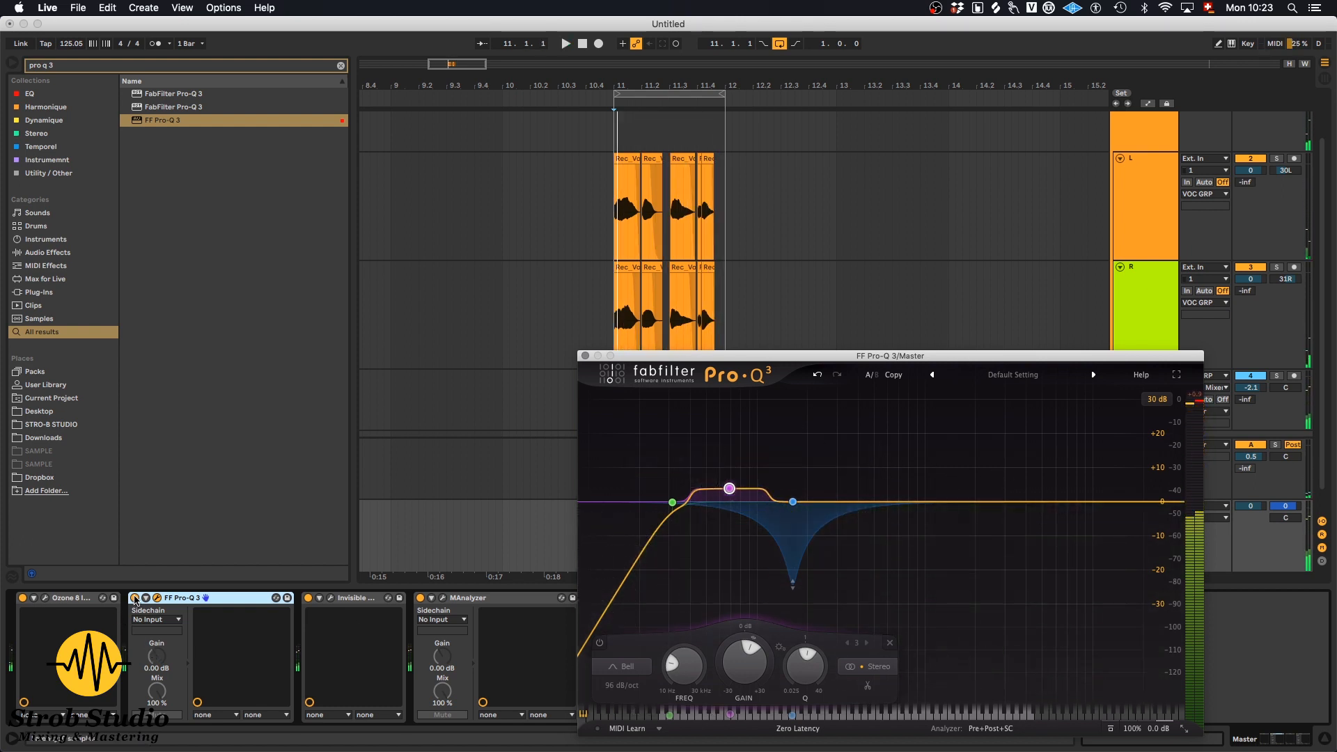
Step: Compare the loop with the Master's Pro-Q 3 bypassed and enabled
click(136, 598)
key(space)
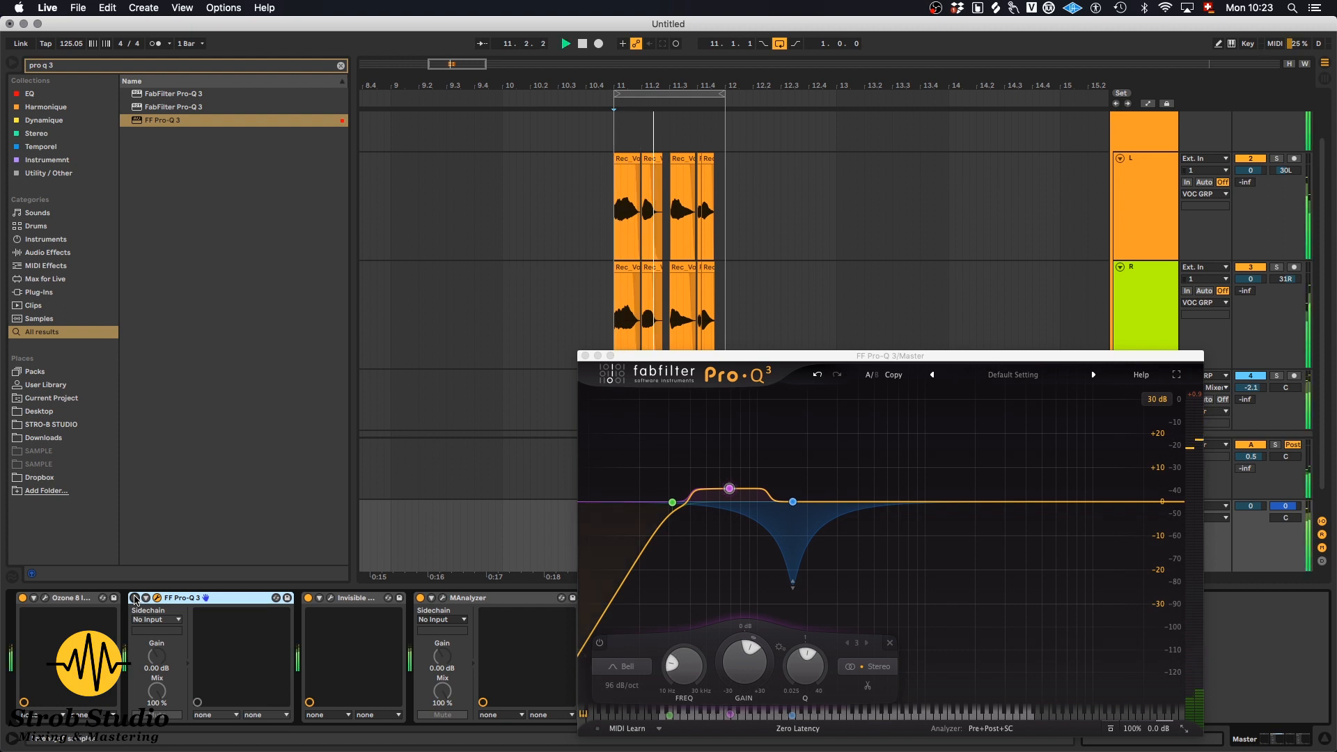
click(135, 599)
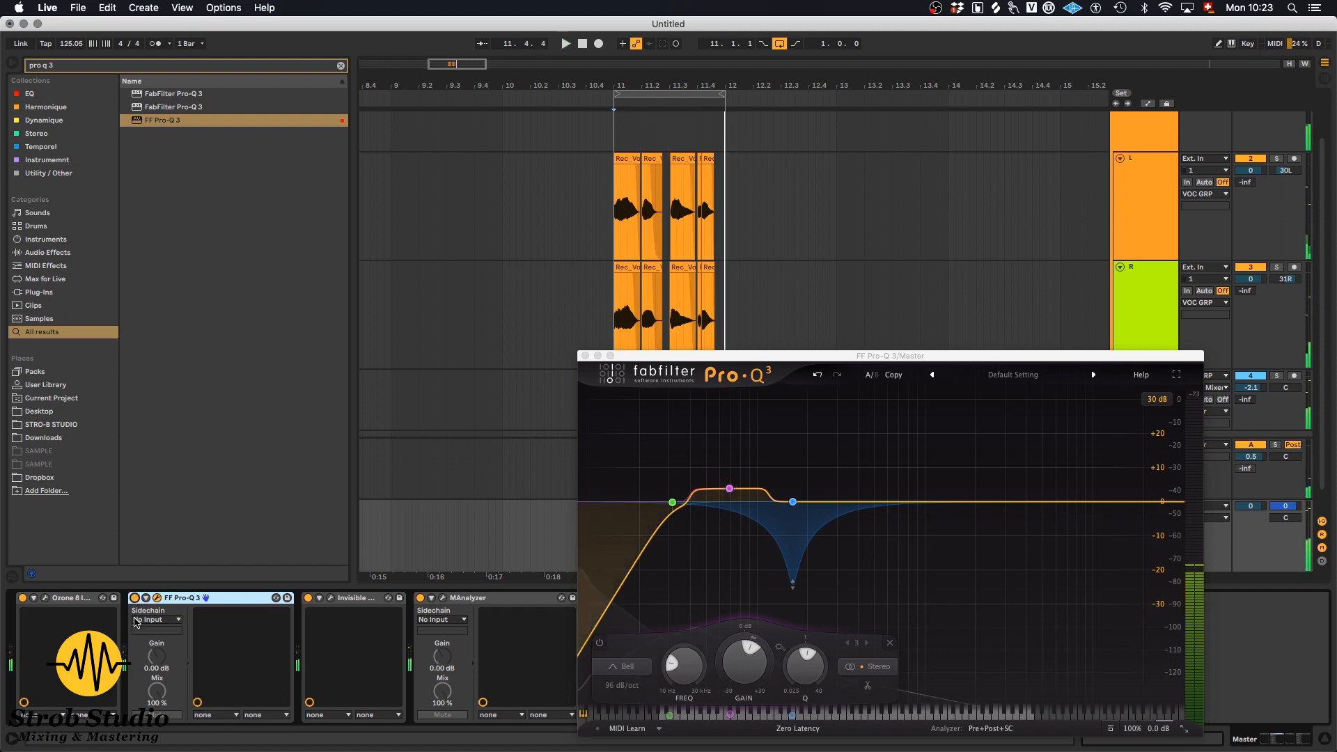
Step: Raise the 68.668 Hz bell boost in the Master's Pro-Q 3 to +4.89 dB
key(space)
mouse_move(729, 489)
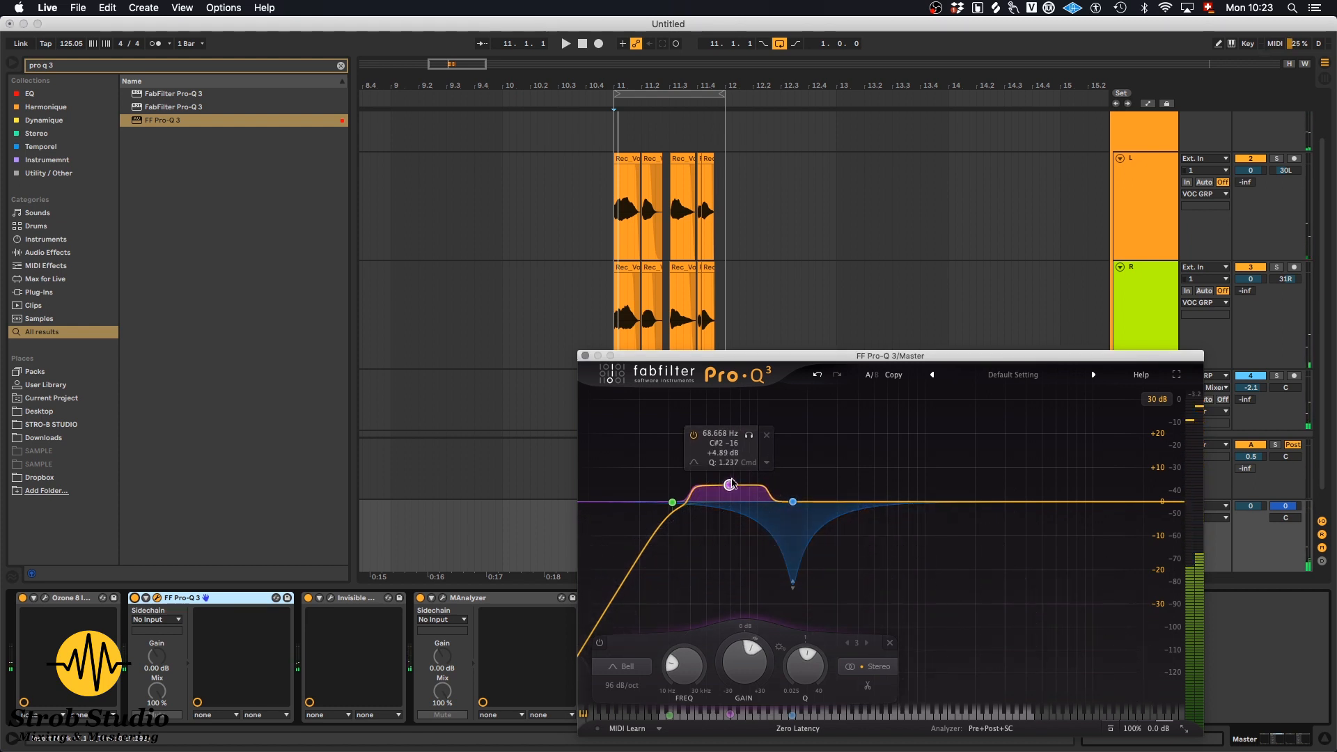
mouse_move(803, 508)
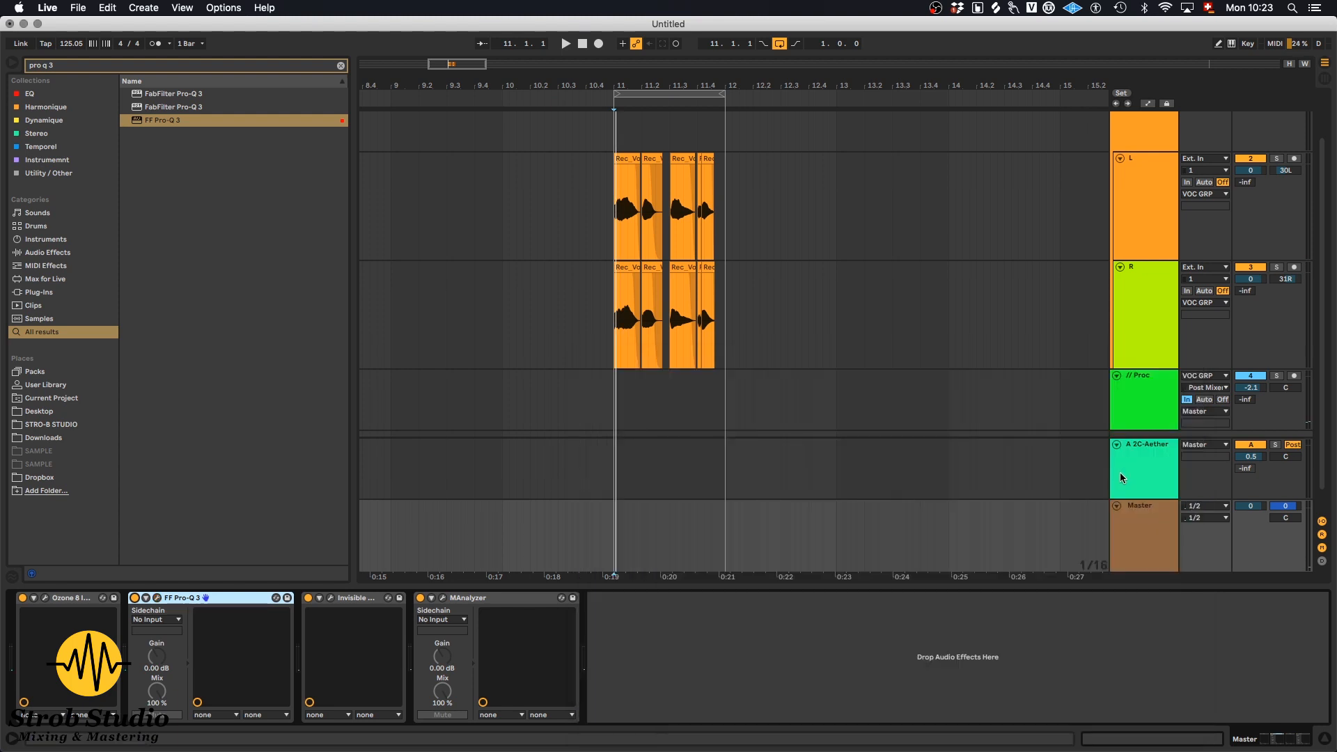
Step: Search the browser for "black" and insert Black Box Analog Design HG-2 on the Master after FF Pro-Q 3
click(1146, 398)
click(1144, 521)
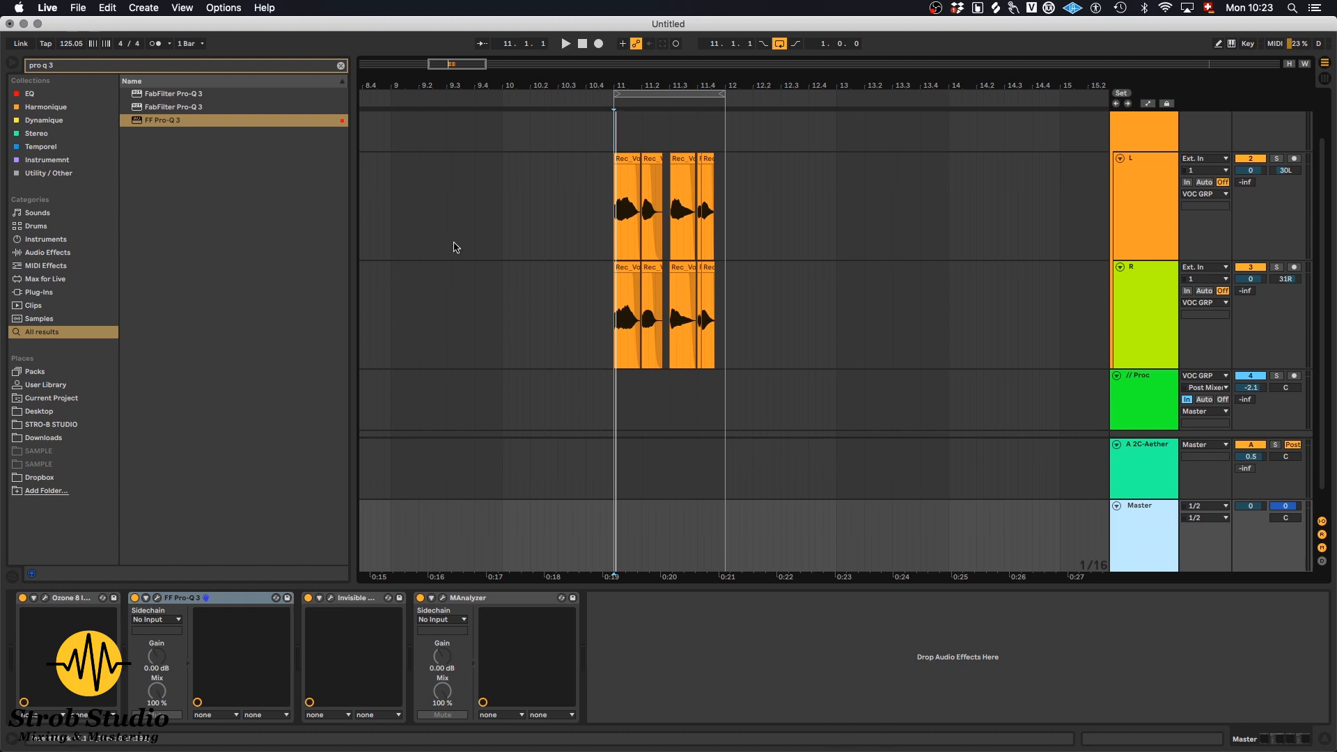
key(super+f)
text(black)
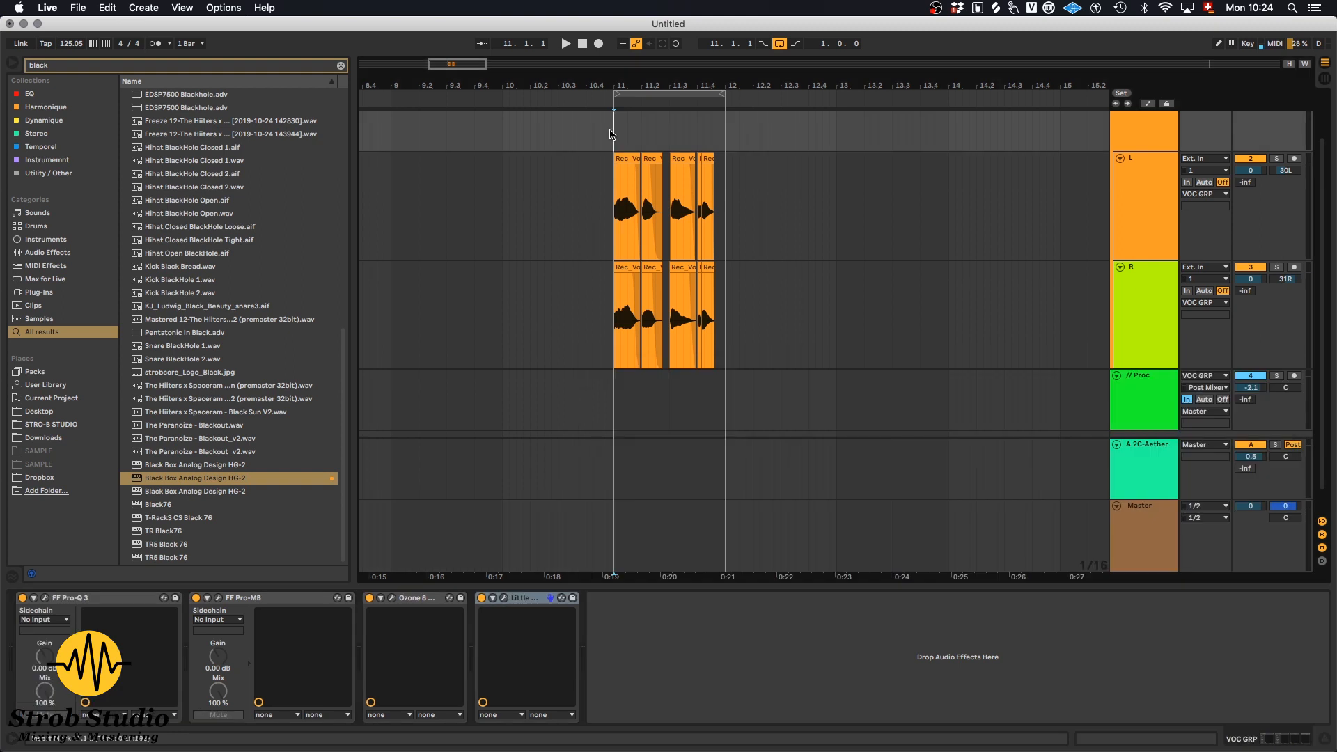
Step: Play the loop while driving the HG-2's Pentode, fine-tuning its Triode and lowering its Output to compensate
key(space)
click(1148, 537)
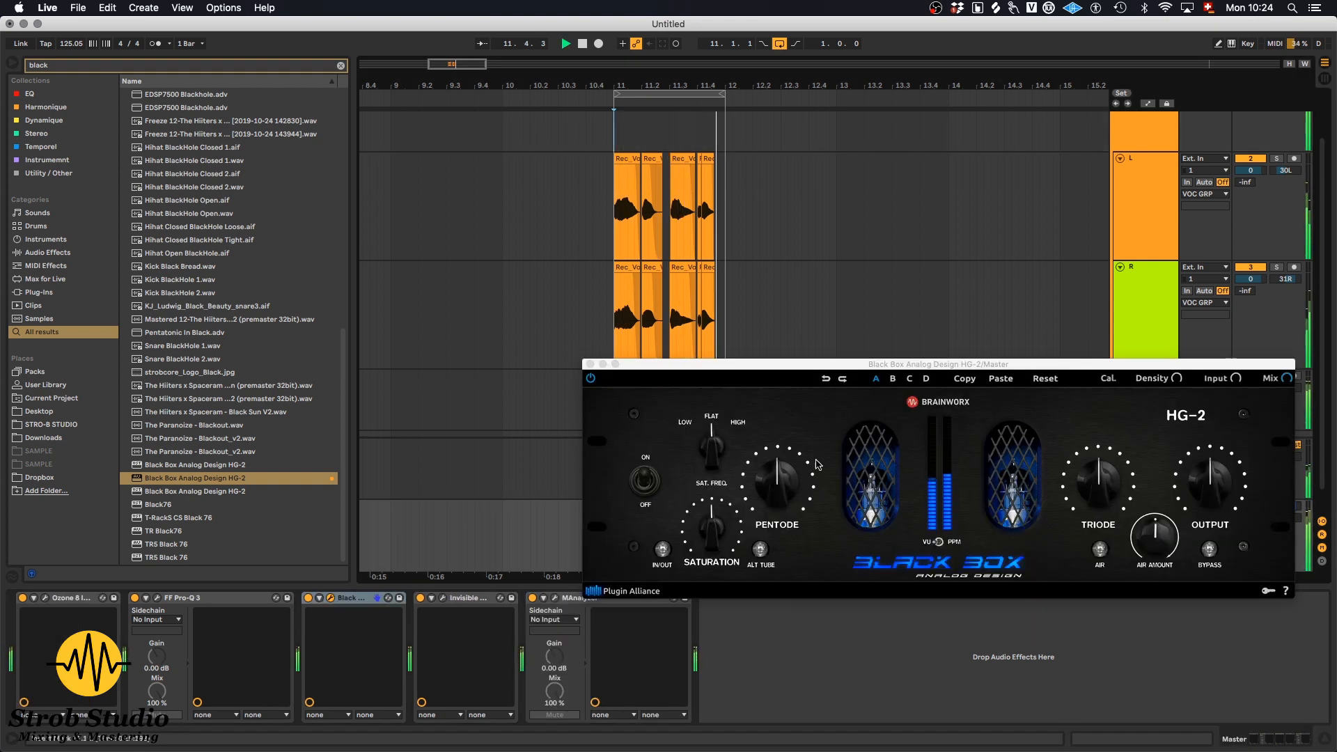
click(786, 471)
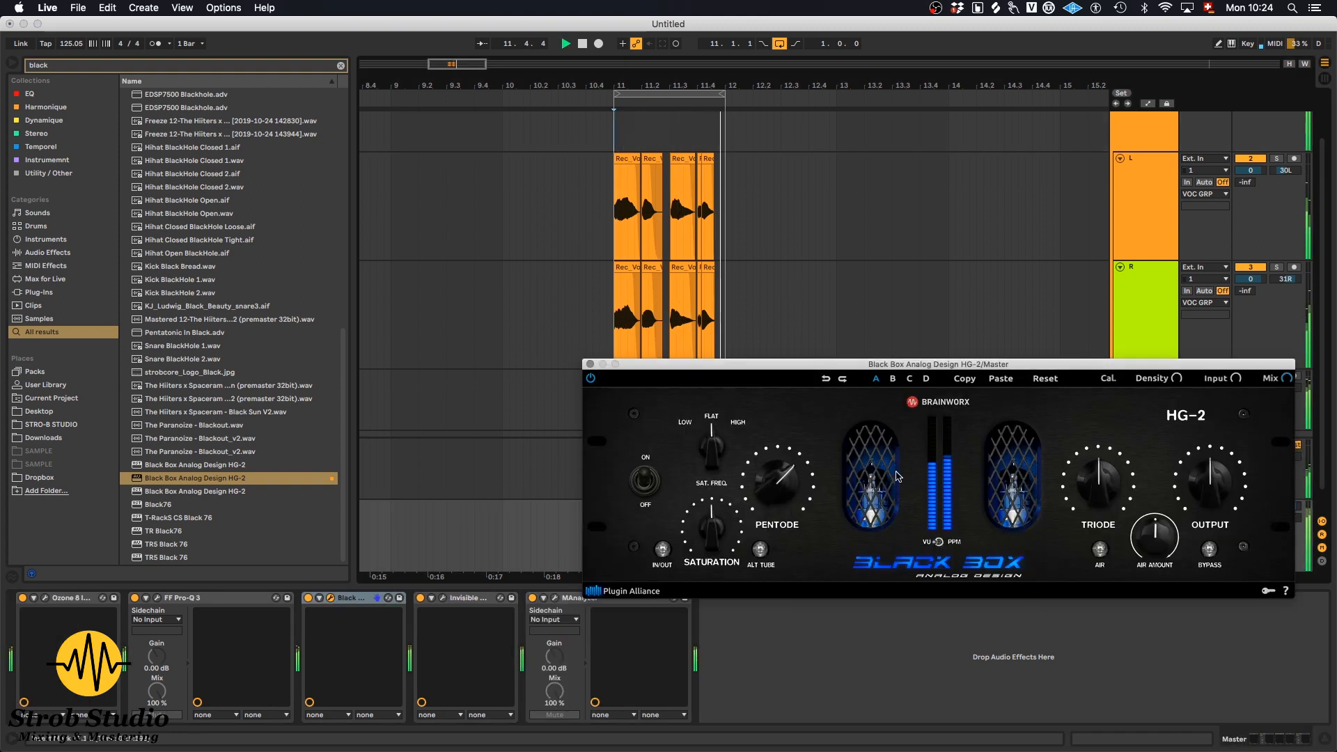
drag(1203, 482, 1201, 503)
mouse_move(778, 507)
mouse_down()
mouse_move(780, 471)
mouse_move(776, 494)
mouse_up()
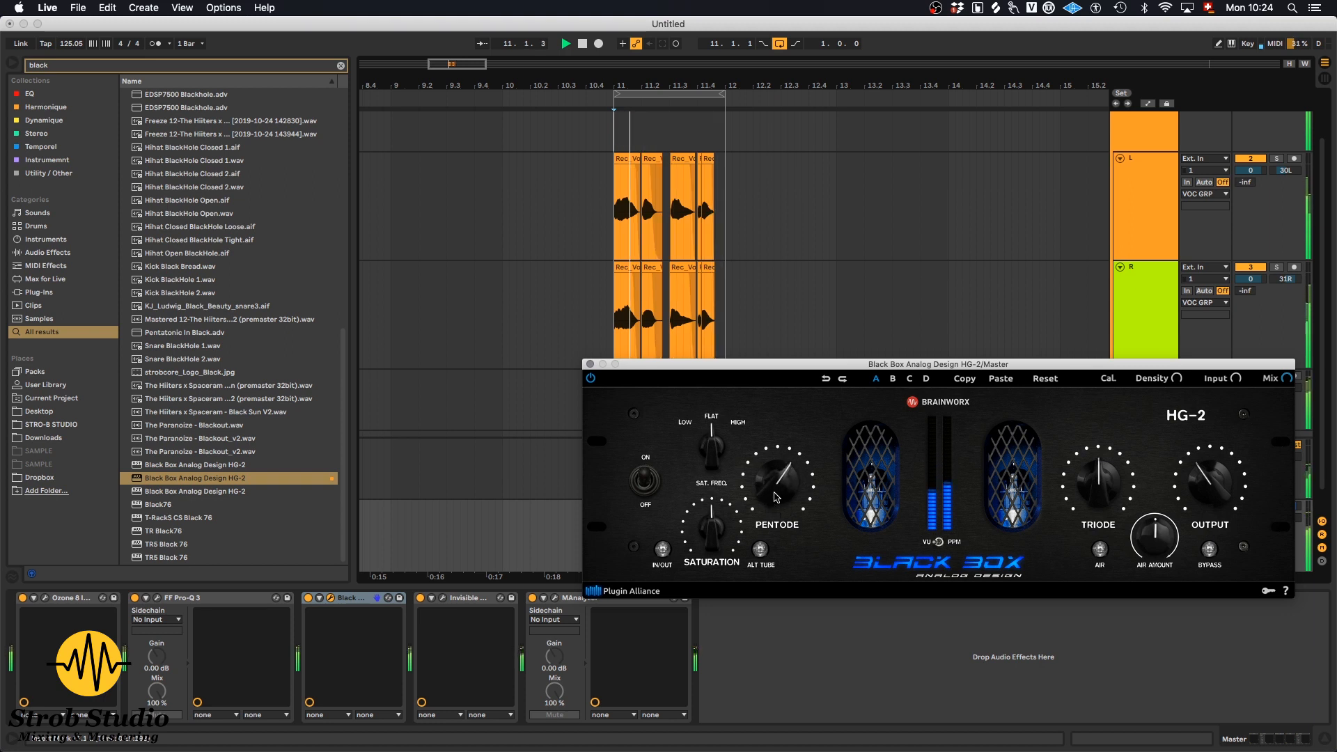
drag(1102, 488, 1102, 472)
mouse_move(1213, 499)
mouse_down()
mouse_move(1213, 480)
mouse_move(1213, 499)
mouse_up()
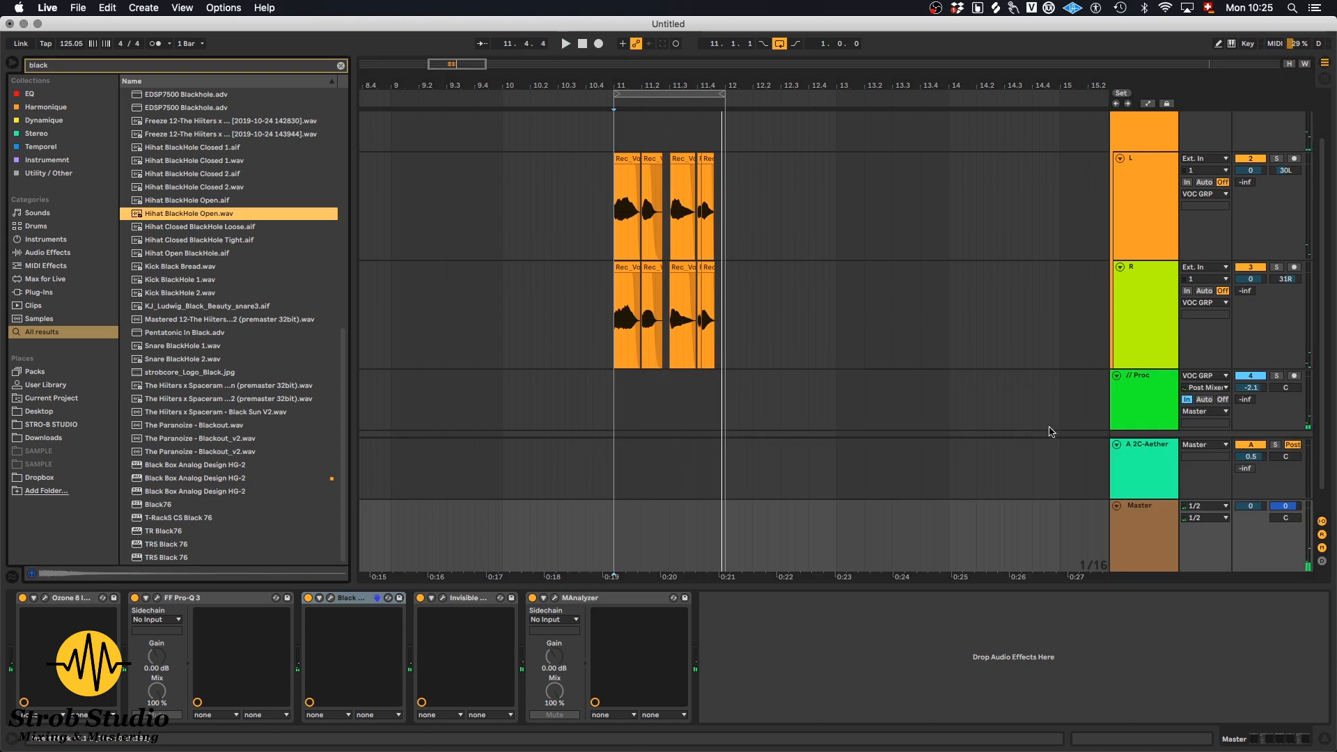
Step: Lengthen the fade-outs of the third vocal clips at beat 11.3 on tracks L and R
click(1152, 405)
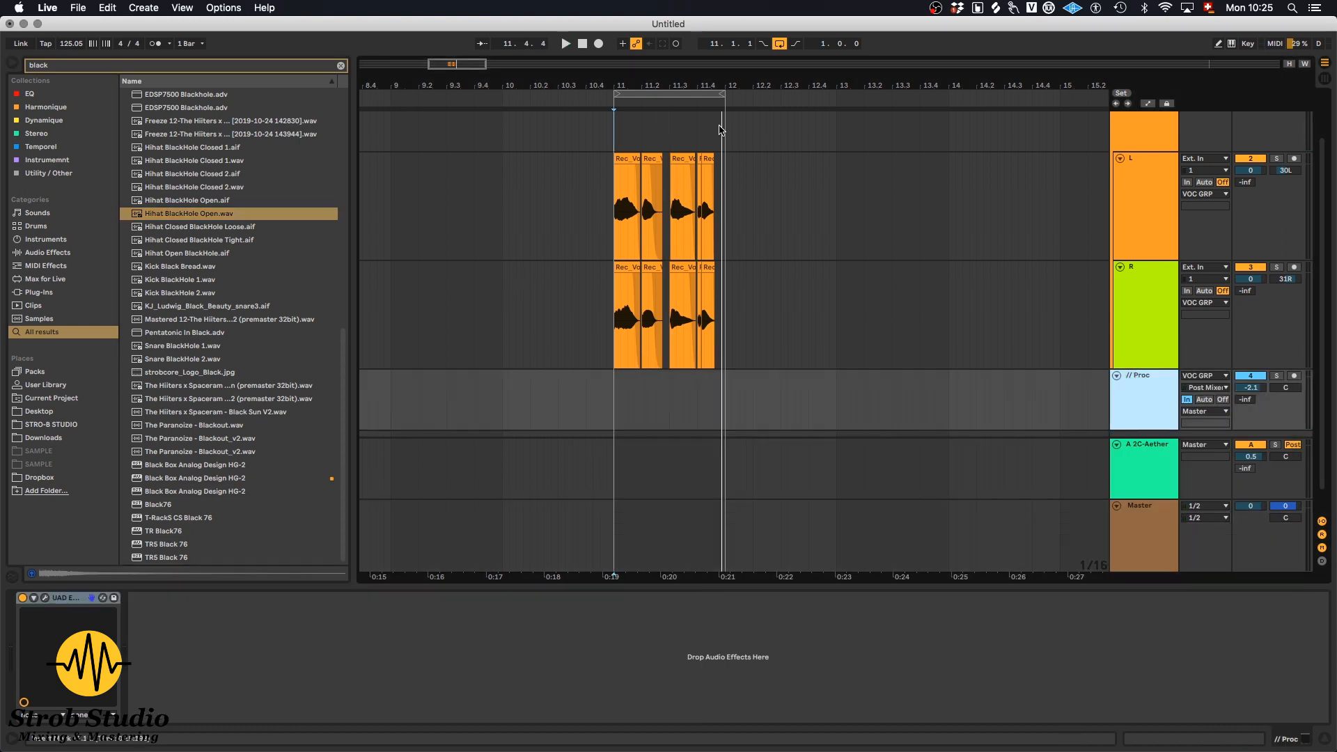
drag(686, 89, 669, 154)
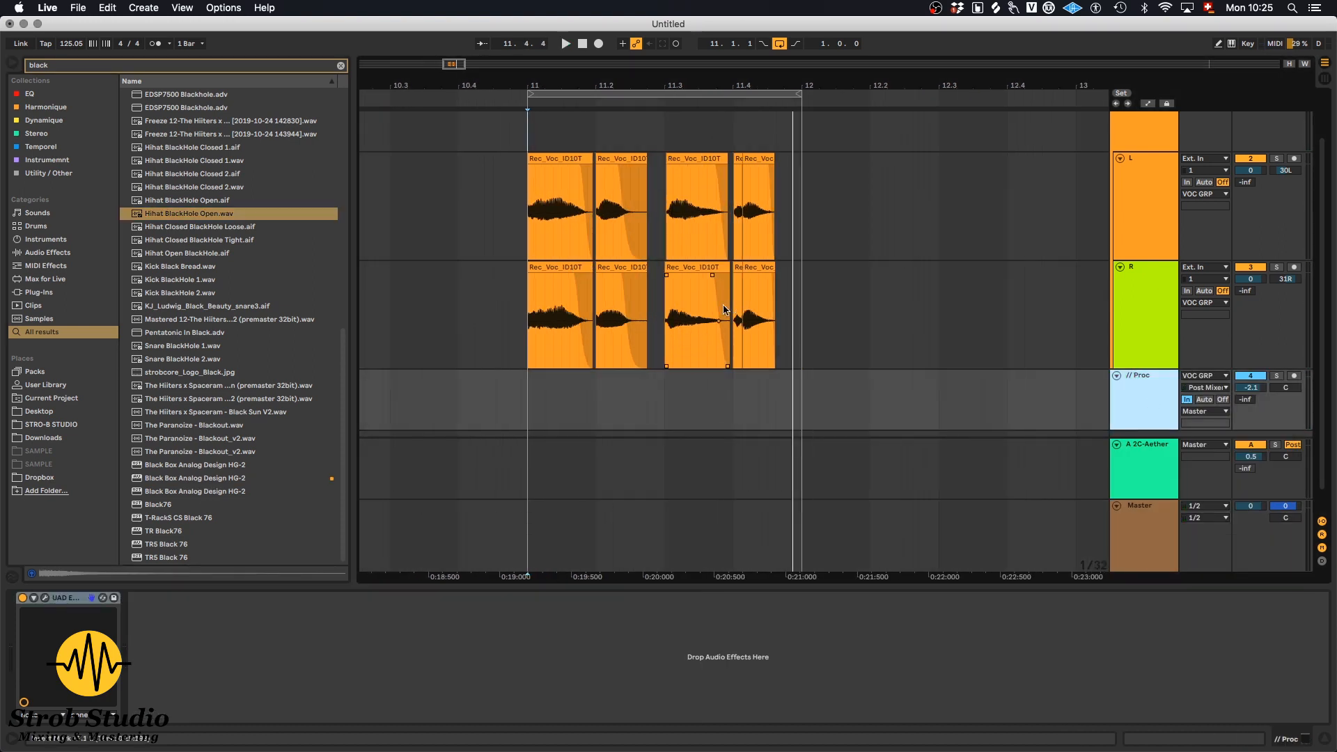
click(671, 211)
key(space)
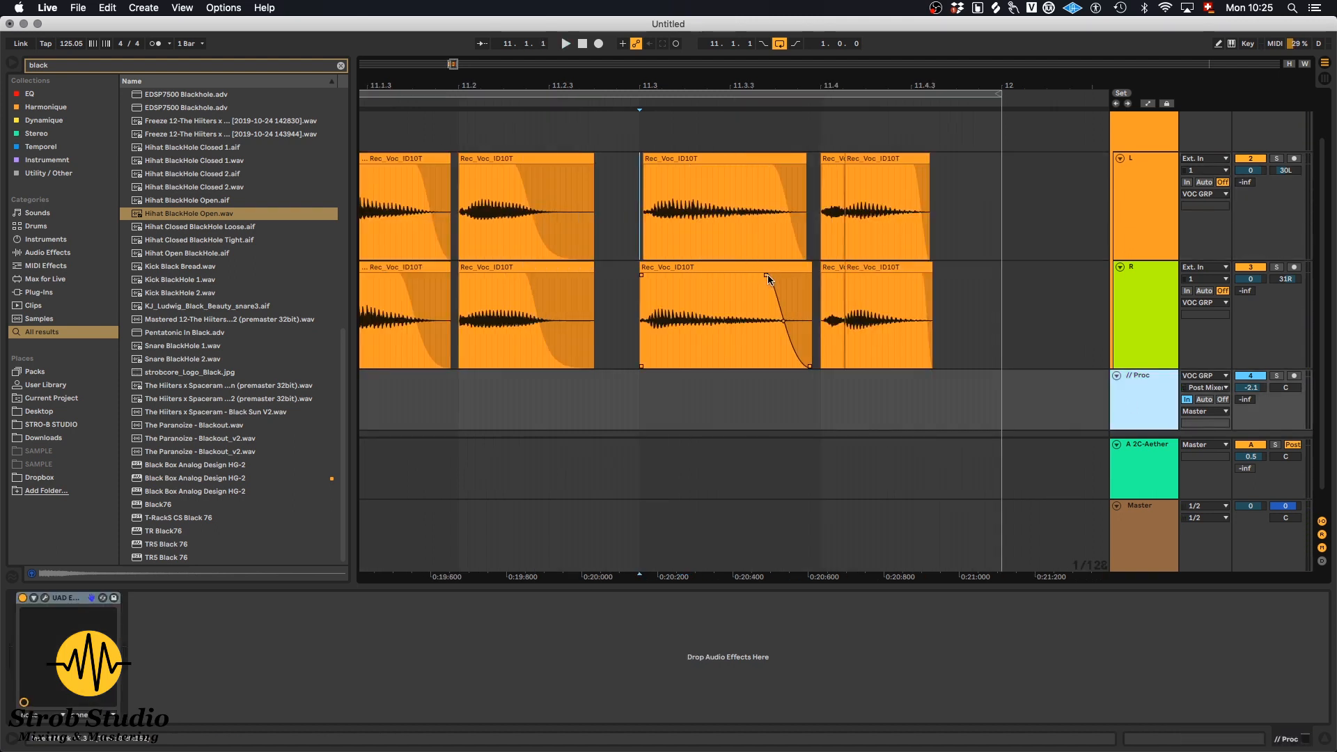
click(768, 274)
drag(767, 276, 747, 278)
drag(773, 167, 718, 167)
Step: Play the loop from its start to check the longer fades on the vocal clips
click(369, 105)
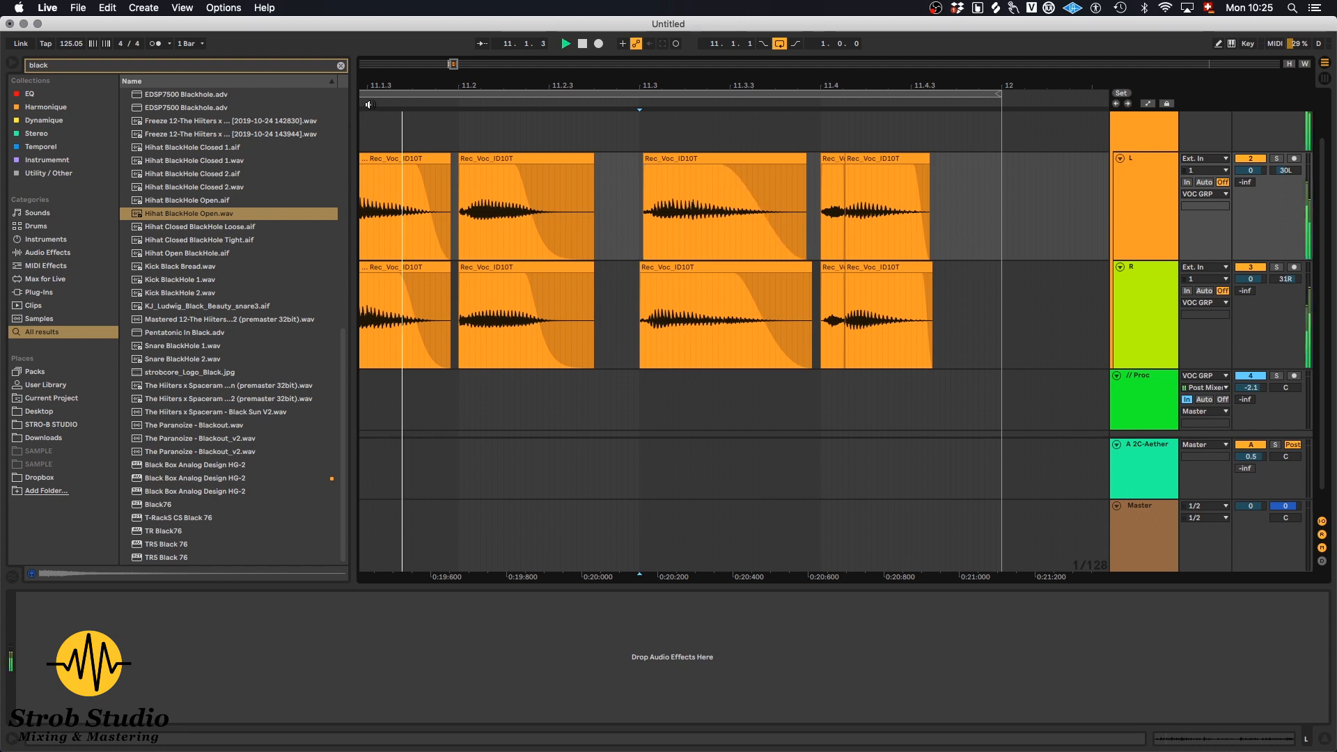
scroll(369, 105, down, 5)
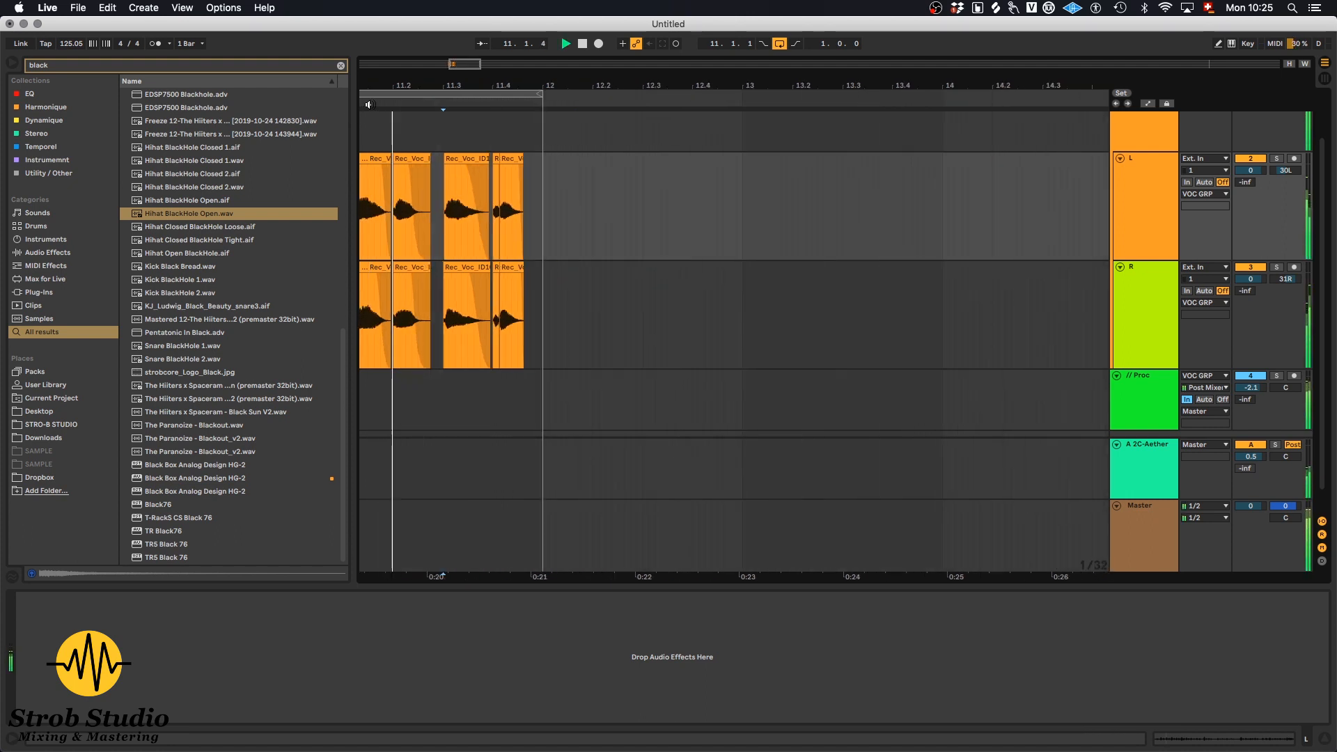
scroll(459, 203, left, 3)
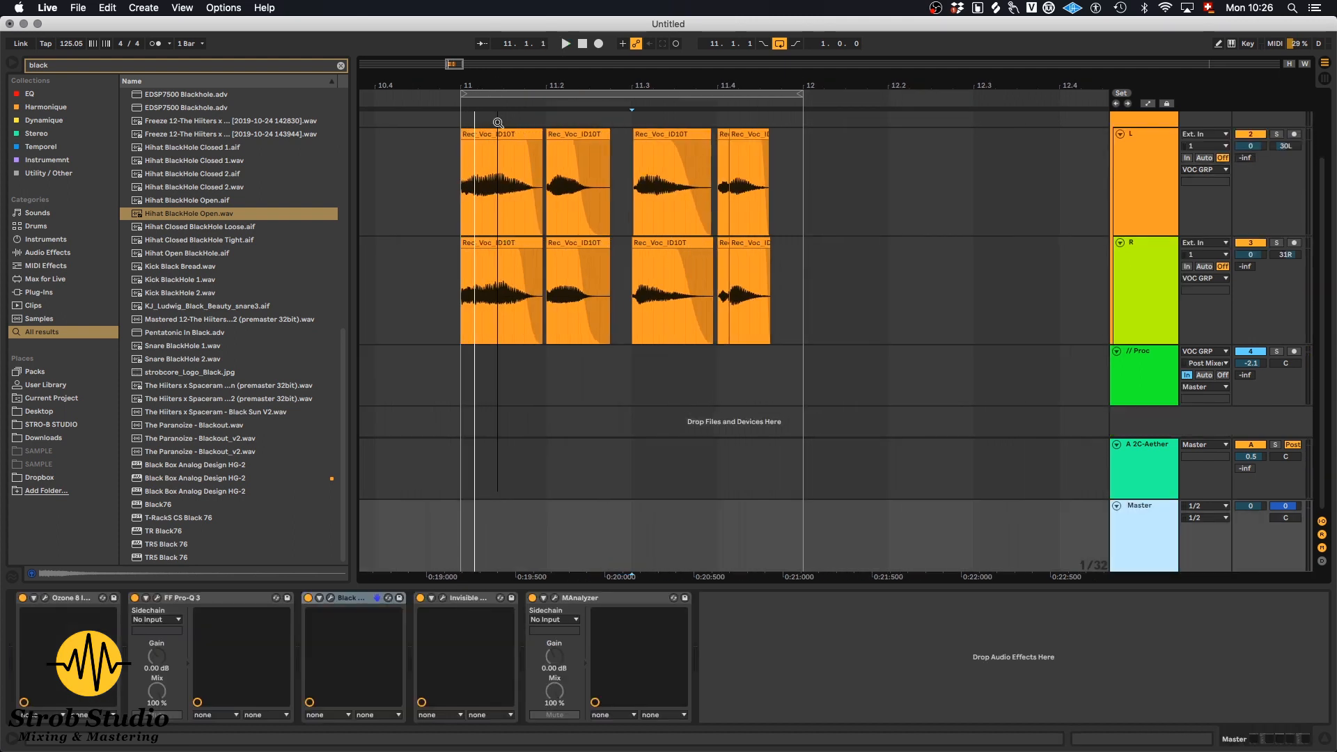
drag(498, 122, 647, 114)
click(650, 176)
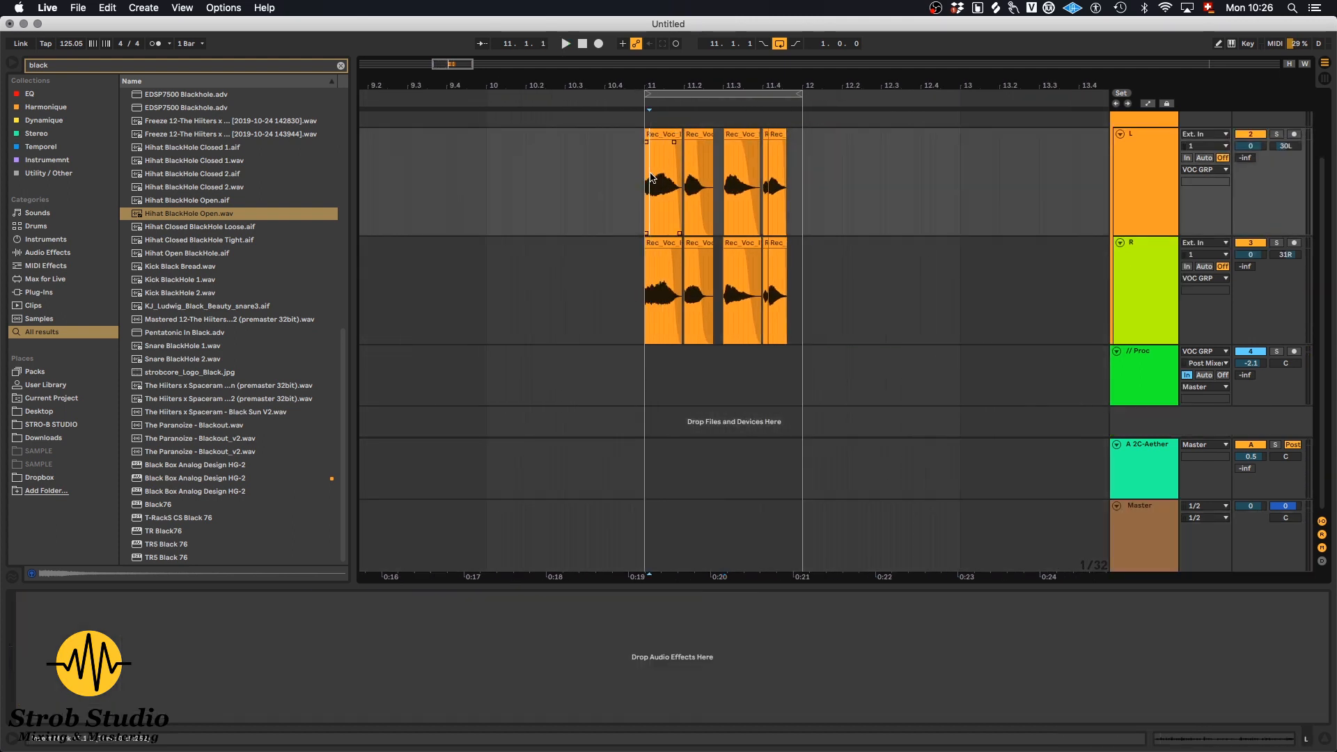
scroll(640, 188, left, 1)
scroll(641, 187, up, 2)
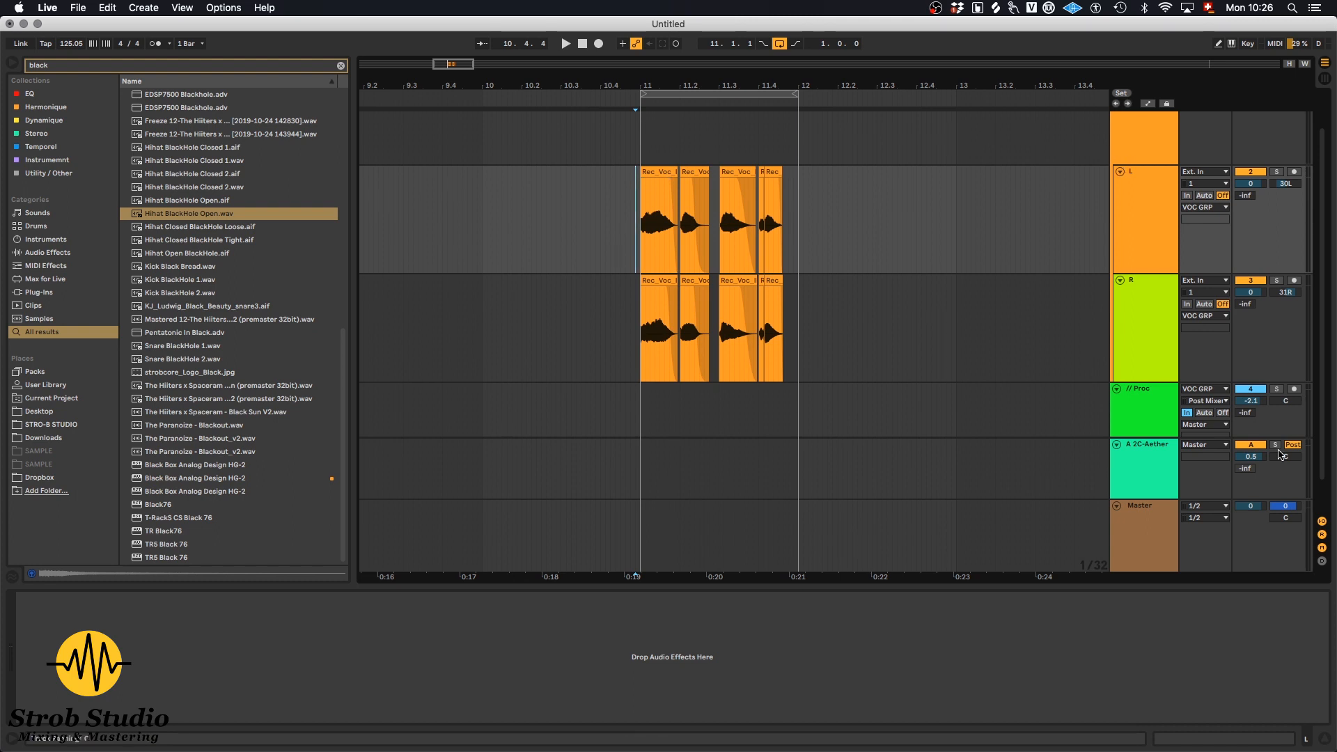
Step: Review the L and R vocal tracks, comparing their panning and device chains
click(1154, 231)
click(1154, 311)
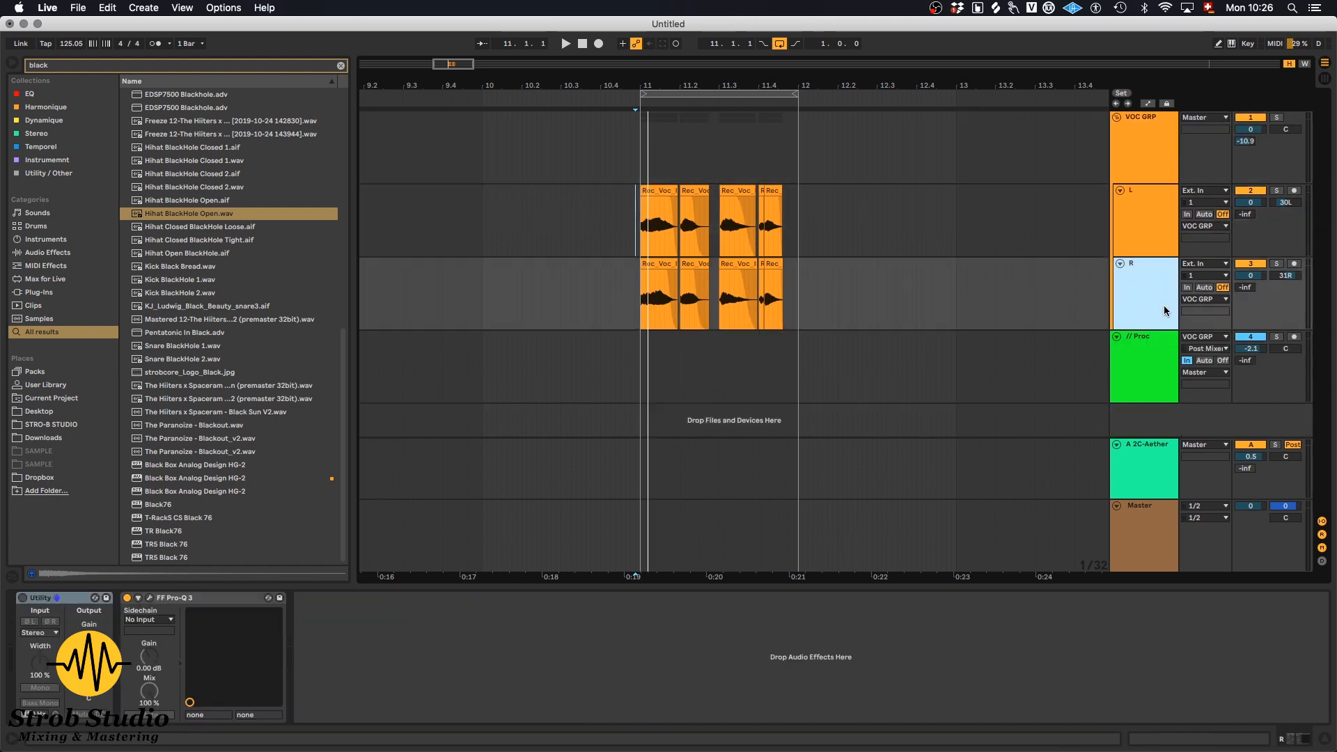
click(1168, 379)
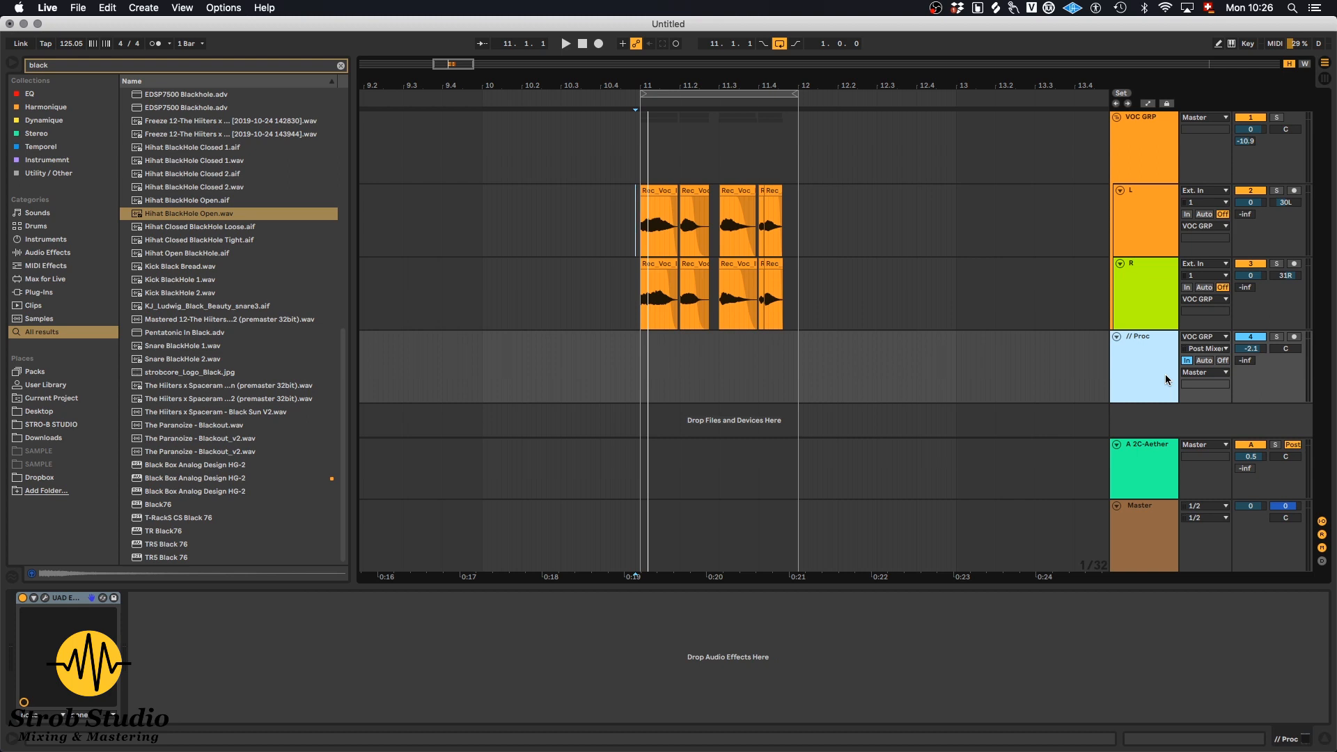
click(1150, 216)
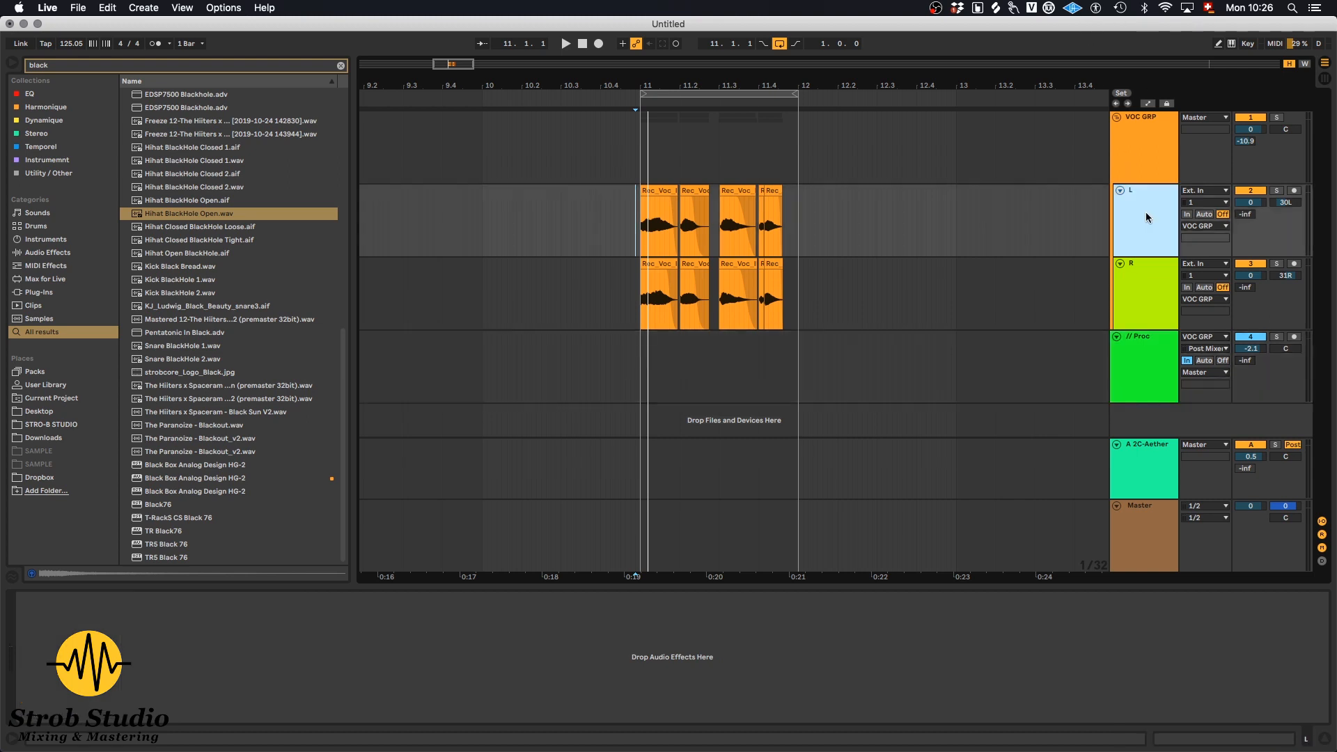
click(1144, 273)
click(1145, 234)
click(1143, 292)
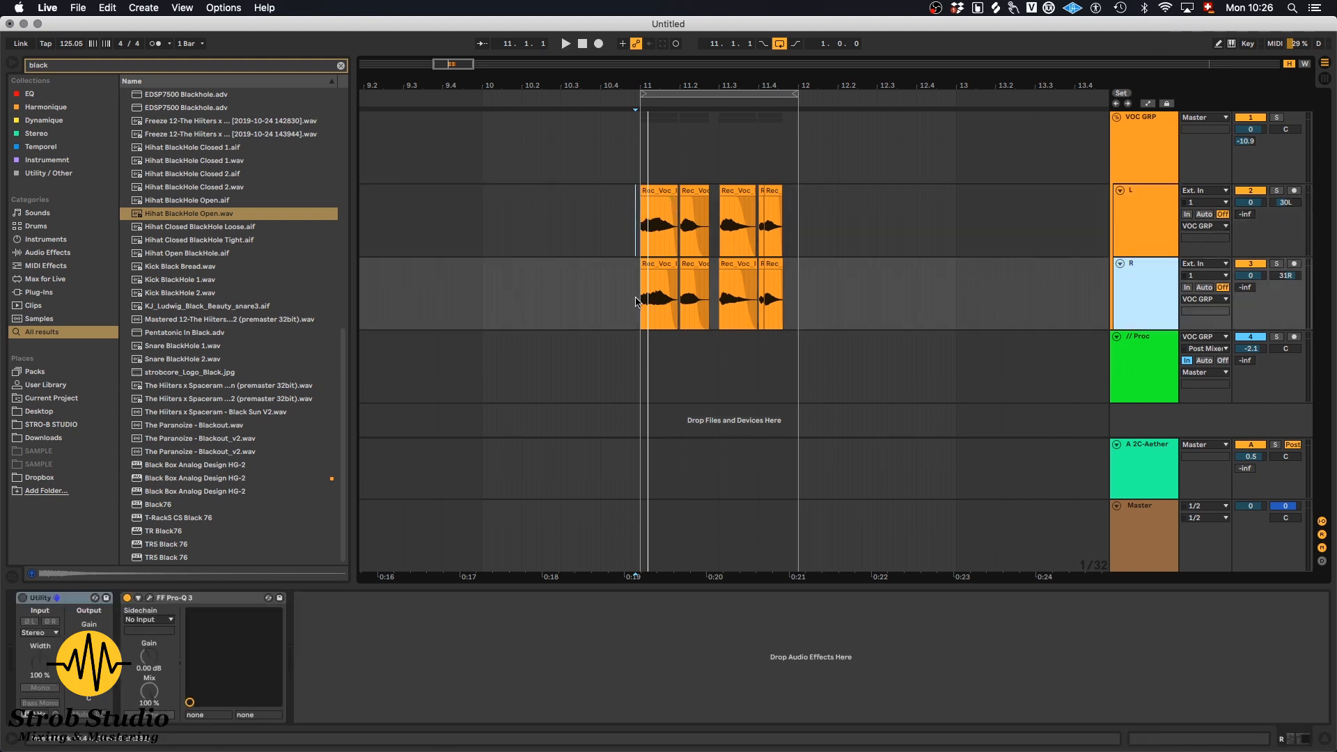
click(1161, 217)
click(1161, 296)
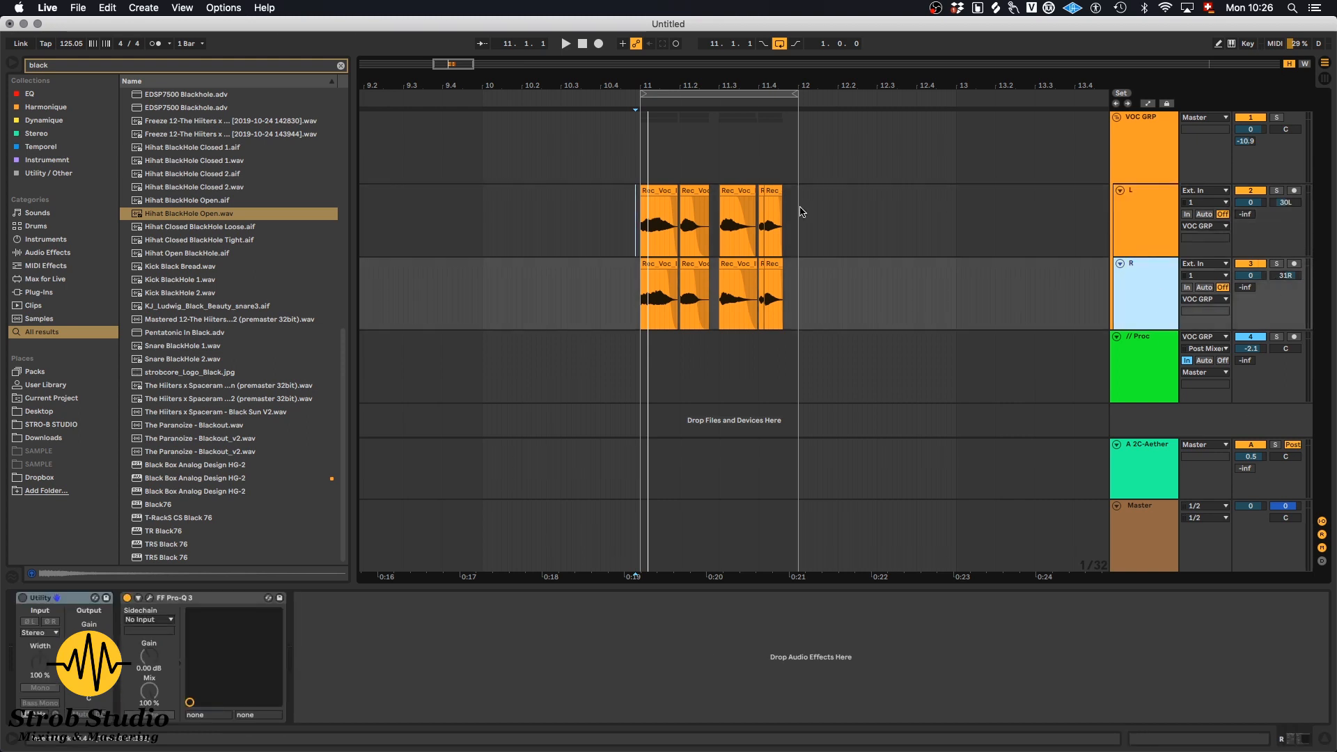
click(1144, 215)
click(1144, 294)
click(1145, 214)
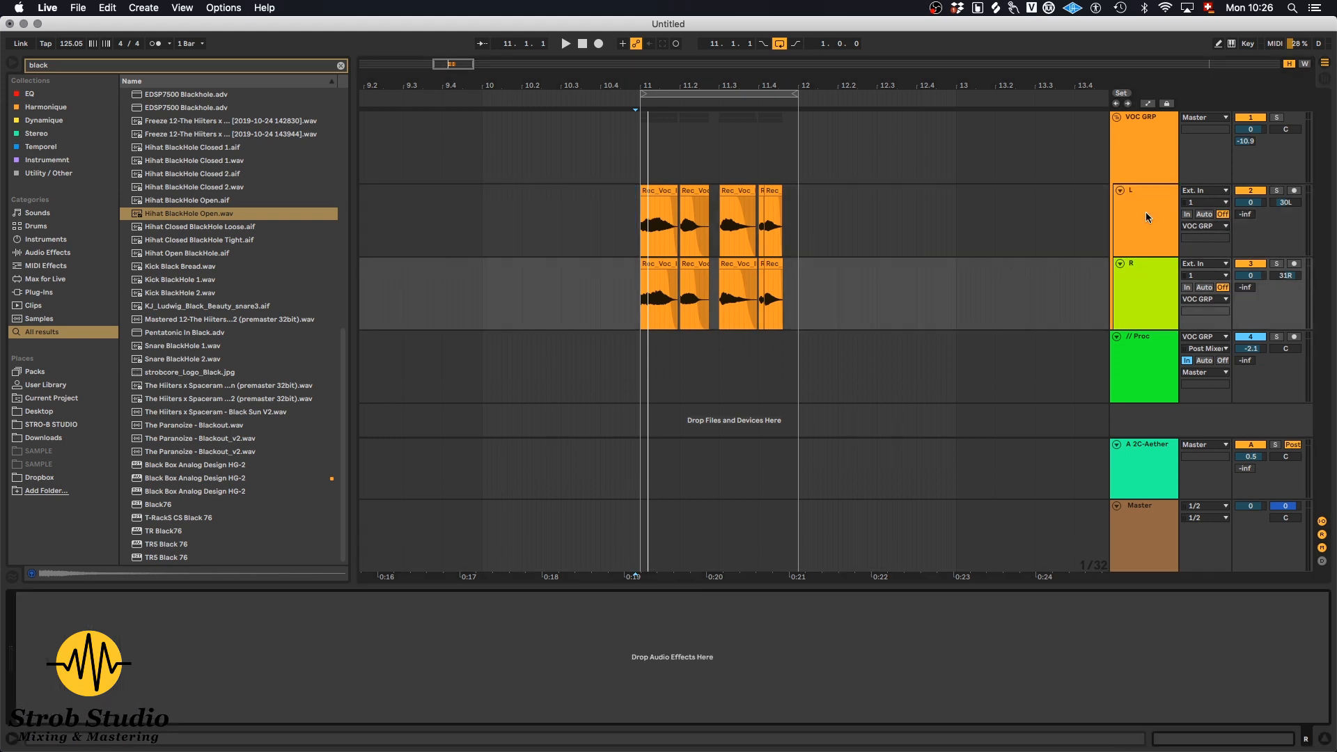
click(1145, 215)
click(1147, 294)
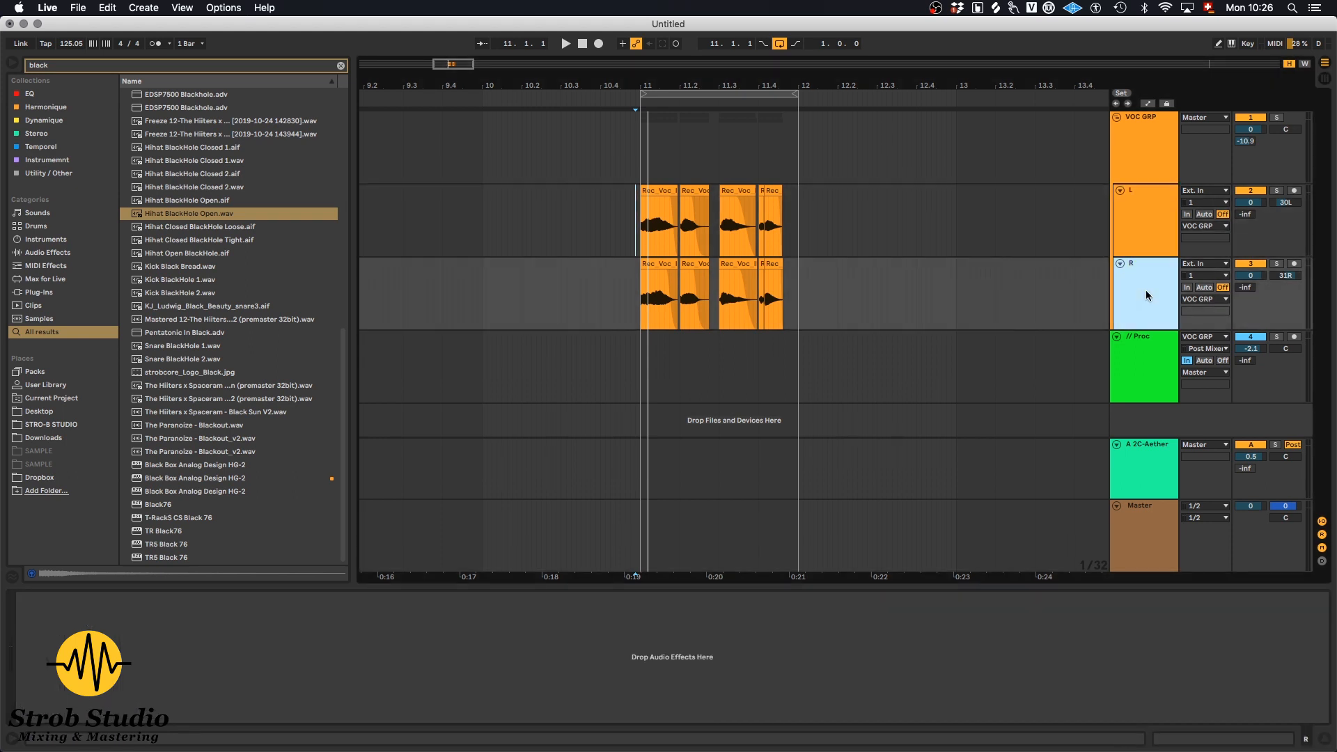
Step: Examine the device chains of VOC GRP, // Proc, the 2C-Aether return and the Master
click(1148, 145)
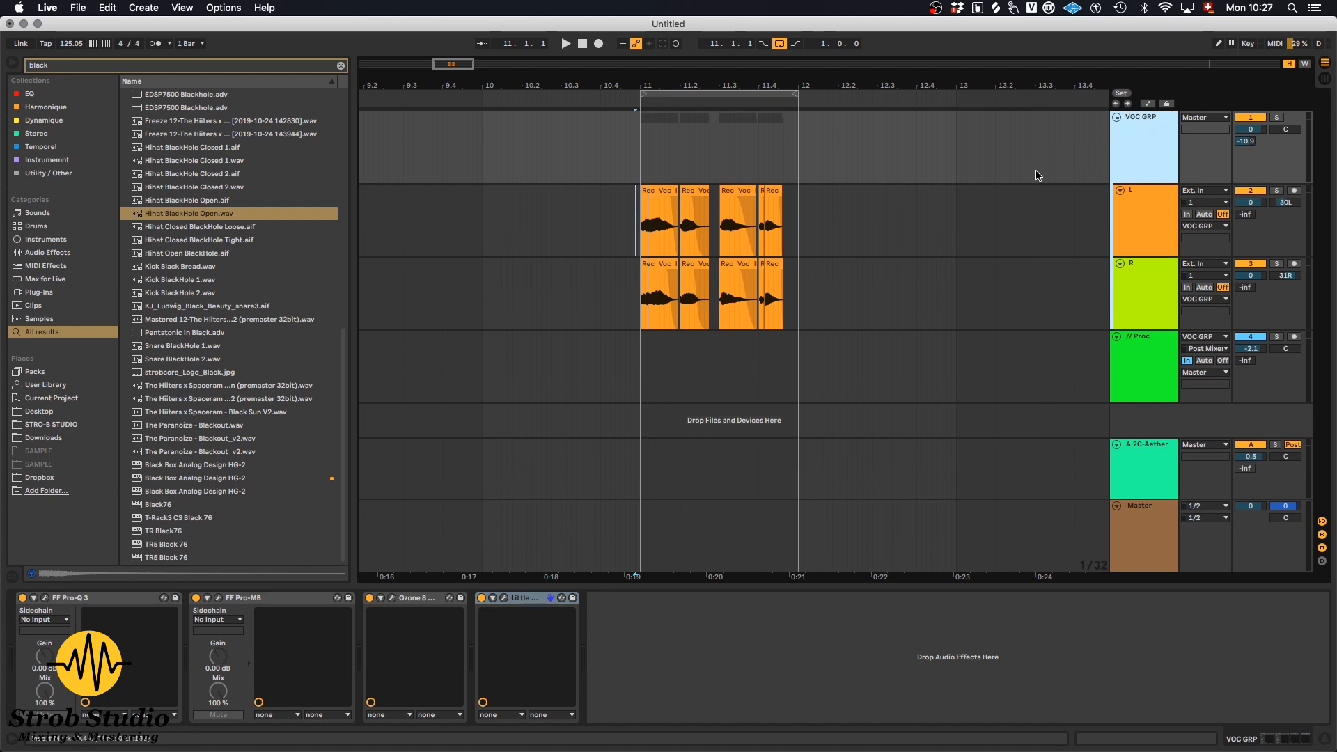
click(1140, 464)
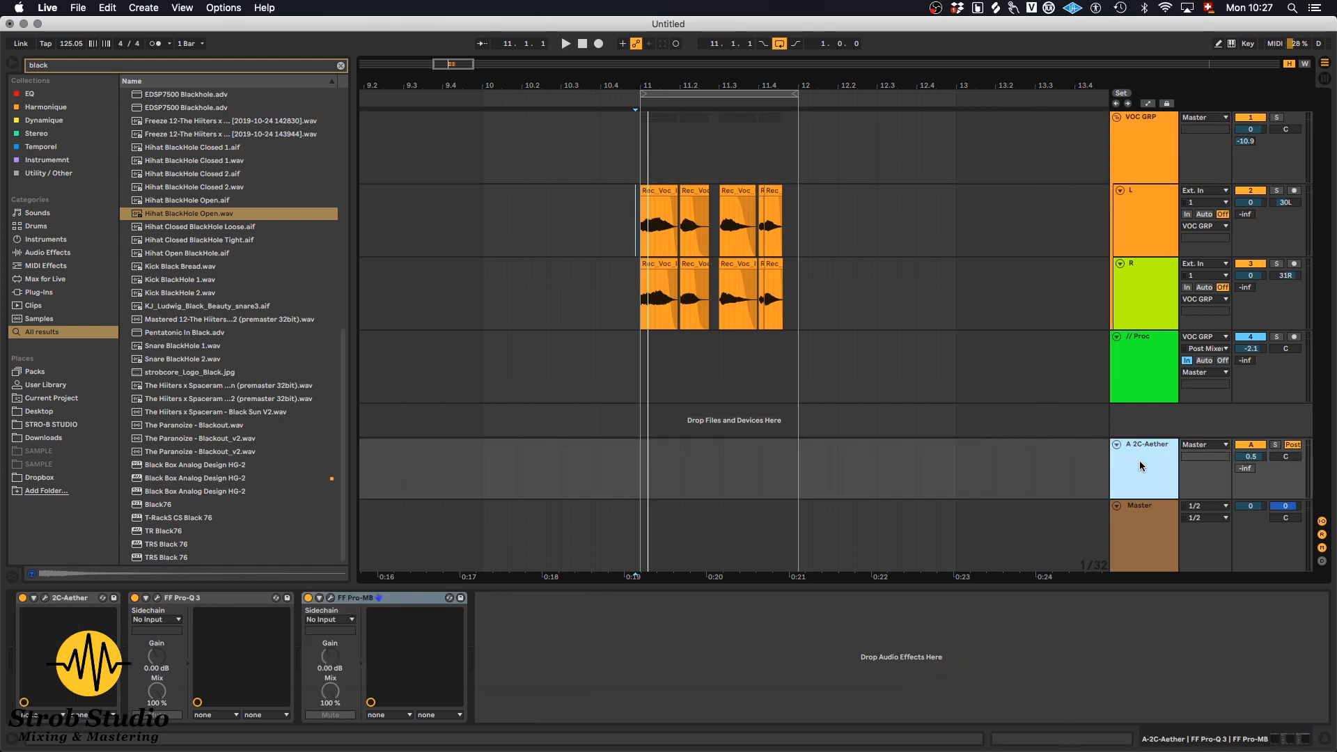
click(1142, 133)
click(1133, 361)
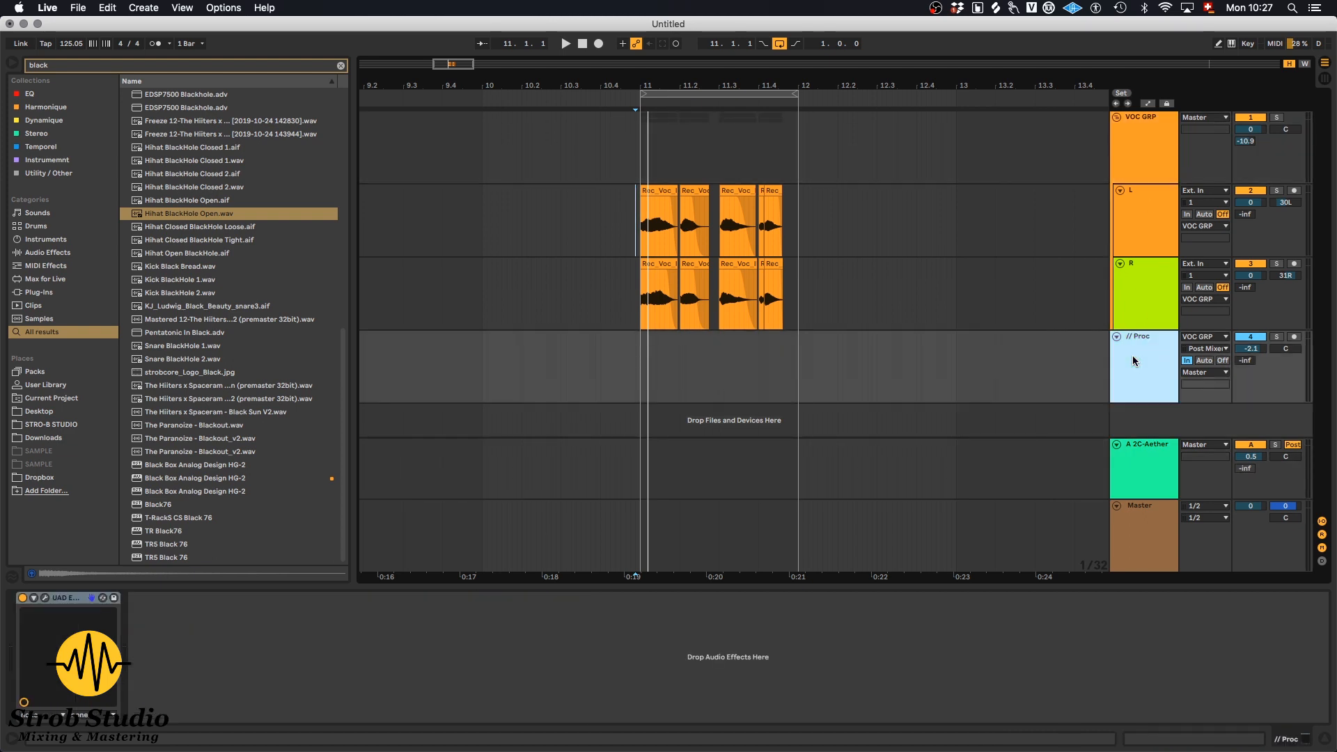
click(1147, 443)
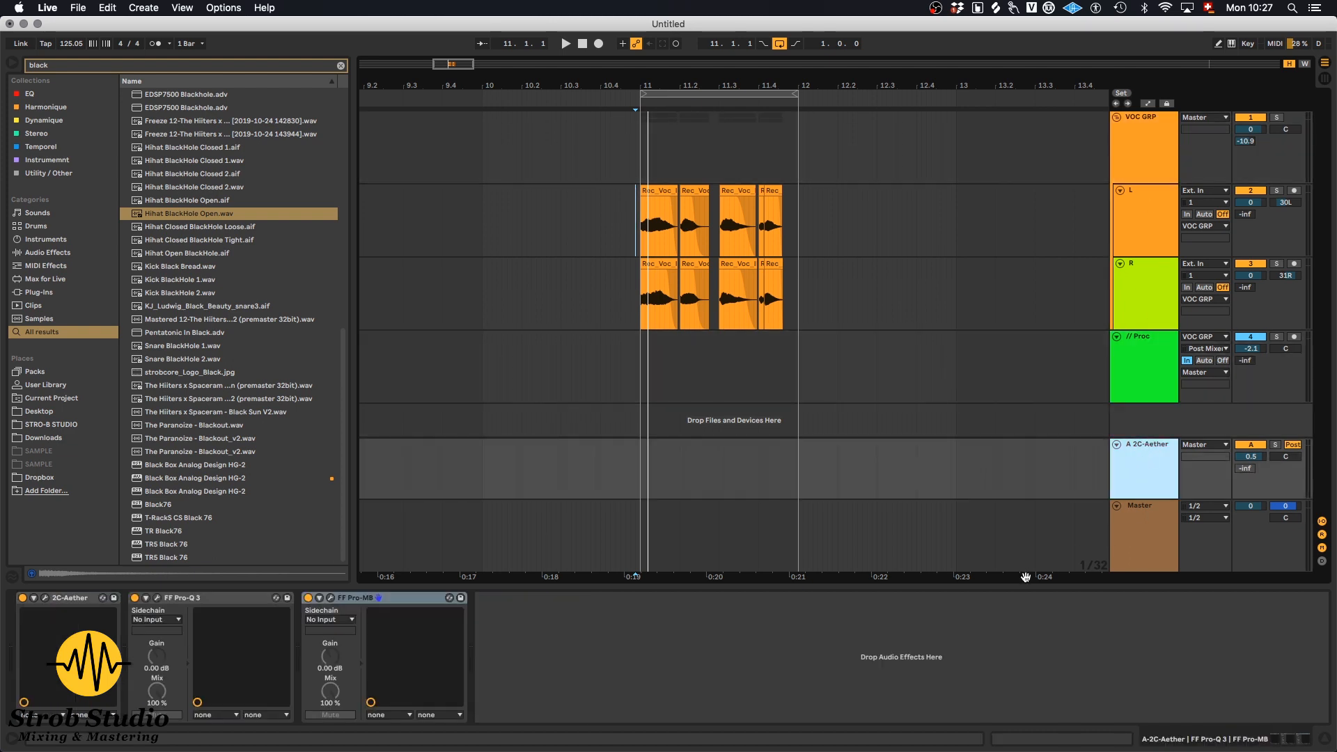
click(1154, 540)
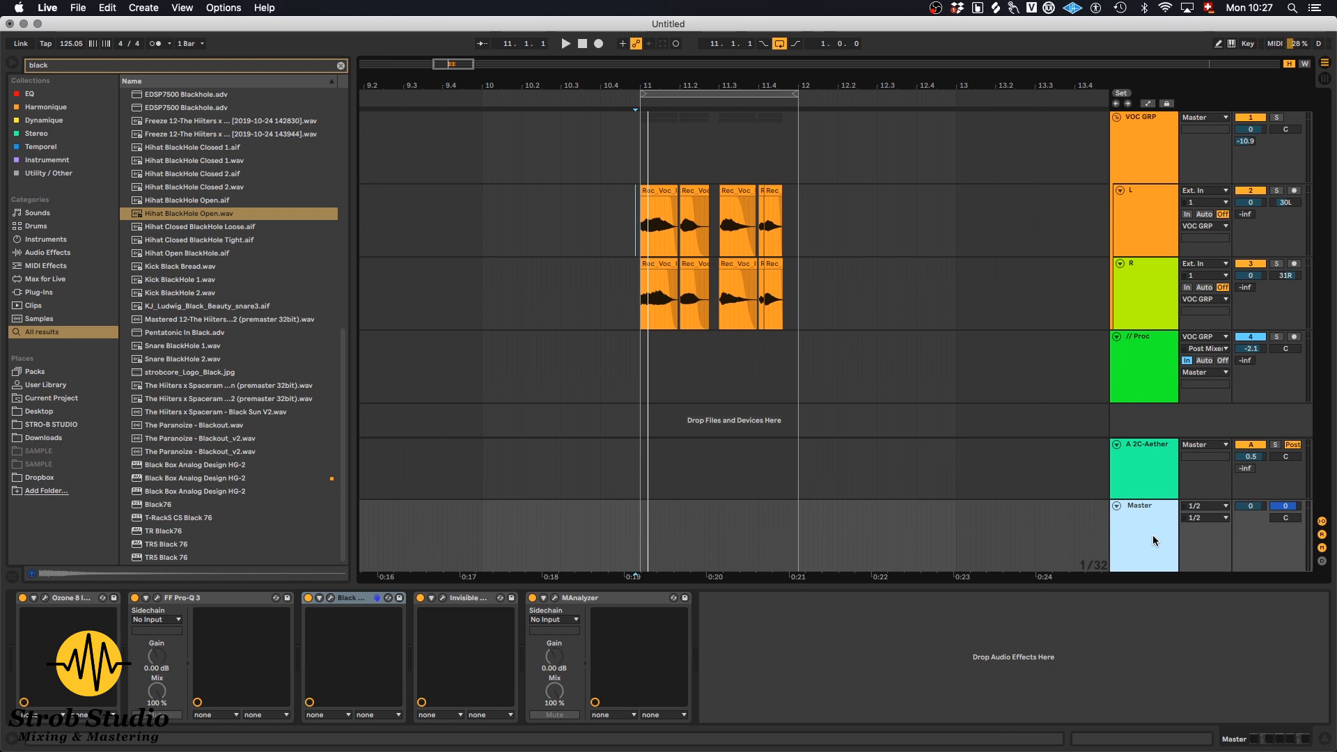
click(1134, 169)
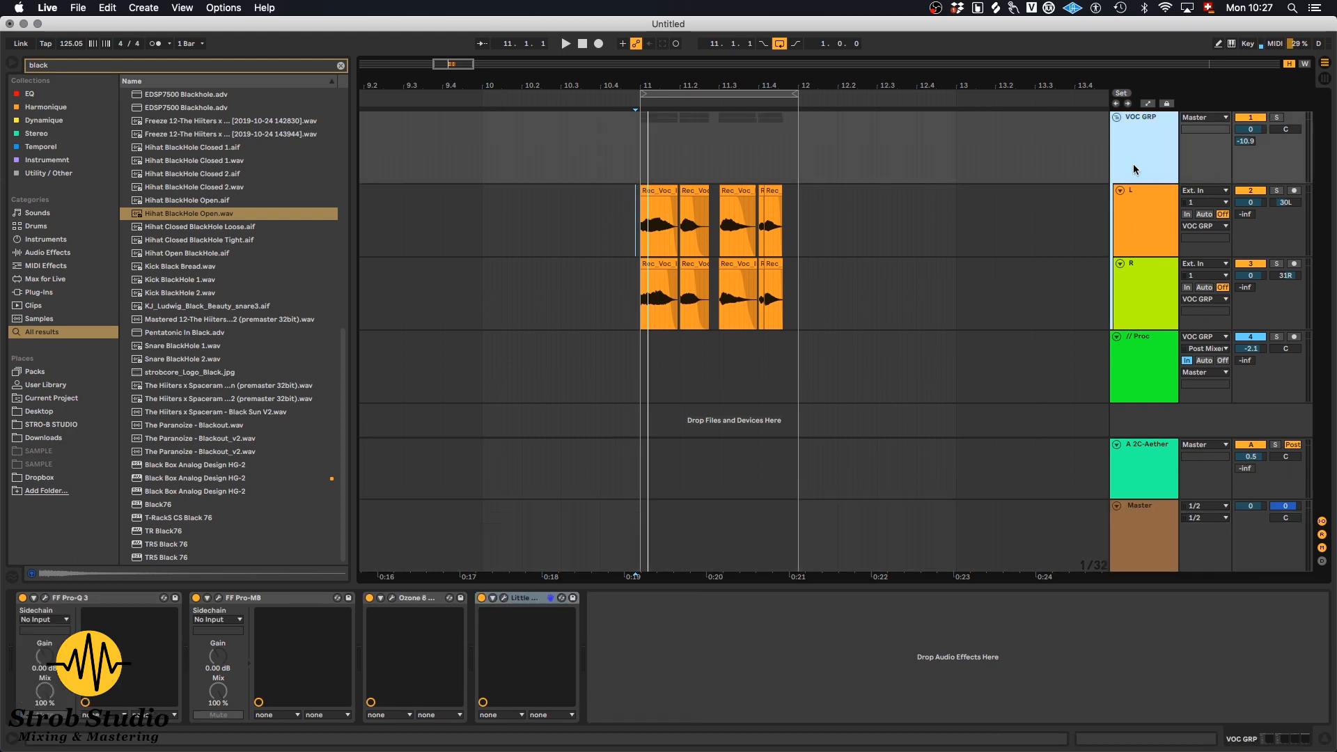
Step: Inspect VOC GRP's Pro-Q 3, Pro-MB, Ozone 8 Dynamic EQ and Little AlterBoy settings, close their windows, and select the // Proc track
click(44, 599)
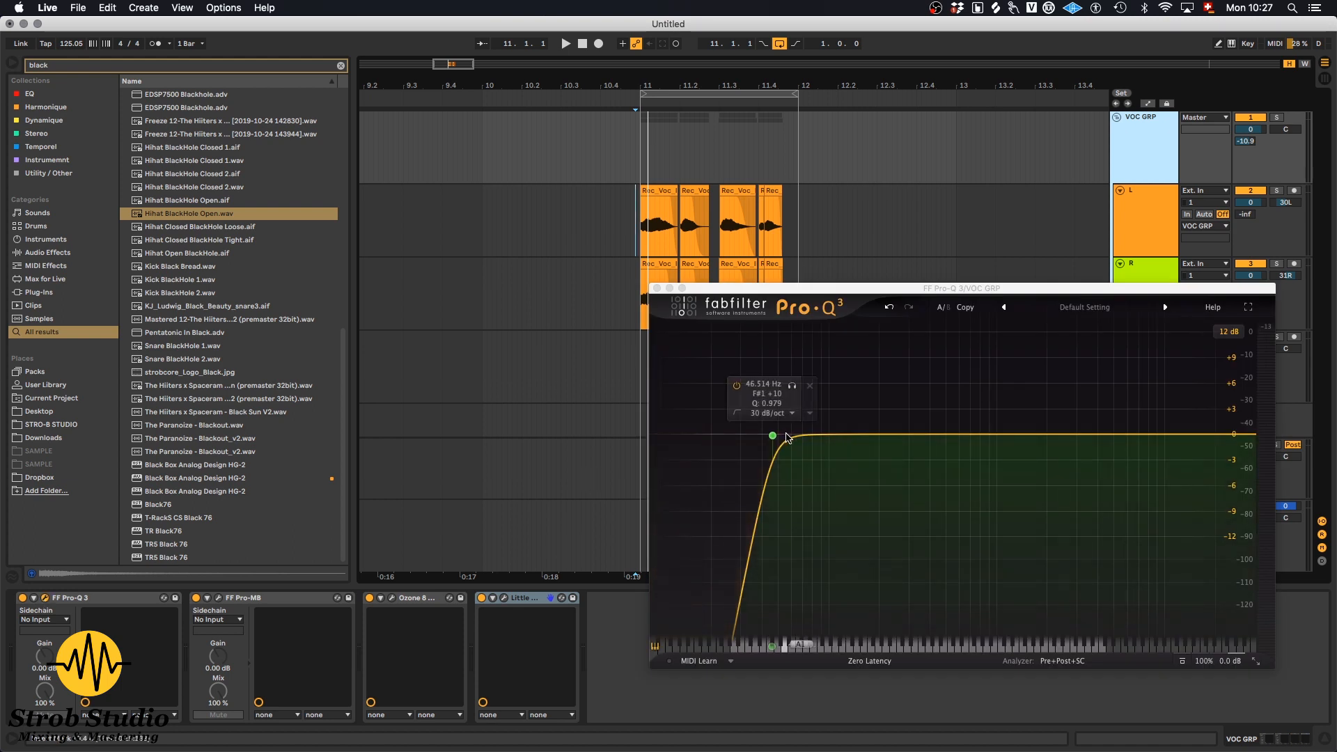
click(218, 597)
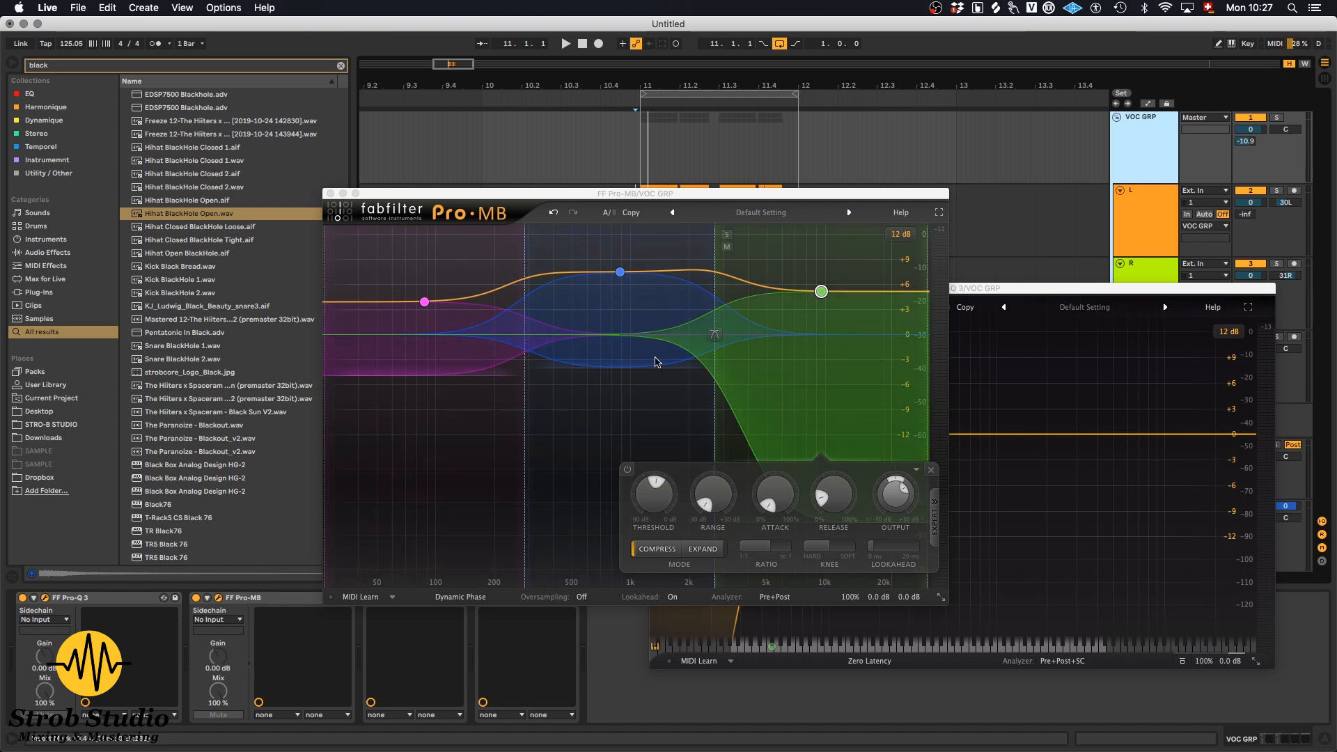
click(331, 194)
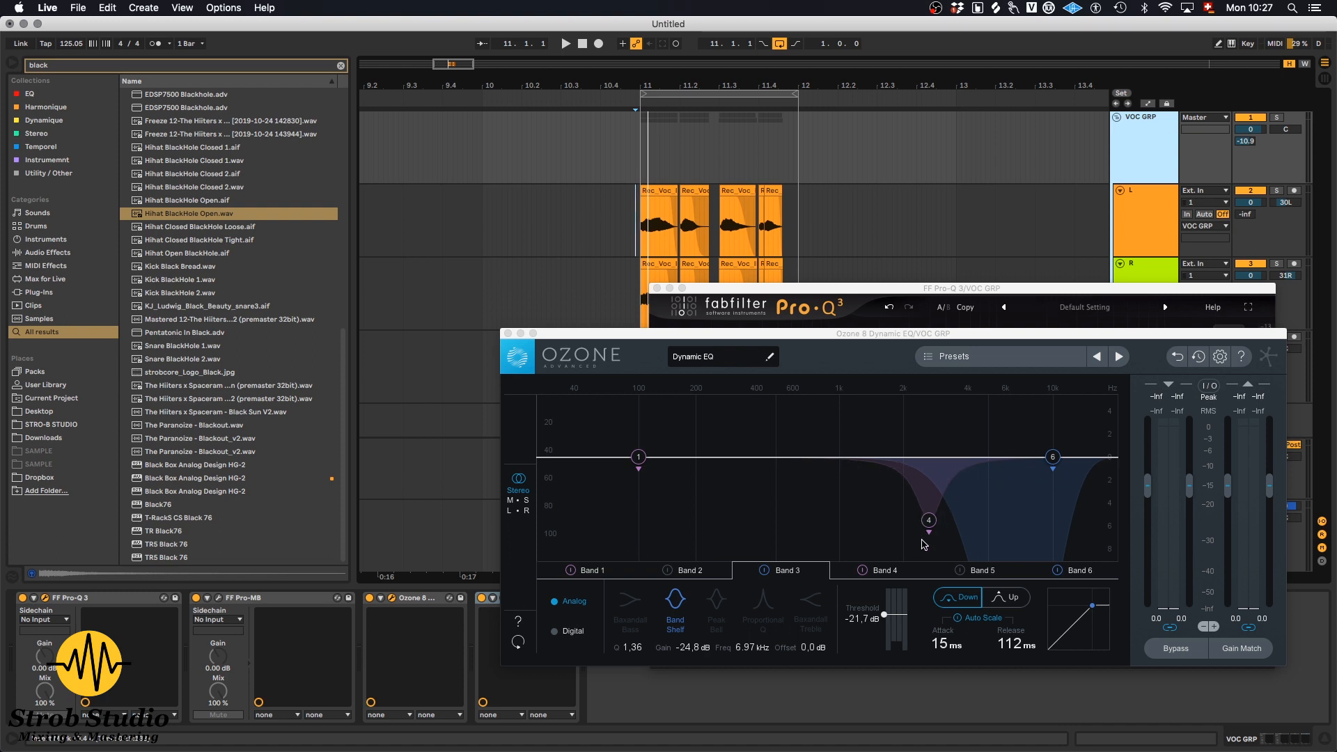
click(508, 334)
click(502, 600)
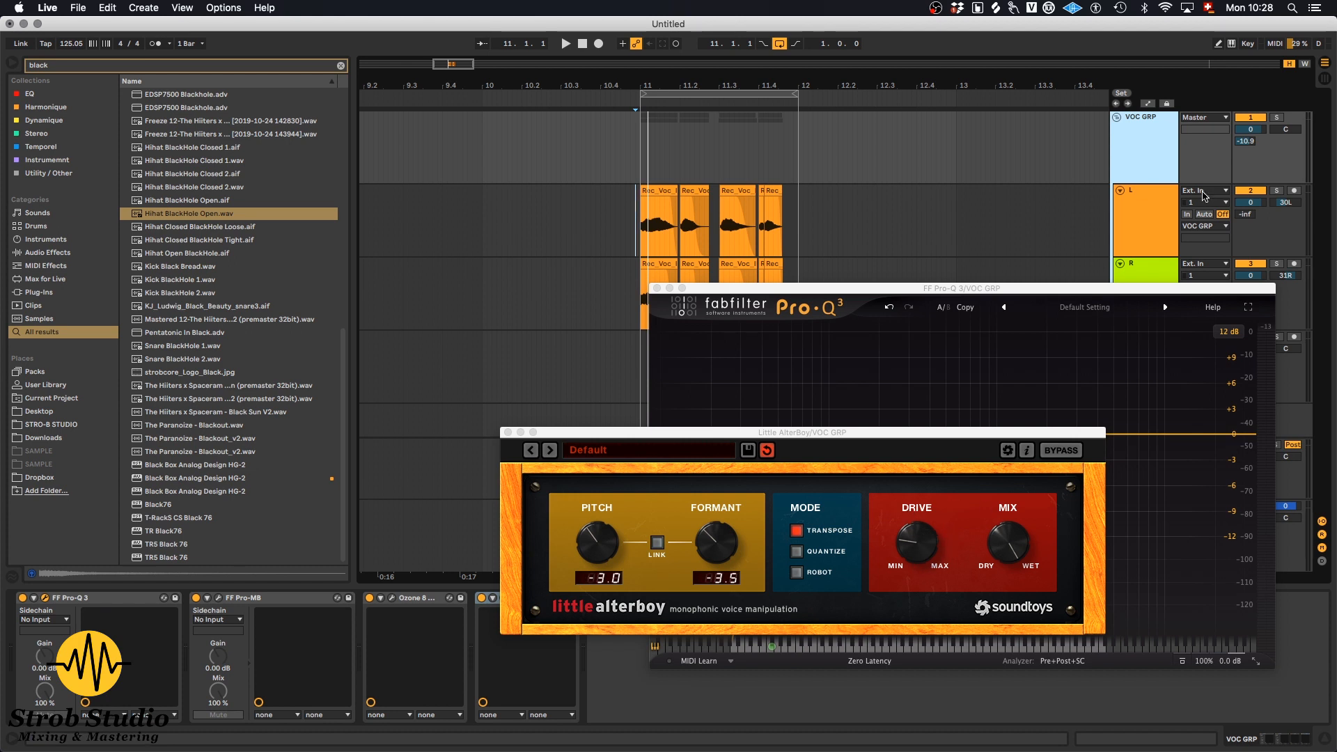
click(506, 434)
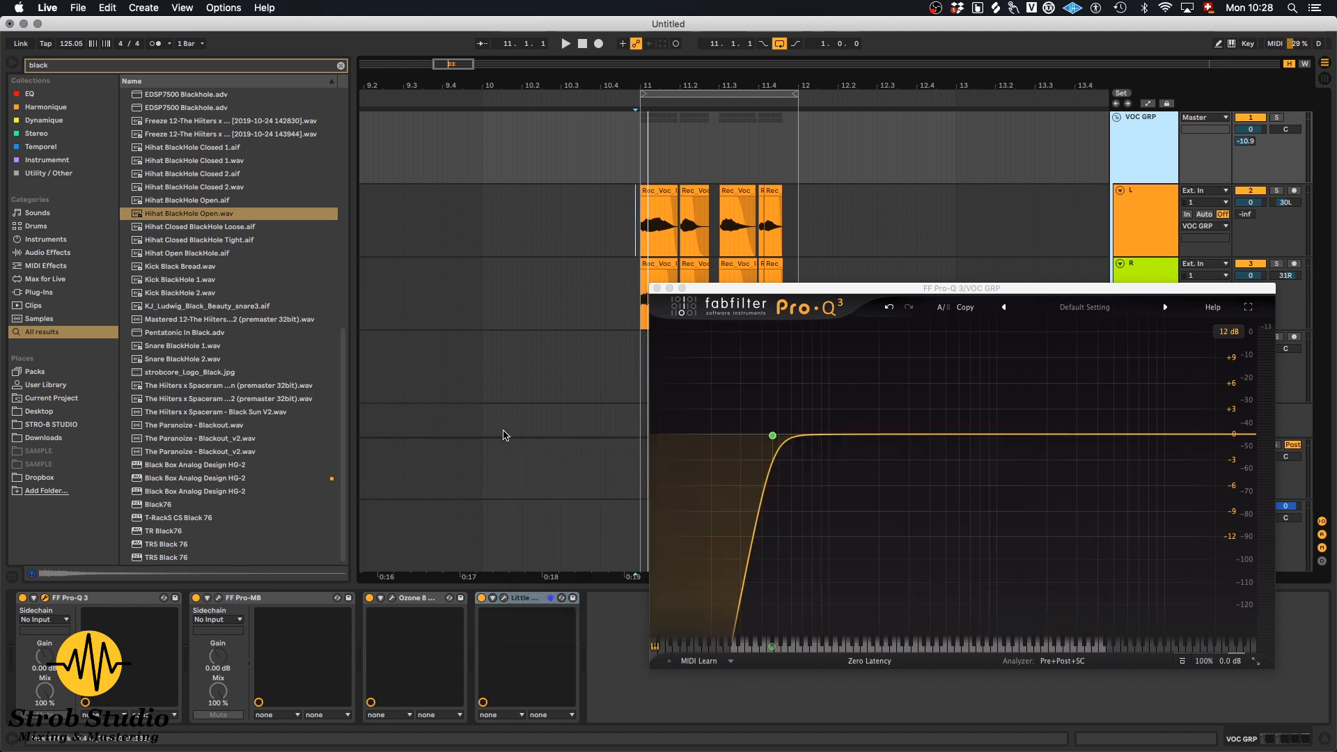
click(656, 288)
click(1132, 381)
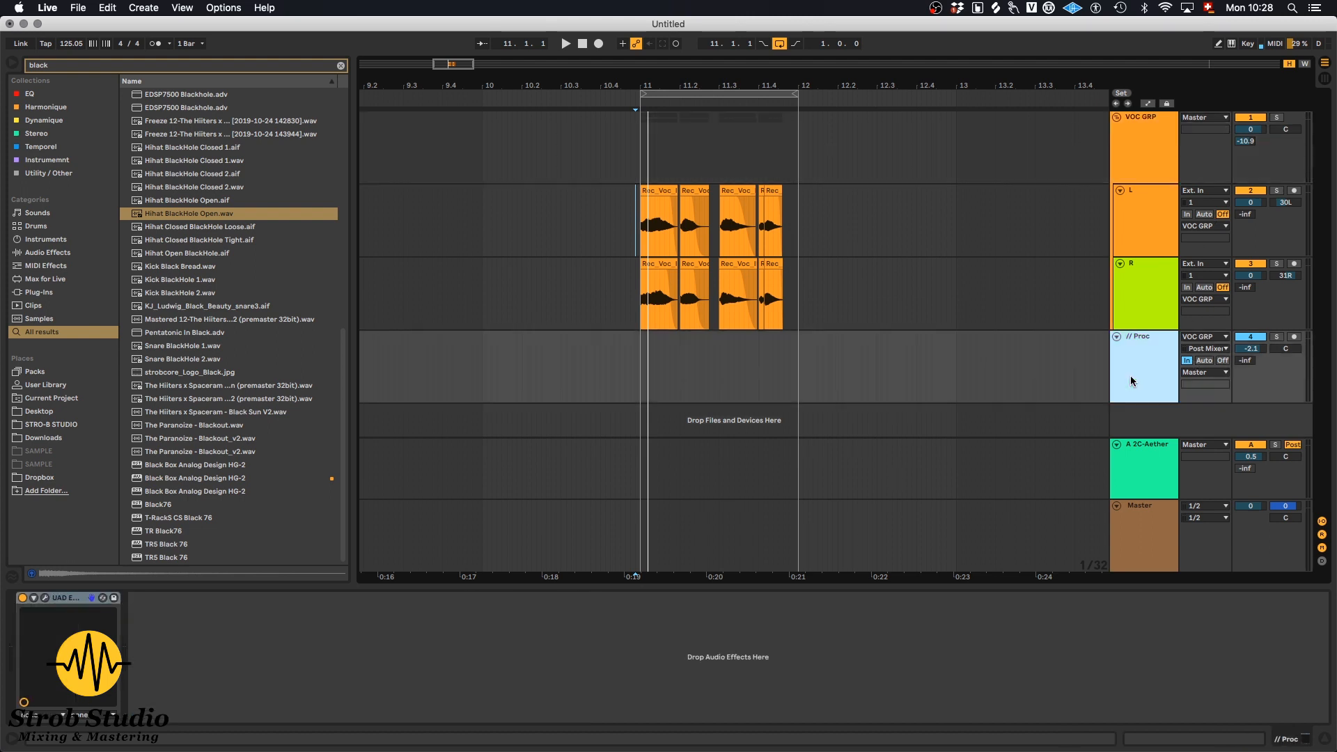
Step: Inspect the UAD FATSO Sr settings on // Proc and the 2C-Aether reverb on the return track
click(44, 597)
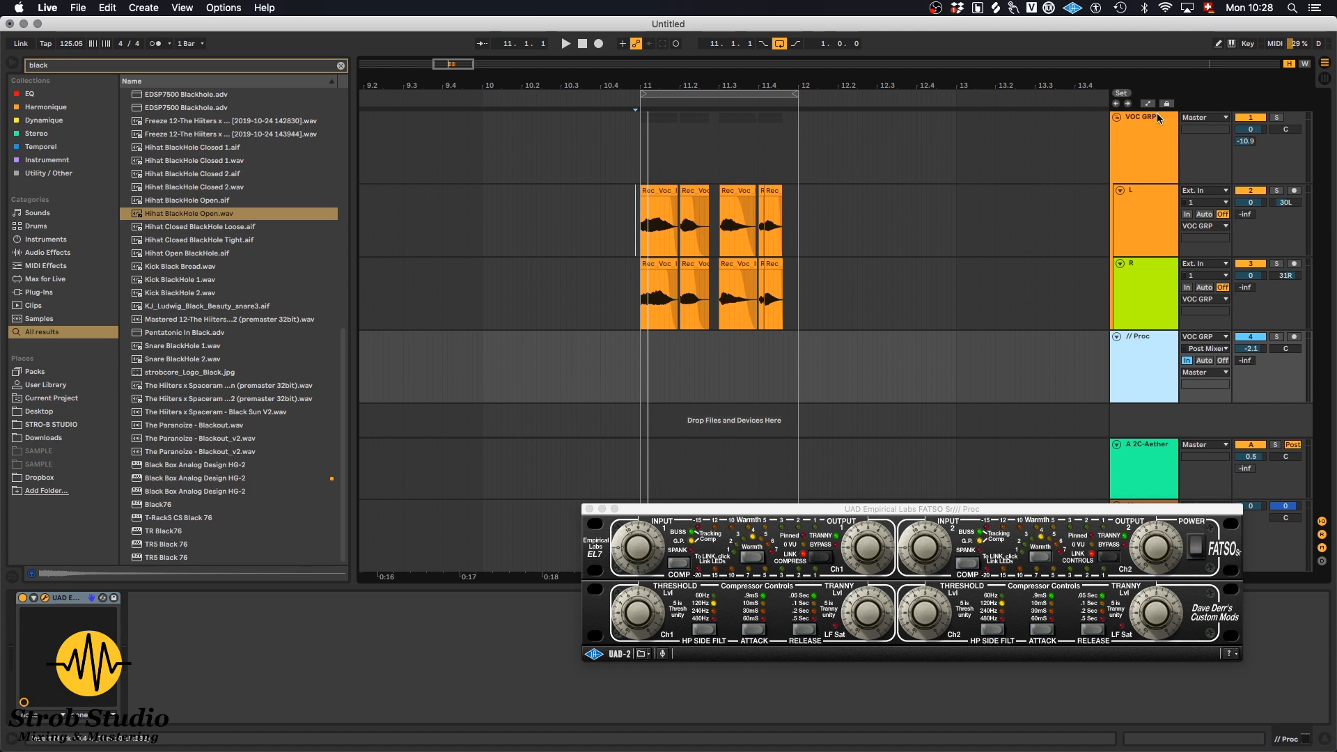
click(1145, 477)
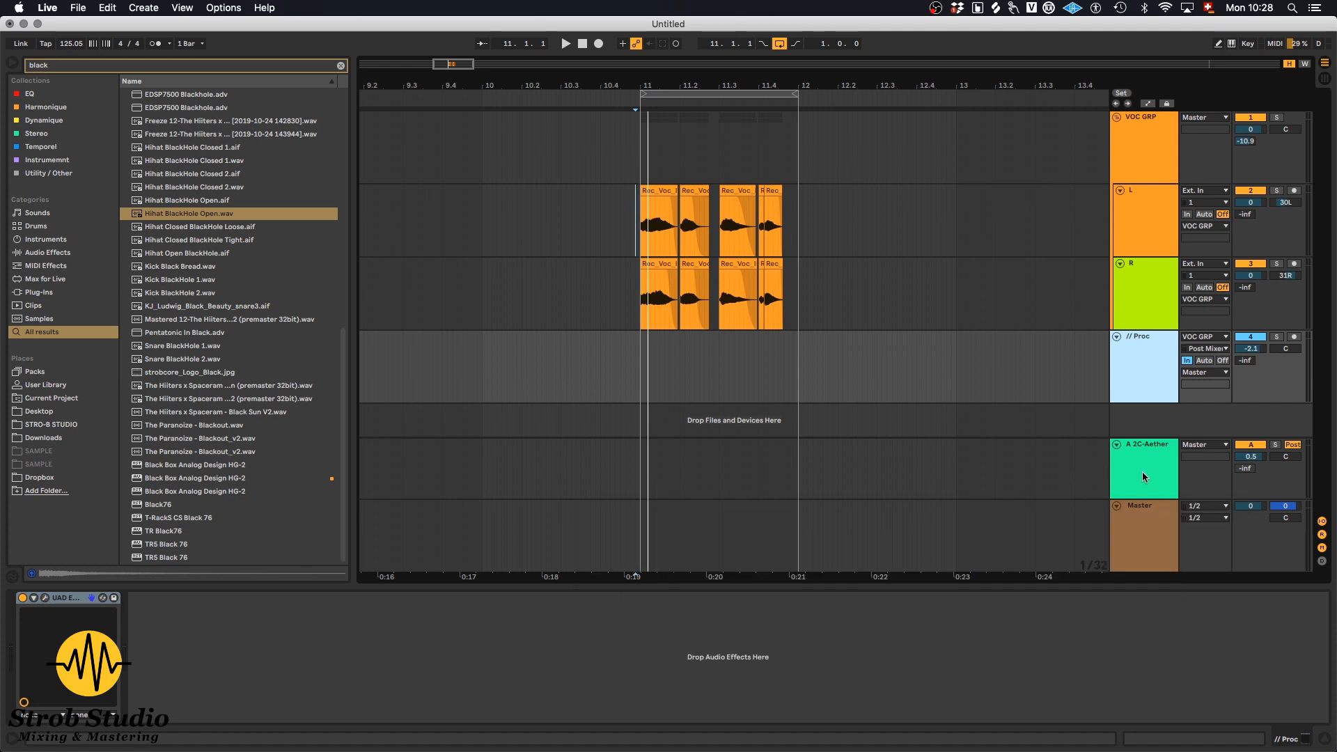
click(46, 599)
click(46, 599)
click(46, 599)
click(45, 598)
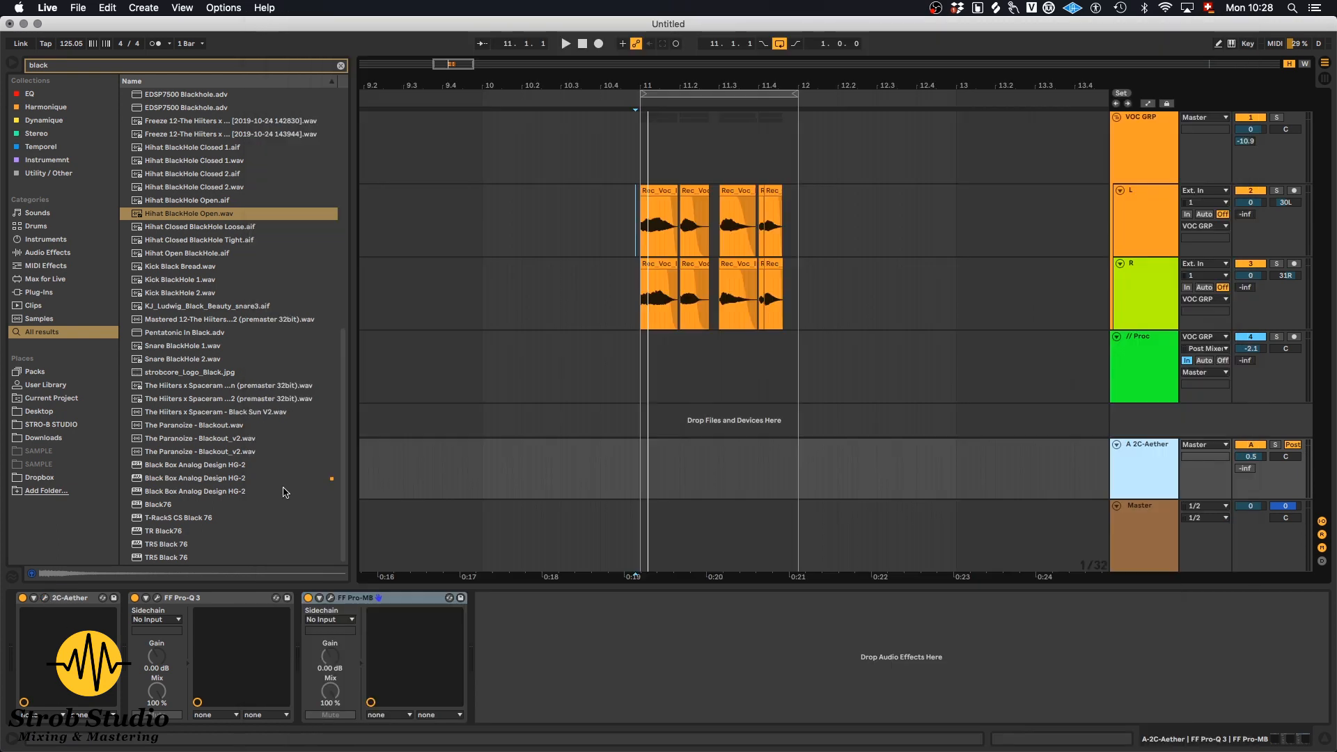
Step: Review the Pro-Q 3 curve and the Pro-MB low band on the 2C-Aether return, closing each plug-in window
click(156, 599)
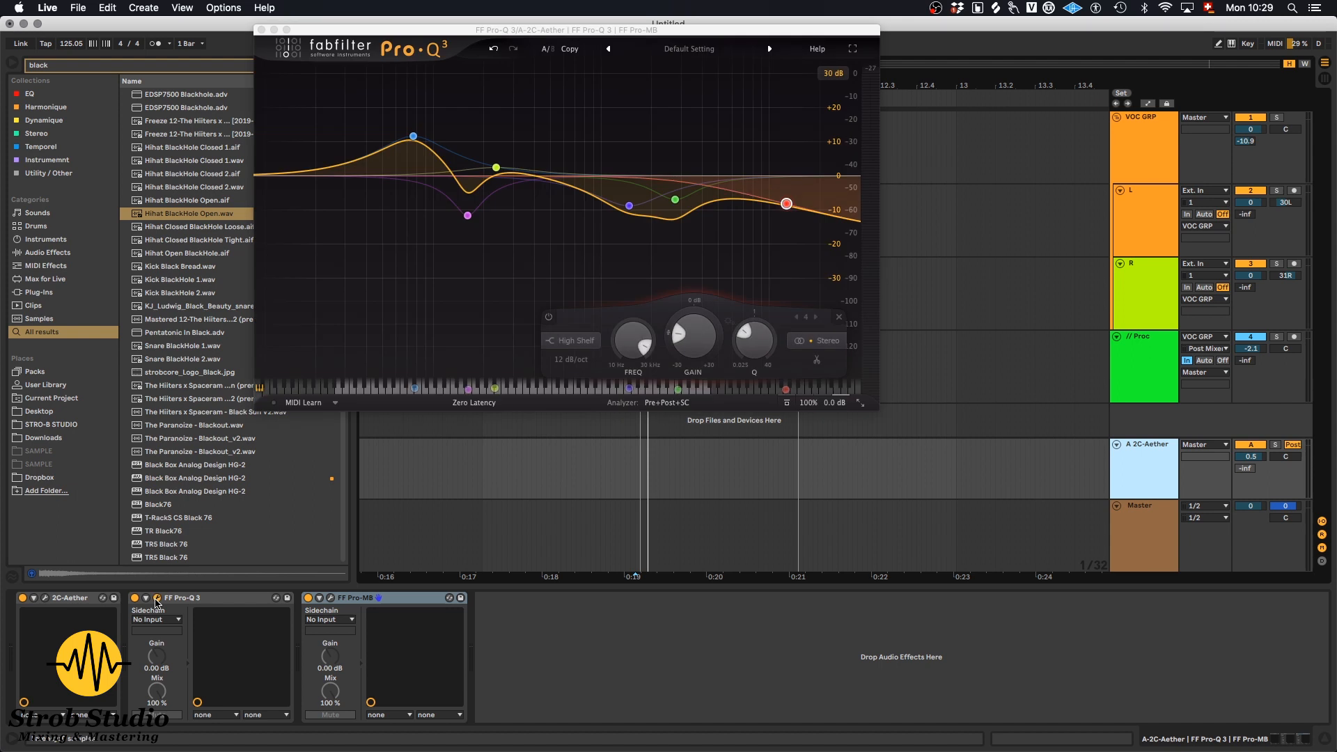
click(262, 22)
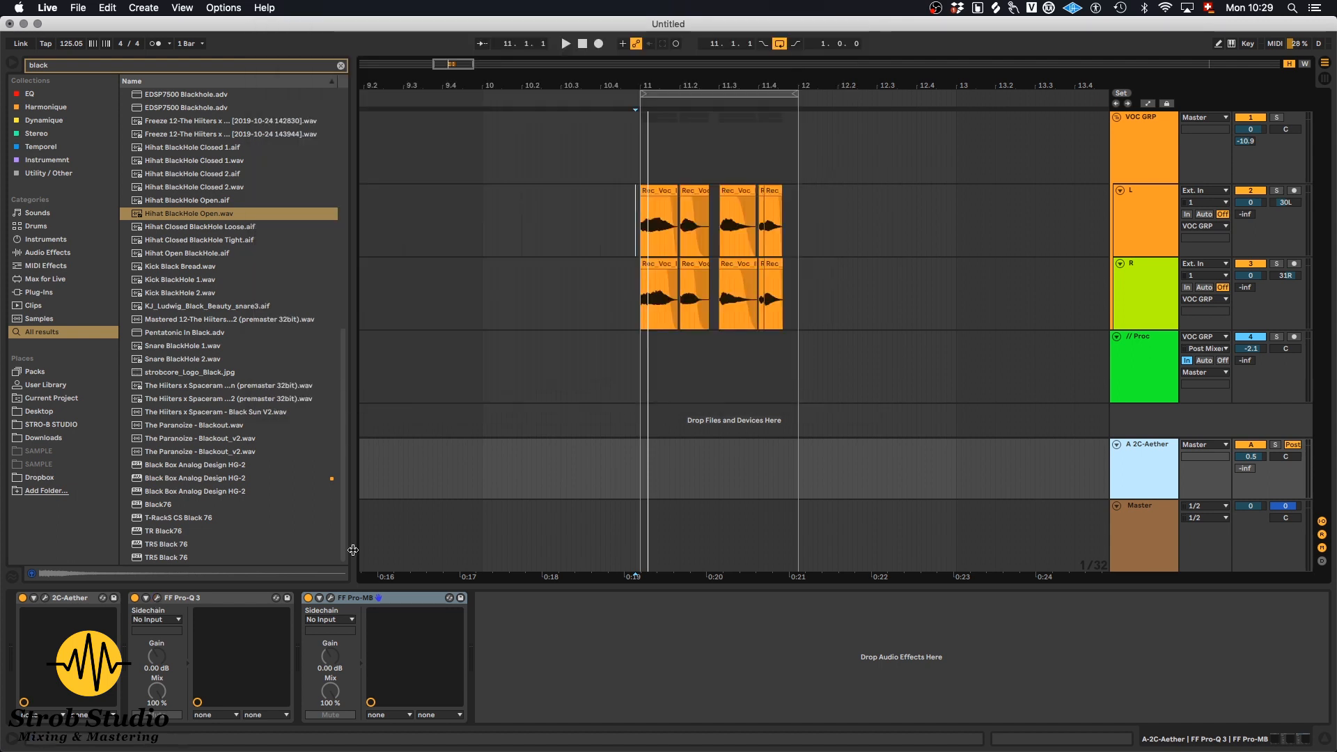
click(330, 598)
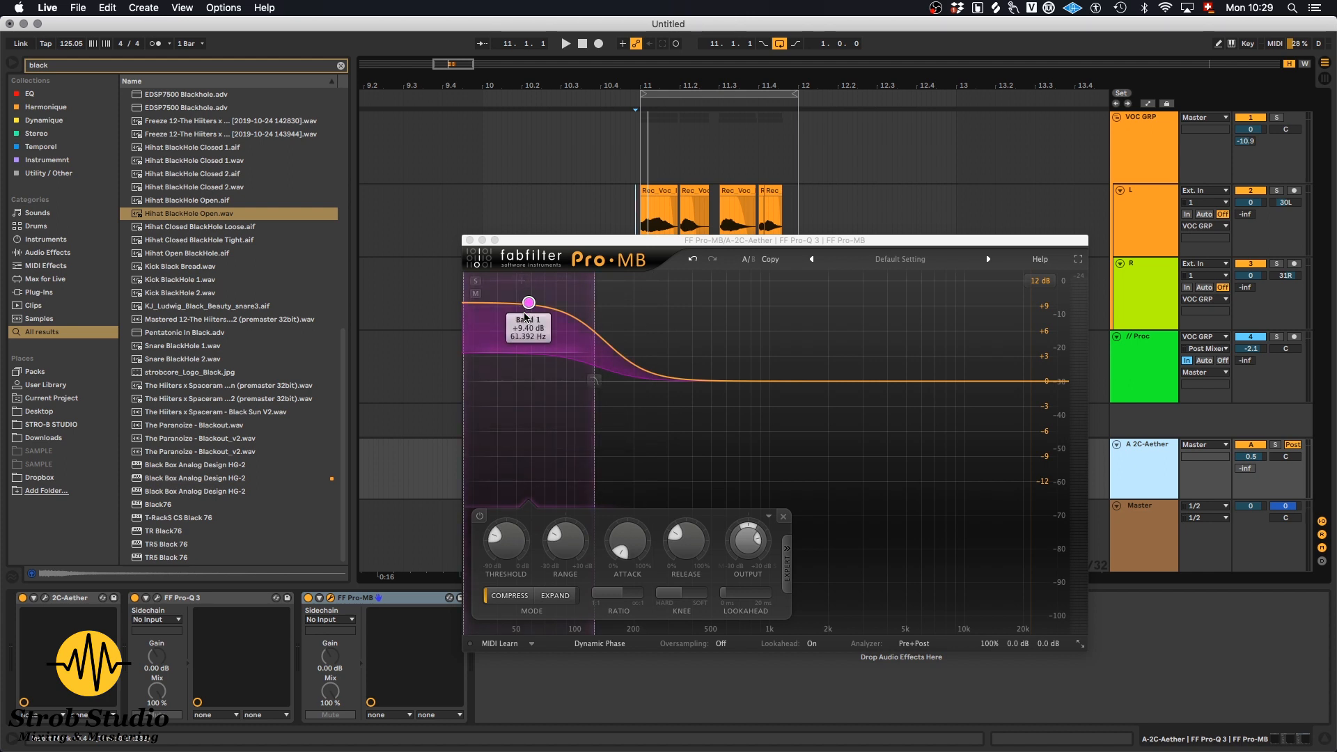
click(470, 241)
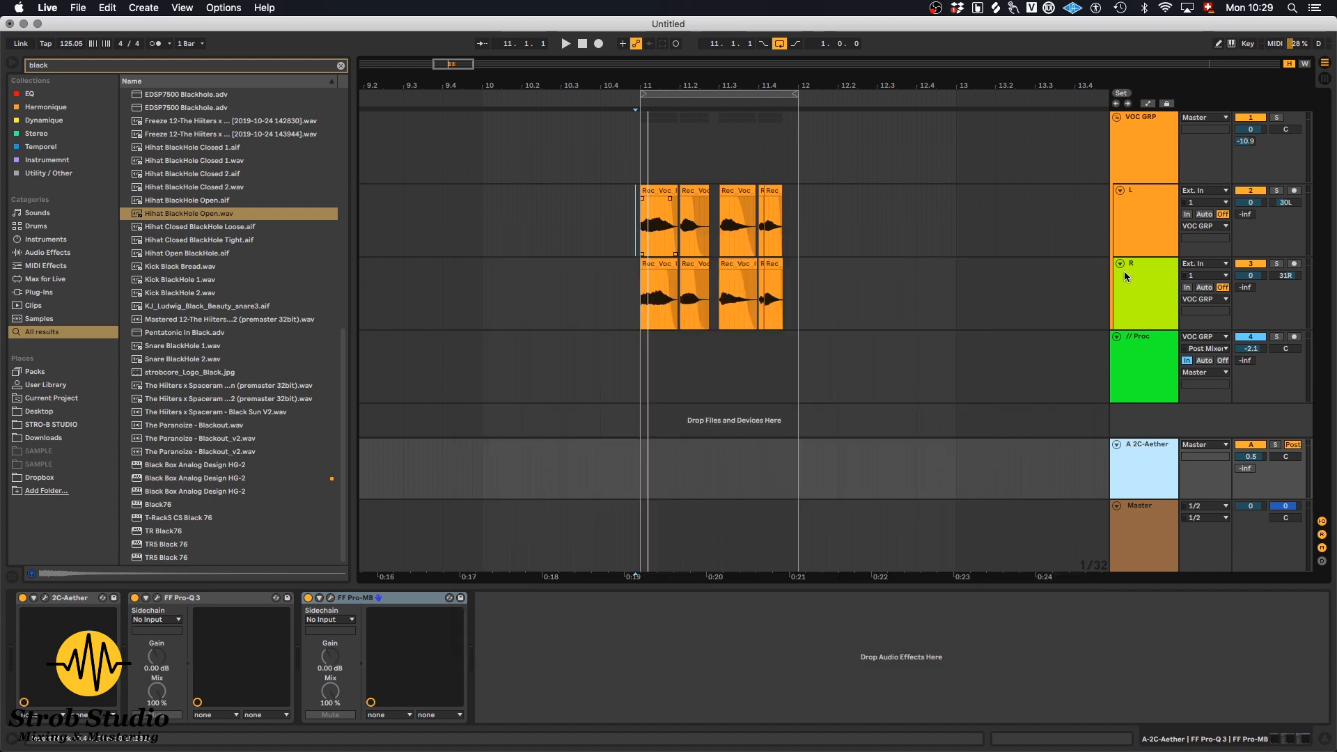
Step: Examine the stereo width bands of the Master's Ozone 8 Imager and close its window
click(1148, 547)
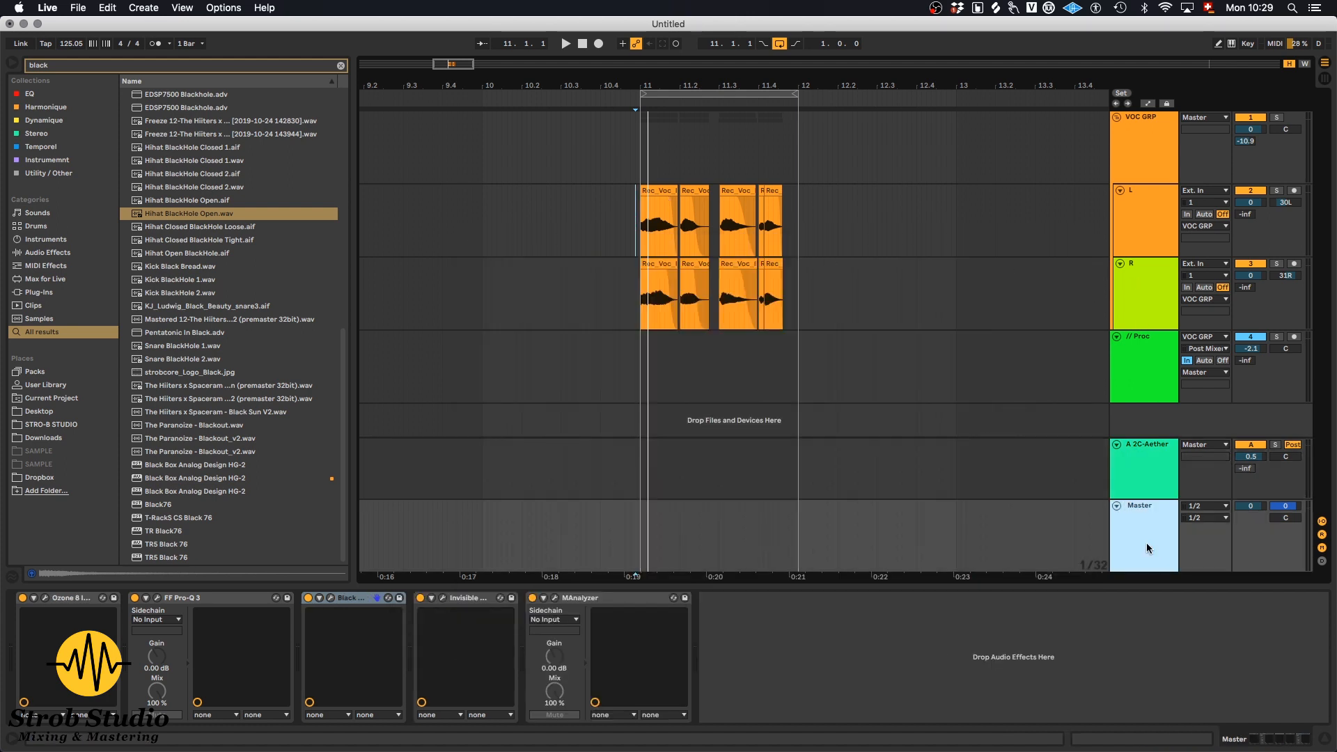
click(44, 598)
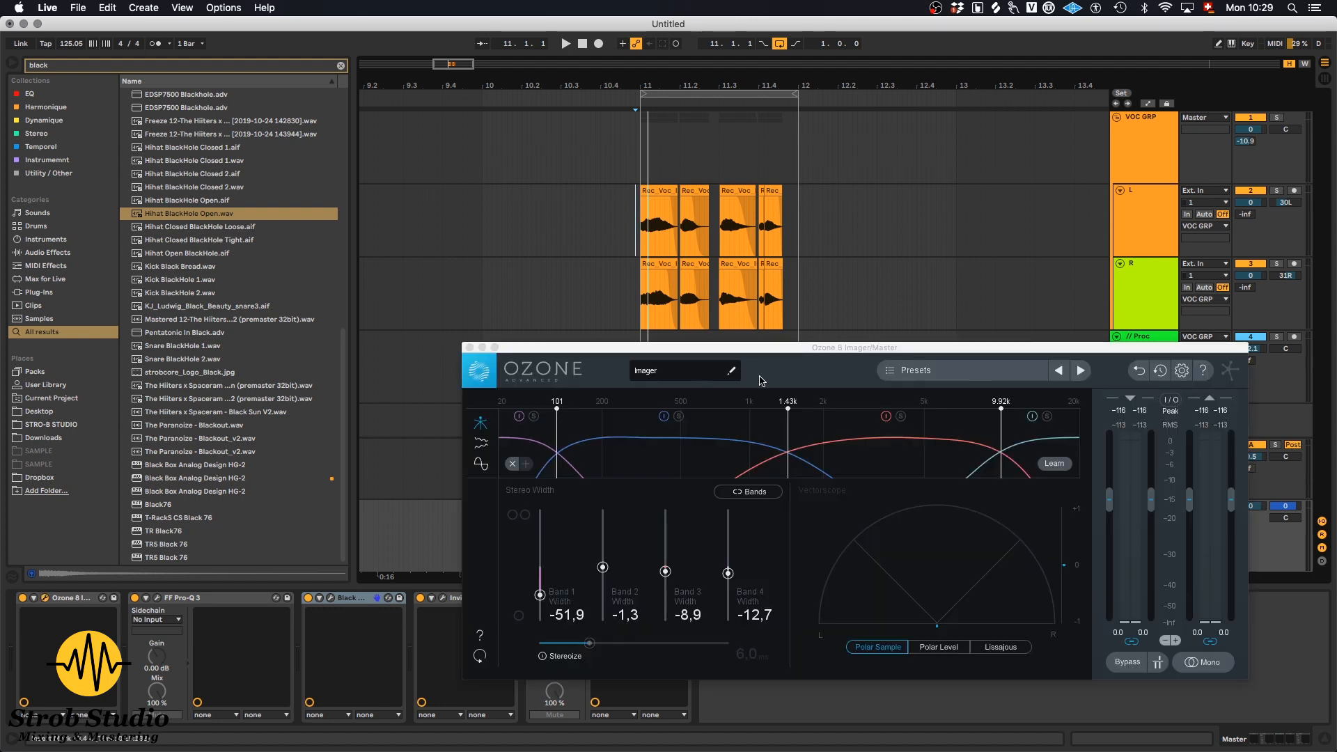
click(542, 454)
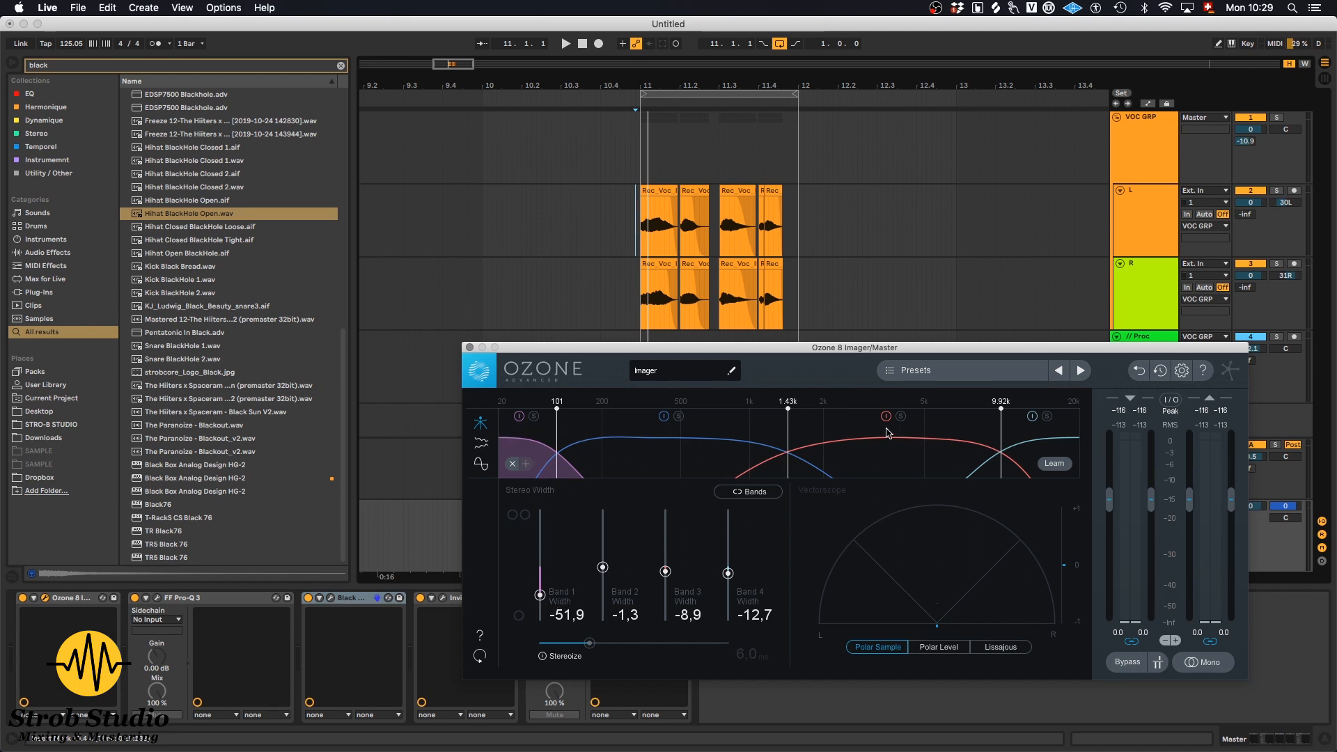
click(900, 444)
click(1043, 453)
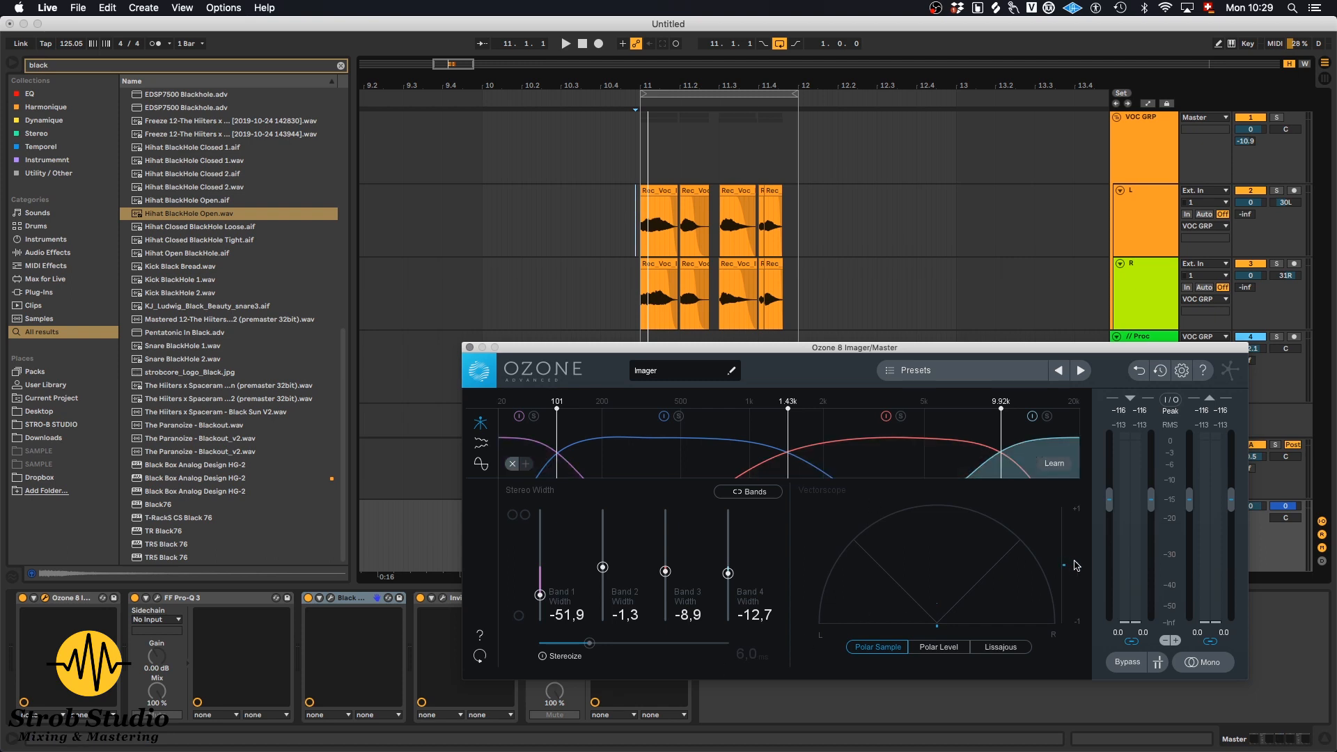
key(super+w)
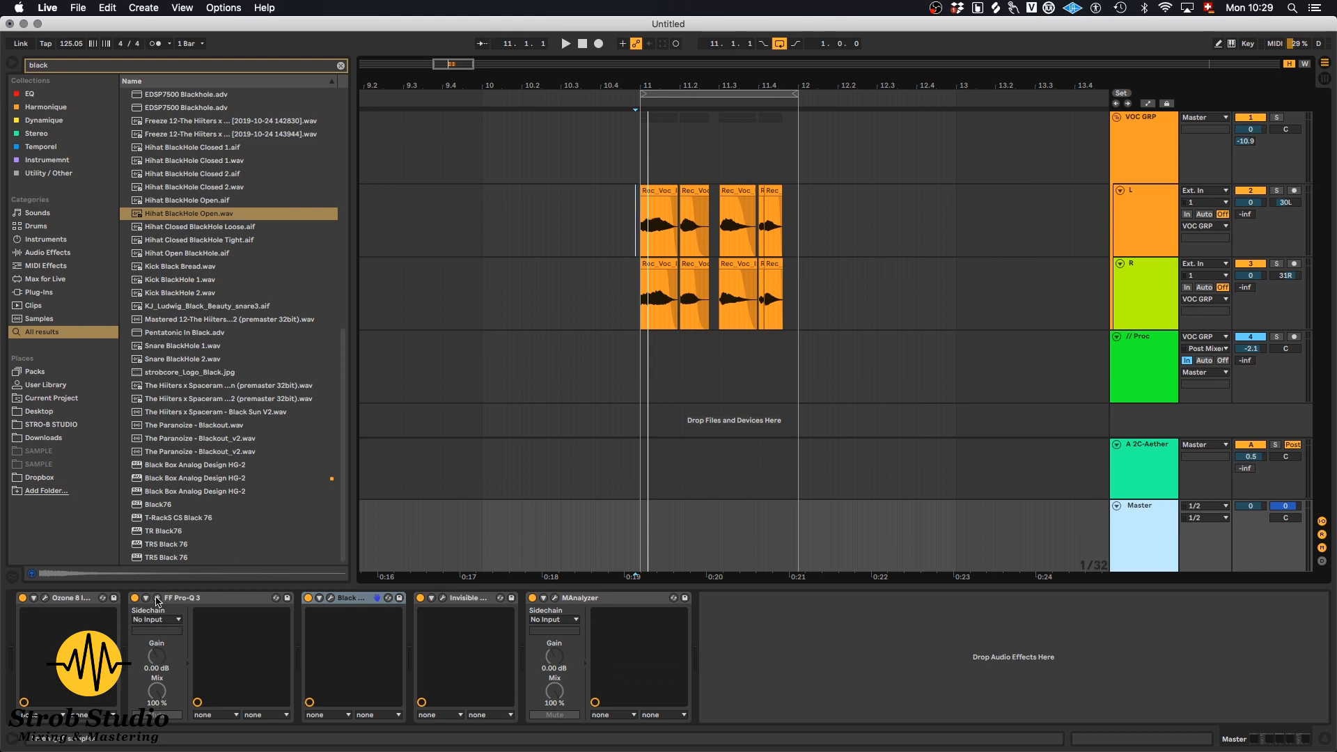
Step: Inspect the Master's Pro-Q 3 and Black Box HG-2 saturation settings and close their windows
click(157, 599)
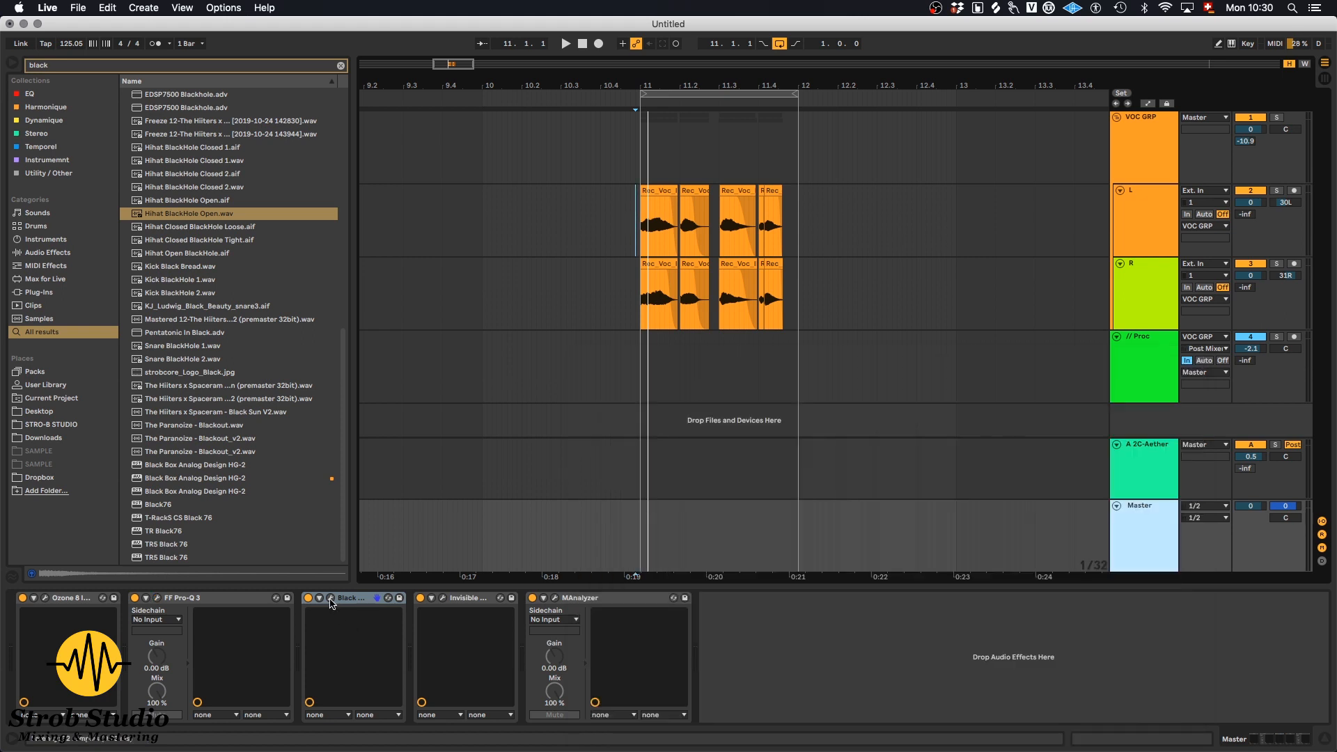
click(331, 599)
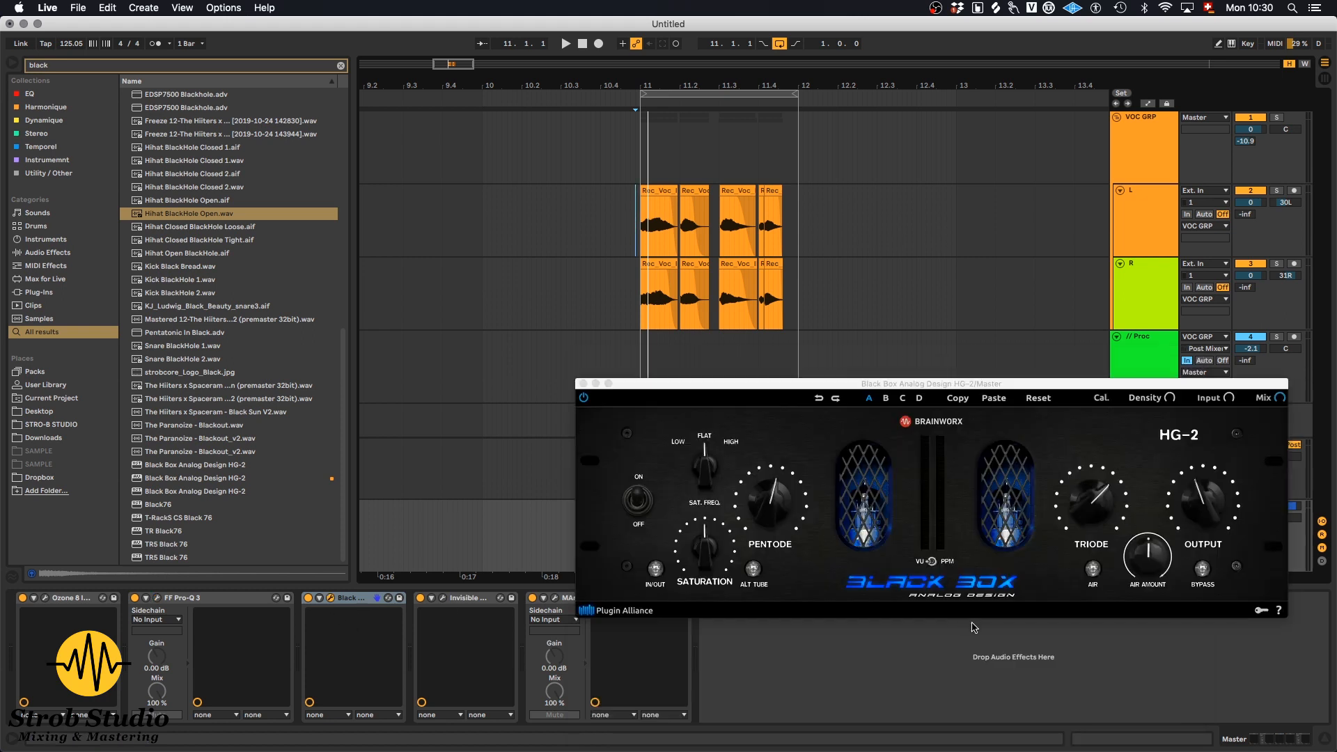
click(758, 459)
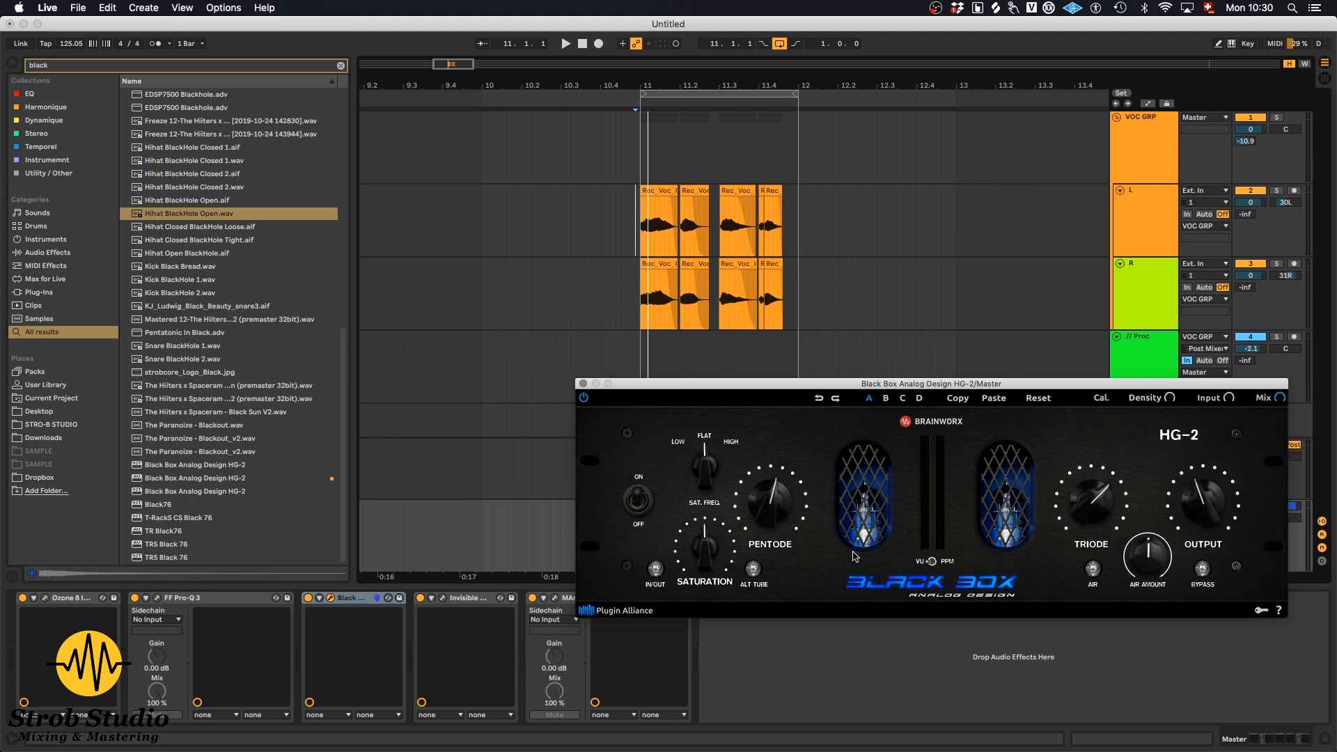
click(583, 384)
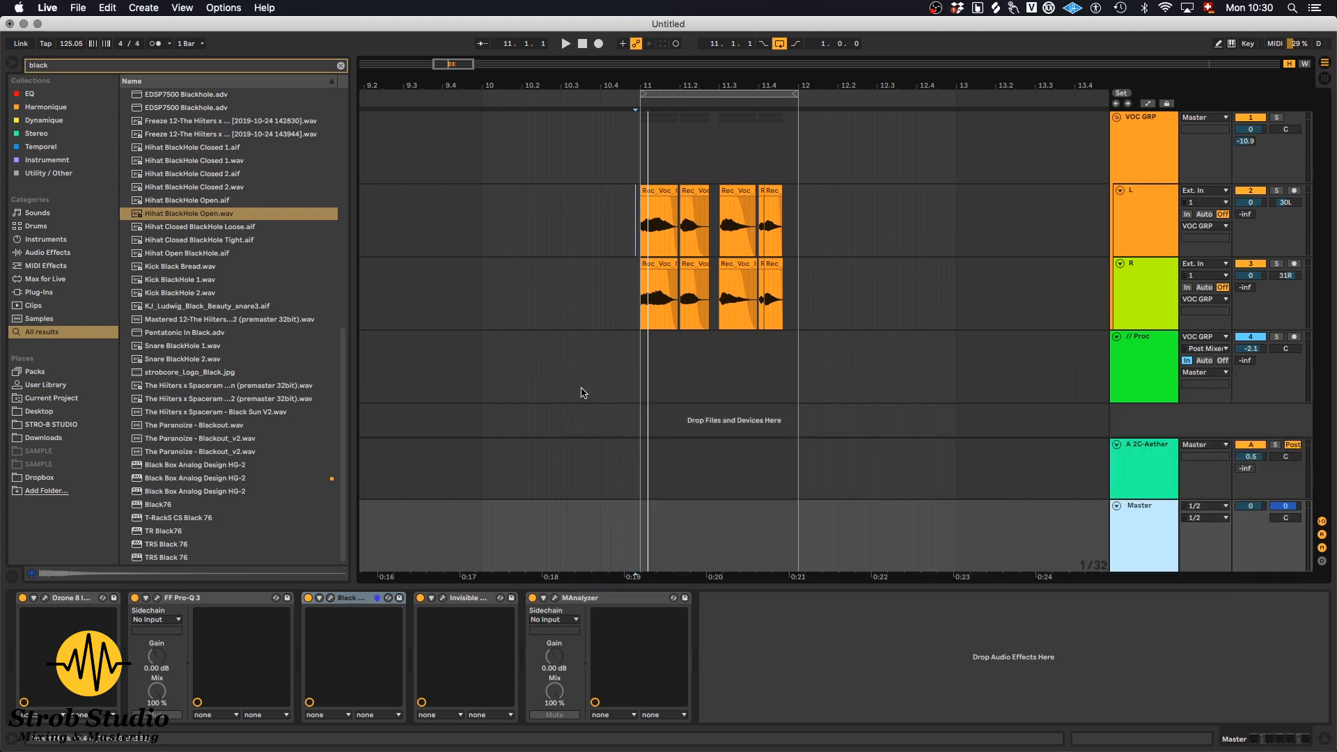
Step: Show the Master's Invisible Limiter G2 and play the loop from just before bar 11 to watch its metering
click(443, 598)
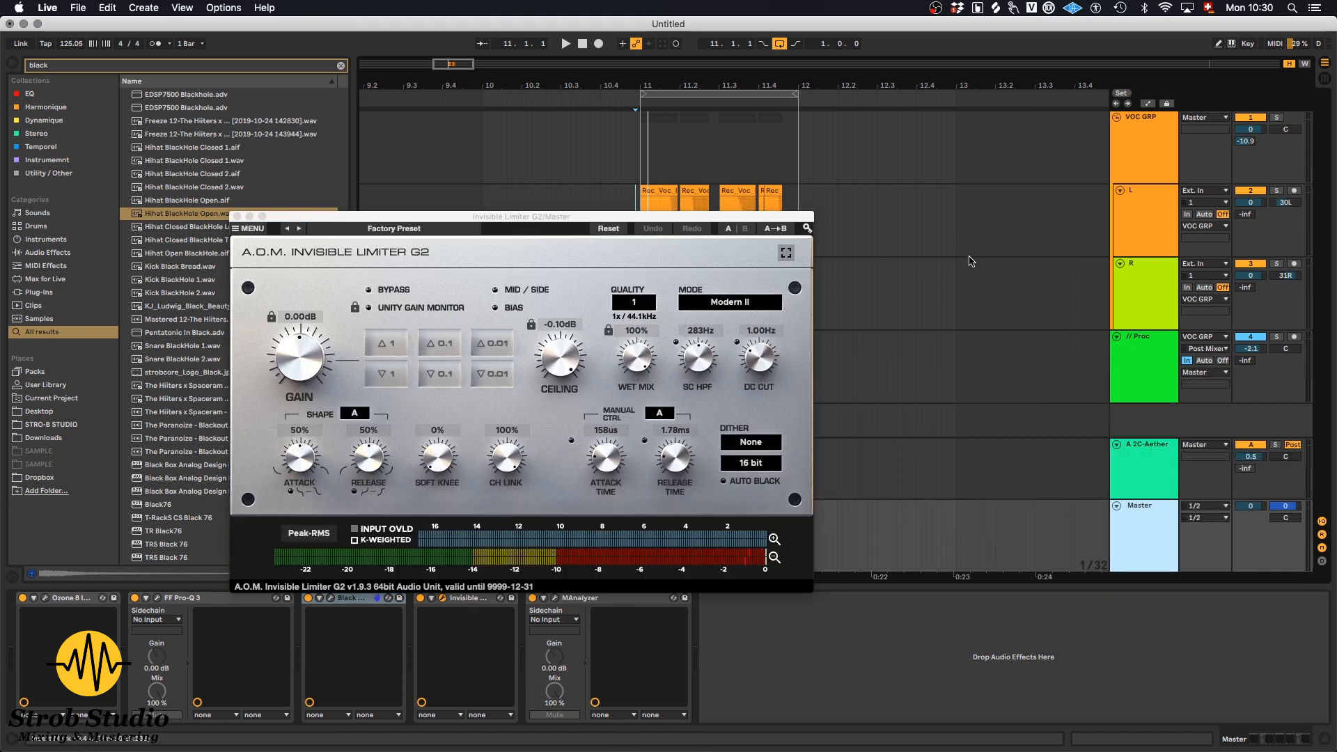
click(636, 143)
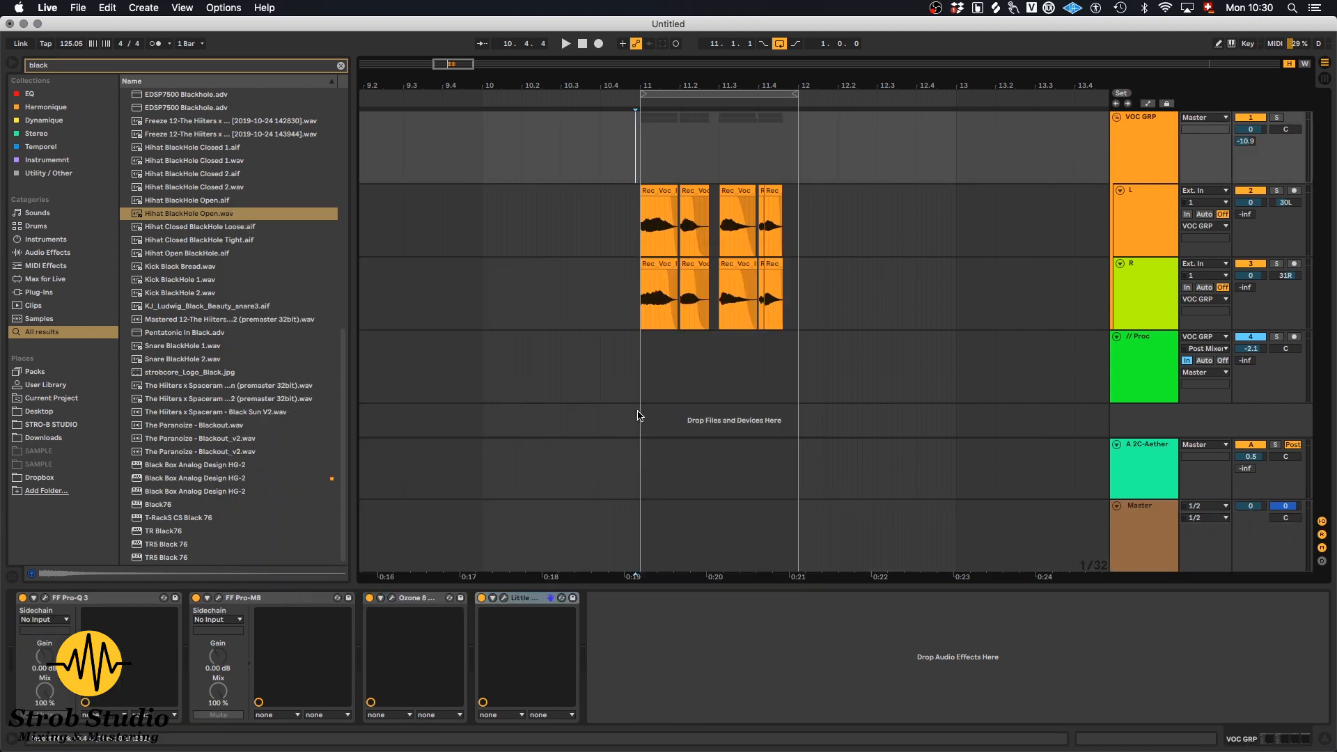
click(1162, 521)
key(space)
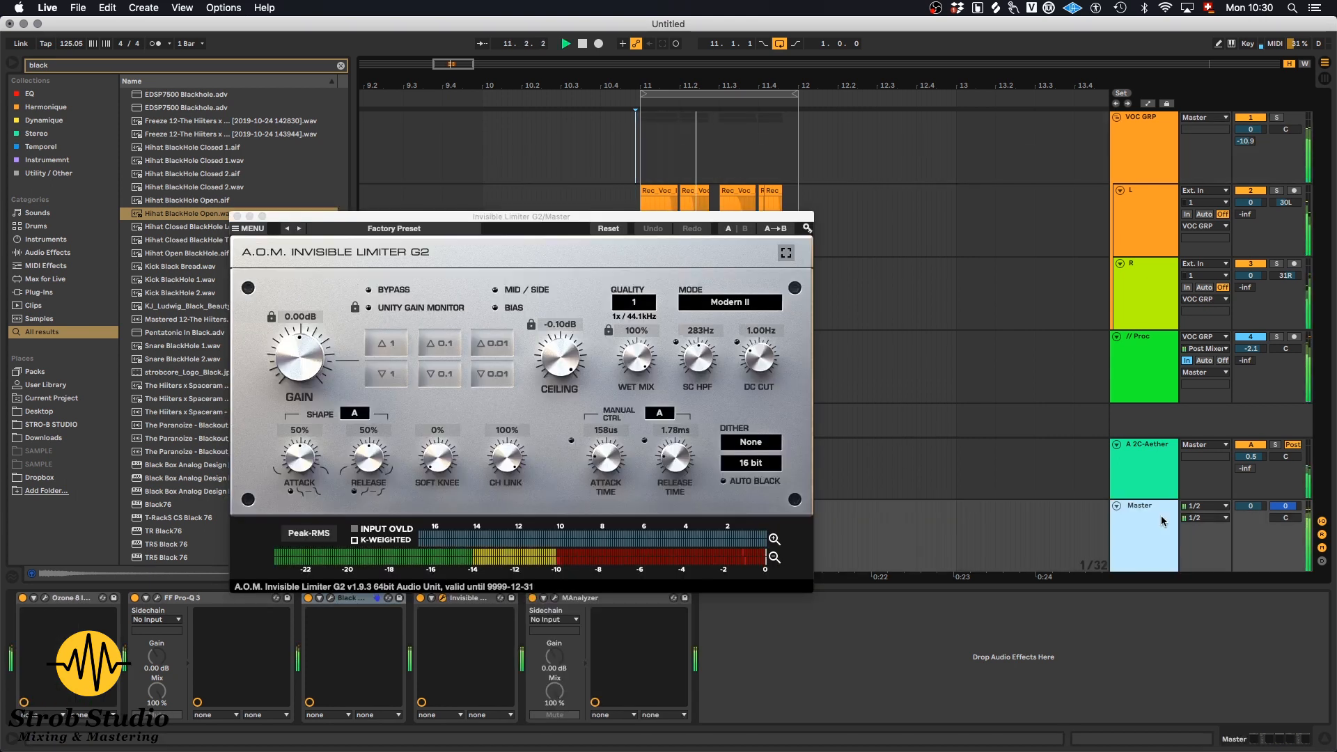